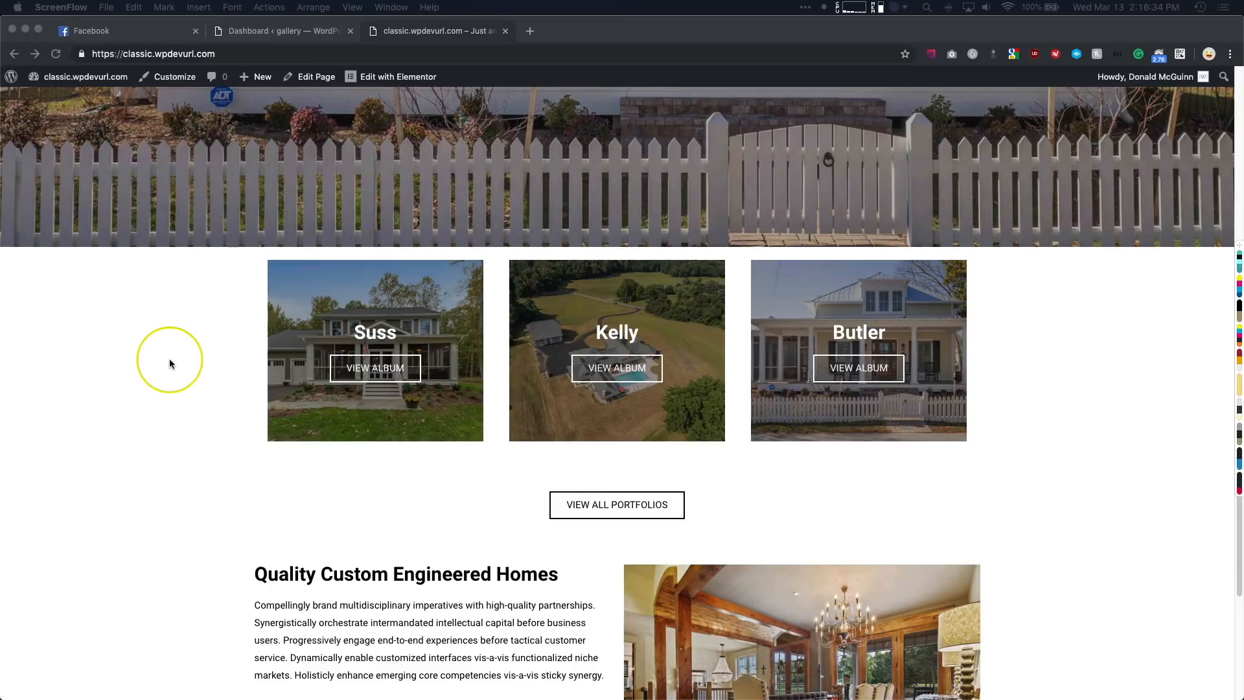
# - Look over the hero image and the three portfolio album tiles on the home page
pyautogui.scroll(3, 159, 341)
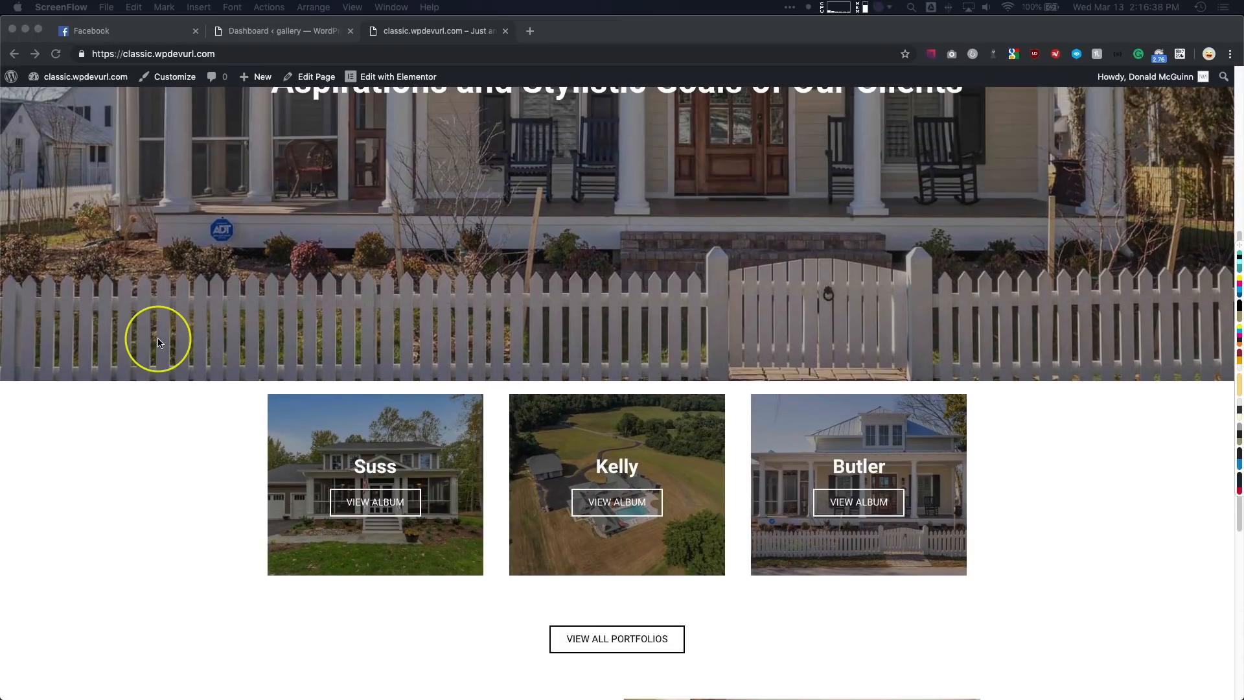
pyautogui.scroll(-1, 158, 341)
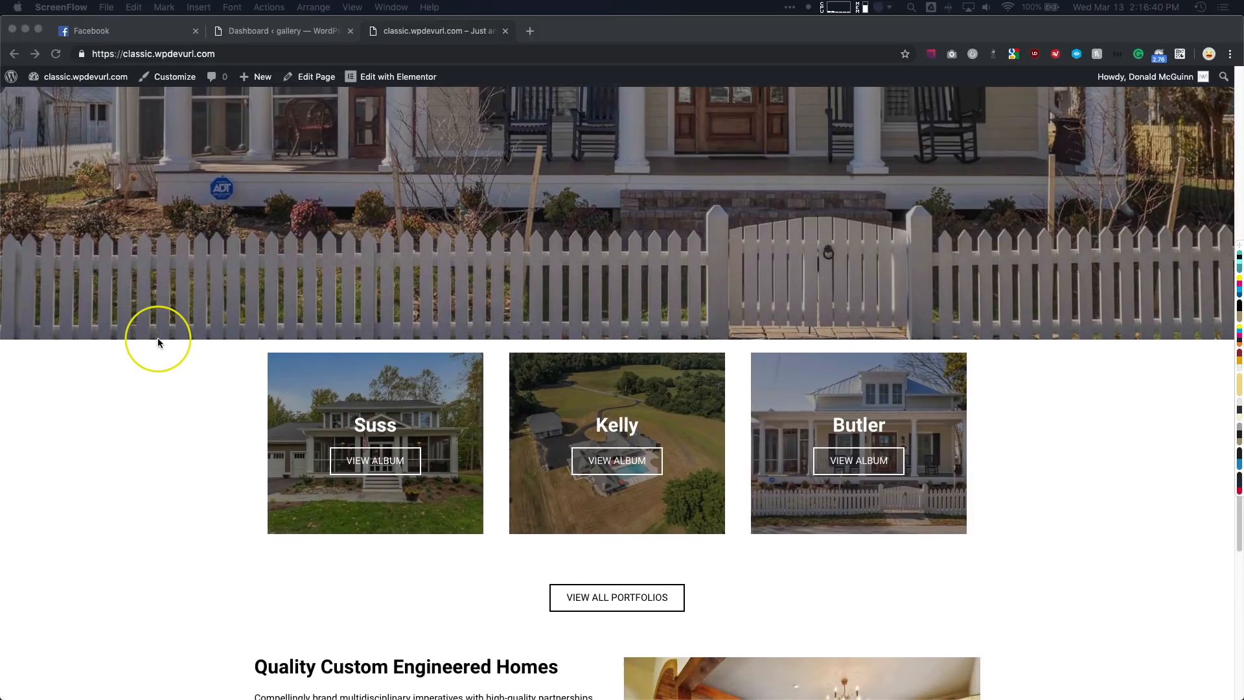
pyautogui.scroll(1, 158, 343)
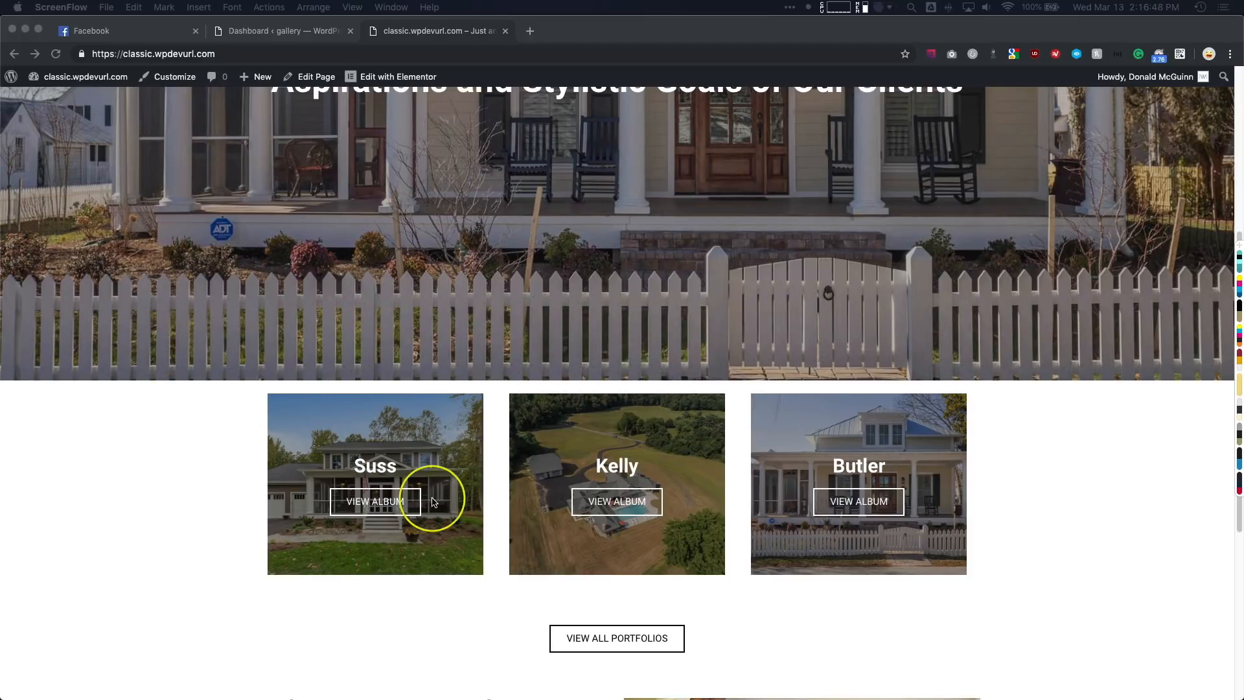
pyautogui.click(149, 461)
pyautogui.scroll(-2, 151, 462)
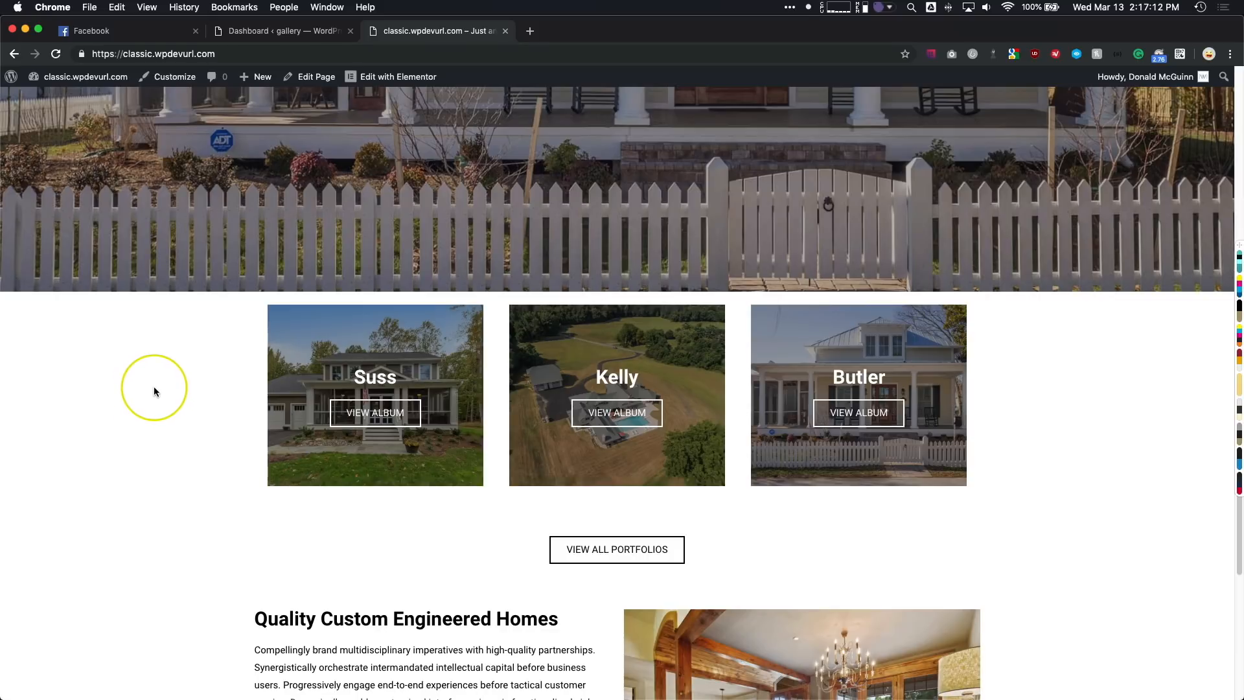
pyautogui.scroll(1, 180, 245)
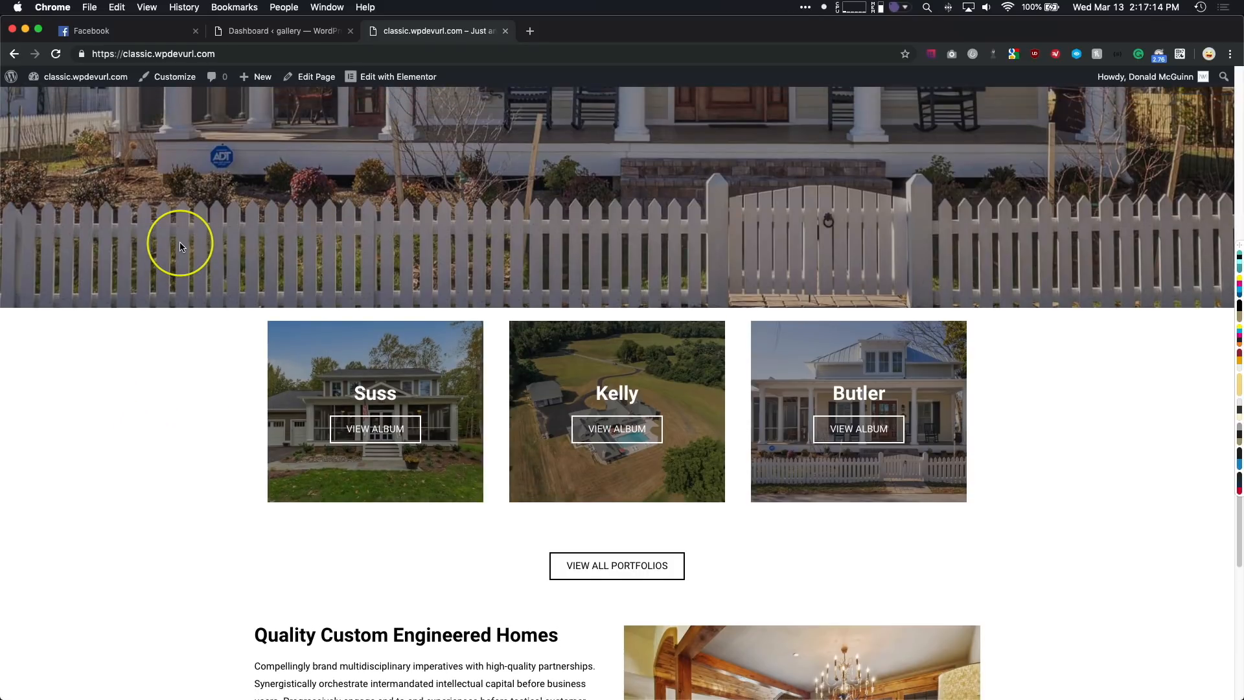
pyautogui.scroll(-3, 137, 345)
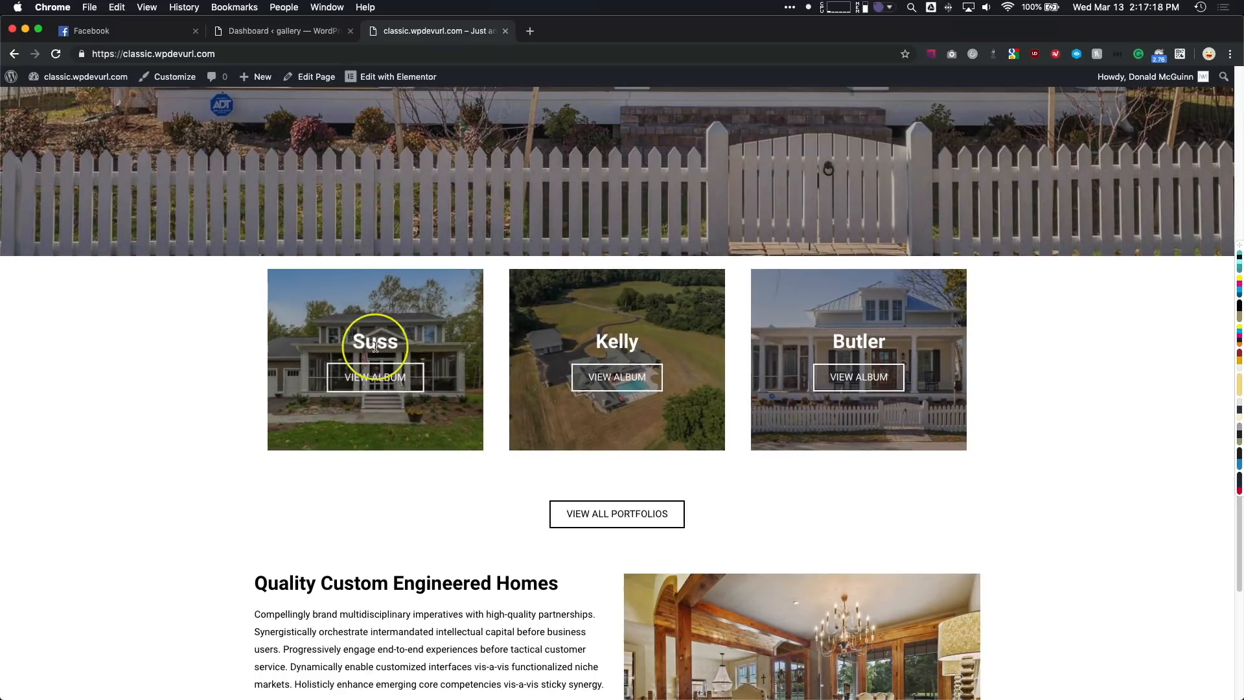
# - View the first portfolio album, browse its photo grid with the bathroom photo enlarged once, and close the example site
pyautogui.click(373, 378)
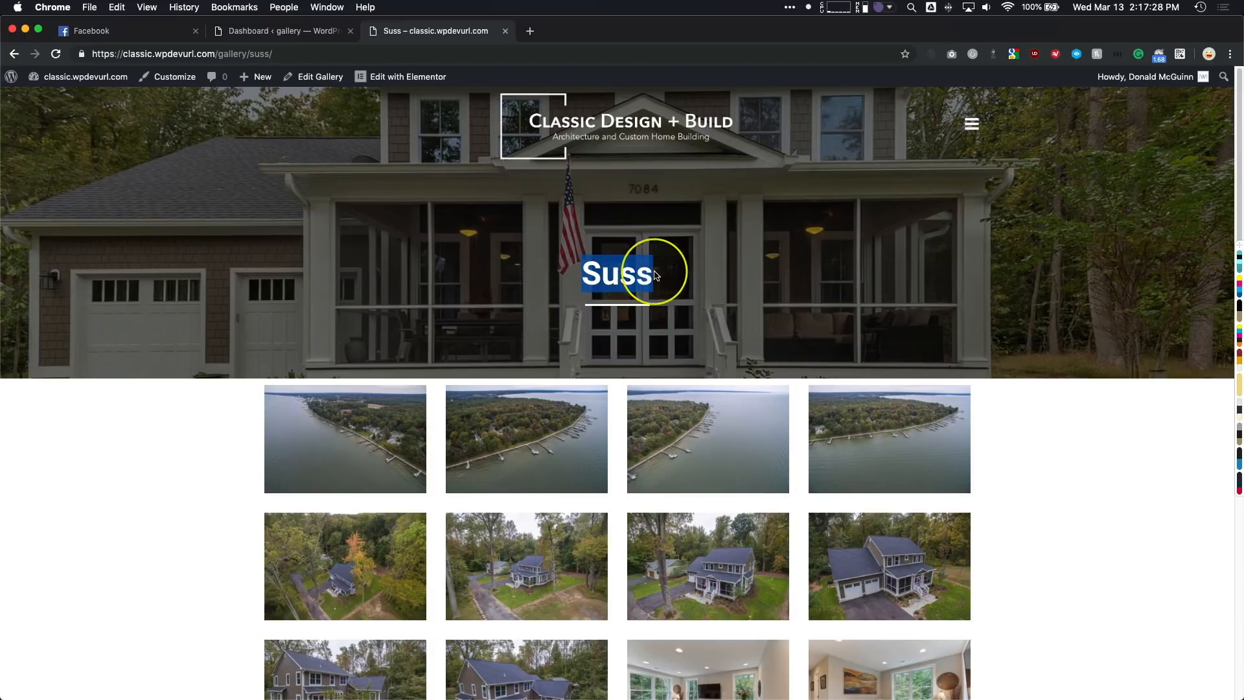
pyautogui.scroll(-1, 114, 321)
pyautogui.scroll(-15, 114, 320)
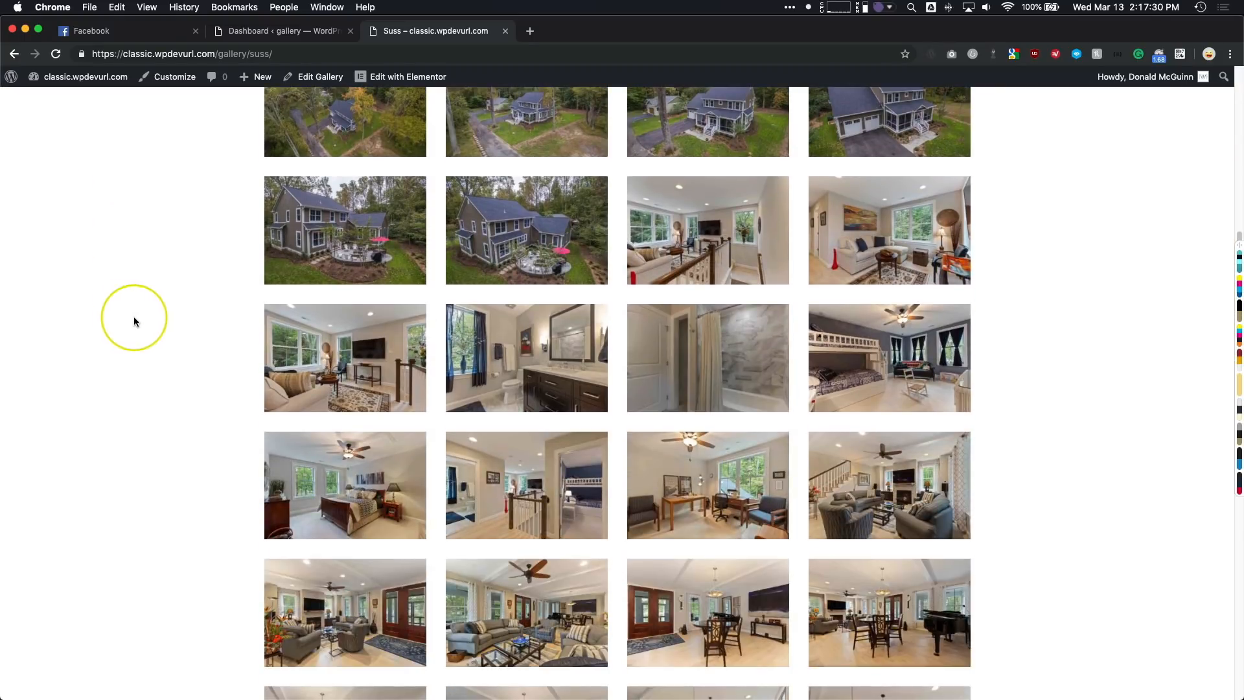
pyautogui.scroll(-3, 136, 320)
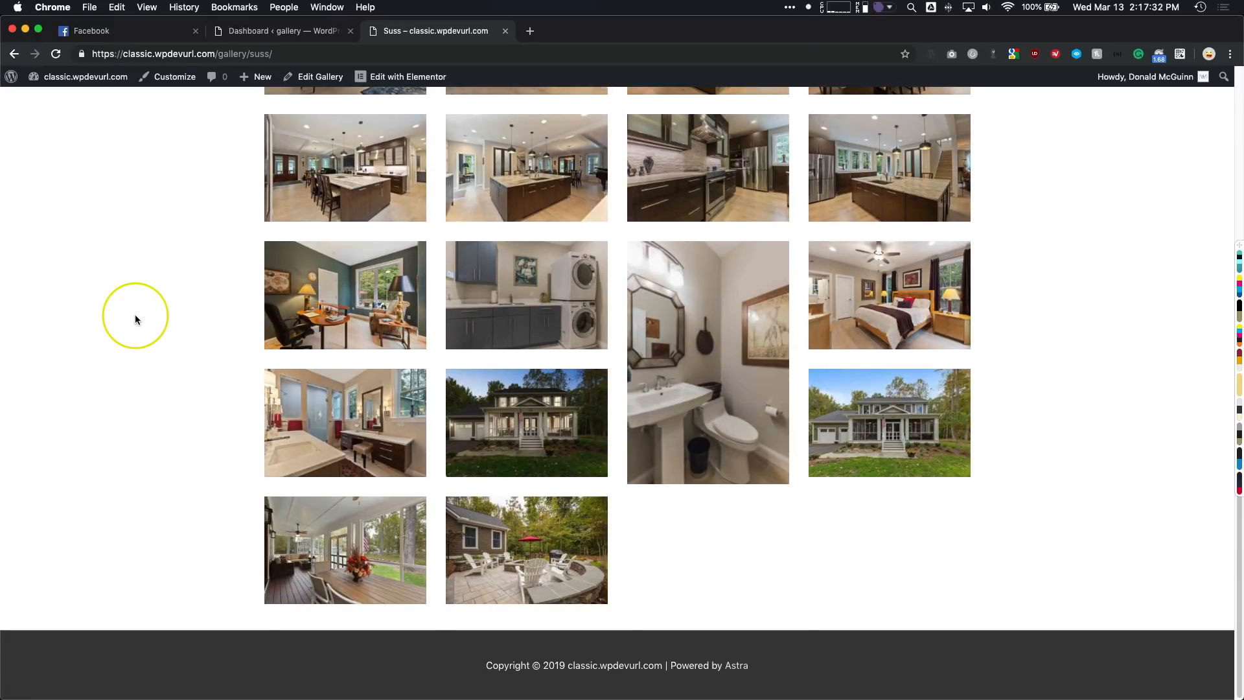
pyautogui.click(684, 318)
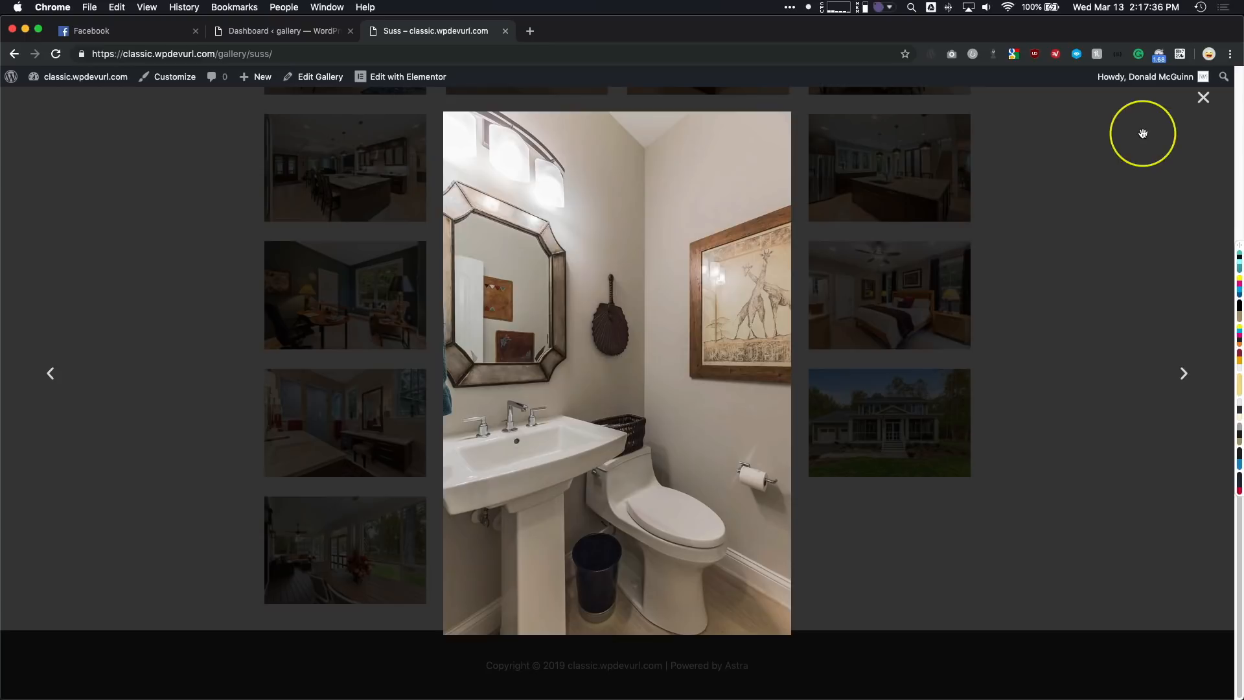
pyautogui.click(1202, 98)
pyautogui.scroll(10, 416, 311)
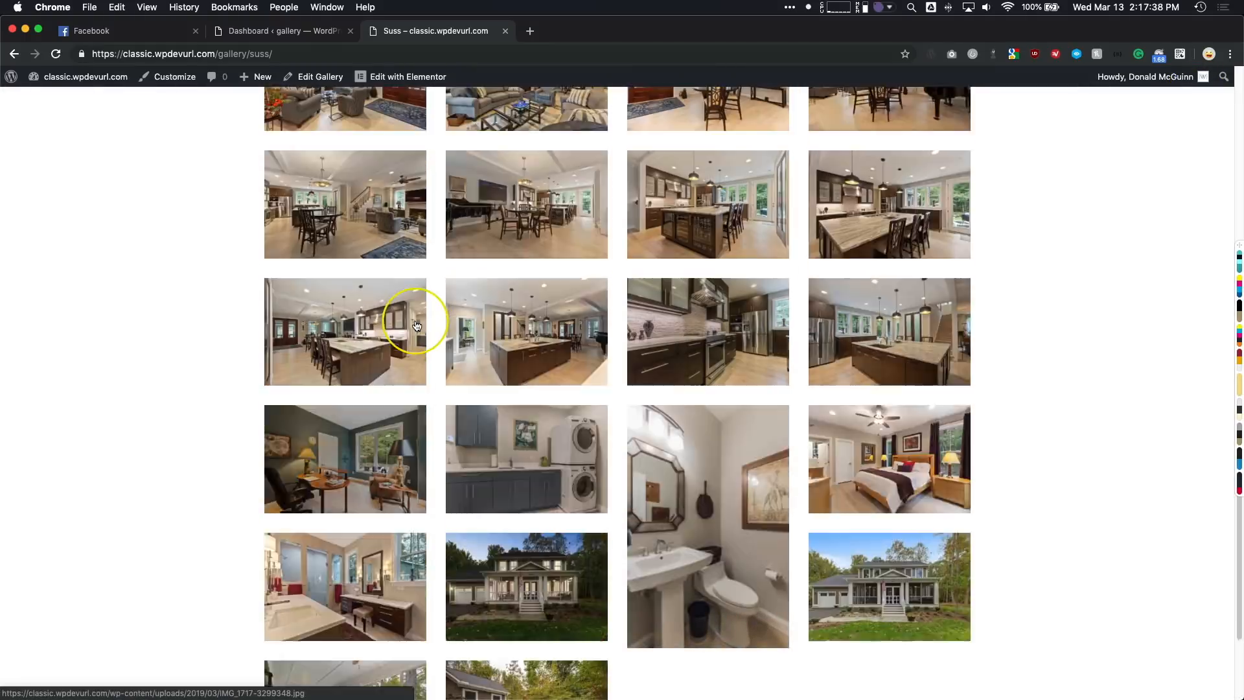
pyautogui.scroll(5, 417, 321)
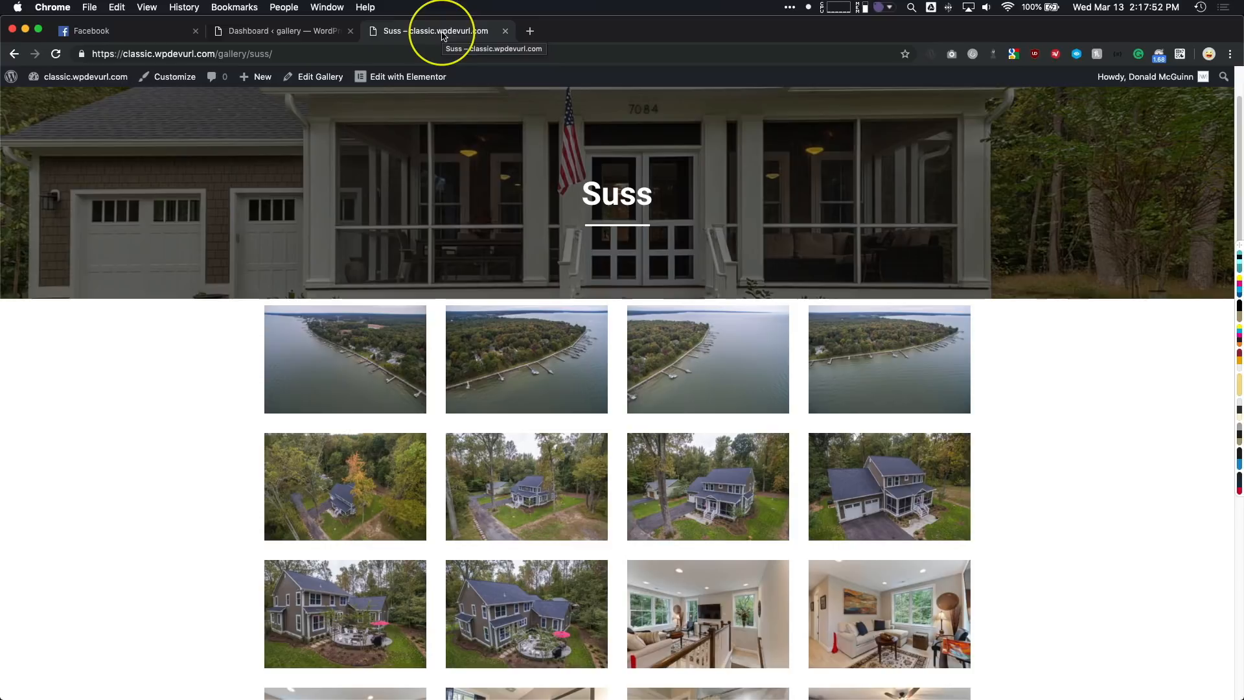
pyautogui.press('super+w')
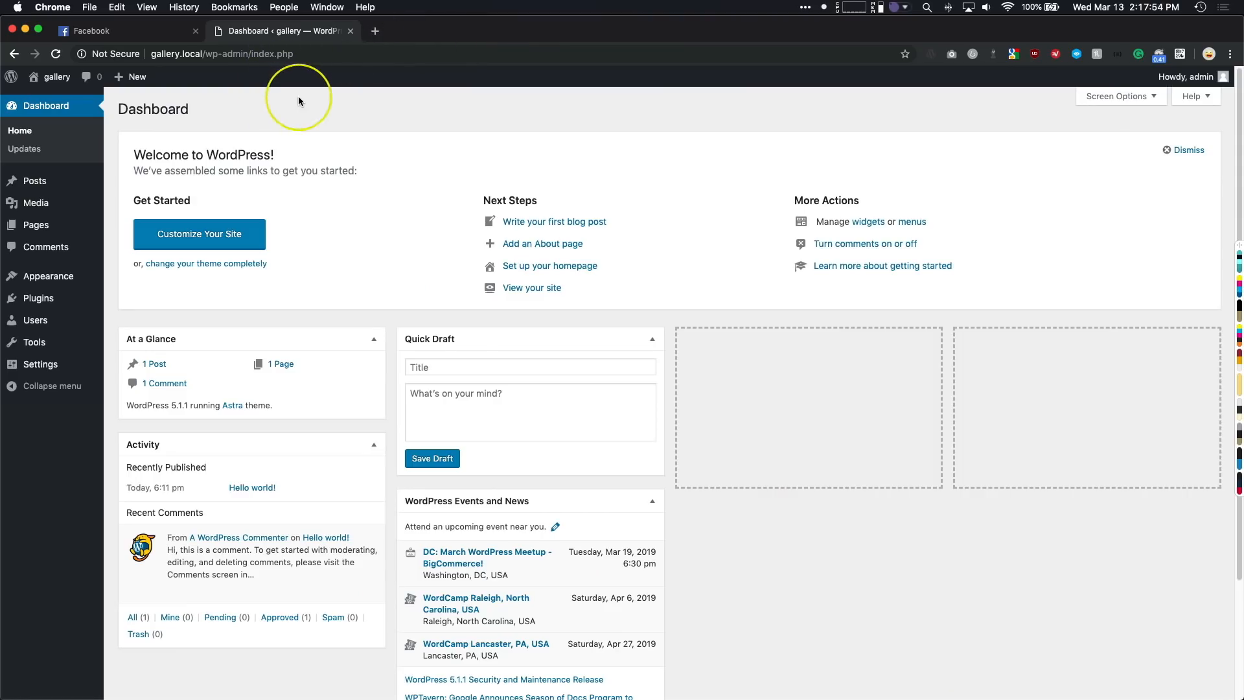
# - Check the installed themes of the local gallery site
pyautogui.moveTo(67, 302)
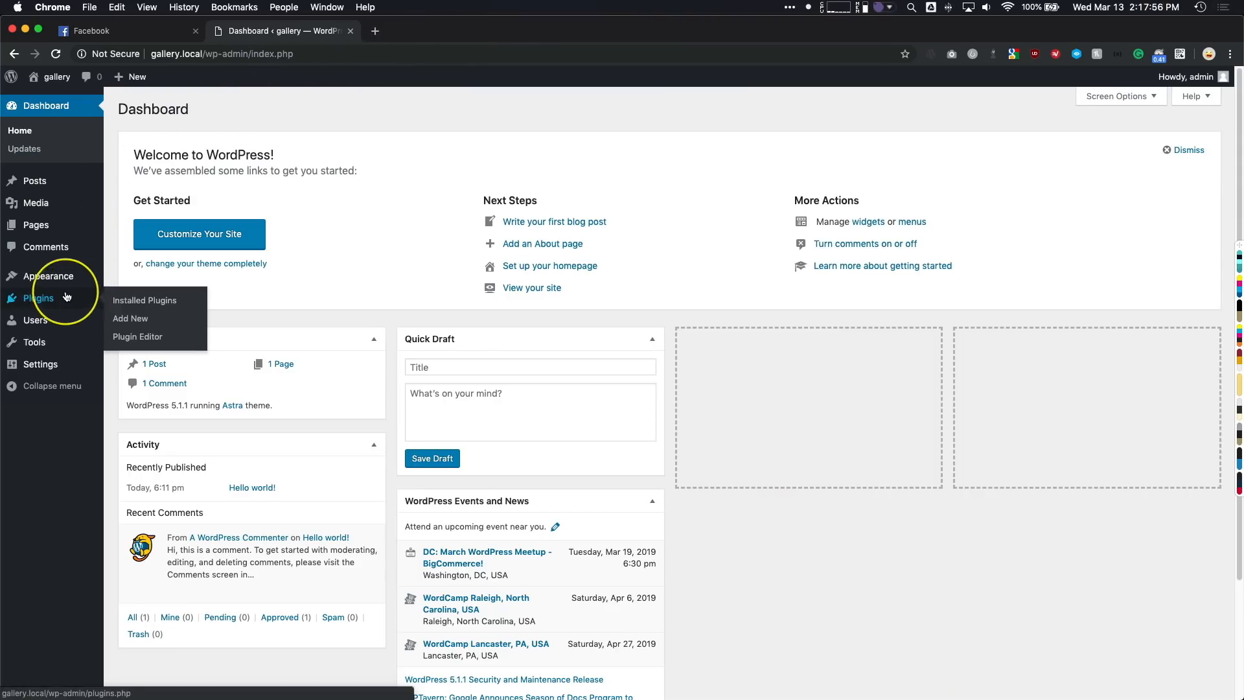
pyautogui.moveTo(57, 86)
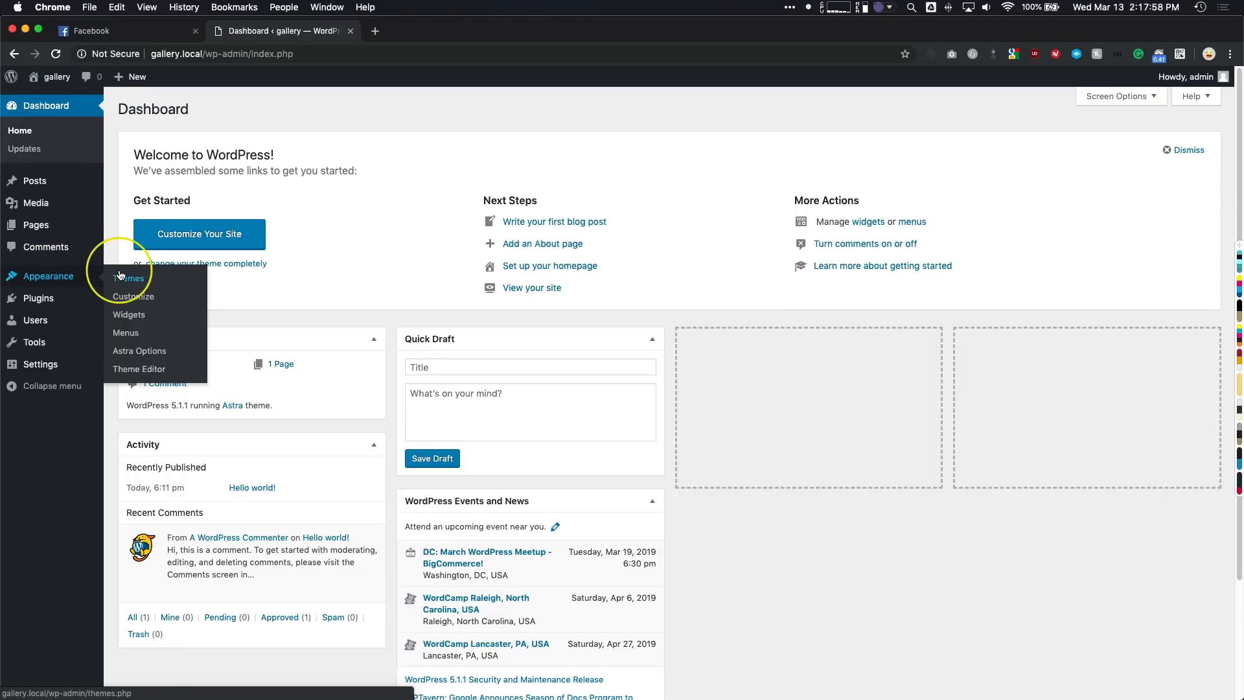
pyautogui.click(104, 278)
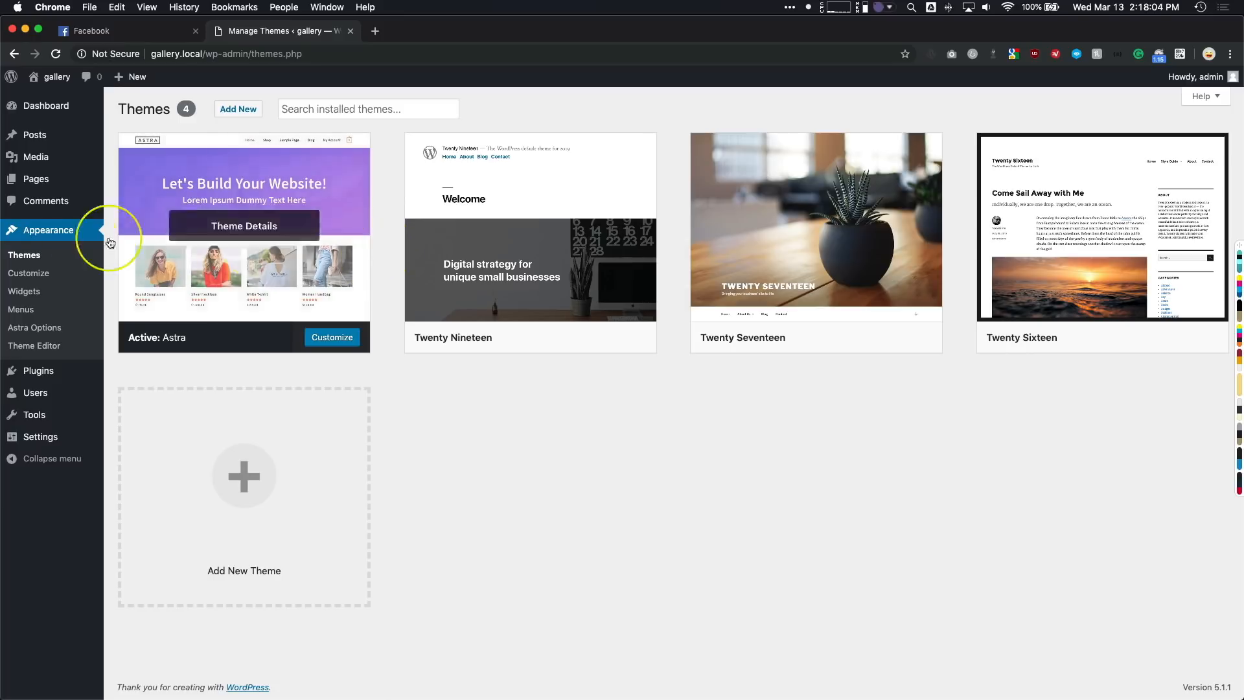
# - Search the plugin directory for "elementor", then install and activate Elementor Page Builder
pyautogui.moveTo(40, 376)
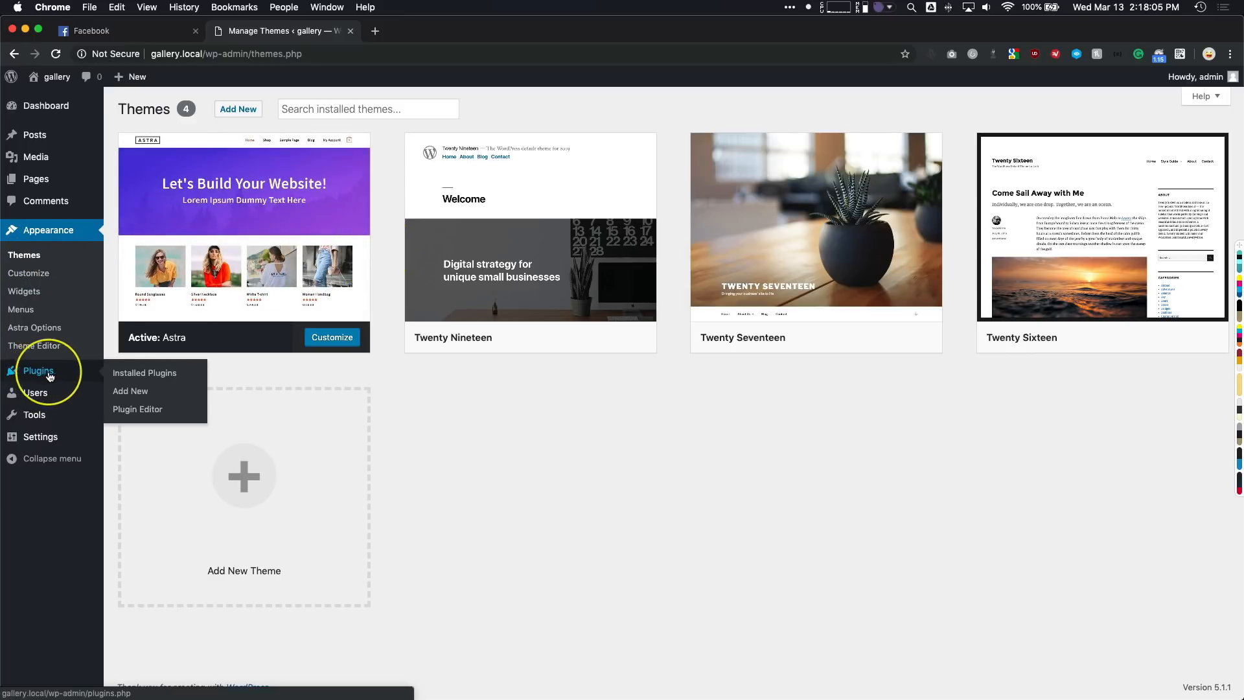
pyautogui.click(120, 392)
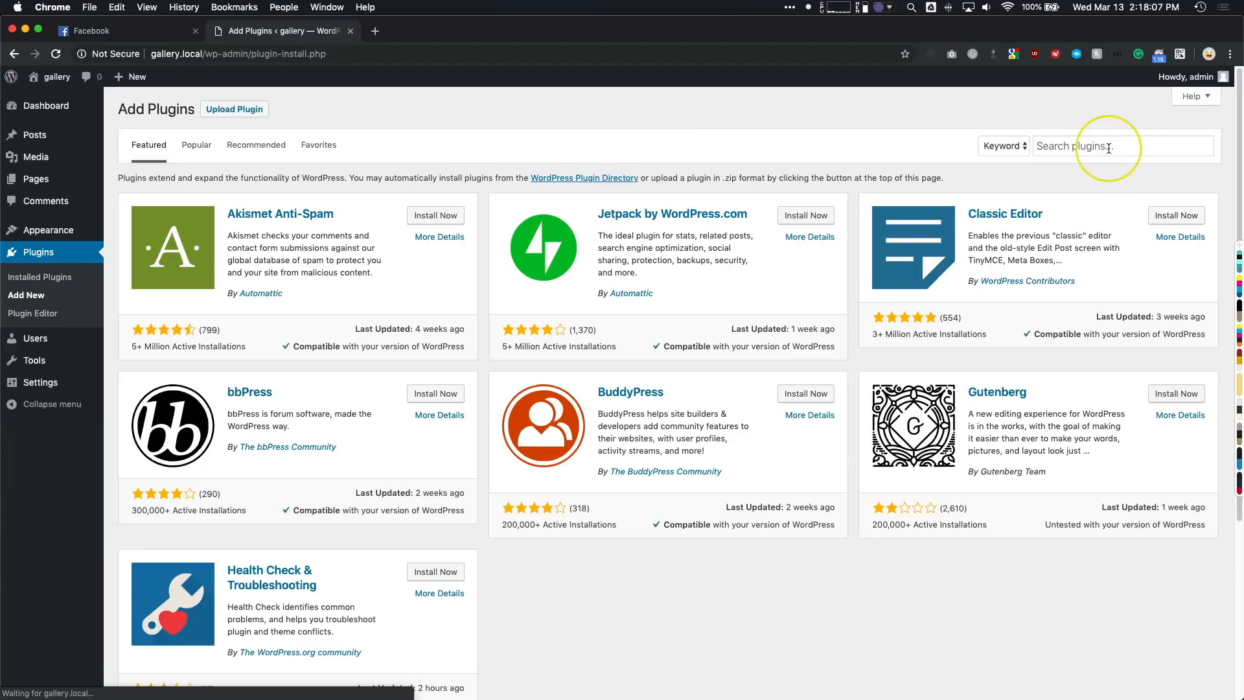
pyautogui.click(1098, 146)
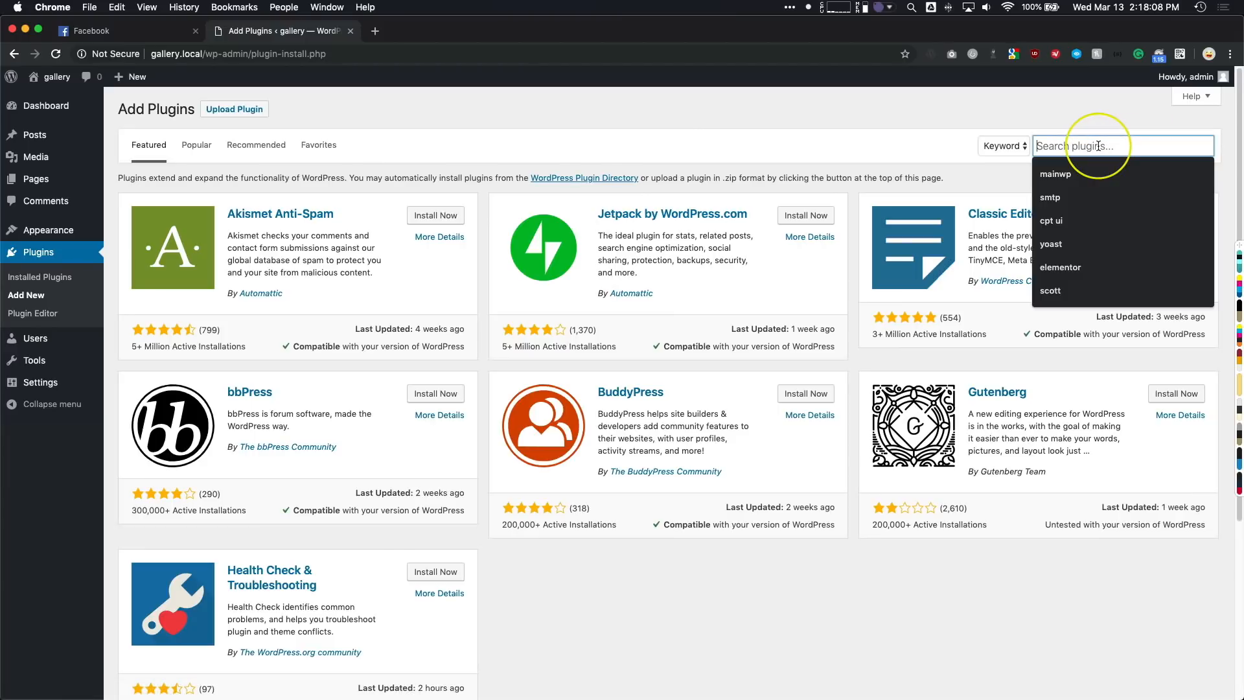
pyautogui.click(1075, 266)
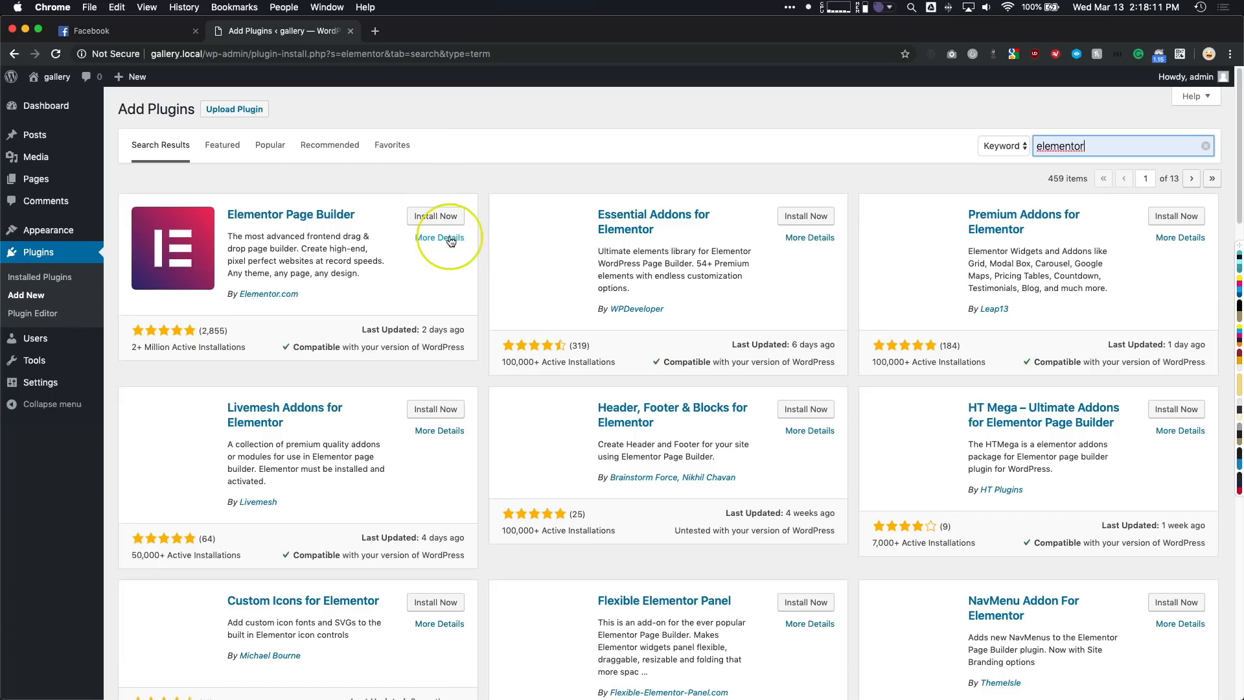
pyautogui.click(433, 217)
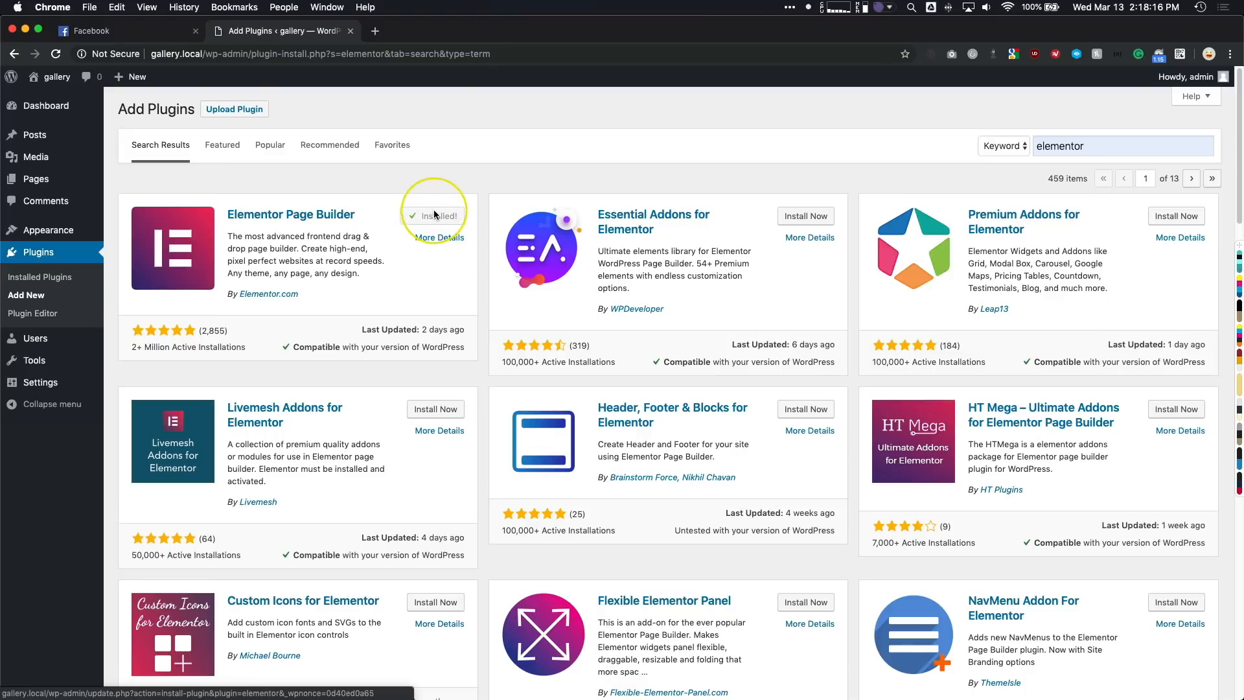
pyautogui.click(438, 217)
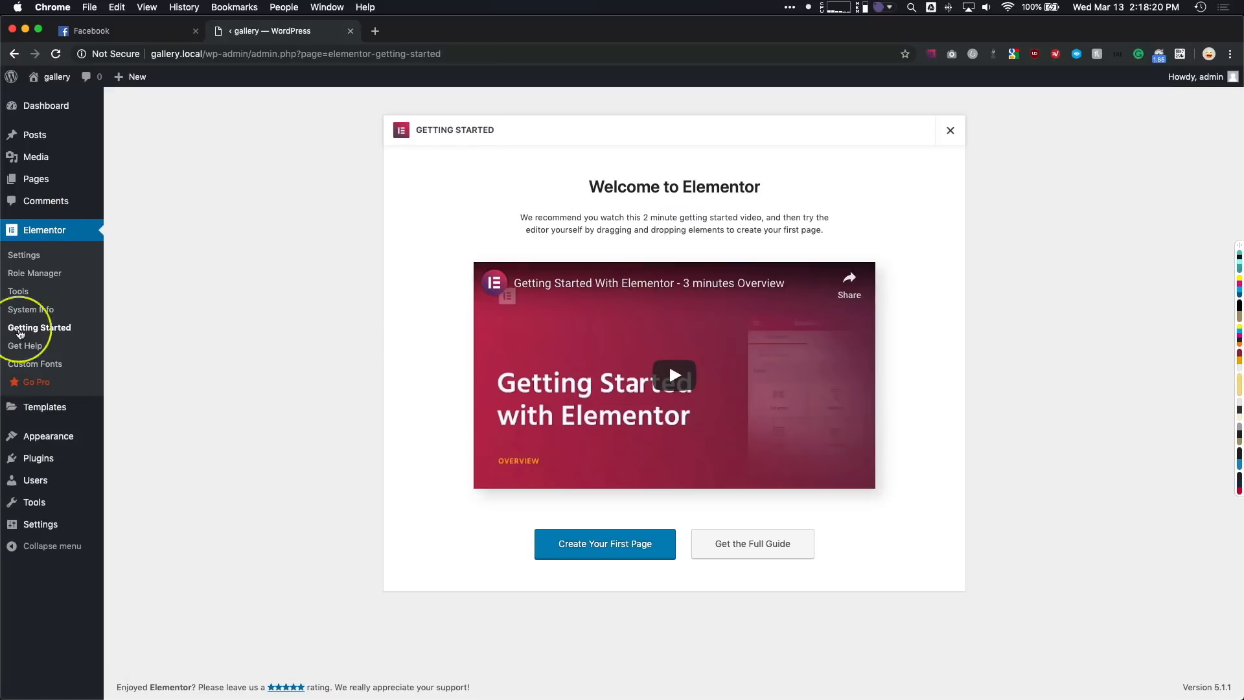
# - Upload the plugin file elementor-pro-2.4.8 (1).zip, install it and activate Elementor Pro
pyautogui.moveTo(36, 460)
pyautogui.click(129, 478)
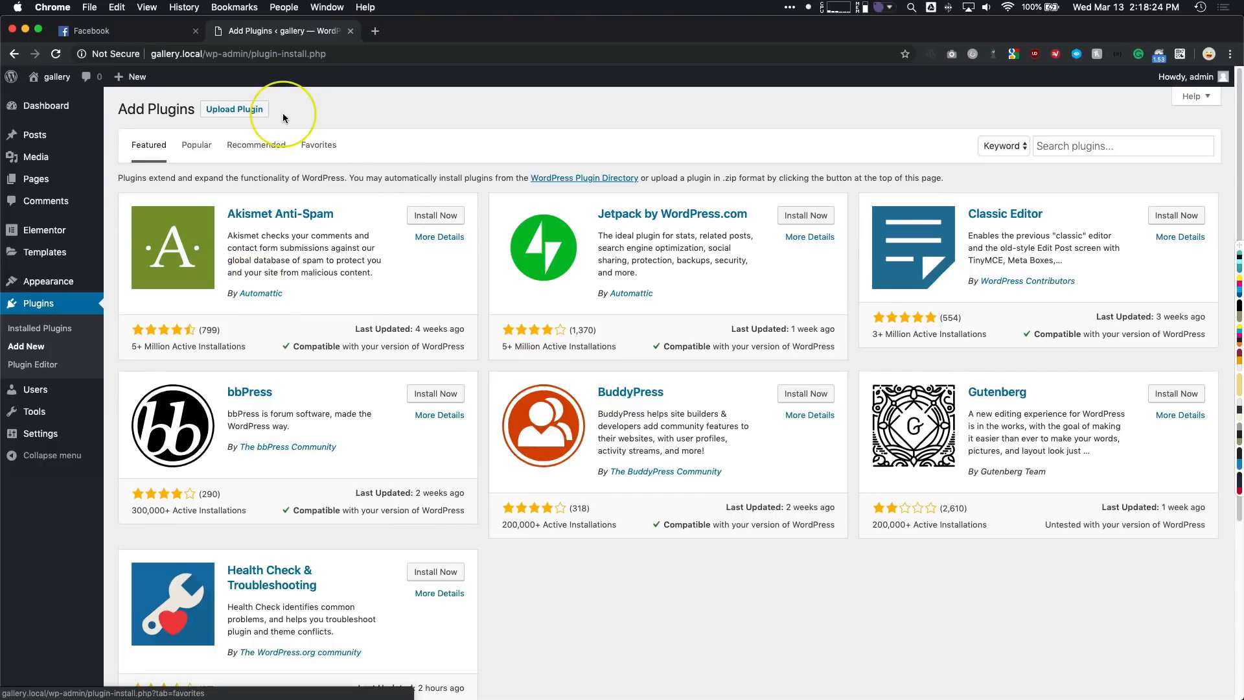
pyautogui.click(253, 110)
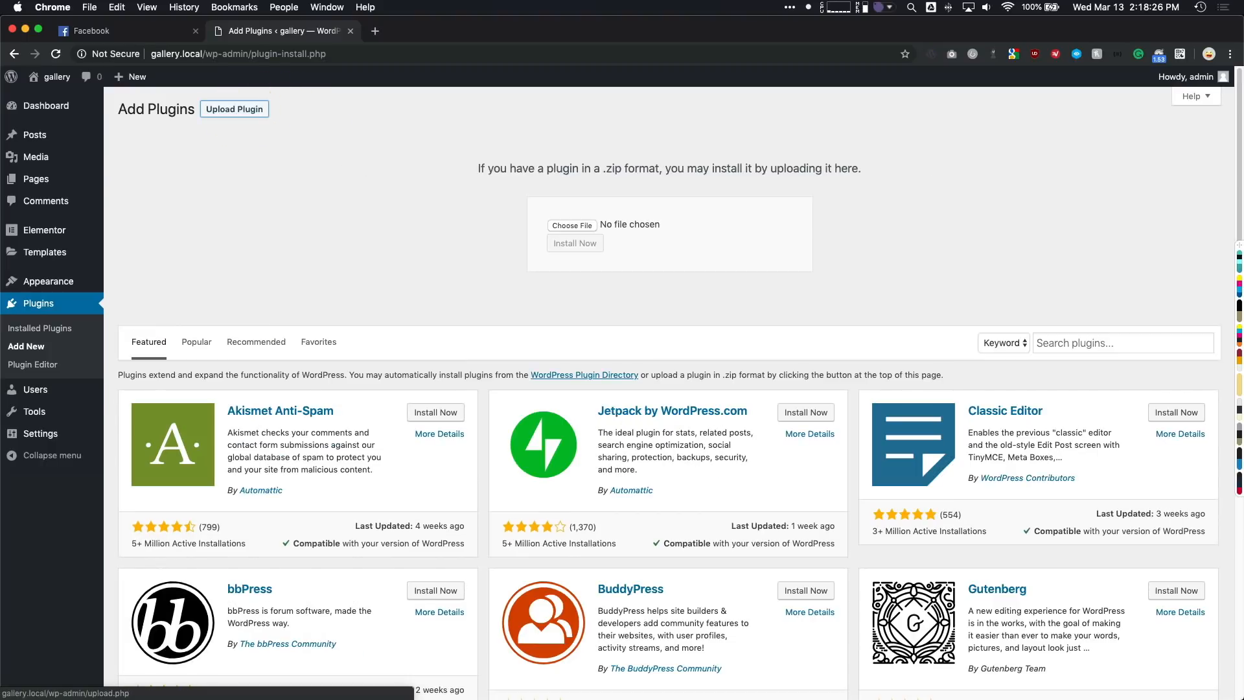
pyautogui.moveTo(304, 366); pyautogui.dragTo(574, 225)
pyautogui.click(575, 243)
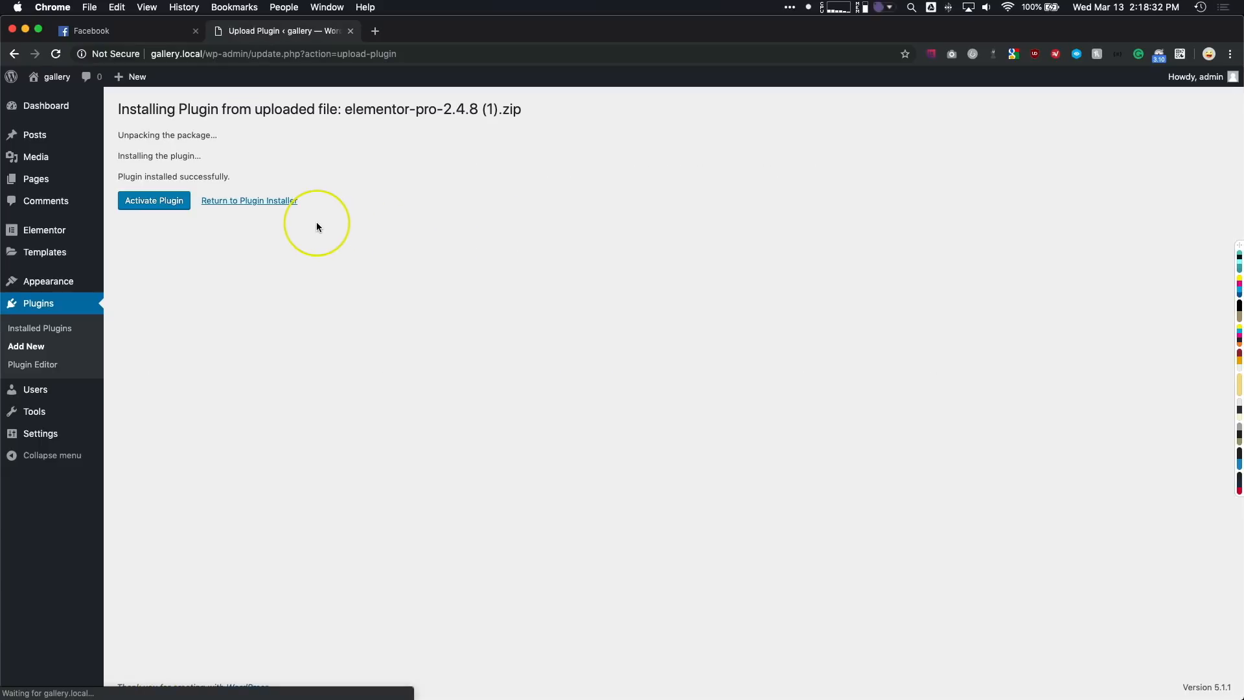
pyautogui.click(155, 201)
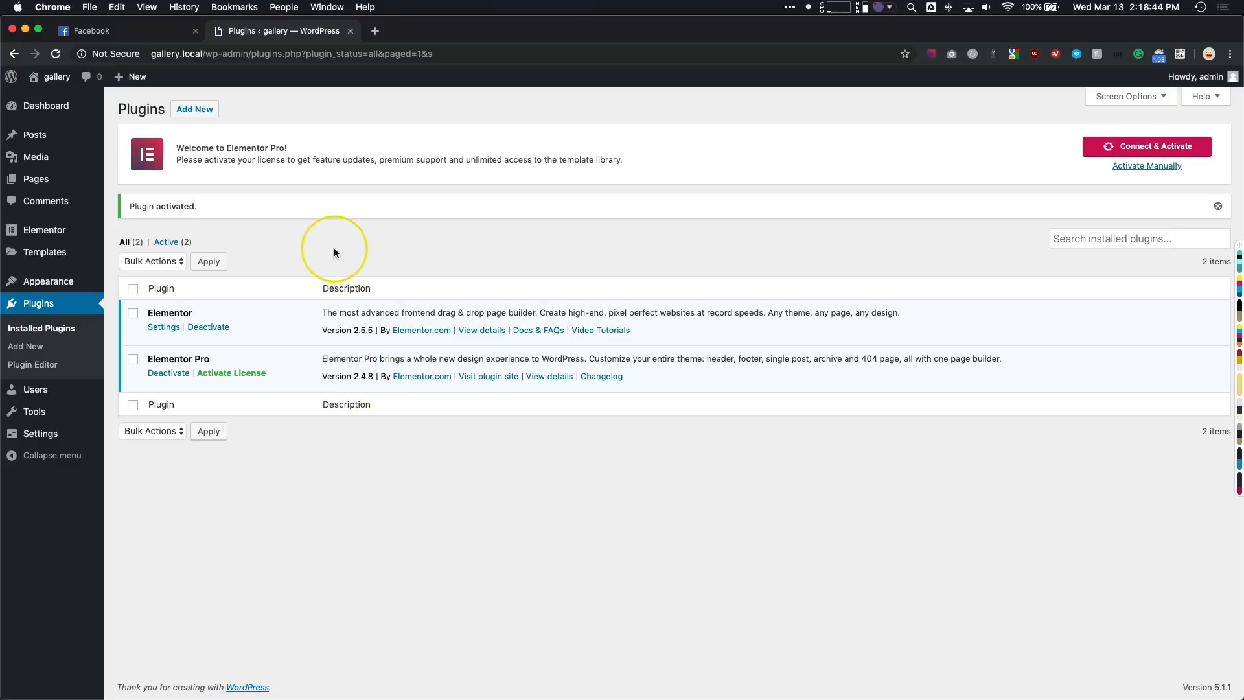
# - Search the plugin directory for "cpt ui", then install and activate Custom Post Type UI
pyautogui.click(195, 109)
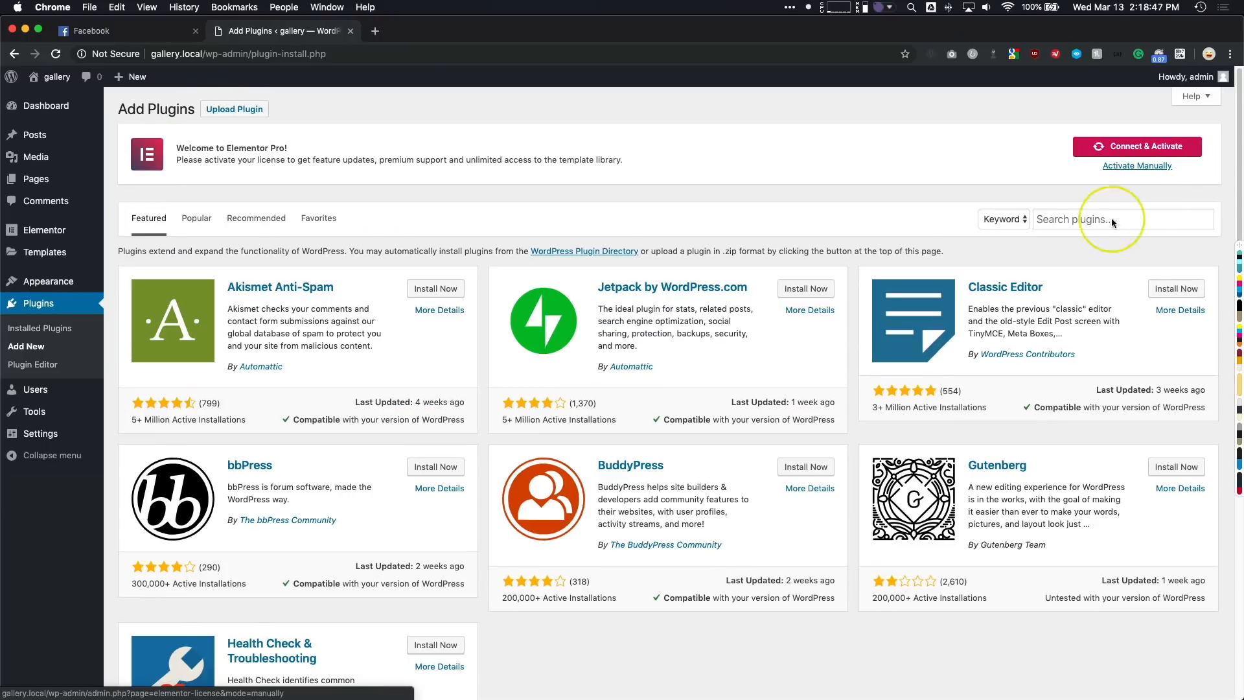
pyautogui.click(1095, 218)
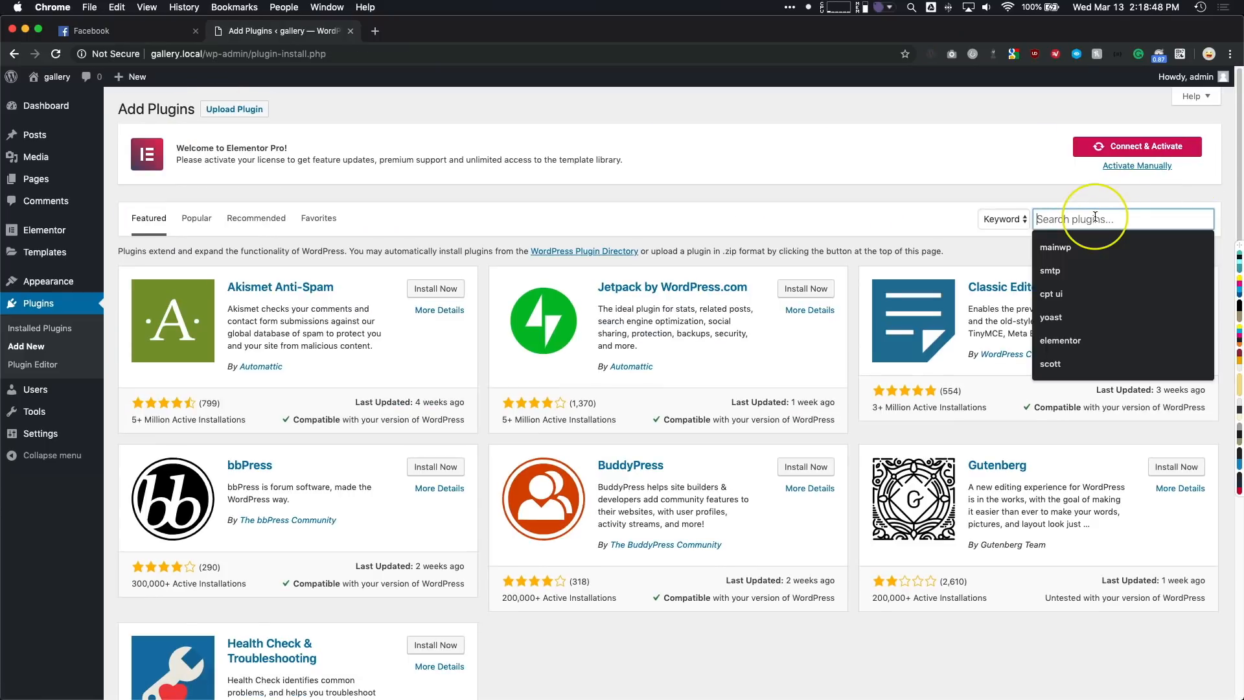
pyautogui.click(1053, 294)
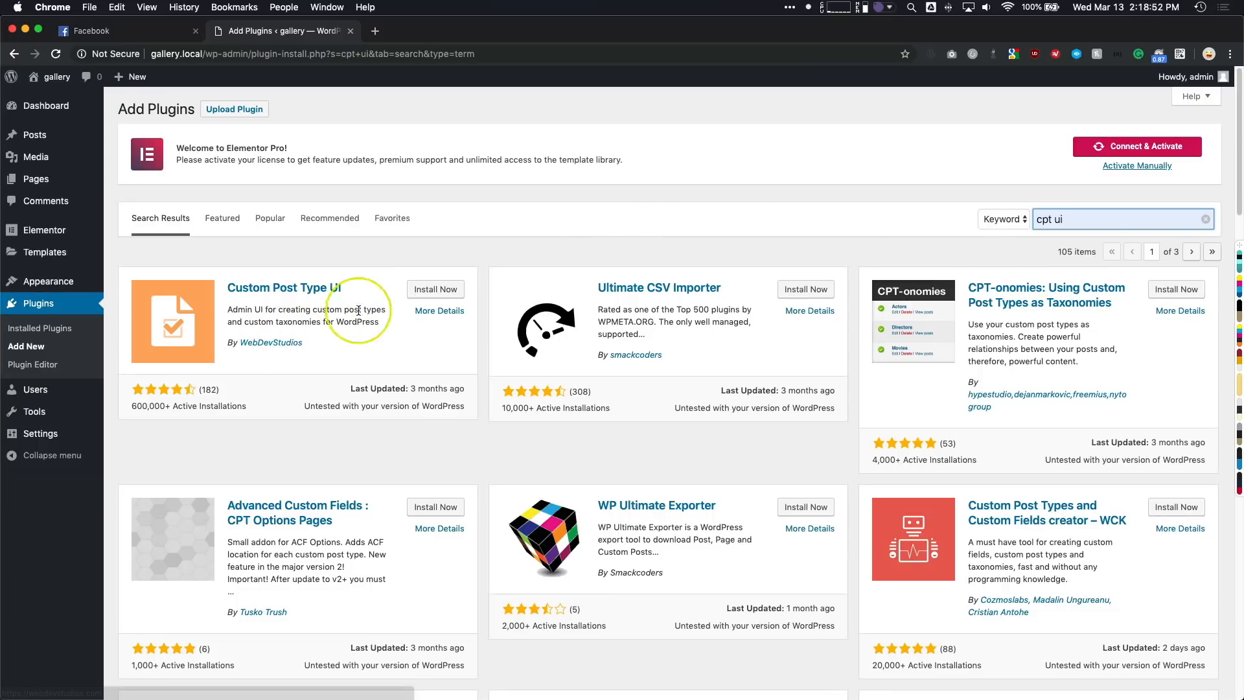
pyautogui.click(435, 289)
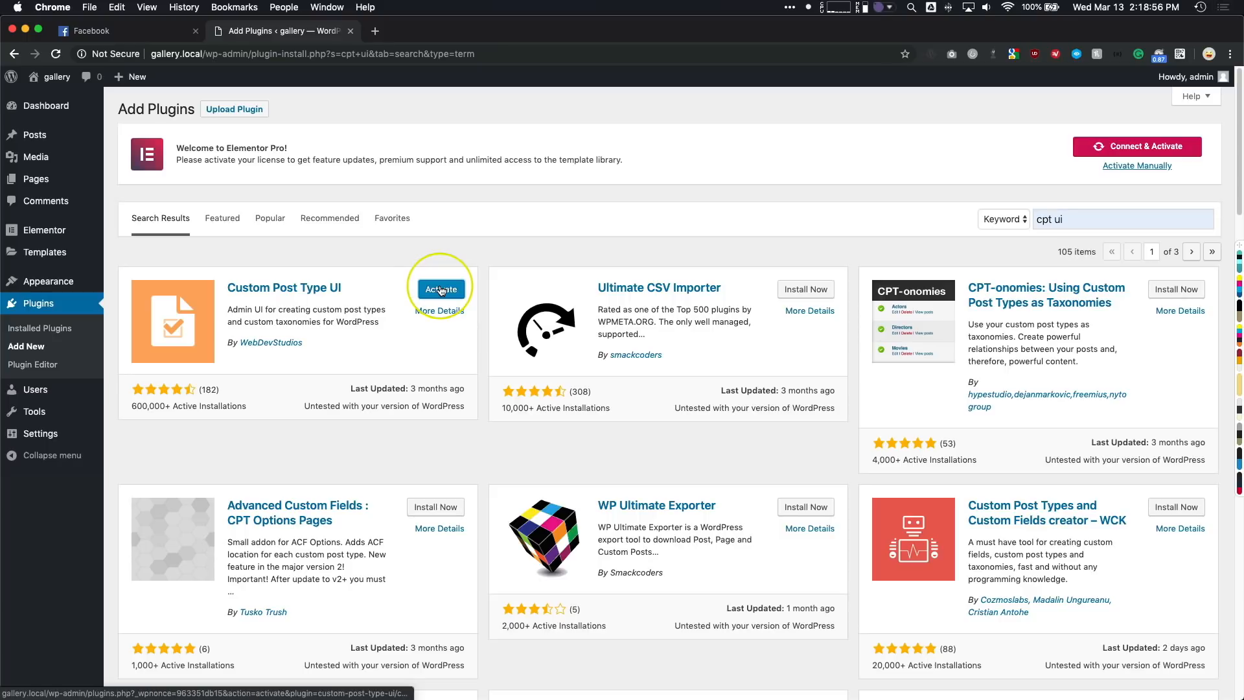
pyautogui.click(440, 290)
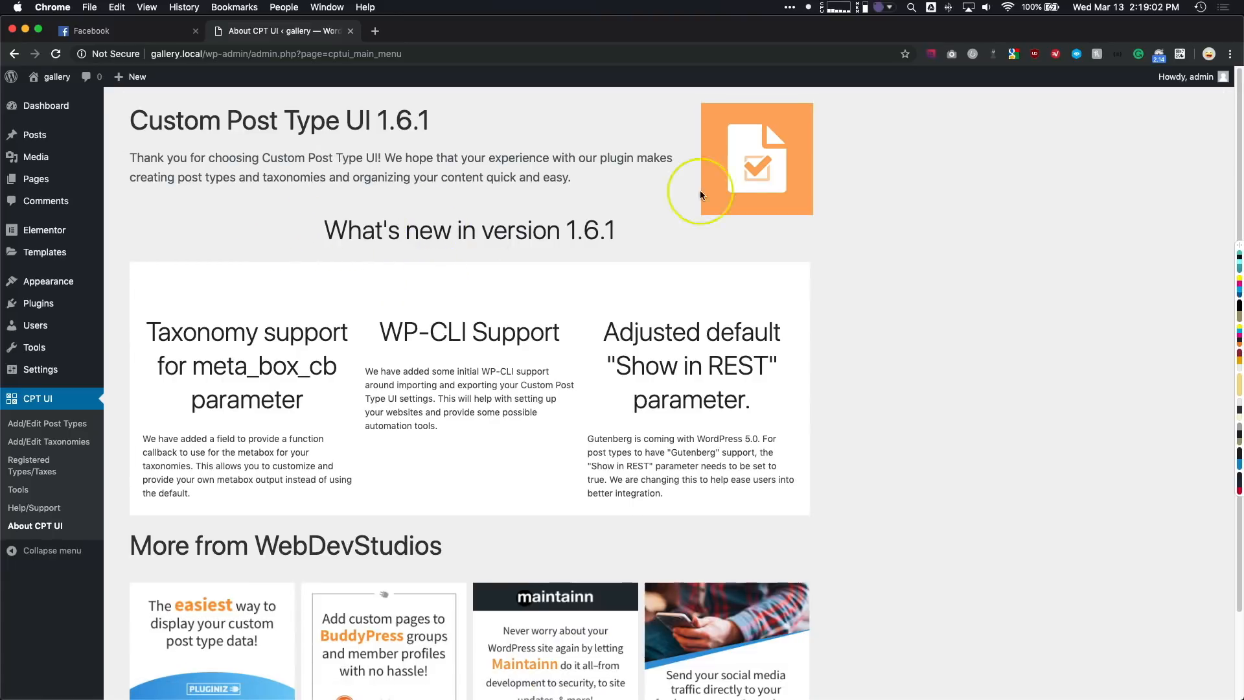
# - Upload the plugin file advanced-custom-fields-pro (1).zip, install it and activate Advanced Custom Fields PRO
pyautogui.moveTo(91, 303)
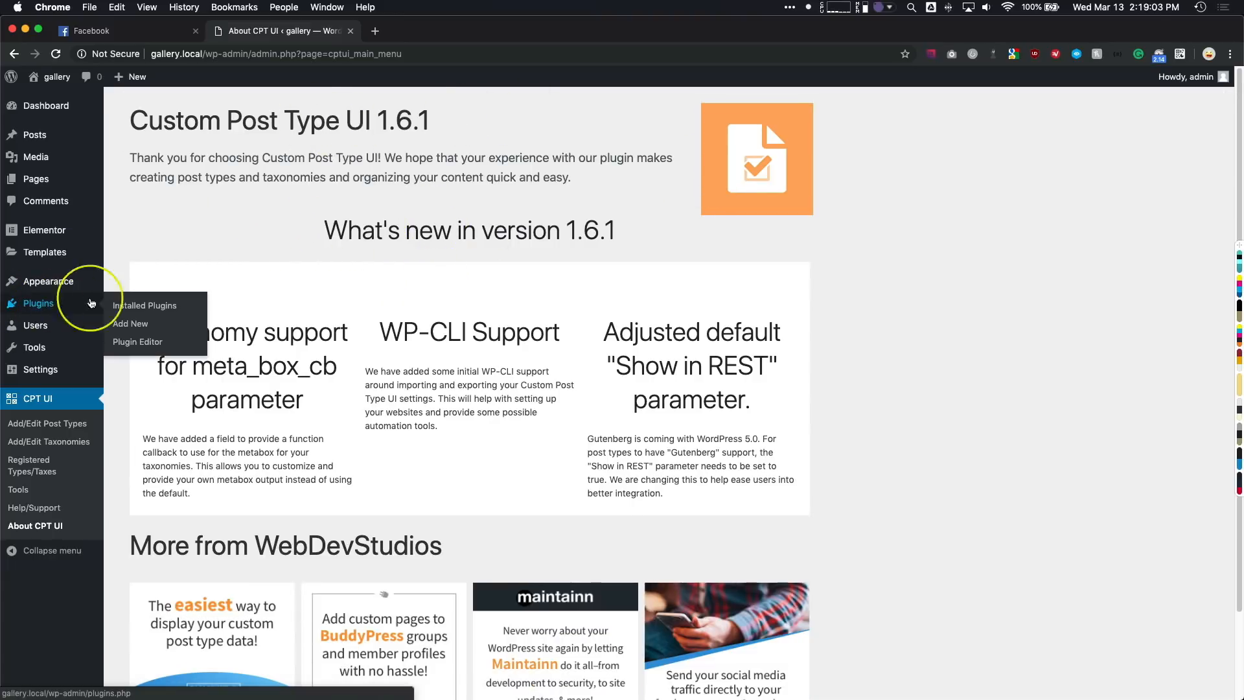
pyautogui.click(130, 323)
pyautogui.click(242, 116)
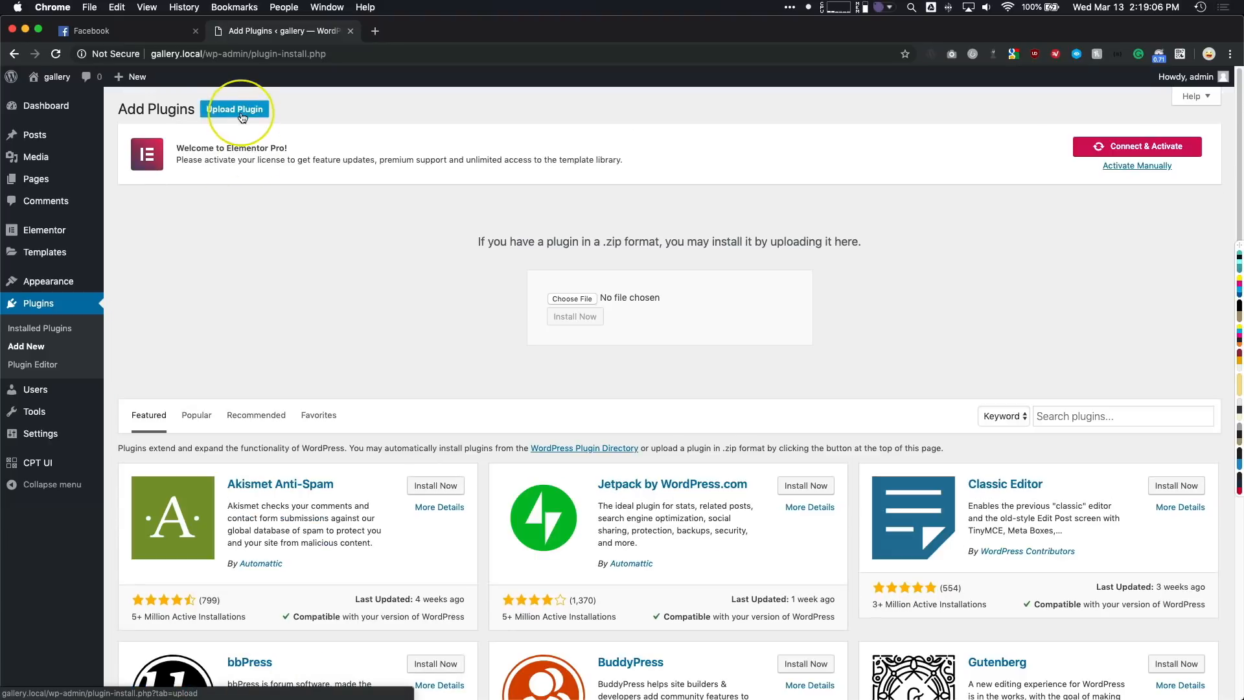
pyautogui.moveTo(0, 291); pyautogui.dragTo(574, 302)
pyautogui.click(578, 315)
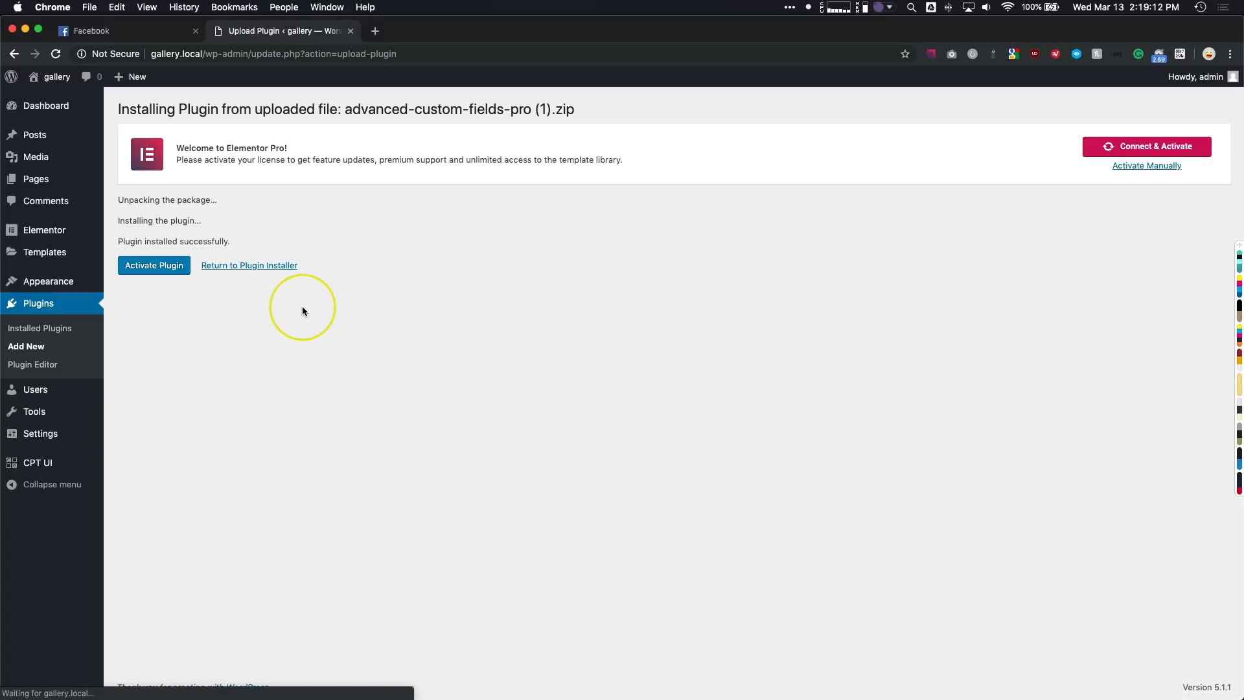
pyautogui.click(155, 267)
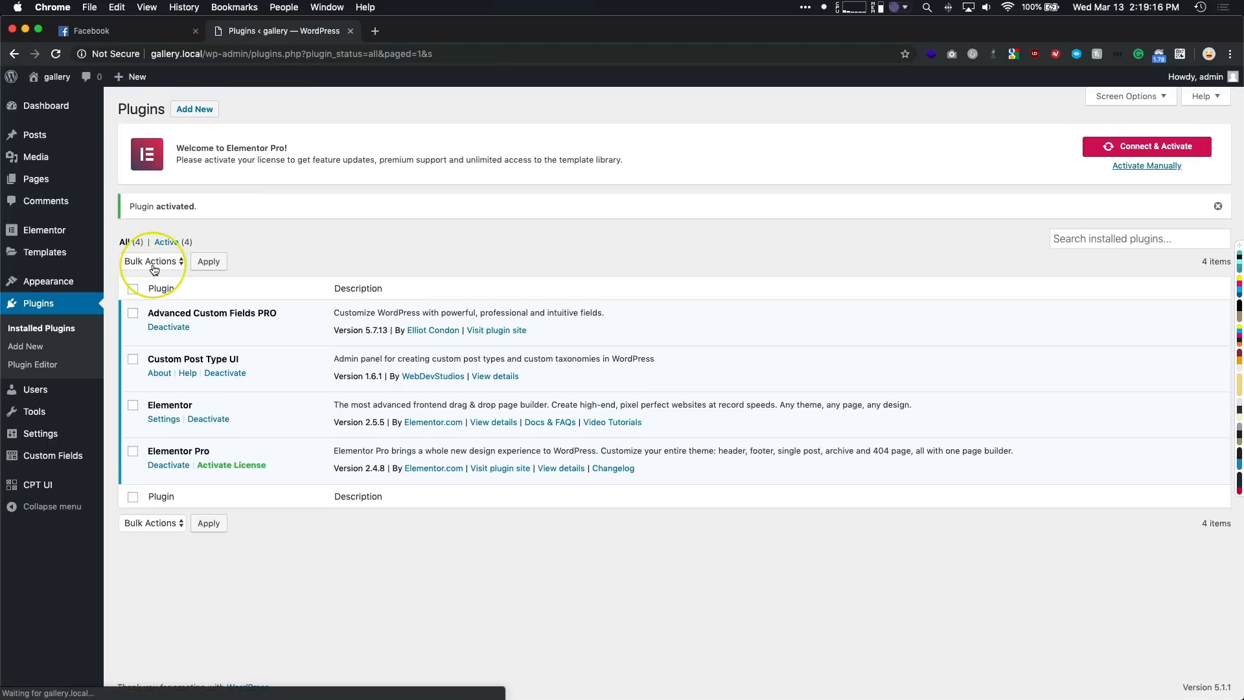
# - Upload the plugin file anywhere-elementor-pro-2.11.4 (1).zip, install it and activate AnyWhere Elementor Pro
pyautogui.click(194, 110)
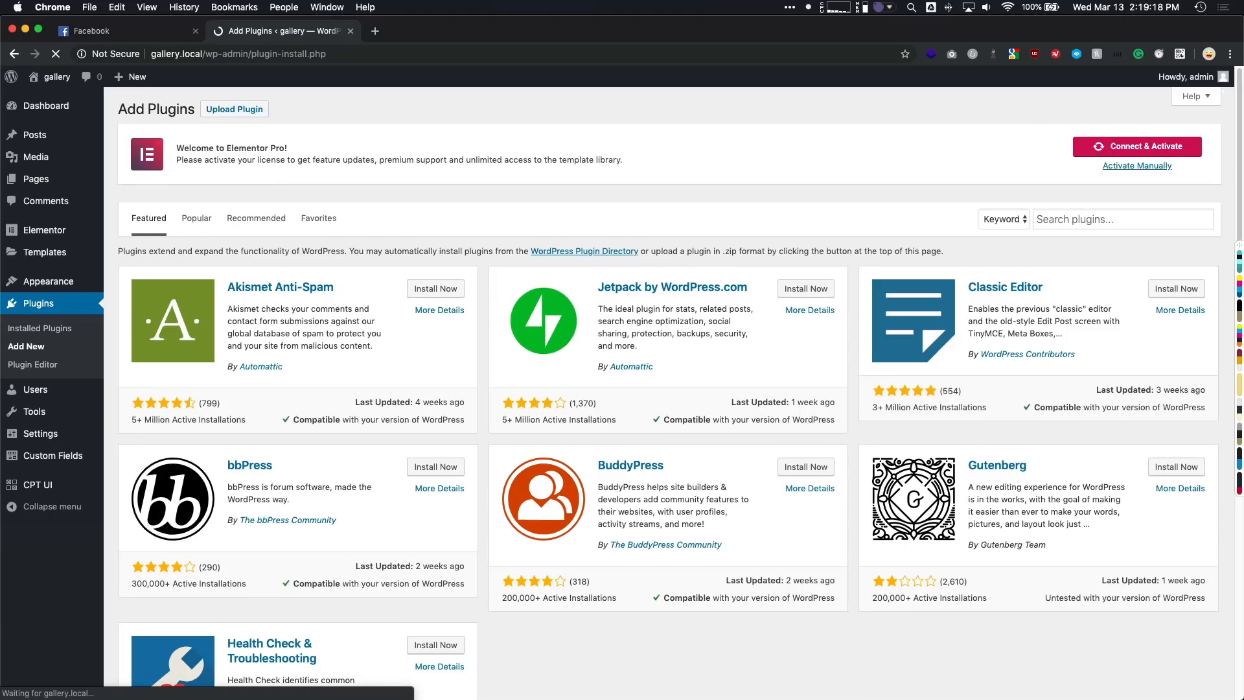
pyautogui.moveTo(226, 337); pyautogui.dragTo(46, 213)
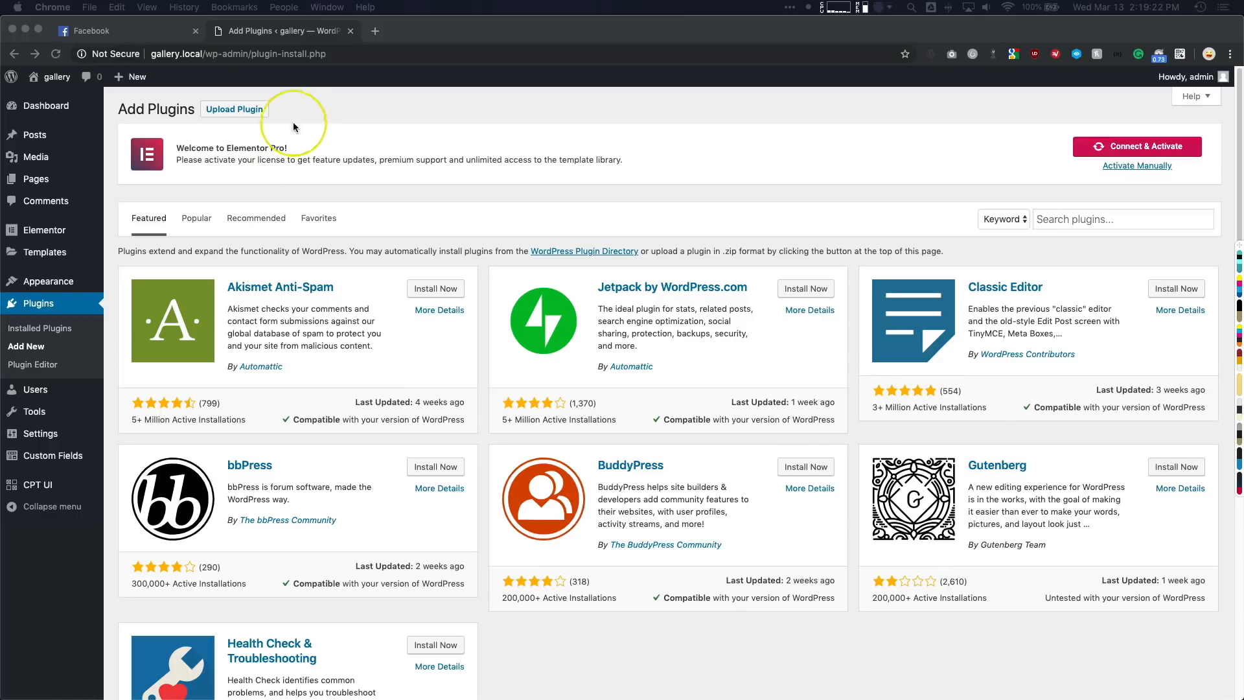
pyautogui.click(246, 109)
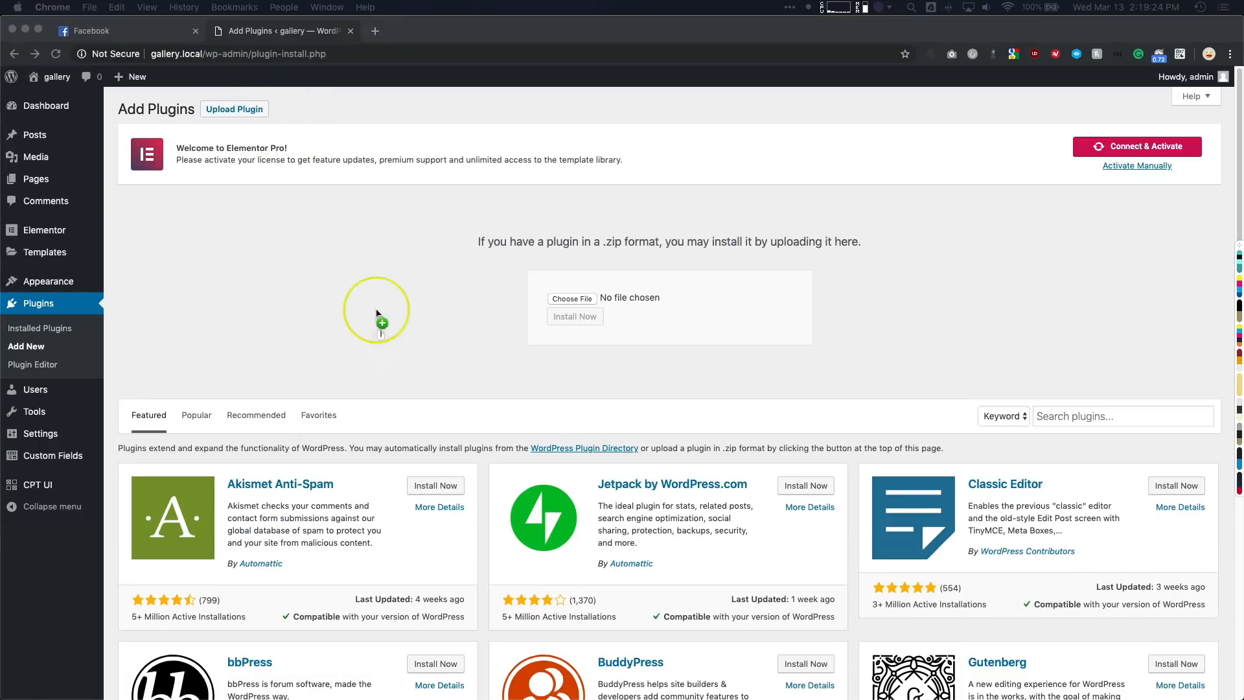
pyautogui.moveTo(377, 312); pyautogui.dragTo(572, 304)
pyautogui.click(575, 317)
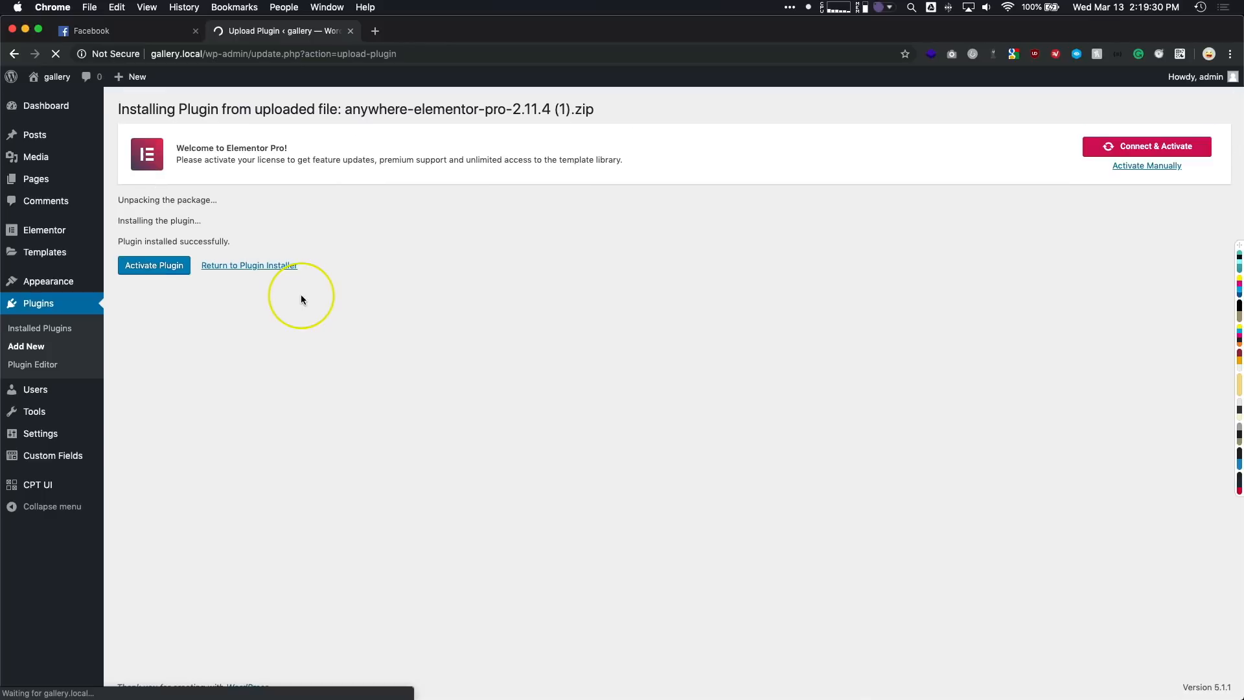
pyautogui.click(155, 268)
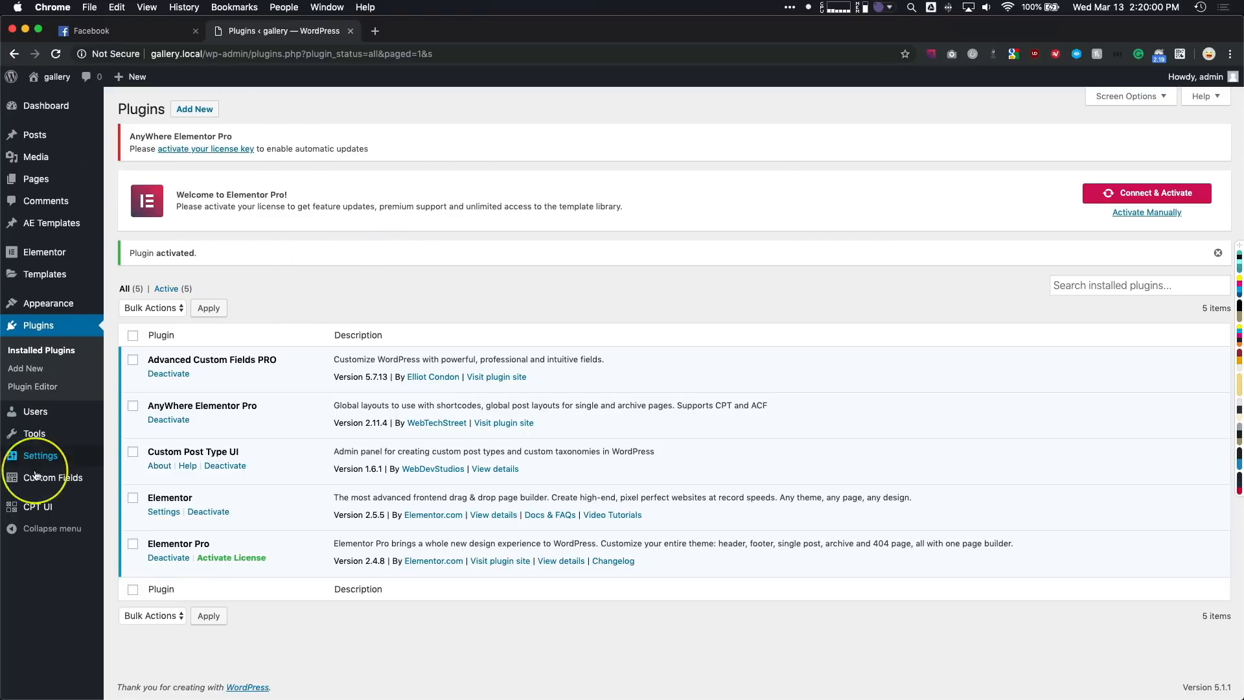
# - Fill in a new CPT UI post type with slug "gallery", plural label "Galleries" and singular label "Gallery"
pyautogui.click(132, 509)
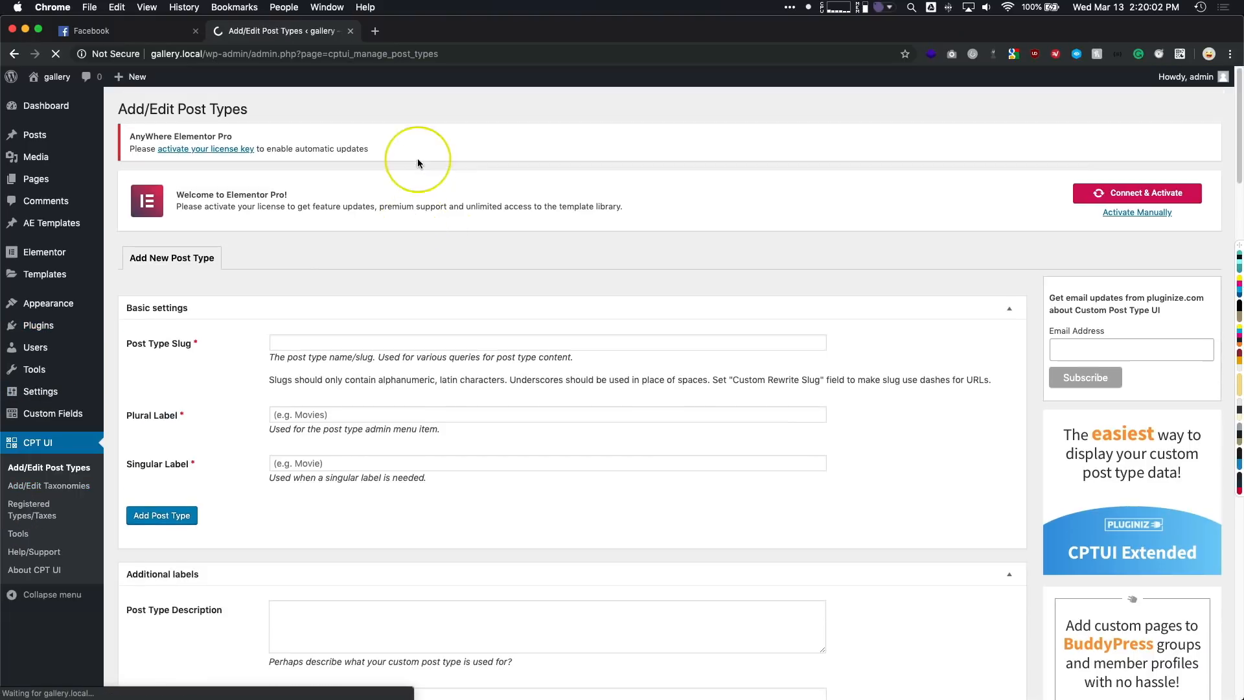
pyautogui.click(318, 341)
pyautogui.write('gallery')
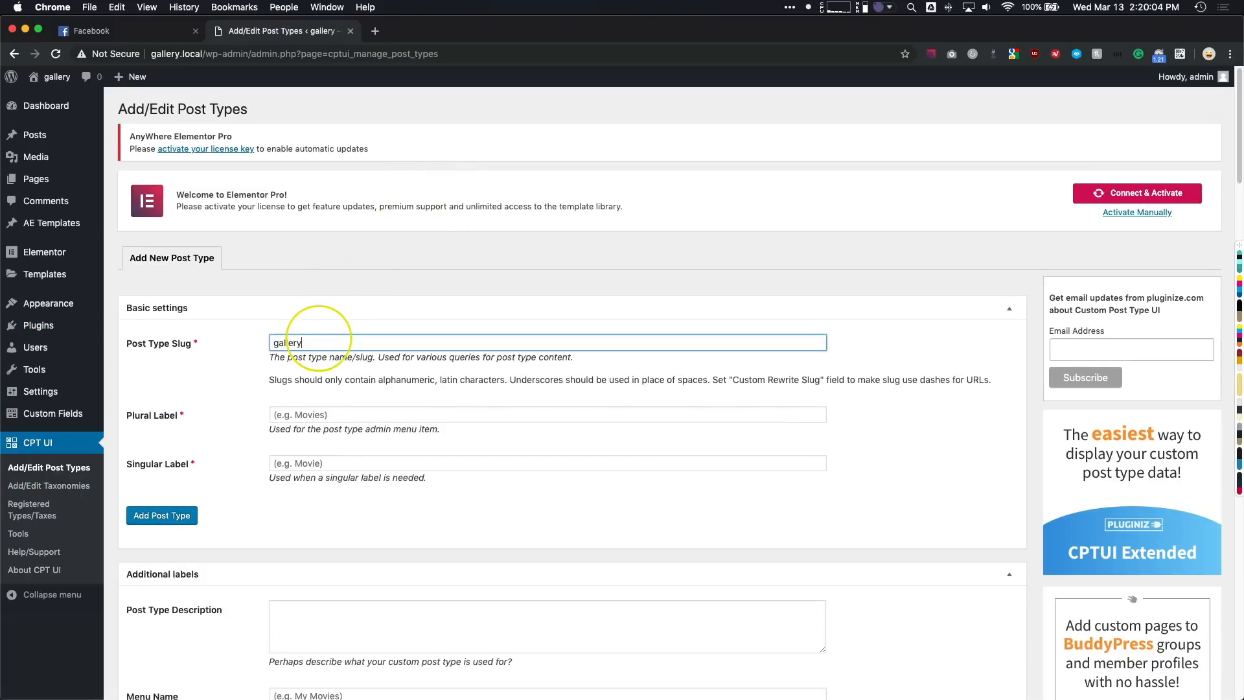
pyautogui.press('Tab')
pyautogui.write('Ga')
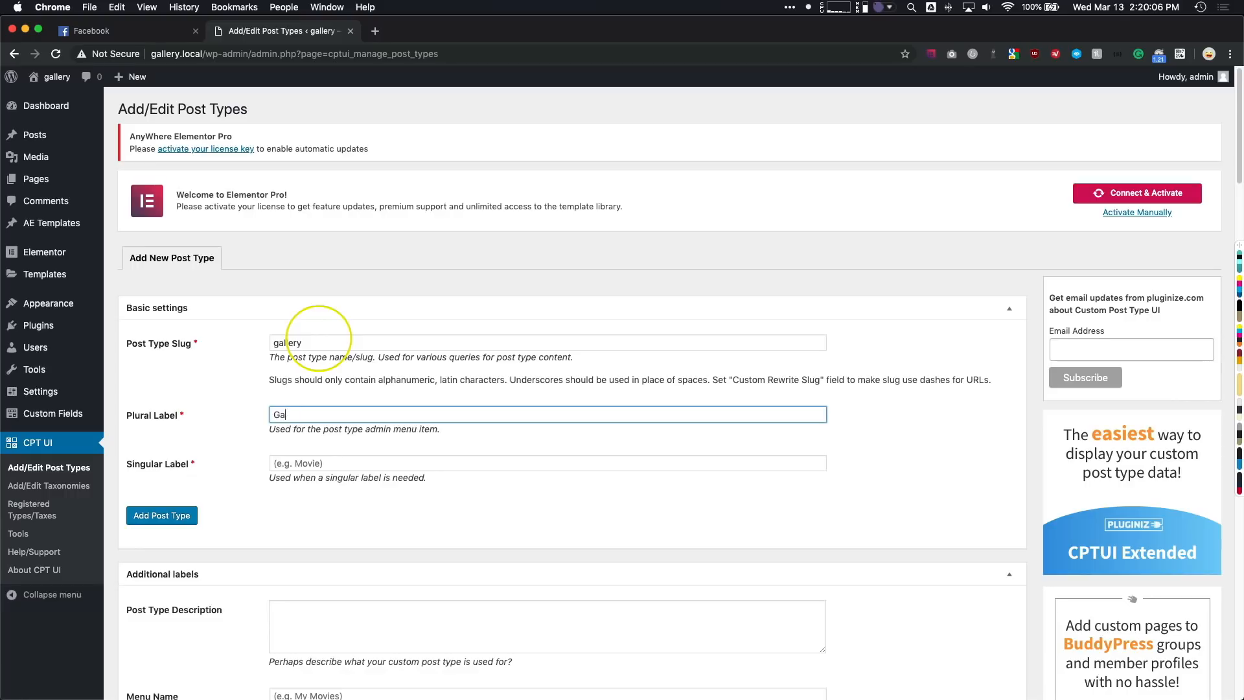
pyautogui.write('kleri')
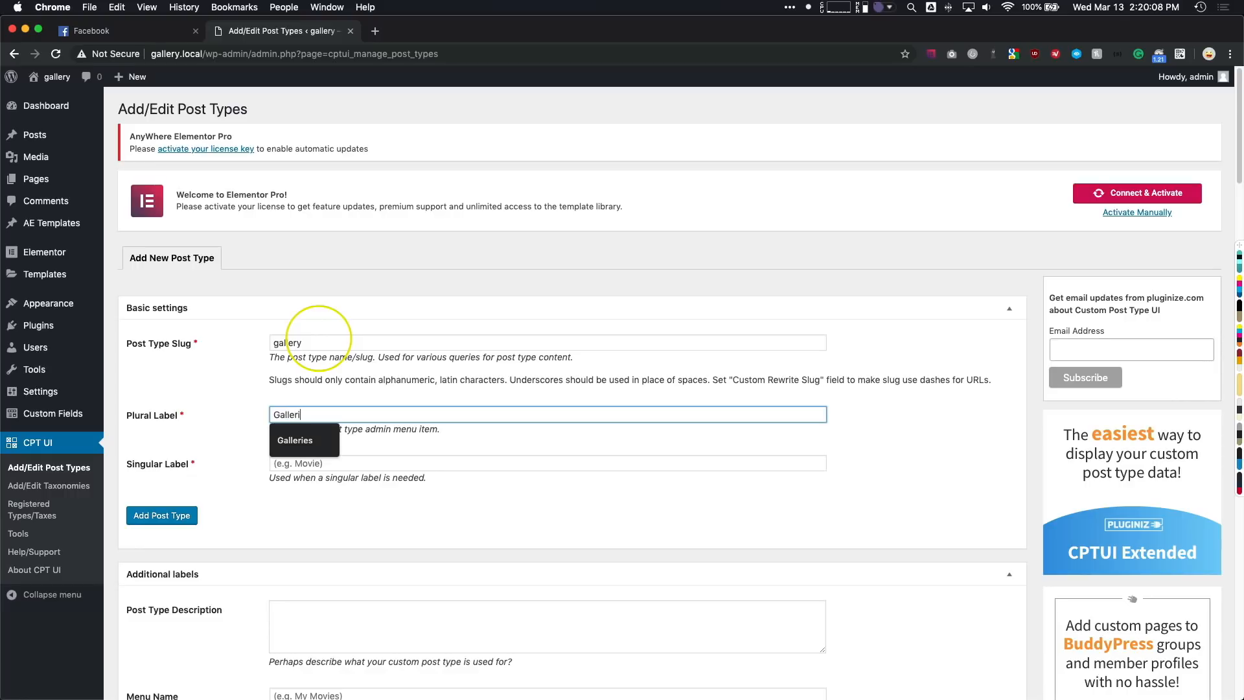
pyautogui.write('es')
pyautogui.press('Tab')
pyautogui.write('Gallery')
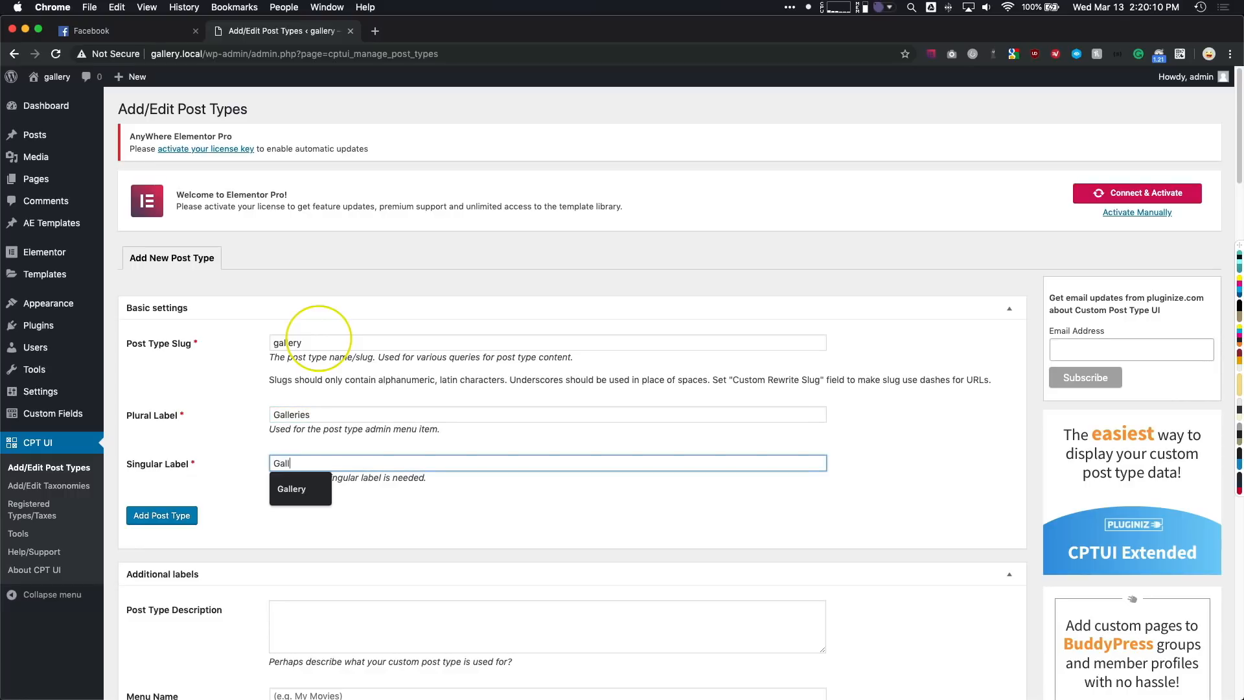
pyautogui.click(228, 419)
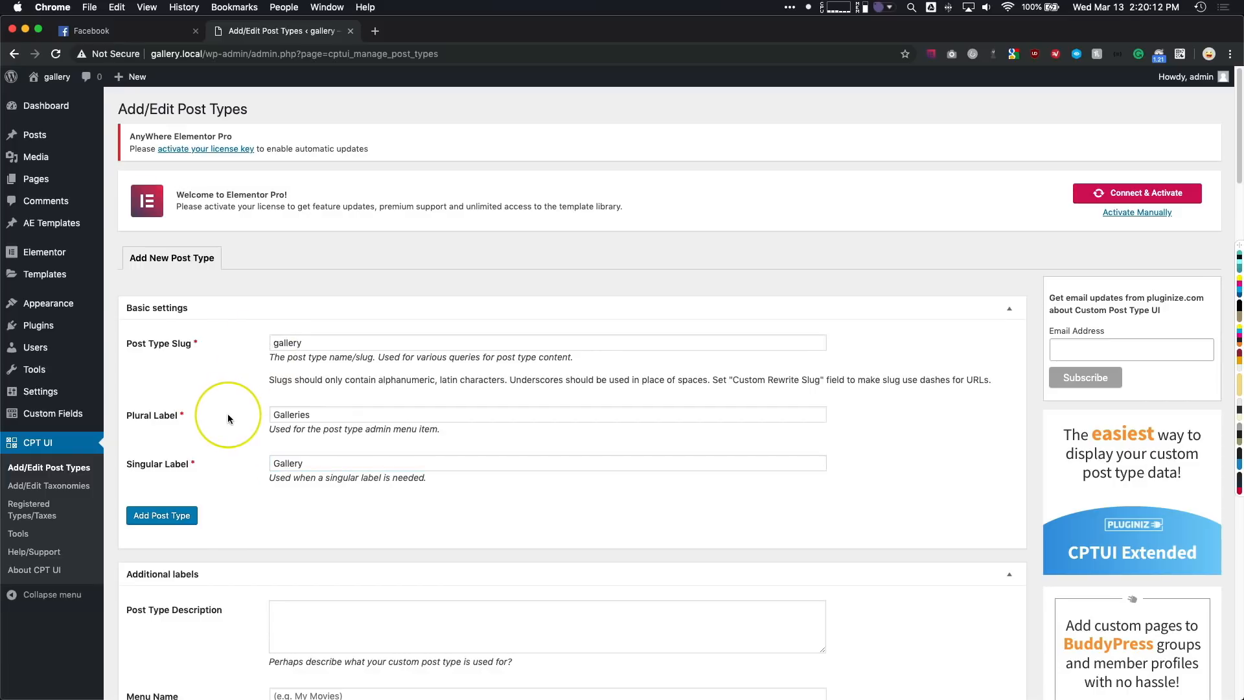
# - Turn off Editor support for the gallery post type and add the post type
pyautogui.scroll(-4, 233, 411)
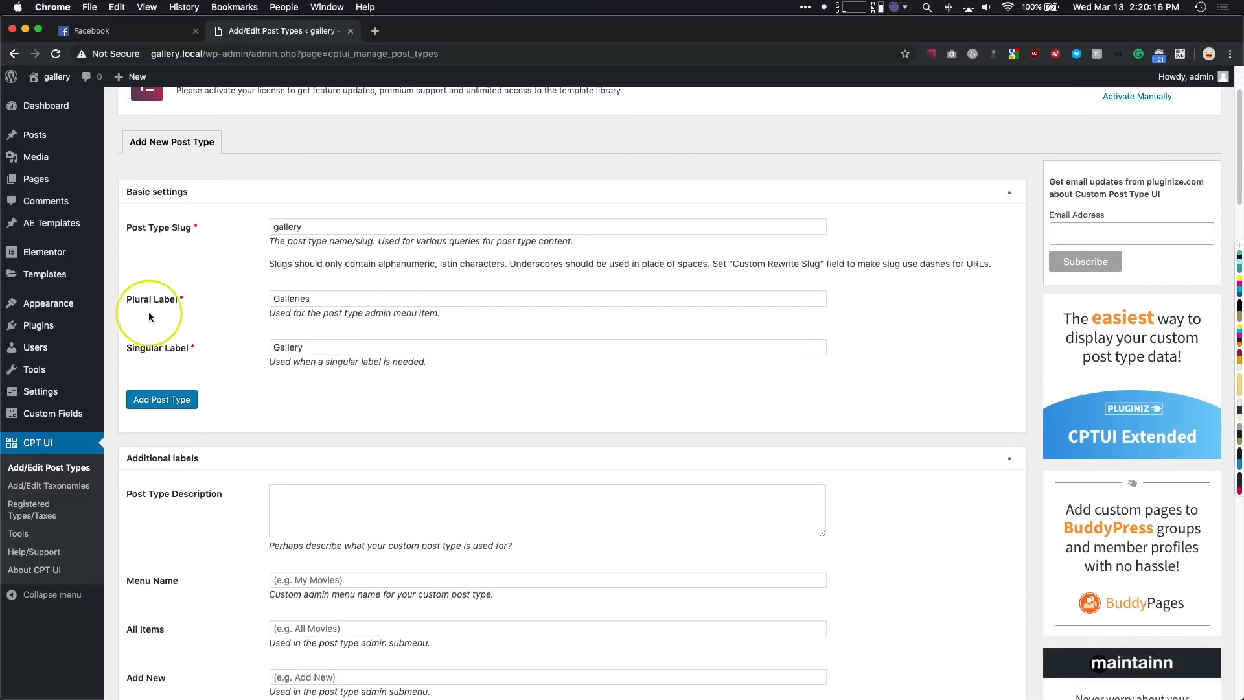
pyautogui.scroll(-10, 224, 351)
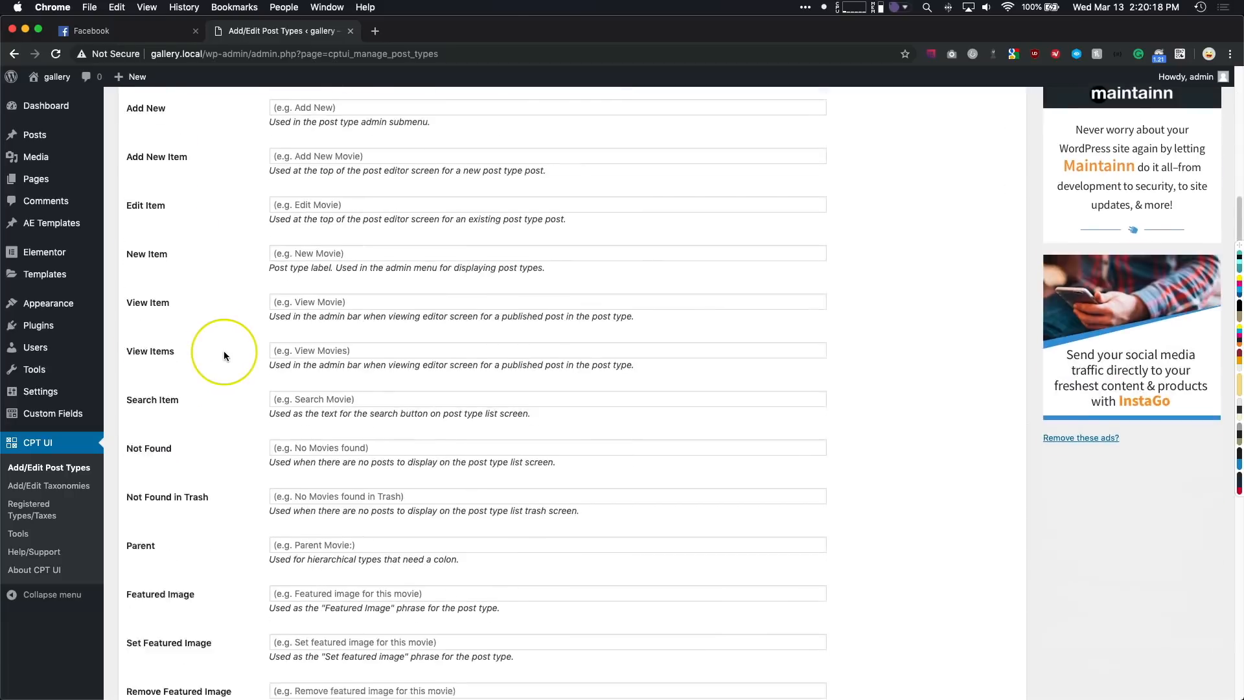
pyautogui.scroll(-20, 224, 351)
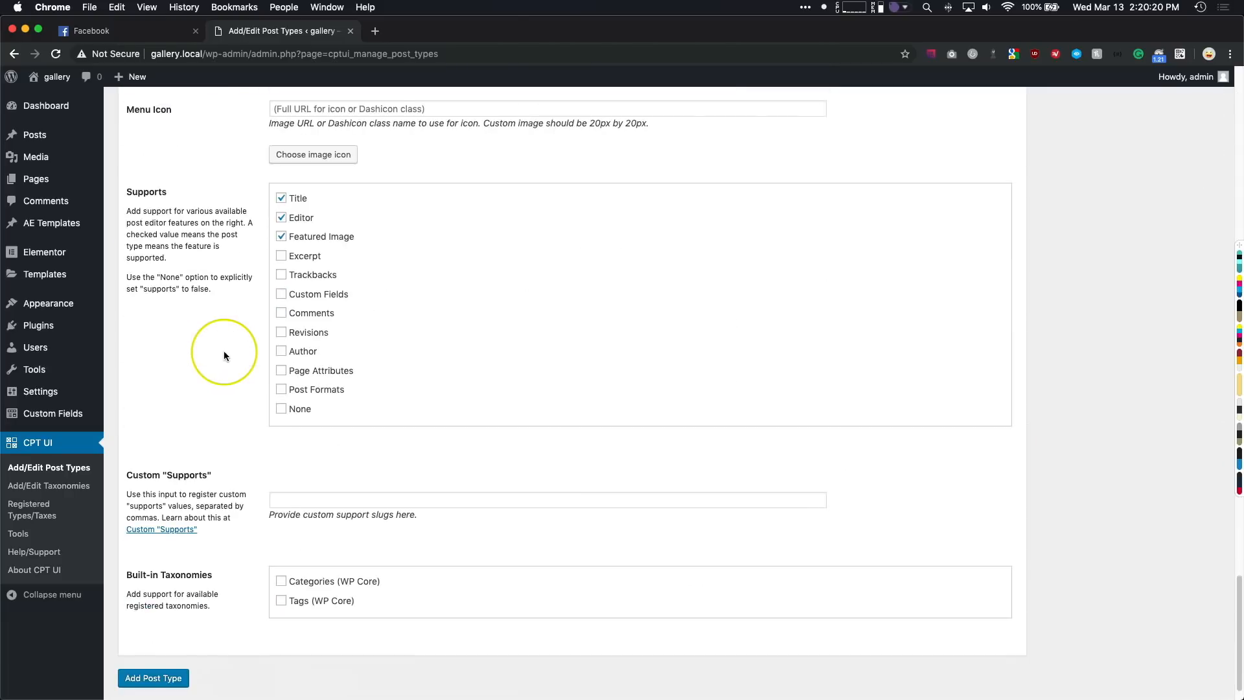
pyautogui.scroll(2, 224, 353)
pyautogui.click(281, 308)
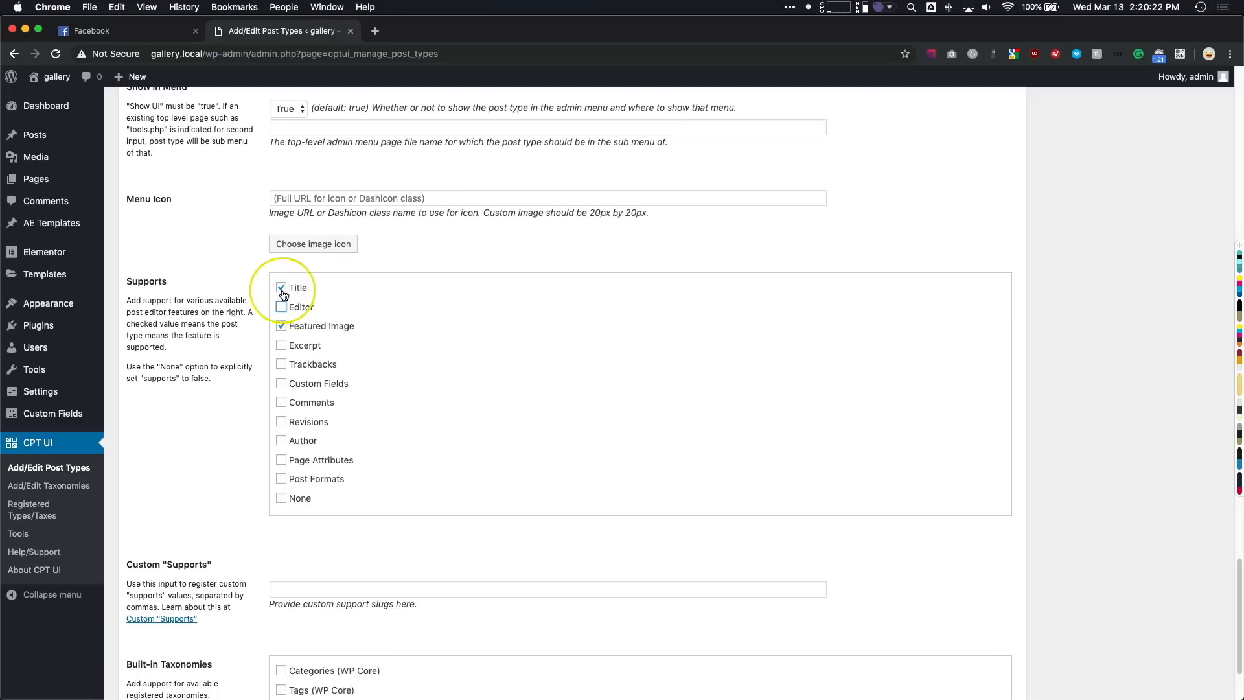
pyautogui.scroll(-2, 207, 420)
pyautogui.scroll(-1, 208, 420)
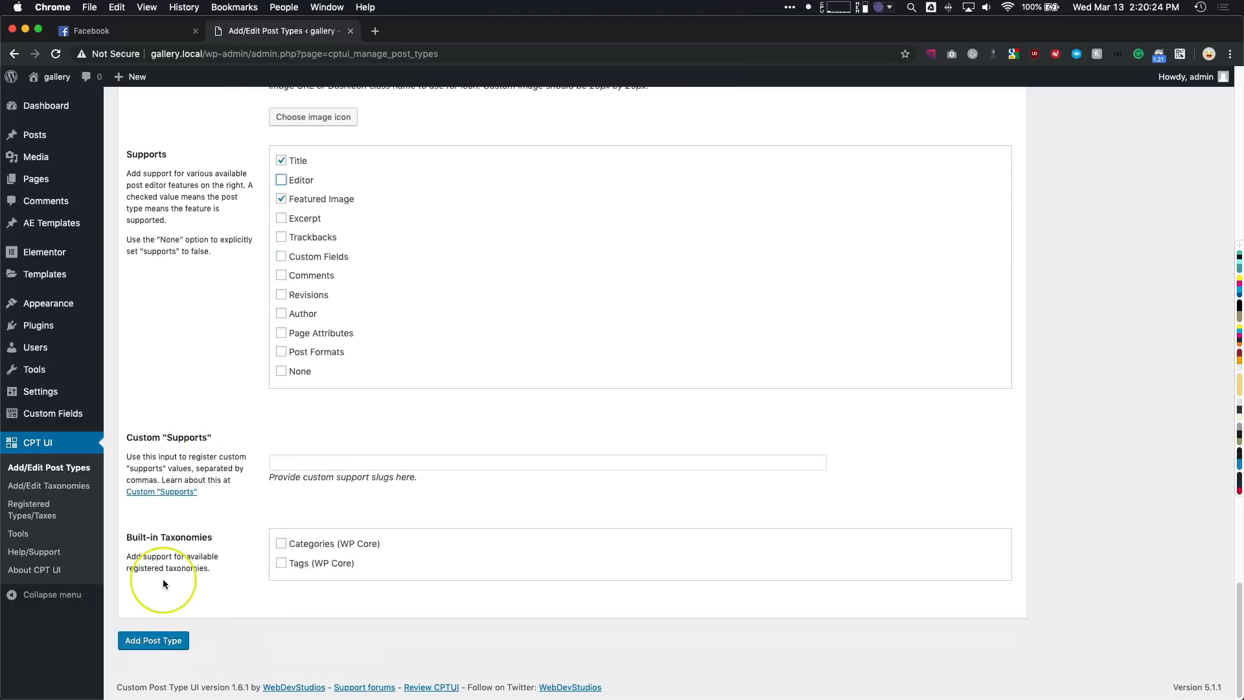
pyautogui.click(156, 640)
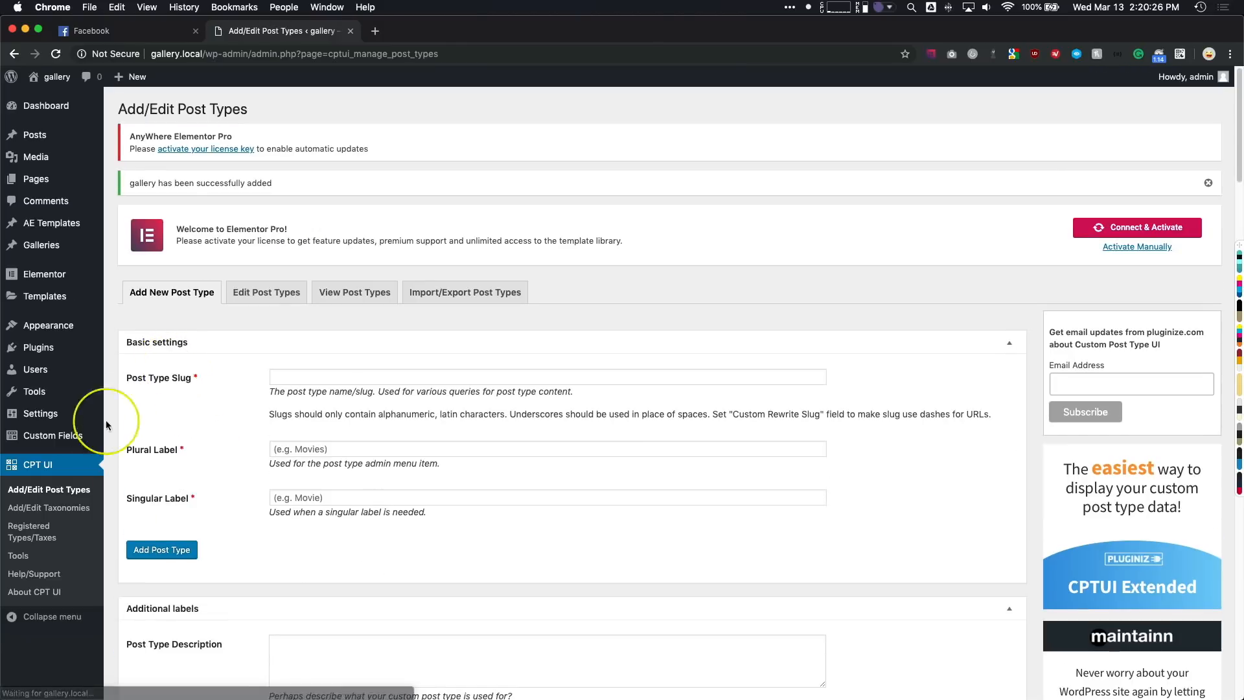
# - Create a new custom field group titled "Gallery Fields"
pyautogui.moveTo(58, 436)
pyautogui.click(154, 442)
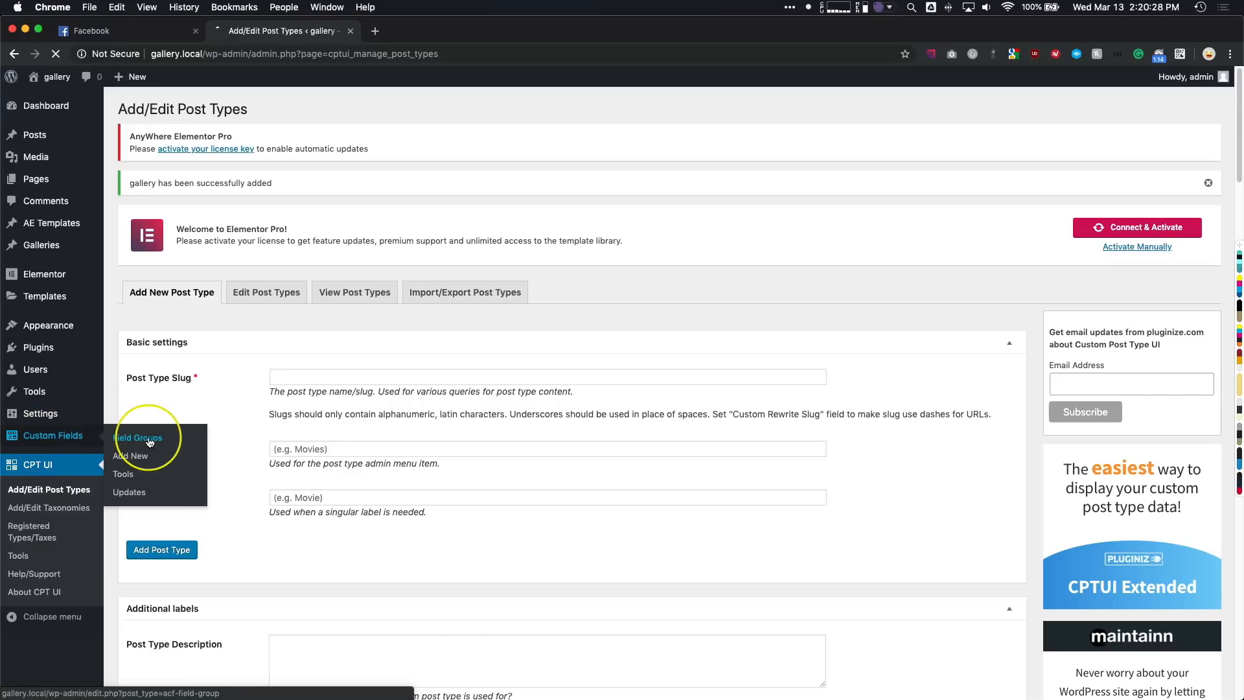
pyautogui.click(228, 109)
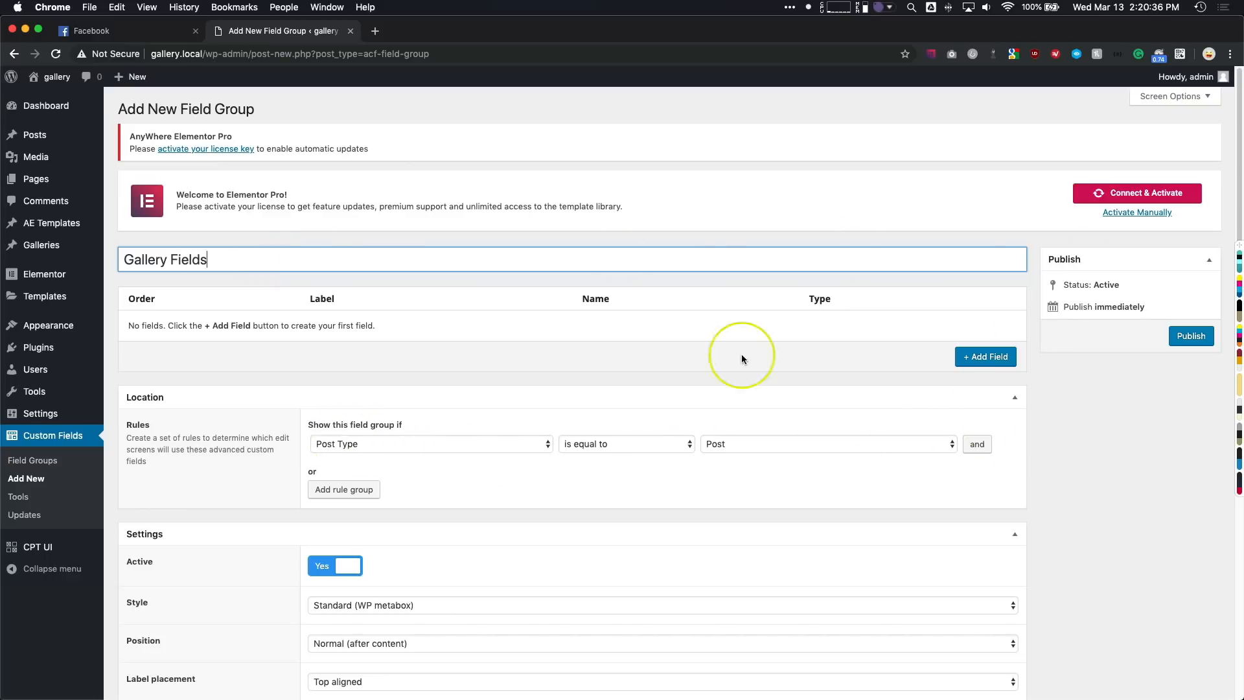
# - Add a field labelled "Images" with the name "images" and set its field type to Gallery
pyautogui.click(961, 356)
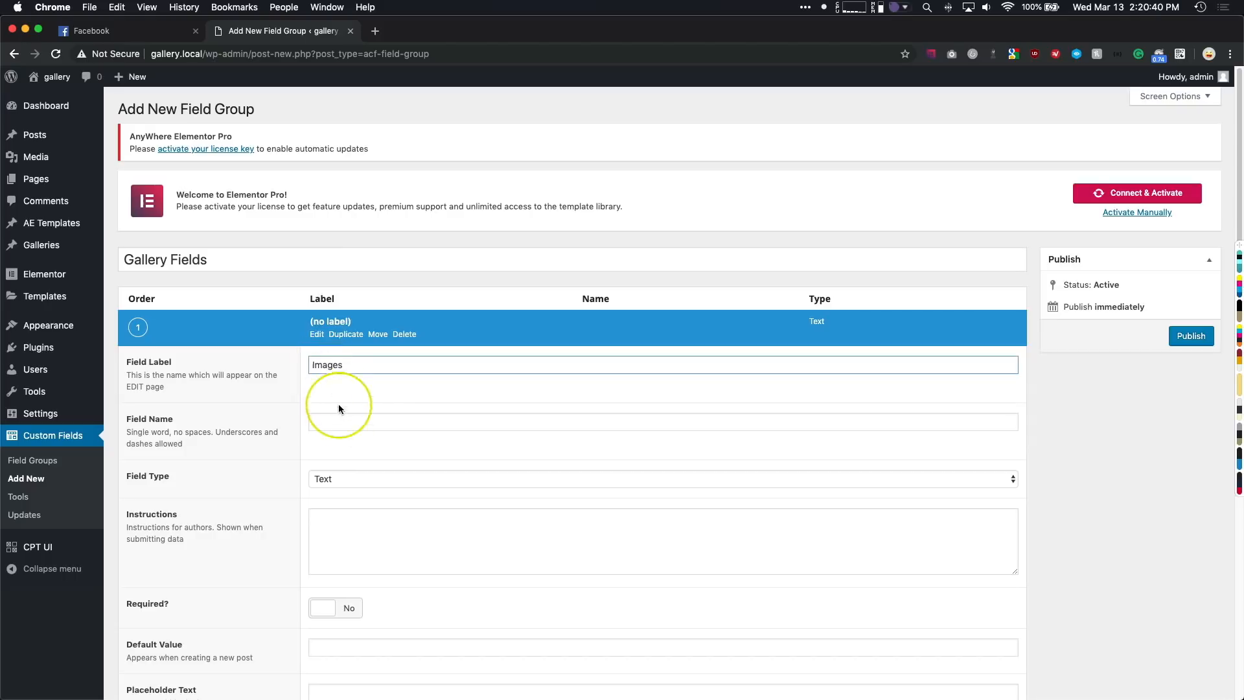
pyautogui.press('Tab')
pyautogui.click(331, 478)
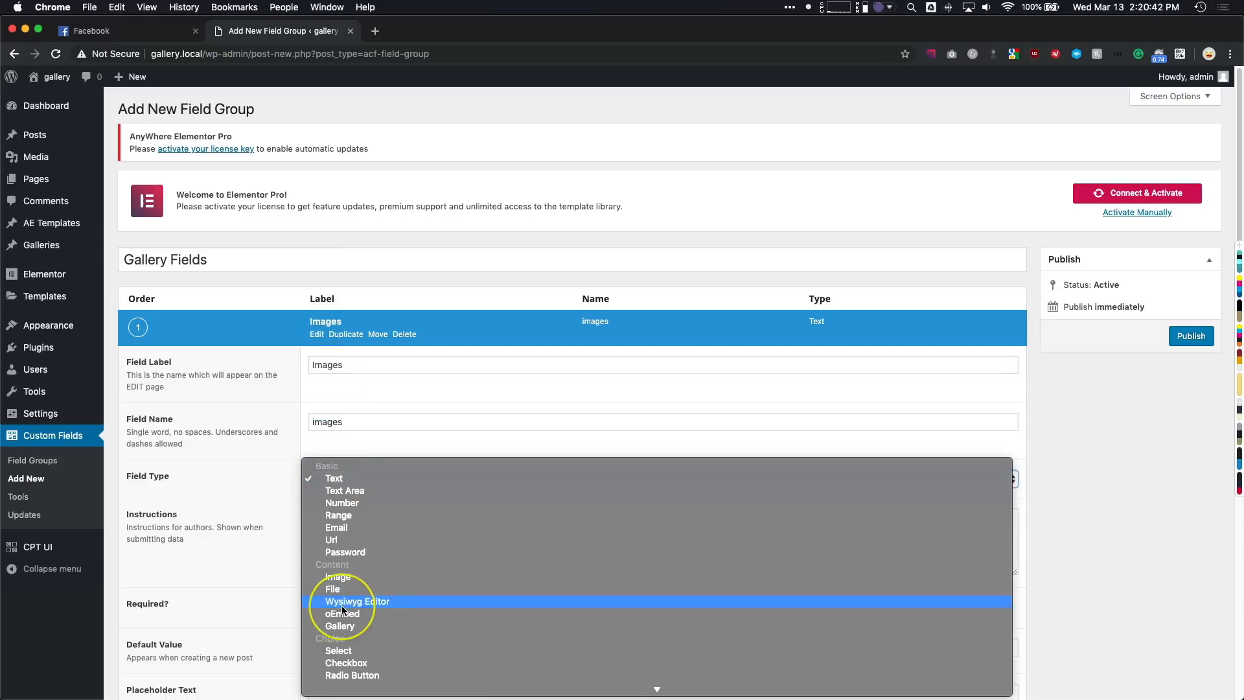
pyautogui.click(341, 625)
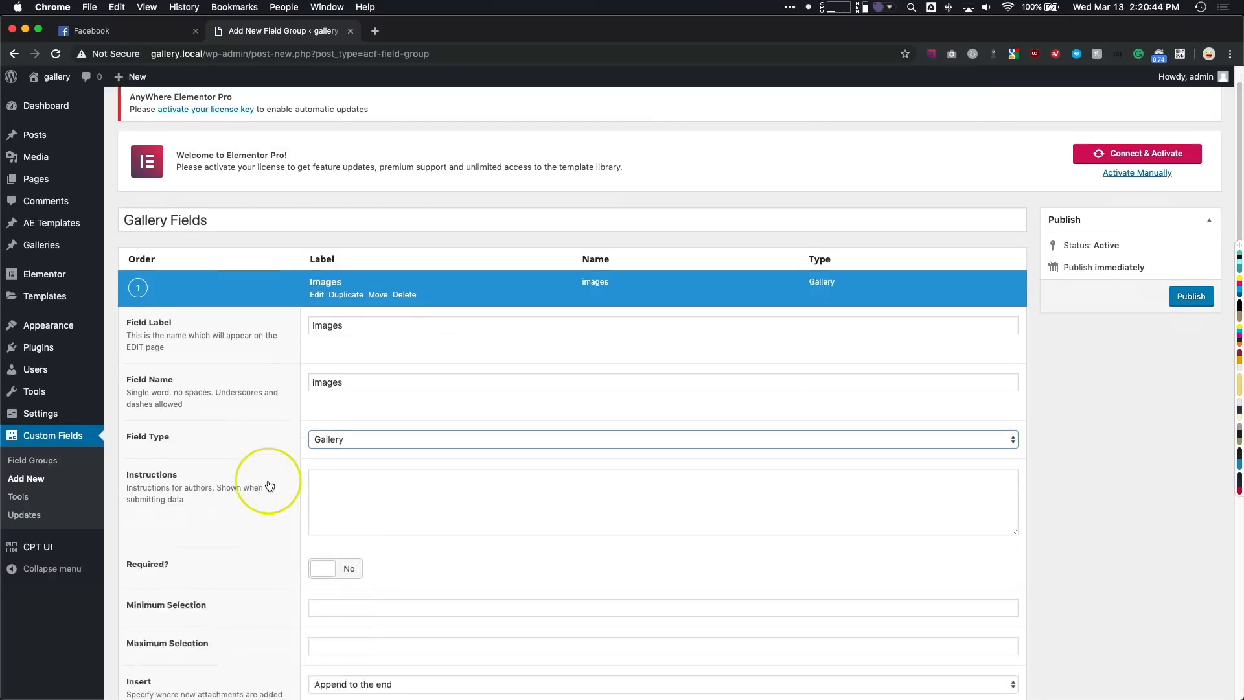
# - Set the location rule to show the field group when Post Type is equal to Gallery, and publish the group
pyautogui.scroll(-15, 269, 484)
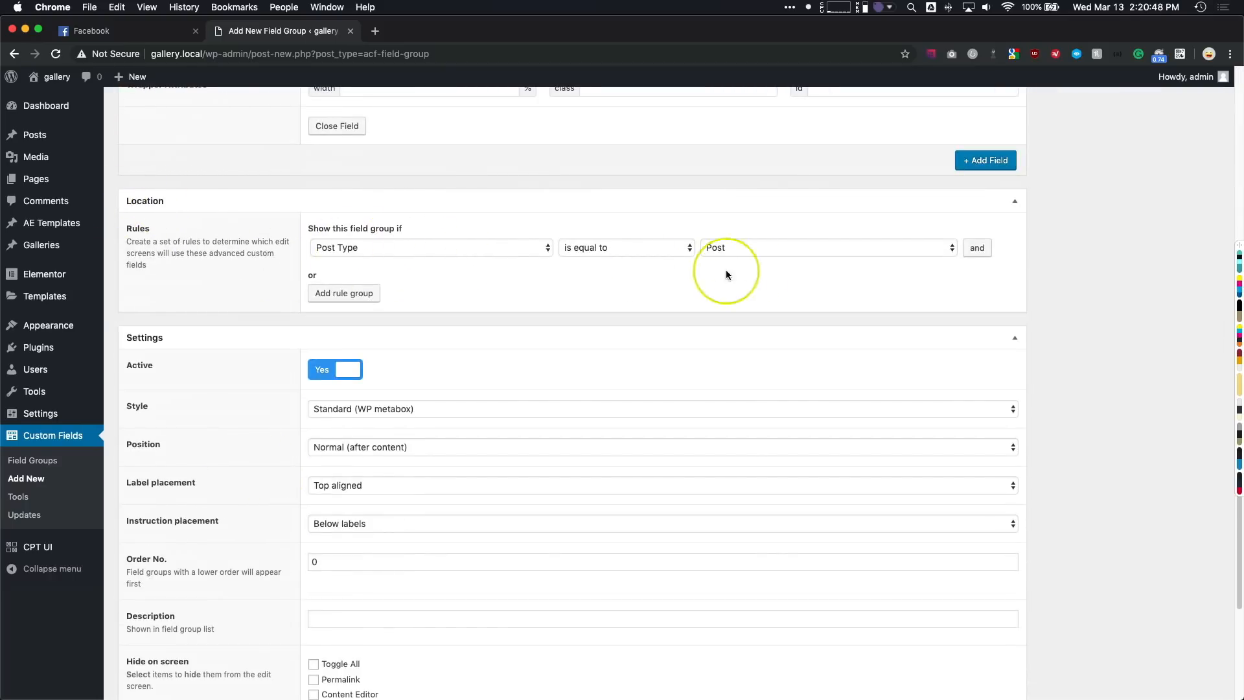
pyautogui.click(775, 249)
pyautogui.click(750, 295)
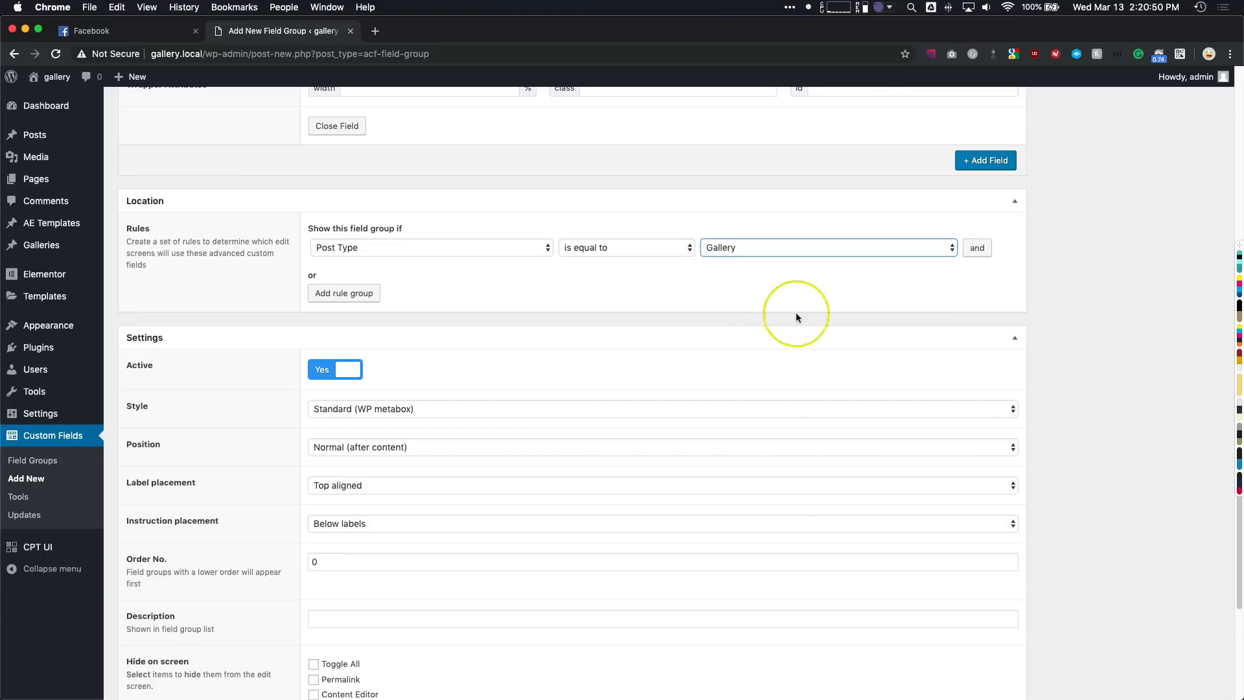
pyautogui.scroll(15, 1060, 341)
pyautogui.click(1190, 336)
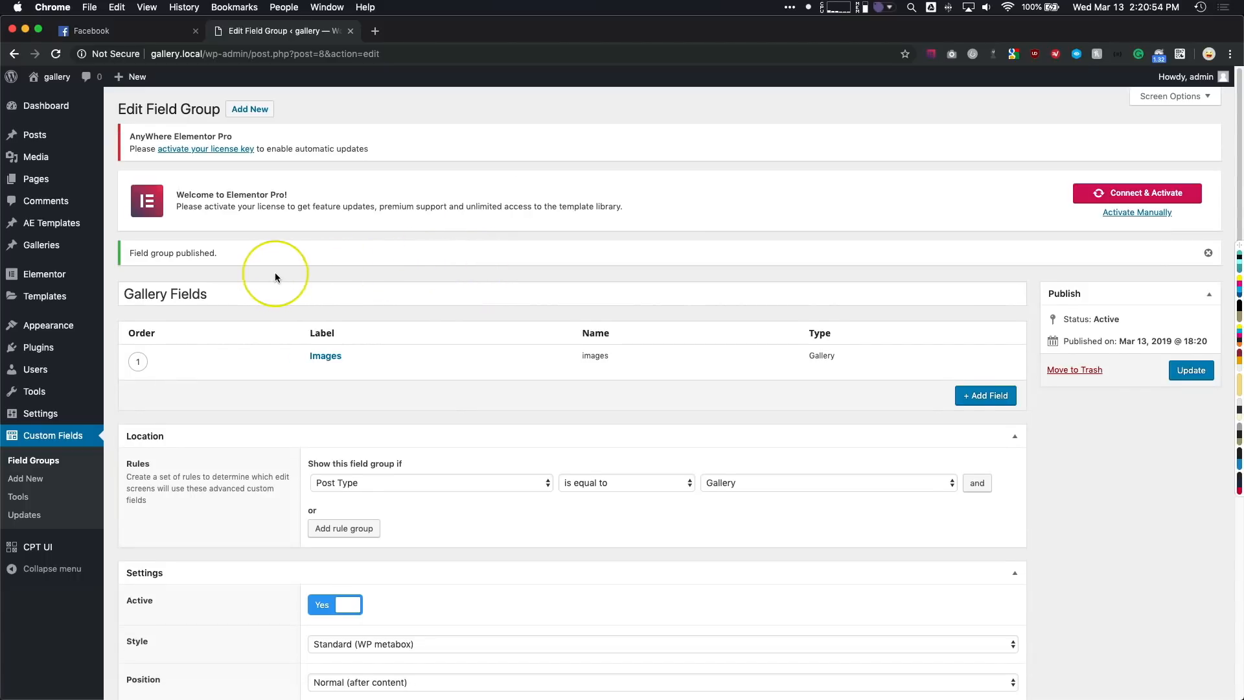
# - Start a new entry under Galleries and move its Featured Image box above Astra Settings
pyautogui.moveTo(330, 357)
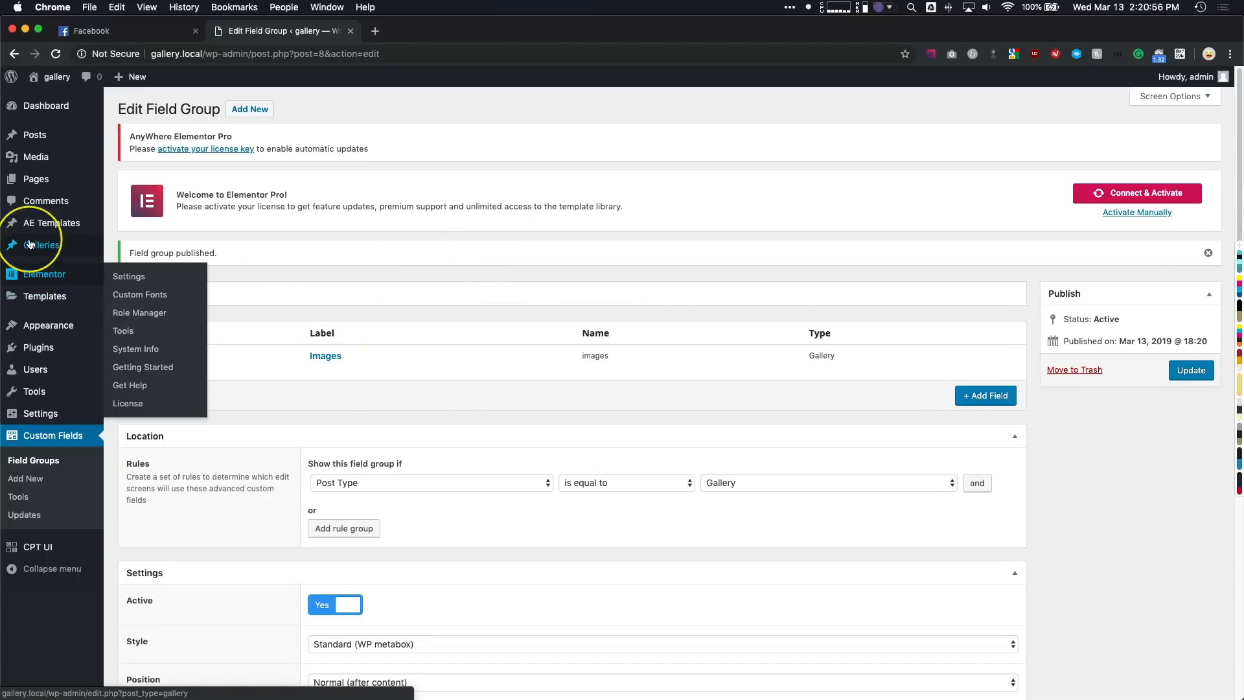
pyautogui.moveTo(52, 249)
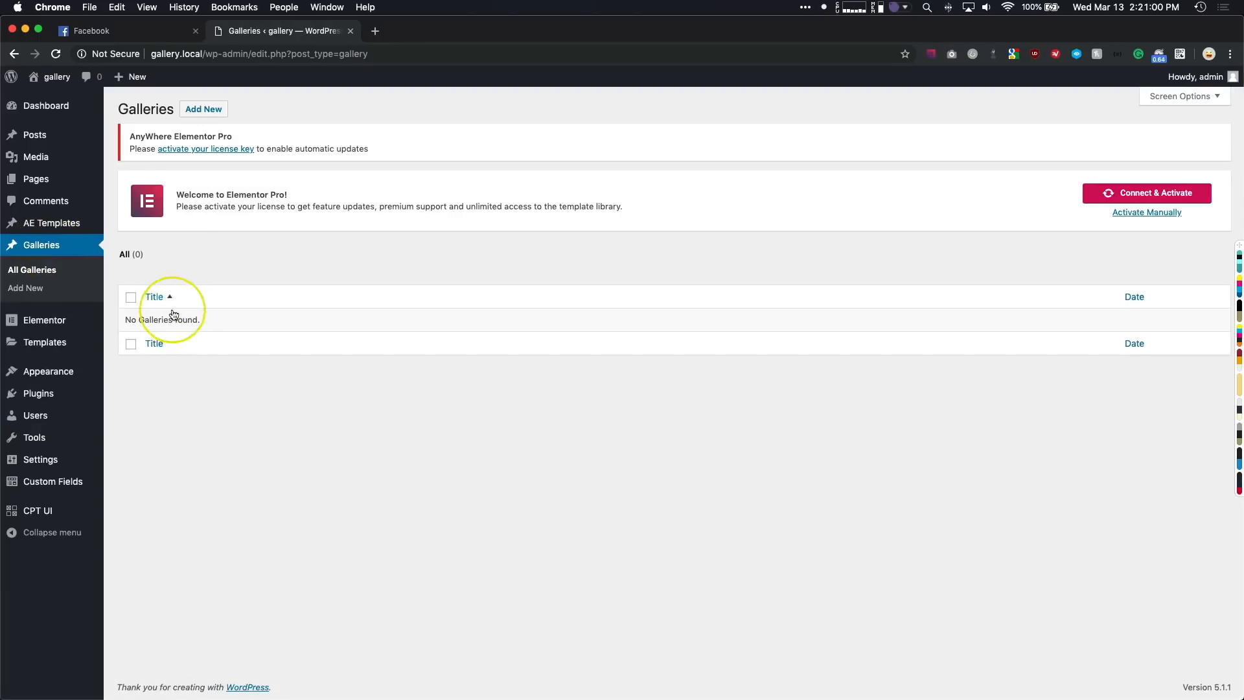
pyautogui.click(203, 109)
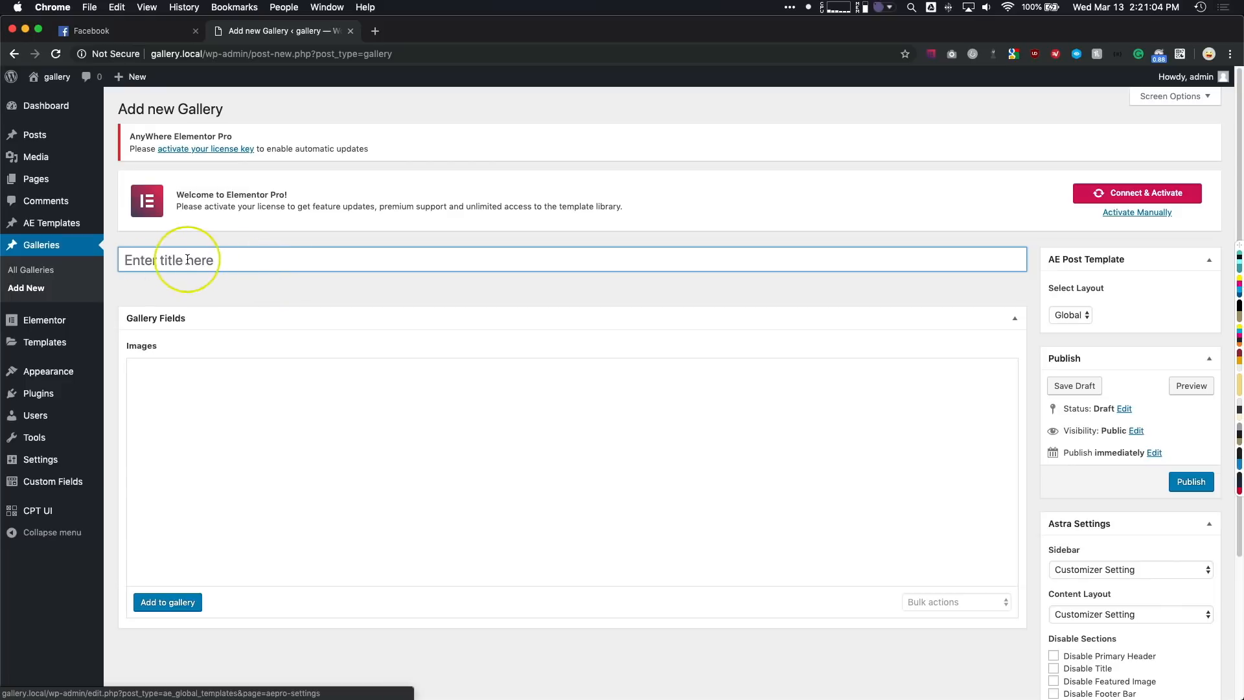
pyautogui.click(235, 259)
pyautogui.scroll(-3, 200, 259)
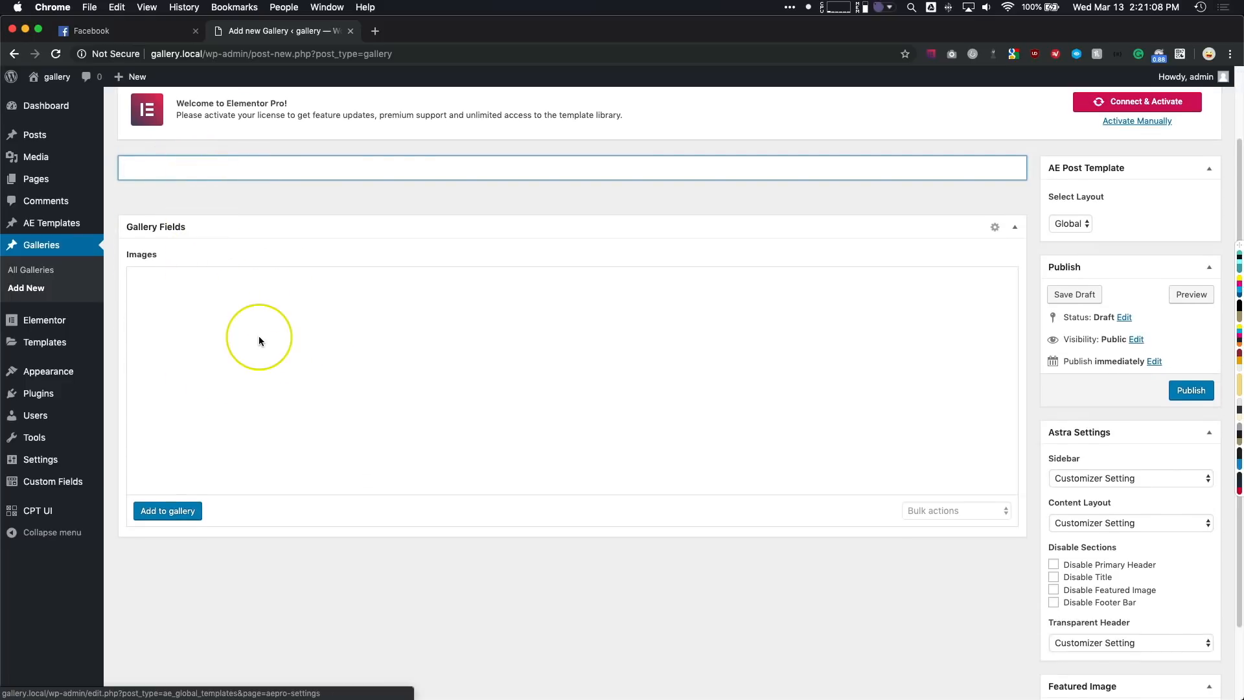
pyautogui.scroll(-3, 373, 376)
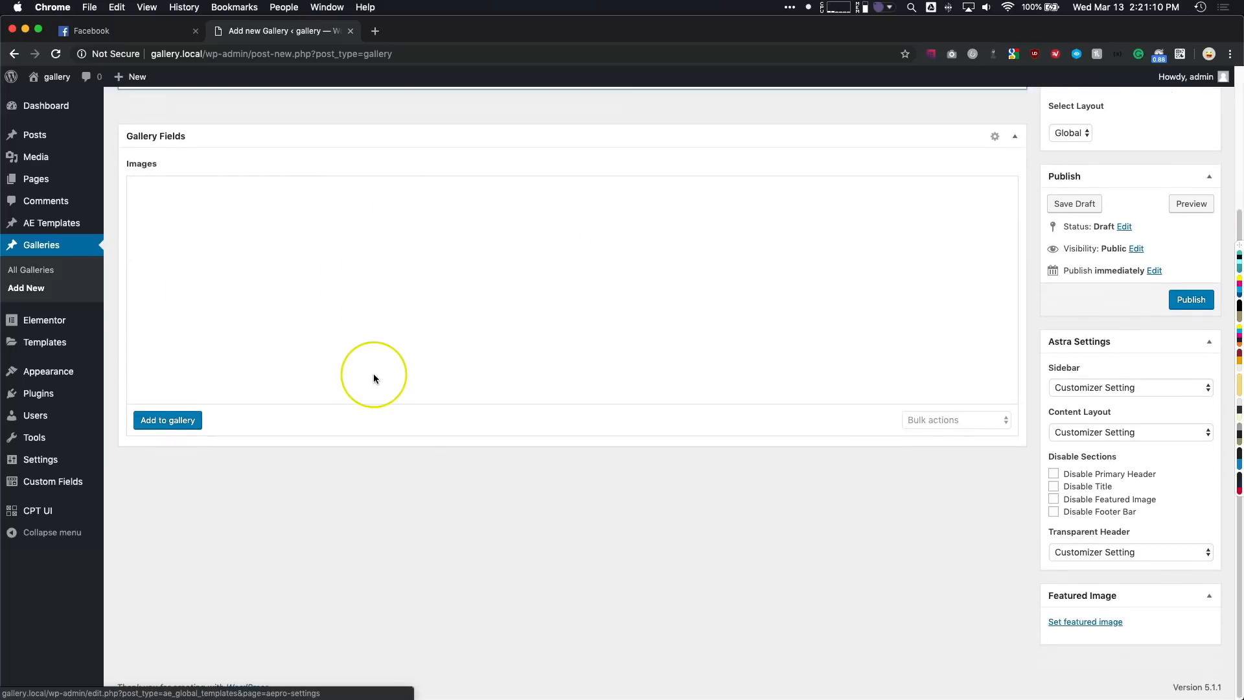
pyautogui.moveTo(1082, 595); pyautogui.dragTo(1089, 406)
pyautogui.scroll(2, 1089, 406)
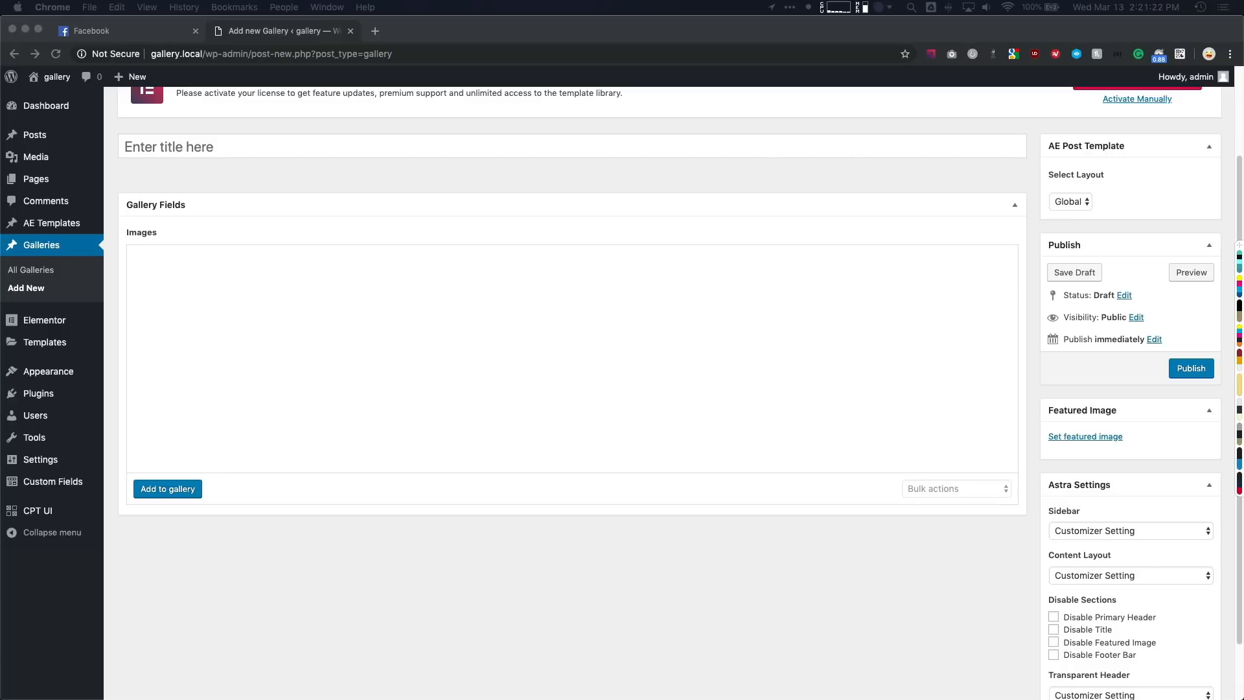
# - Title the new gallery entry "Scenic Housing Gallery" and fill its Images field with all the uploaded house photos
pyautogui.click(324, 195)
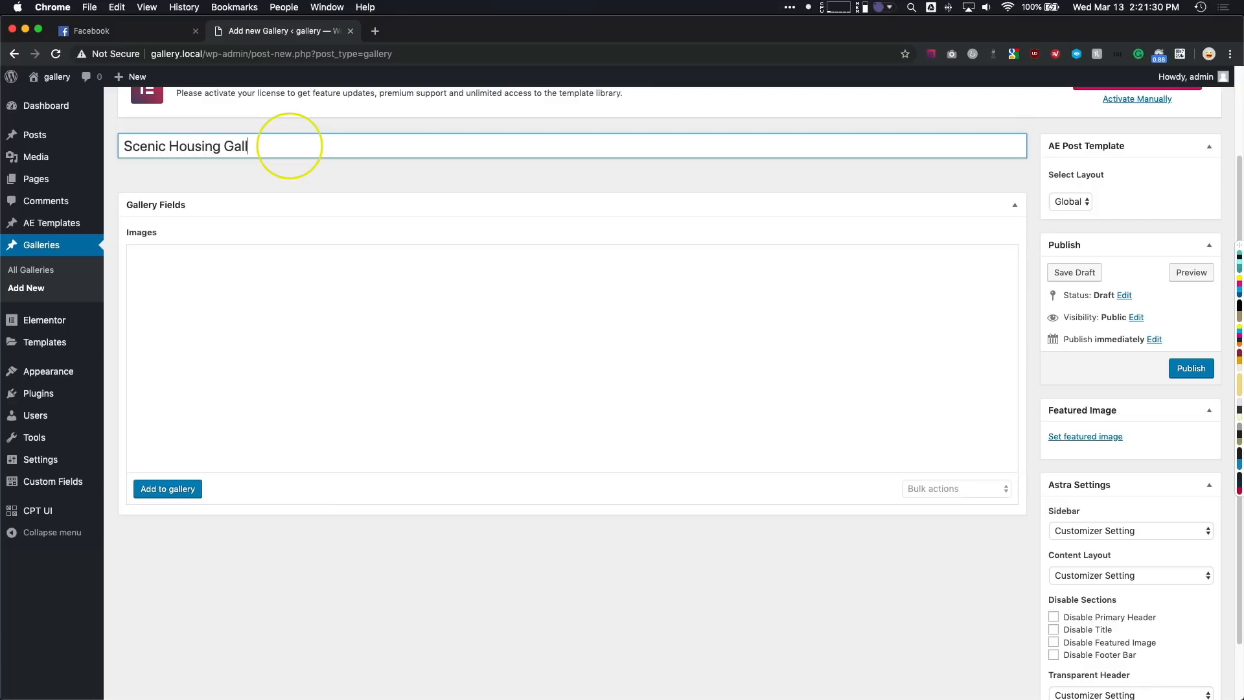
pyautogui.click(206, 184)
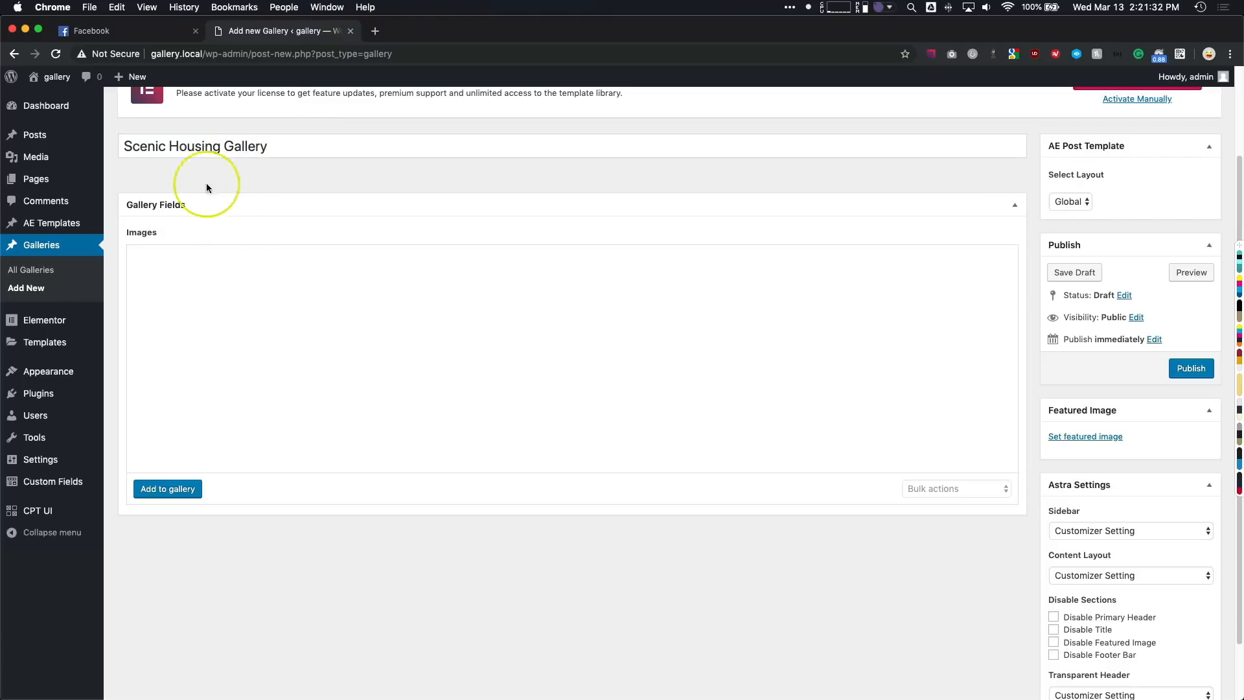
pyautogui.click(170, 488)
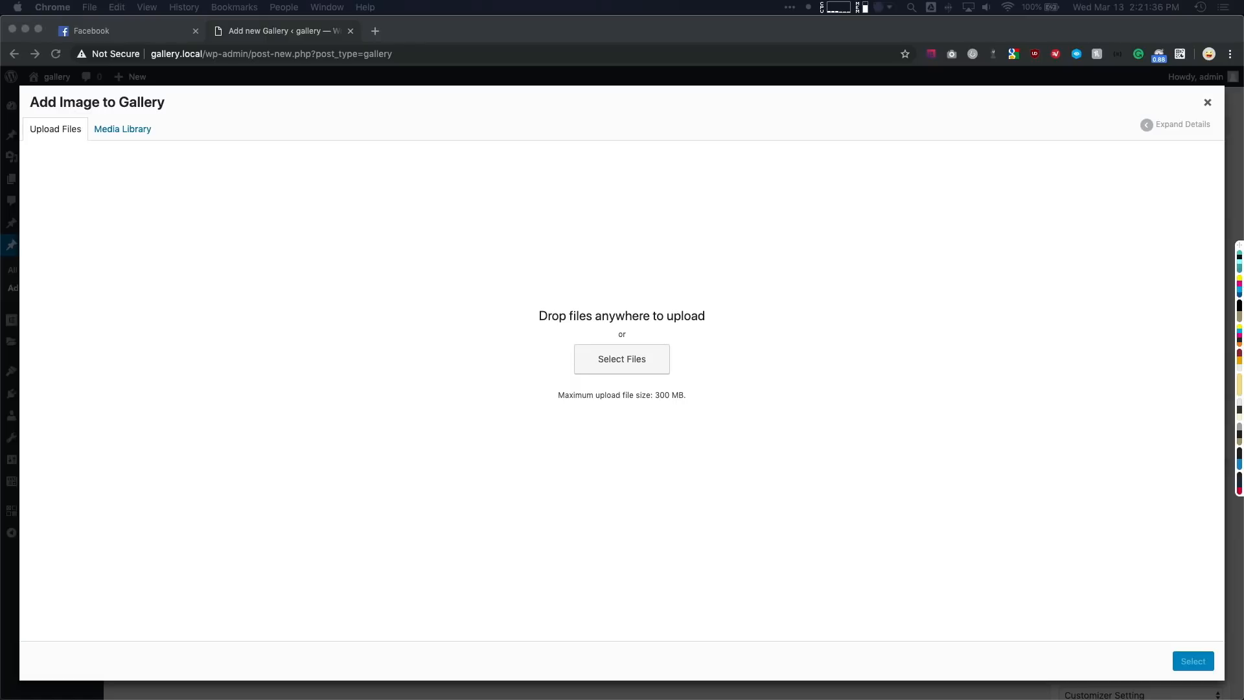
pyautogui.moveTo(350, 303); pyautogui.dragTo(373, 287)
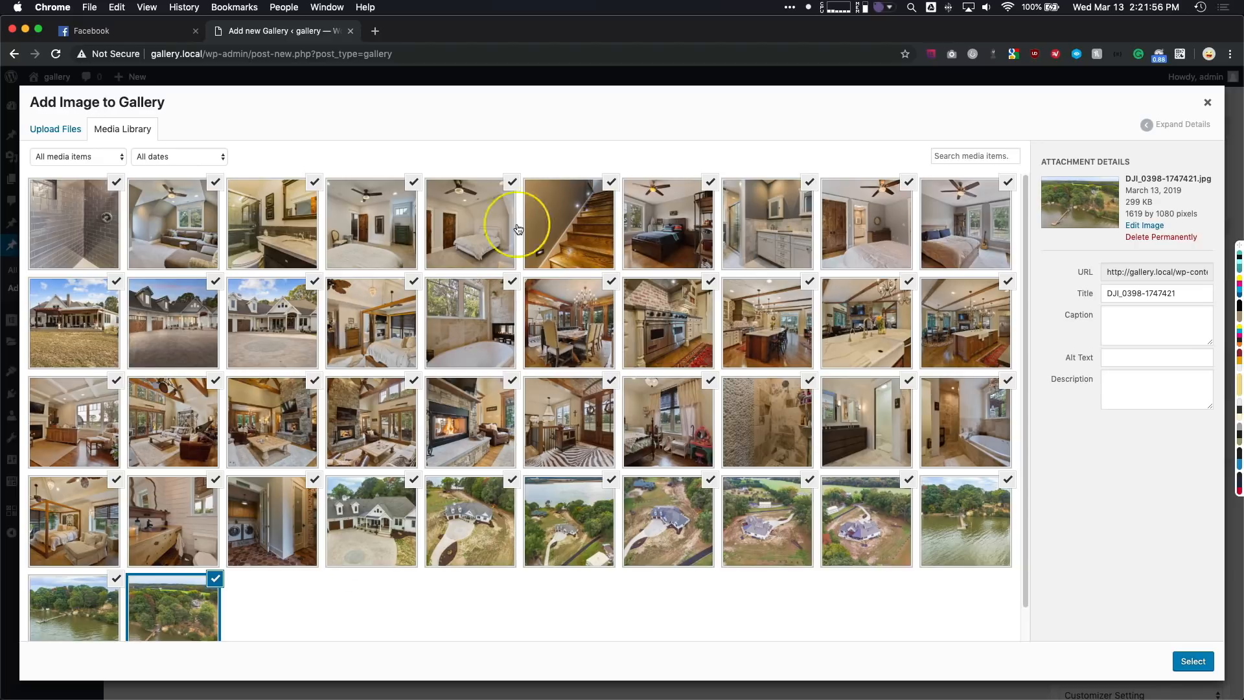
pyautogui.click(1191, 662)
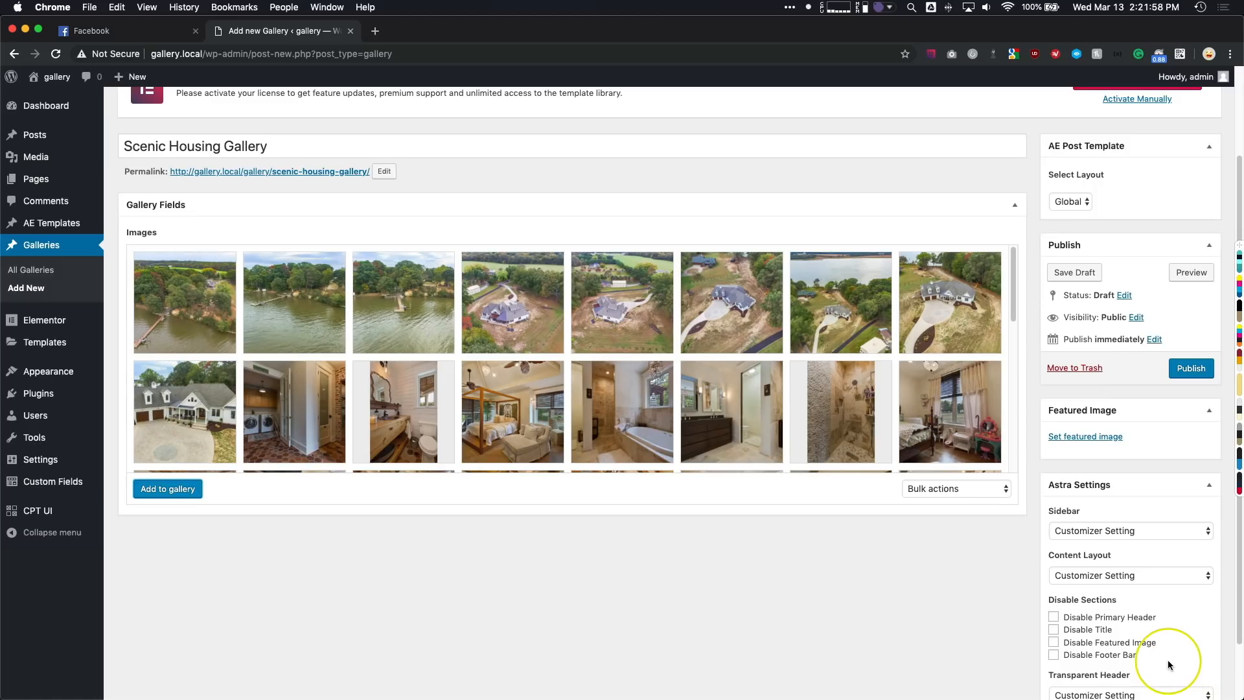
pyautogui.scroll(-4, 421, 350)
pyautogui.scroll(-4, 430, 354)
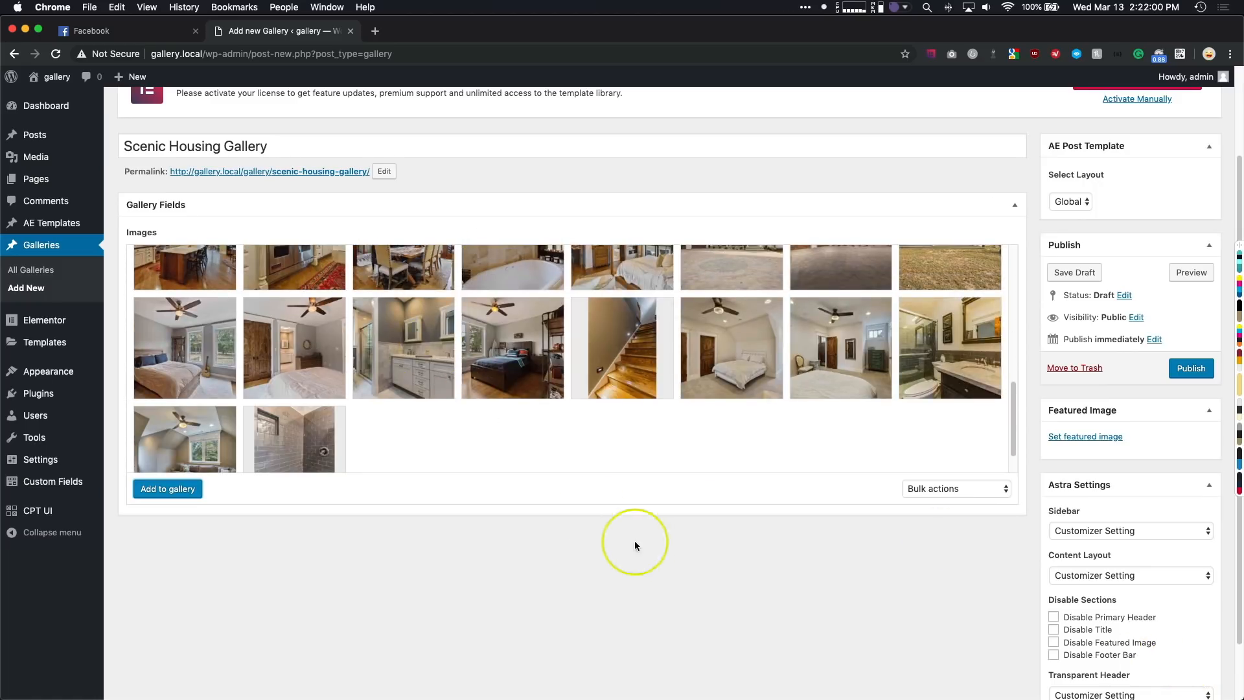
pyautogui.scroll(-1, 658, 552)
pyautogui.scroll(3, 998, 606)
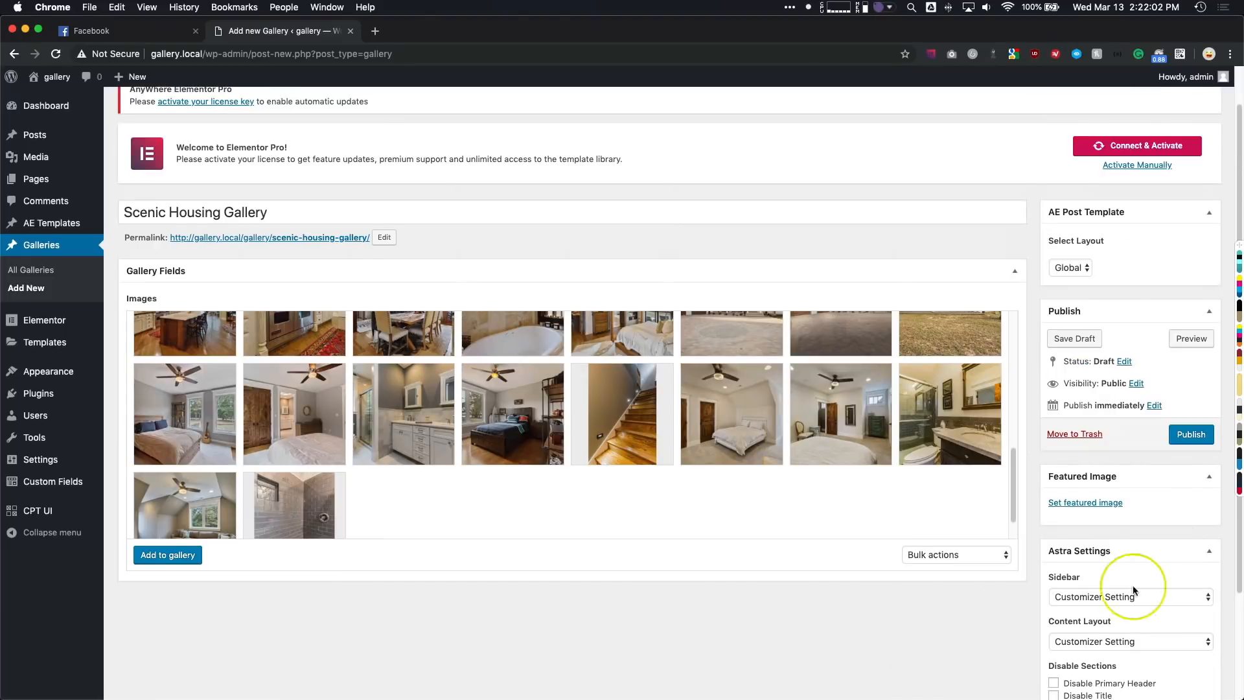
# - Set the front-of-house photo DJI_0424-1747410.jpg as the entry's featured image and publish the entry
pyautogui.click(1087, 504)
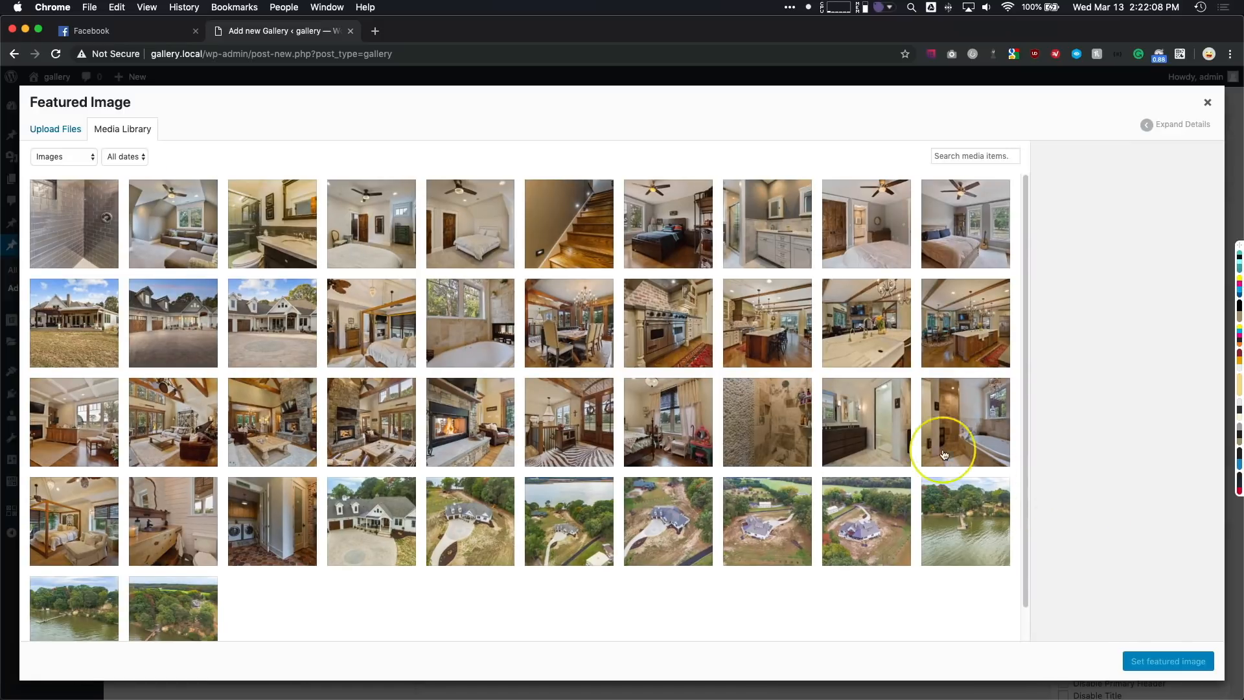
pyautogui.click(369, 524)
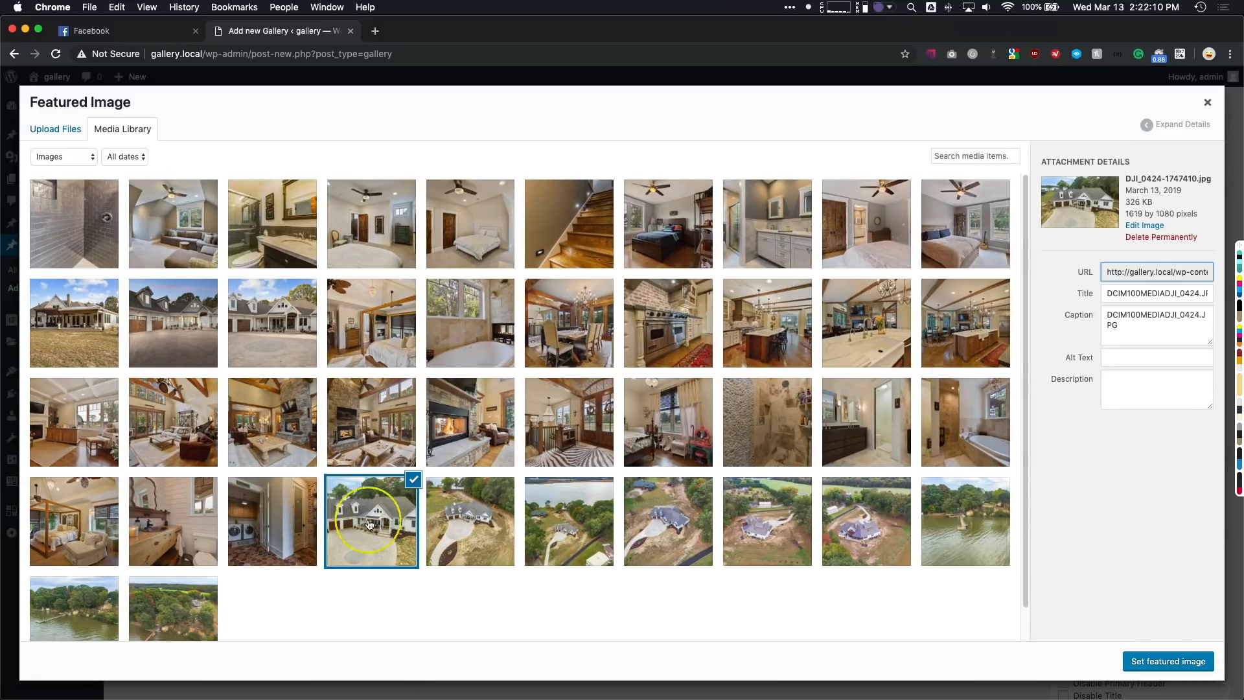
pyautogui.click(1166, 662)
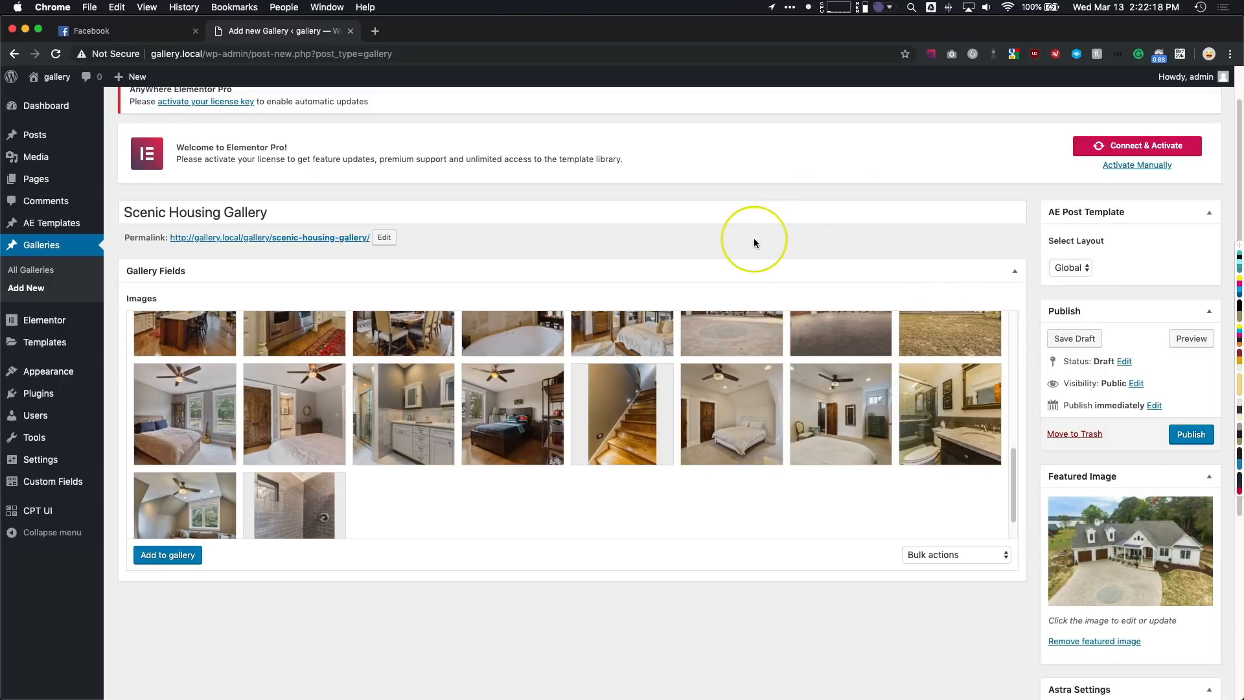
pyautogui.click(1181, 434)
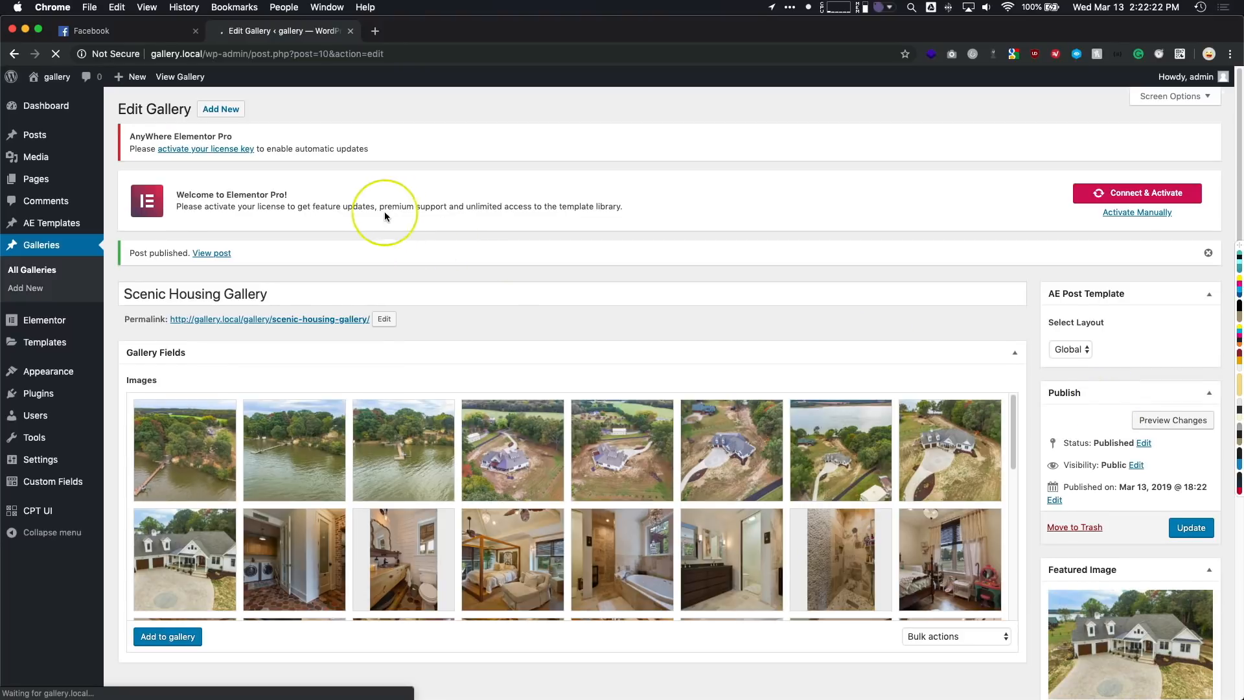
# - View the published Scenic Housing Gallery page on the site and check its default layout
pyautogui.keyDown('super'); pyautogui.click(180, 77); pyautogui.keyUp('super')
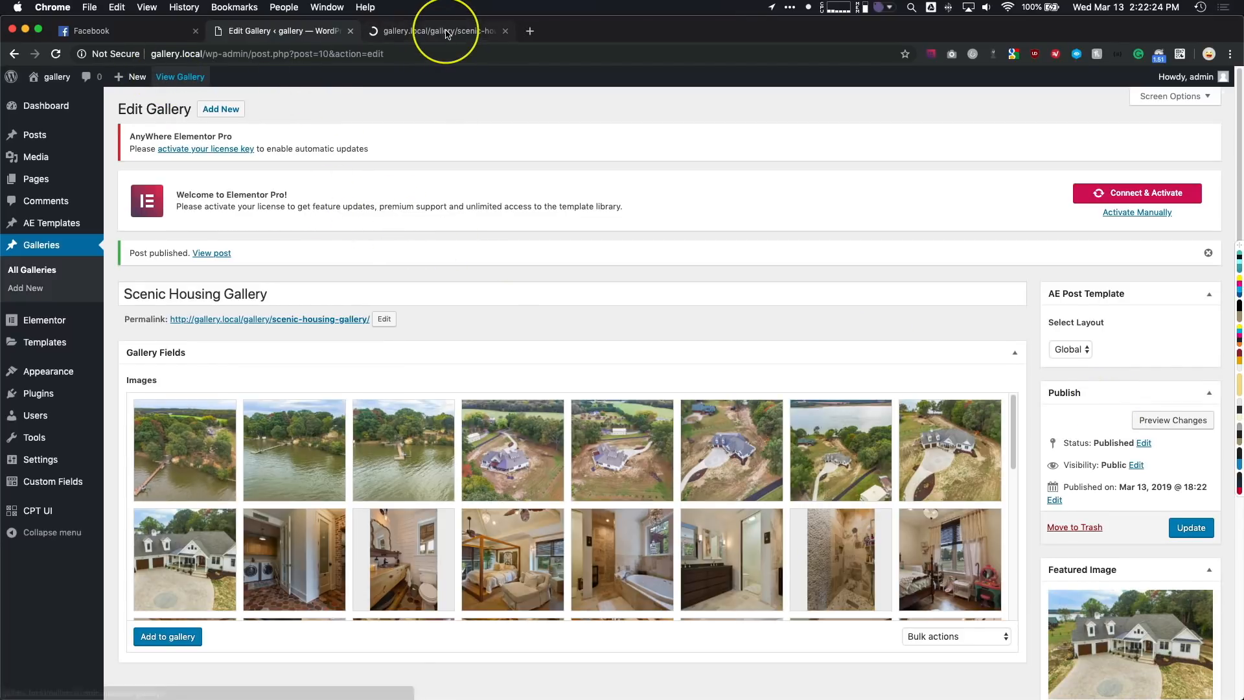
pyautogui.click(446, 31)
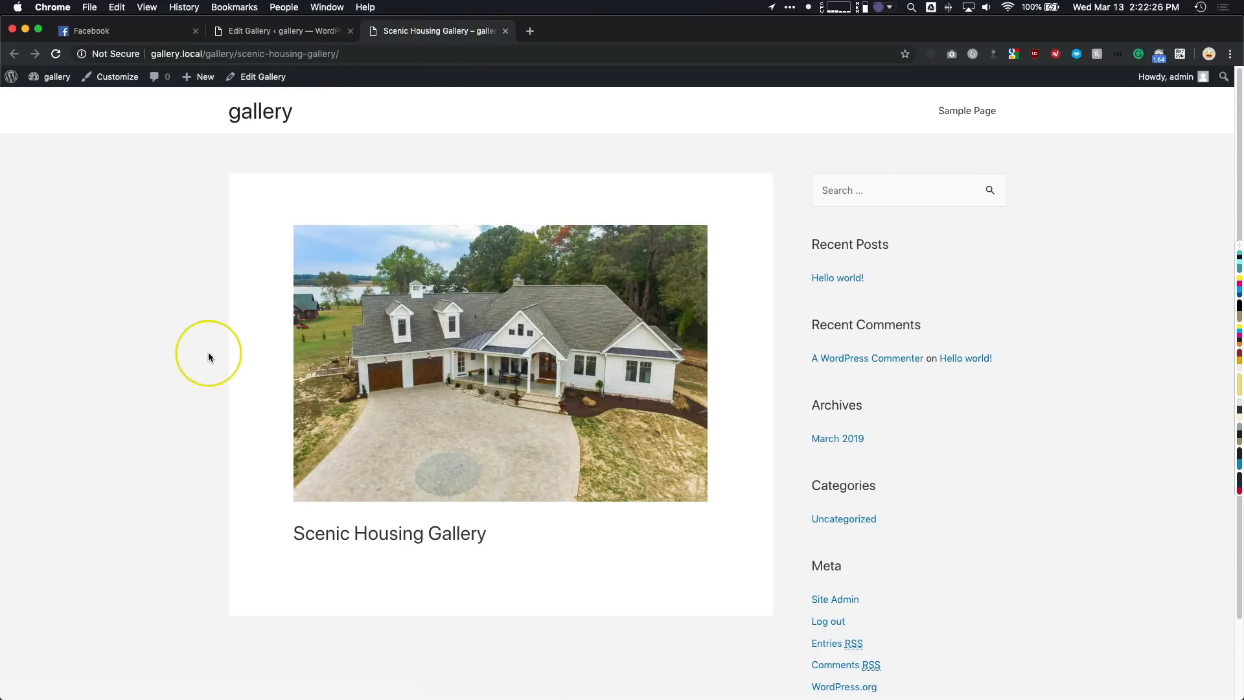
pyautogui.scroll(-3, 492, 402)
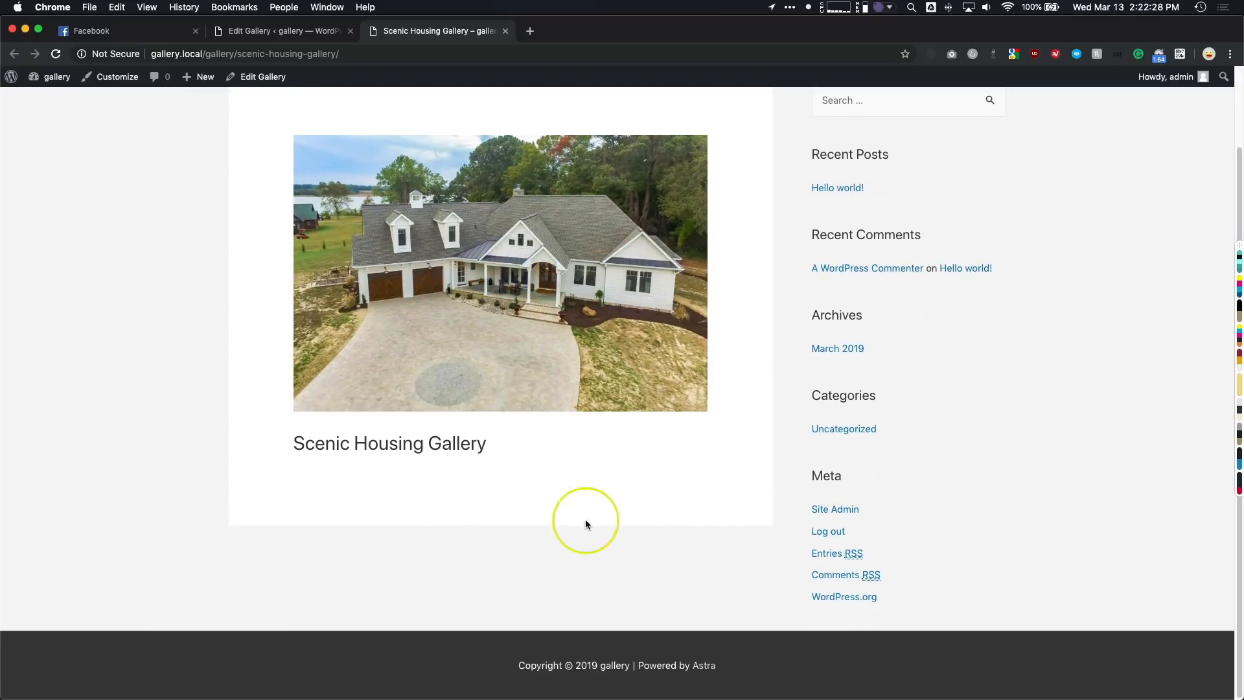
pyautogui.scroll(3, 640, 407)
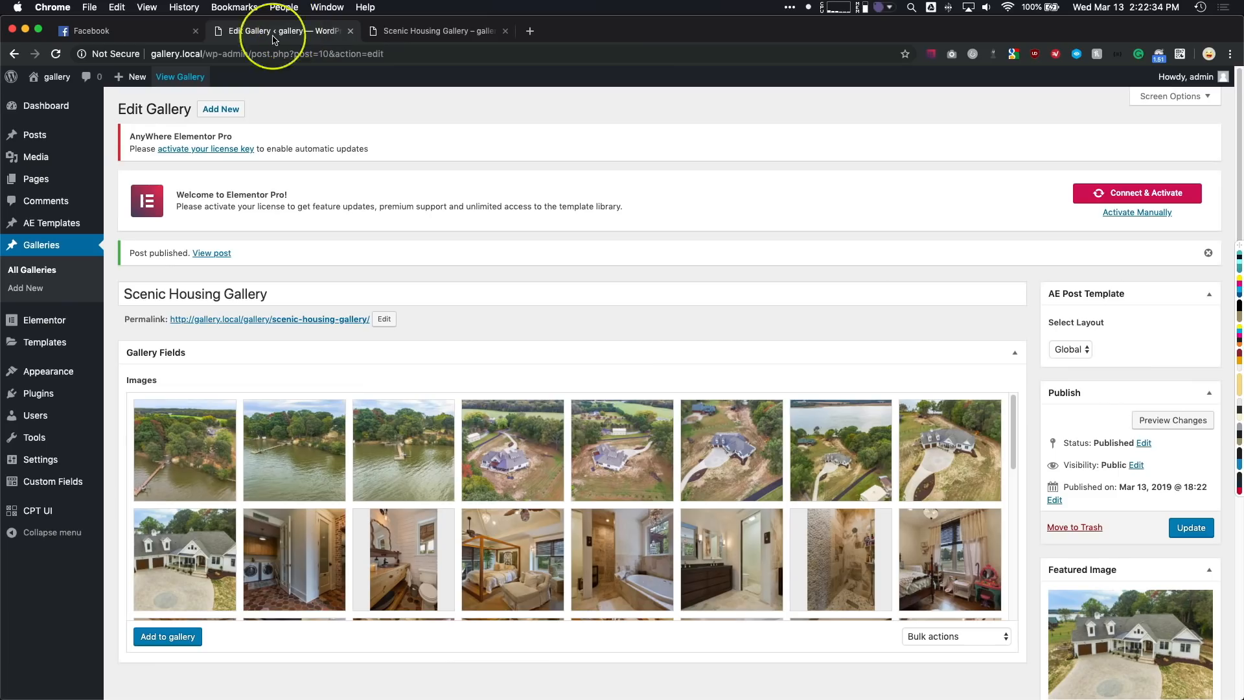
# - Start a new template in Elementor's Theme Builder and choose Single as the template type
pyautogui.click(295, 32)
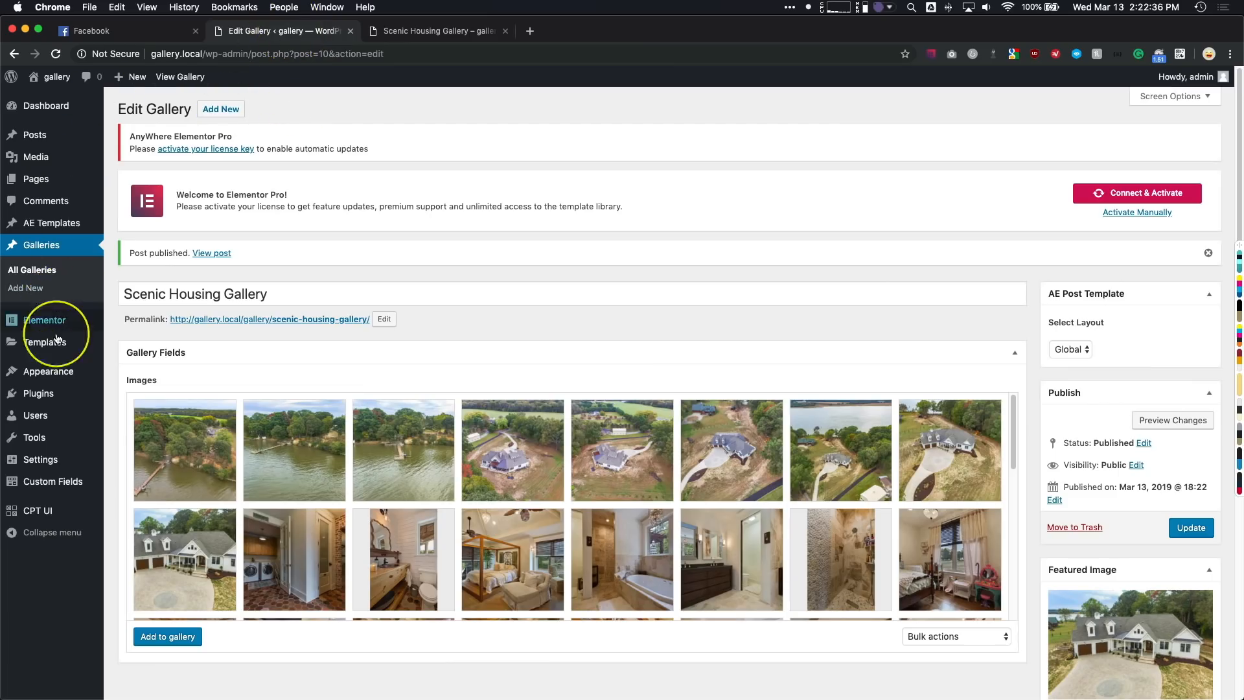
pyautogui.moveTo(51, 346)
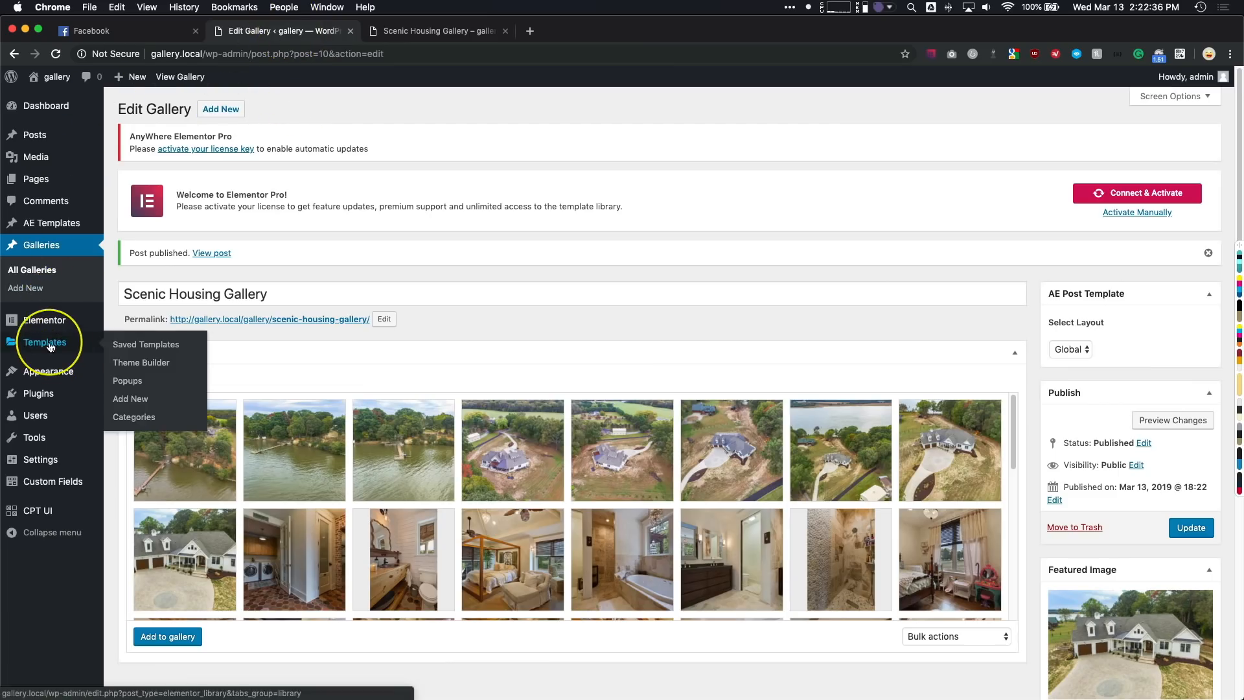
pyautogui.click(136, 365)
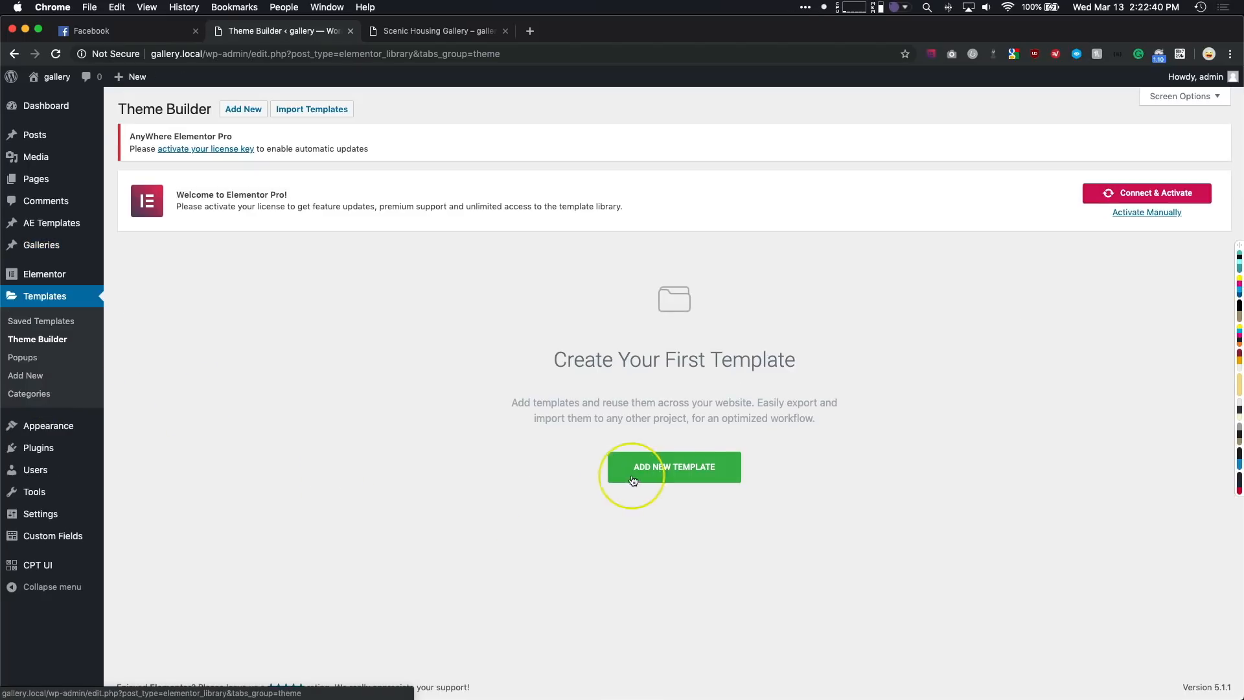
pyautogui.click(640, 473)
pyautogui.click(691, 369)
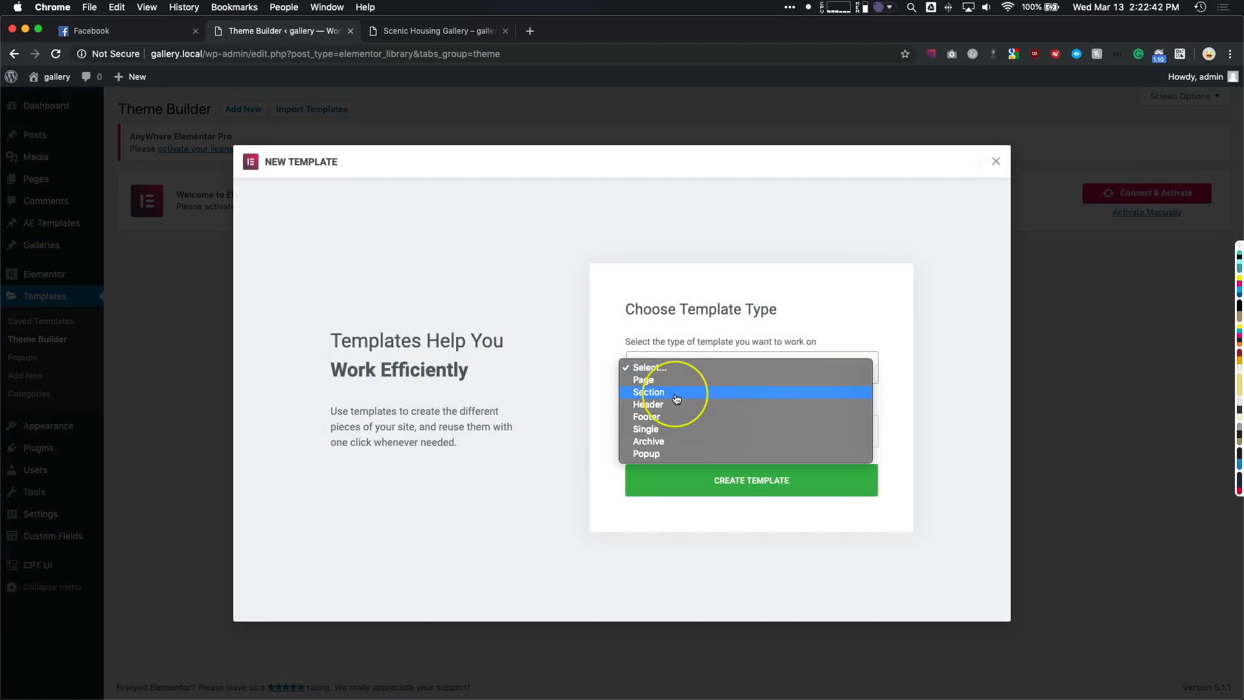
pyautogui.click(669, 429)
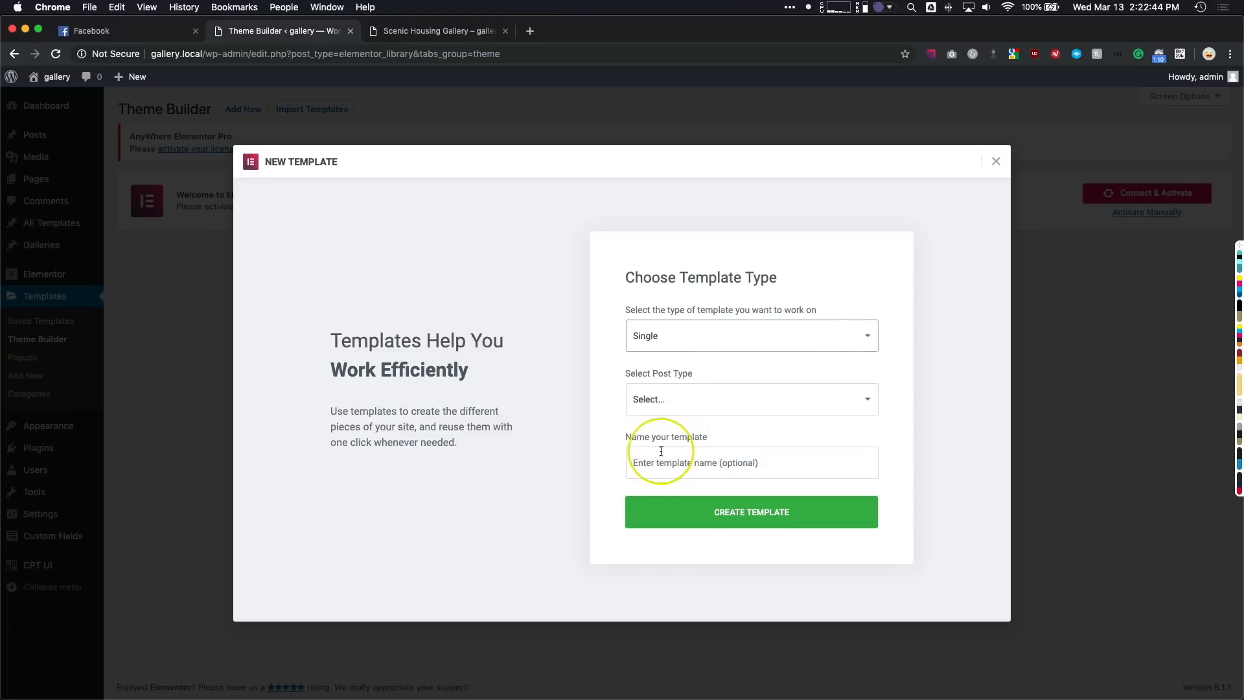
# - Set the template's post type to Gallery, create it as "Single Gallery Template", and dismiss the template library
pyautogui.click(657, 401)
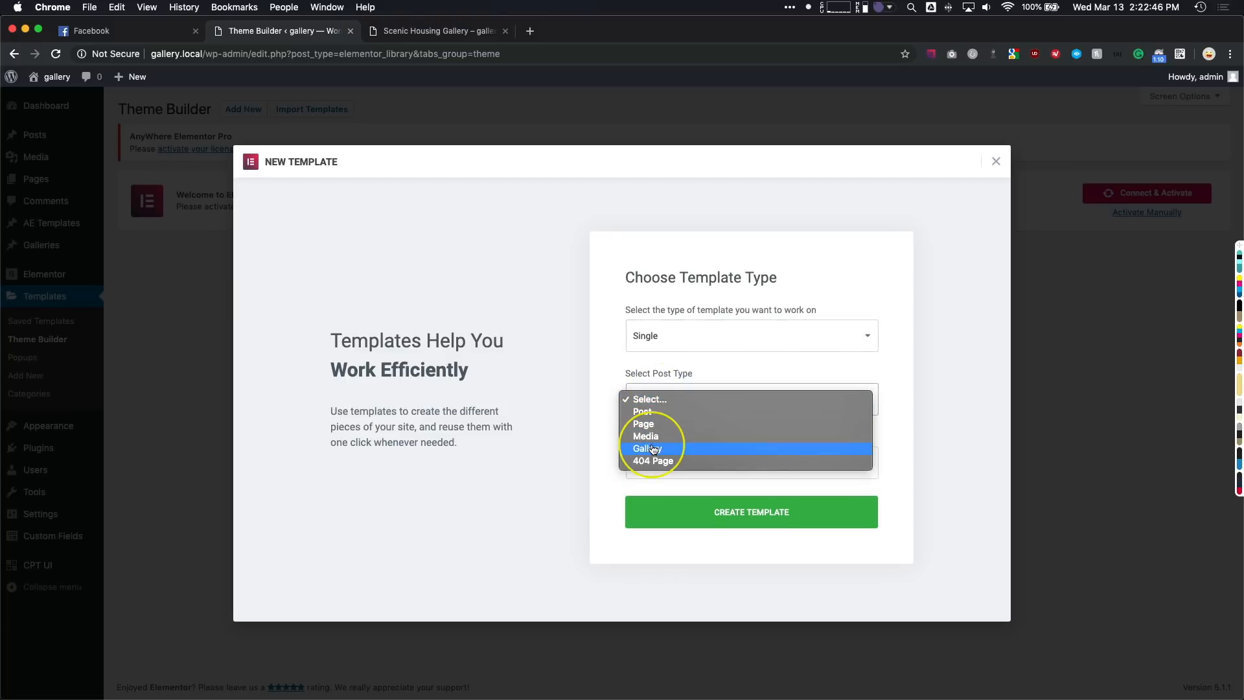
pyautogui.click(653, 448)
pyautogui.click(656, 460)
pyautogui.write('S')
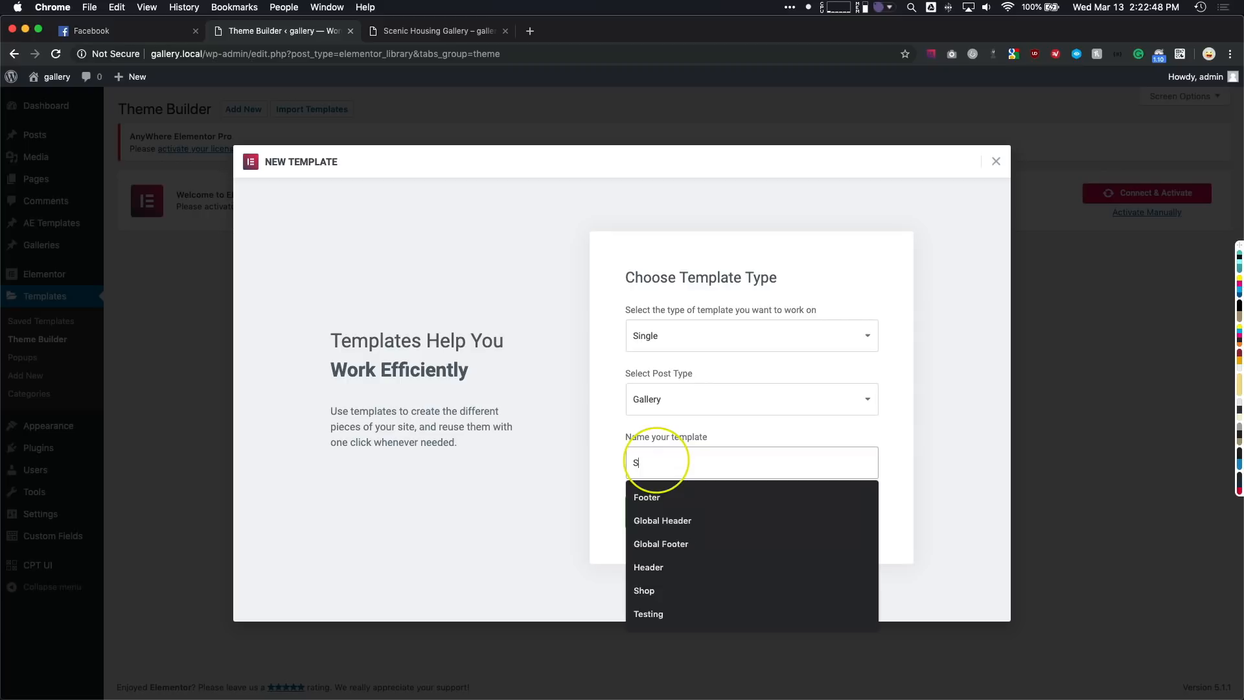
pyautogui.write('ingle Gallery Te')
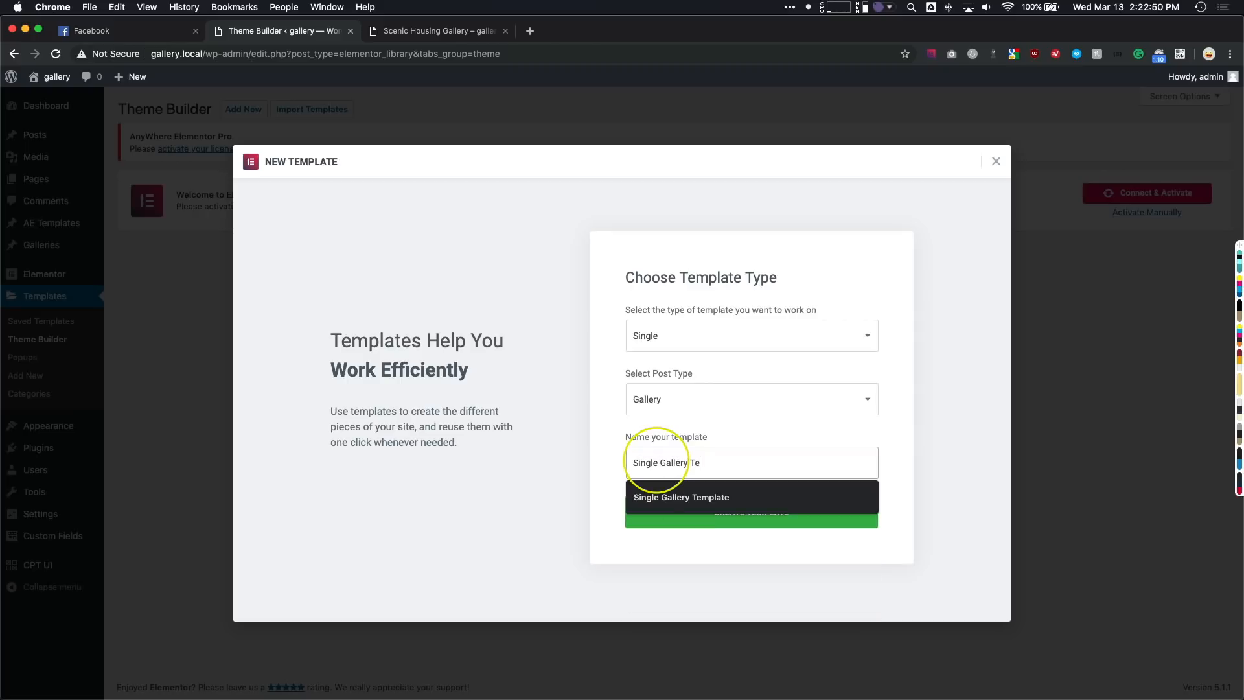
pyautogui.write('mplate')
pyautogui.click(667, 516)
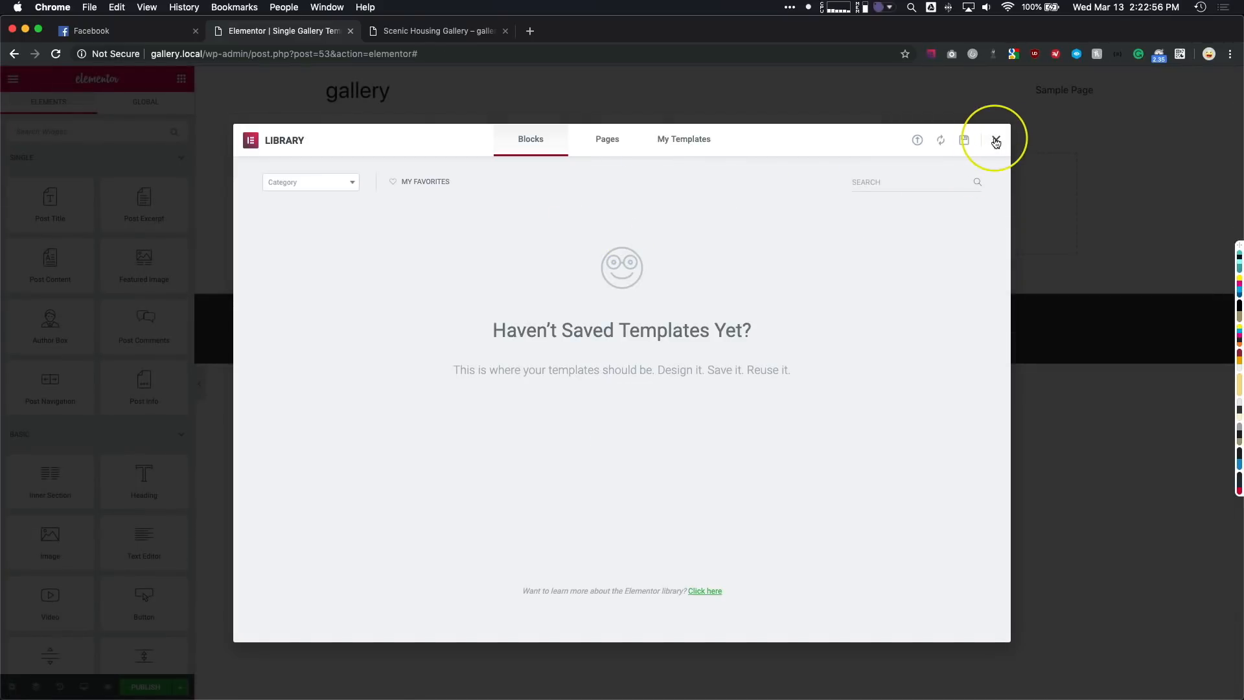
pyautogui.click(996, 143)
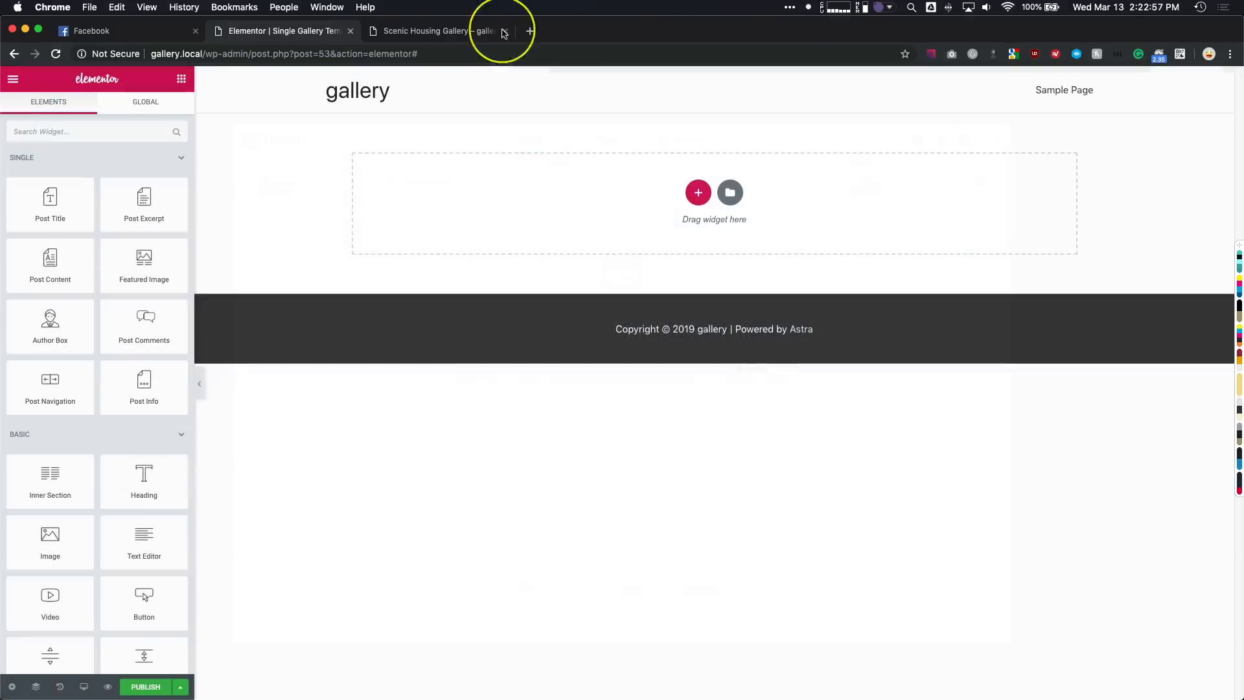
# - Search the widgets for "gallery" and place an Image Gallery widget in the empty template area
pyautogui.click(79, 132)
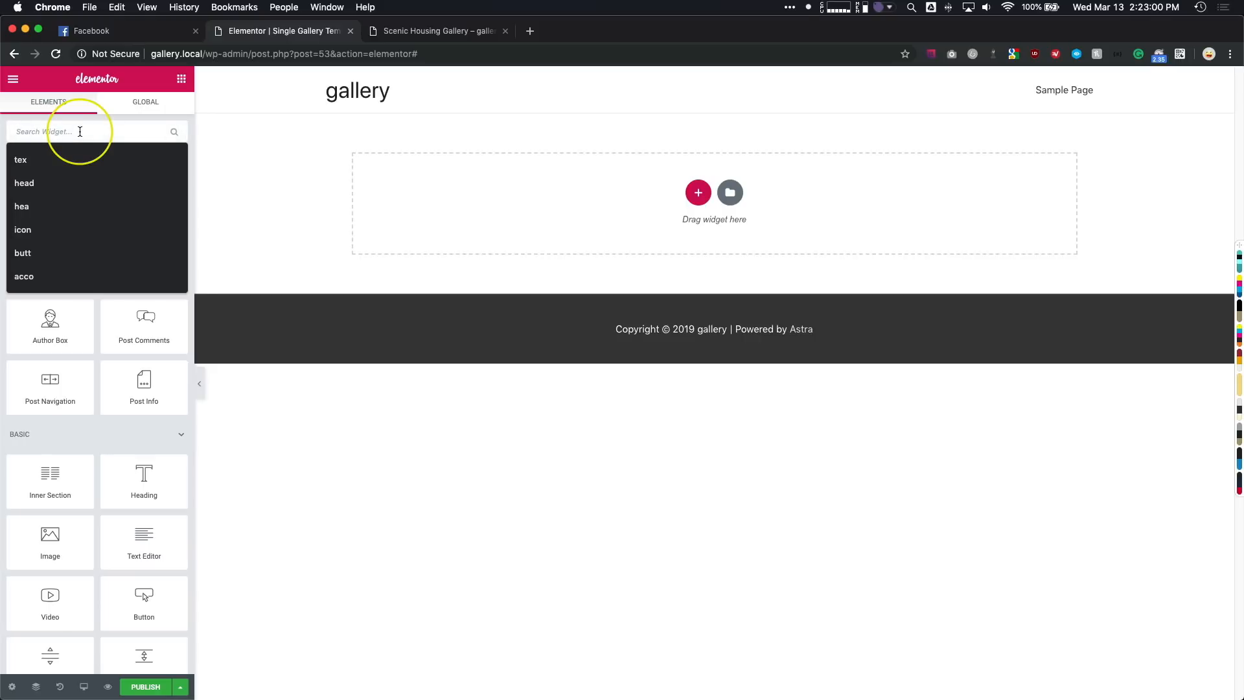
pyautogui.write('gallery')
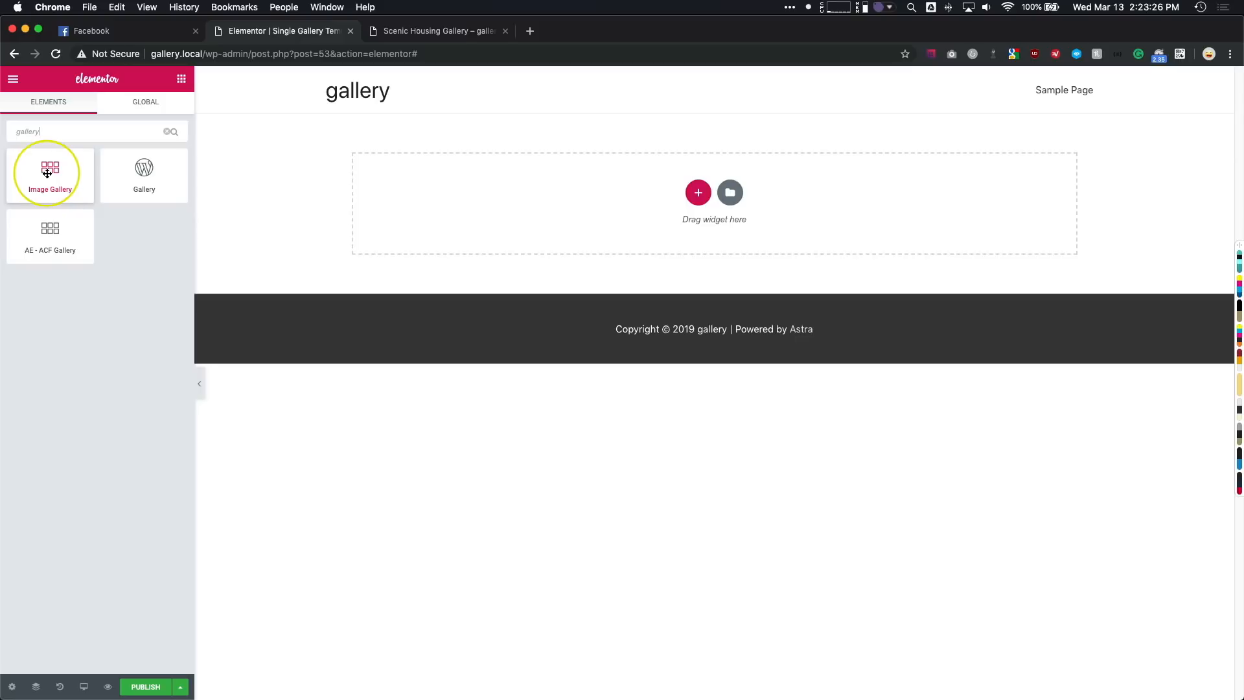
pyautogui.moveTo(47, 173); pyautogui.dragTo(480, 197)
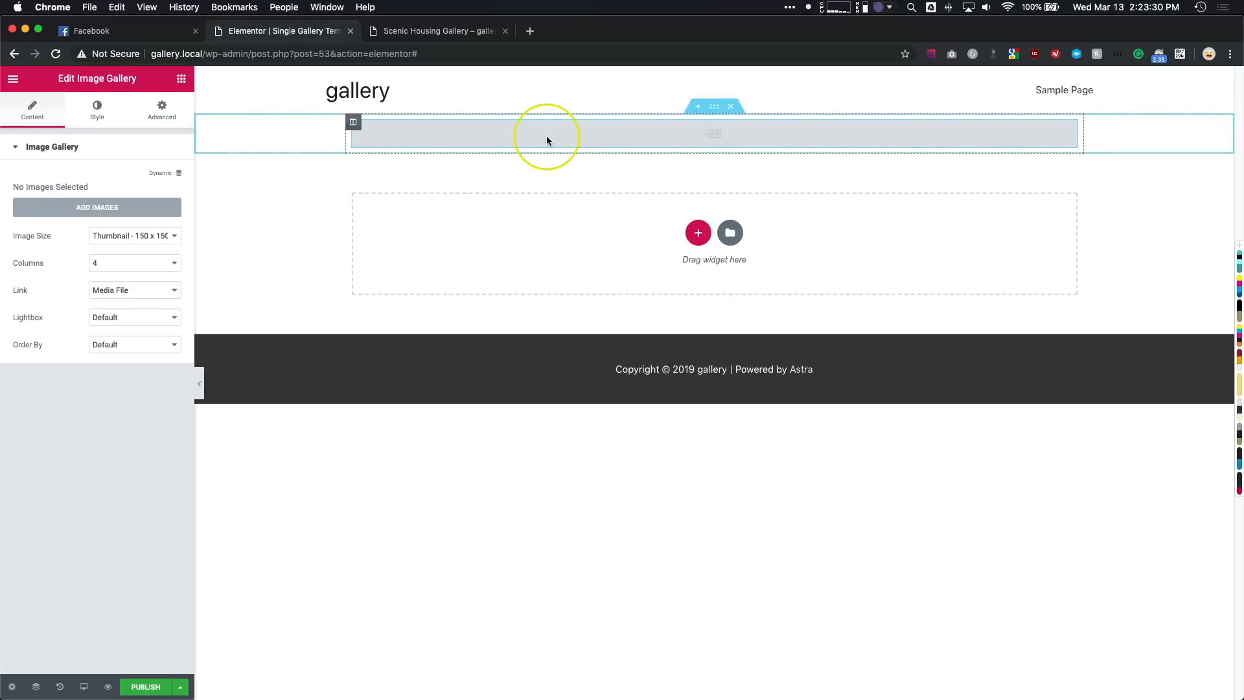
# - Link the Image Gallery widget dynamically to the ACF Gallery Field with the key Images
pyautogui.click(166, 174)
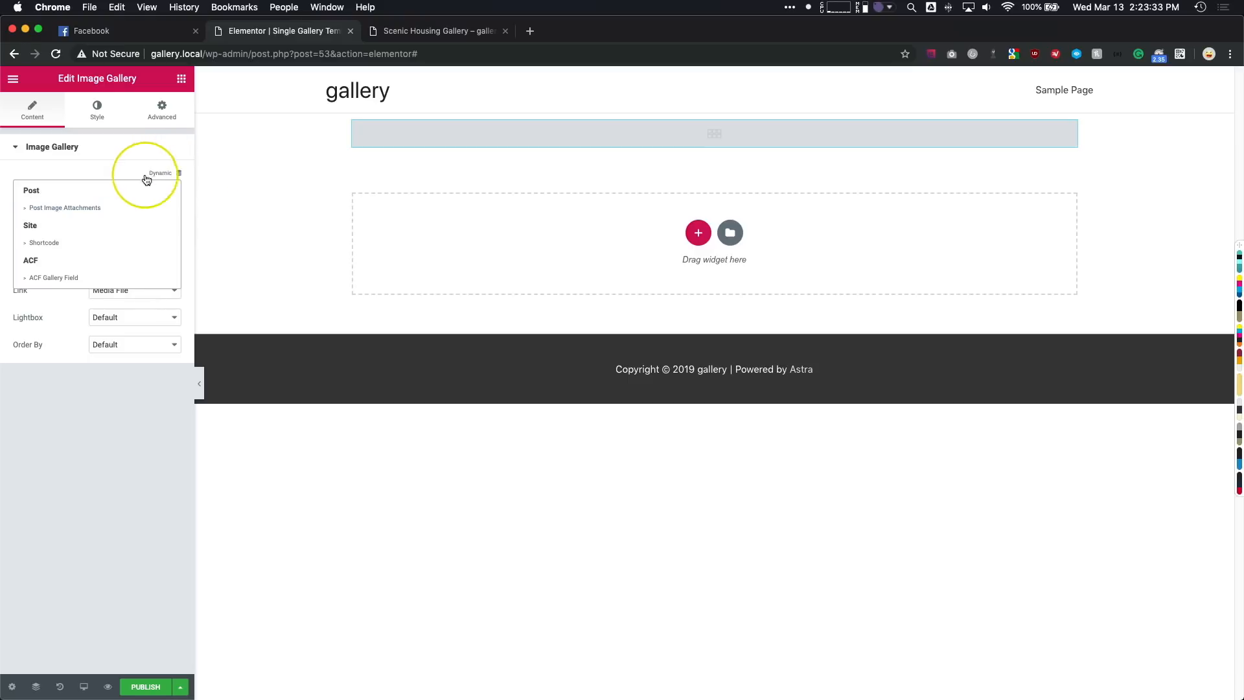
pyautogui.click(55, 278)
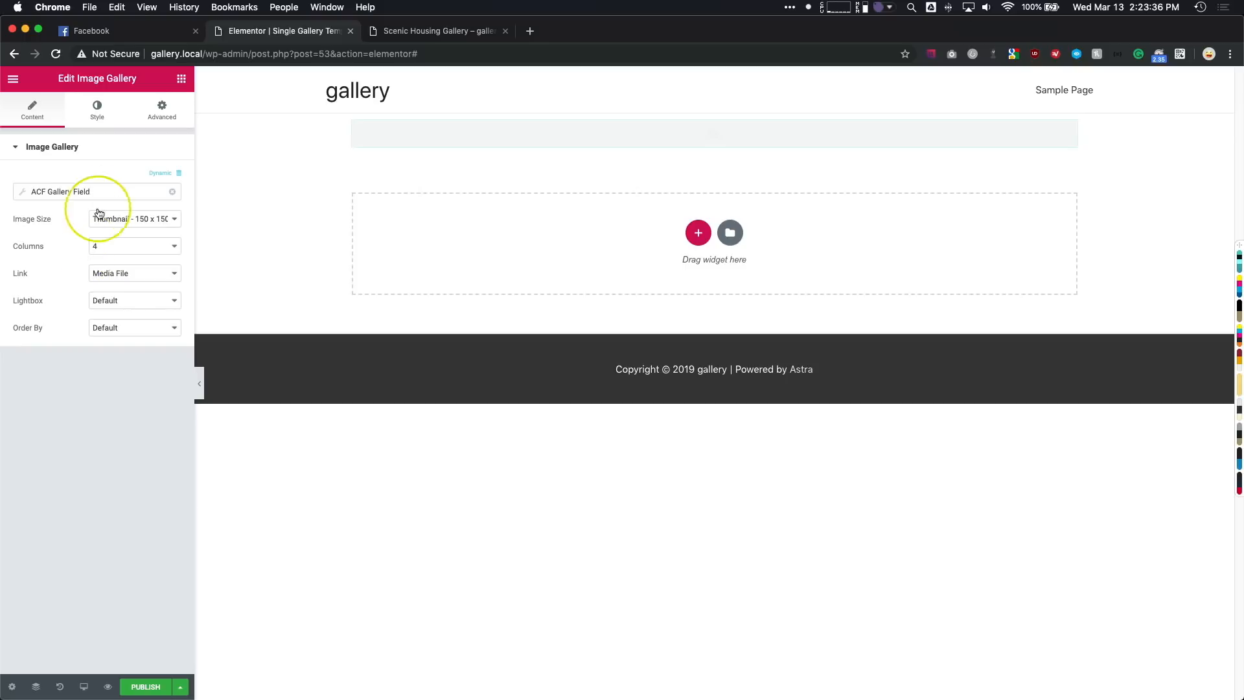
pyautogui.click(89, 191)
pyautogui.click(119, 249)
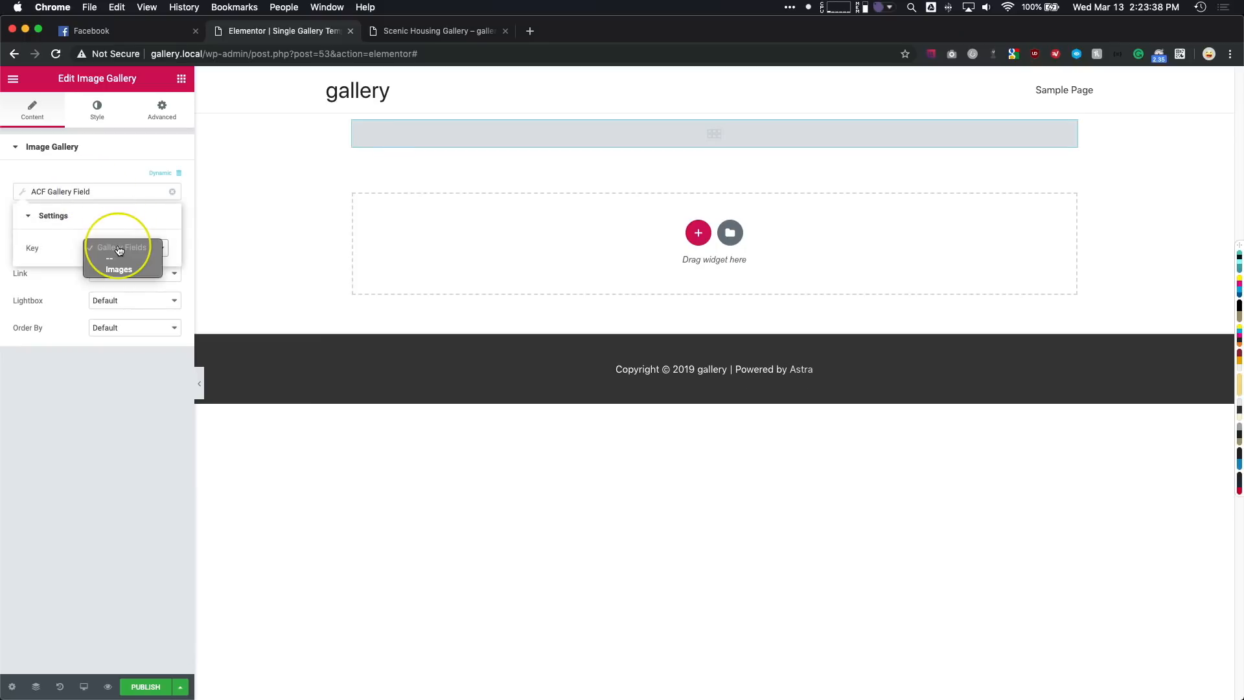
pyautogui.click(121, 275)
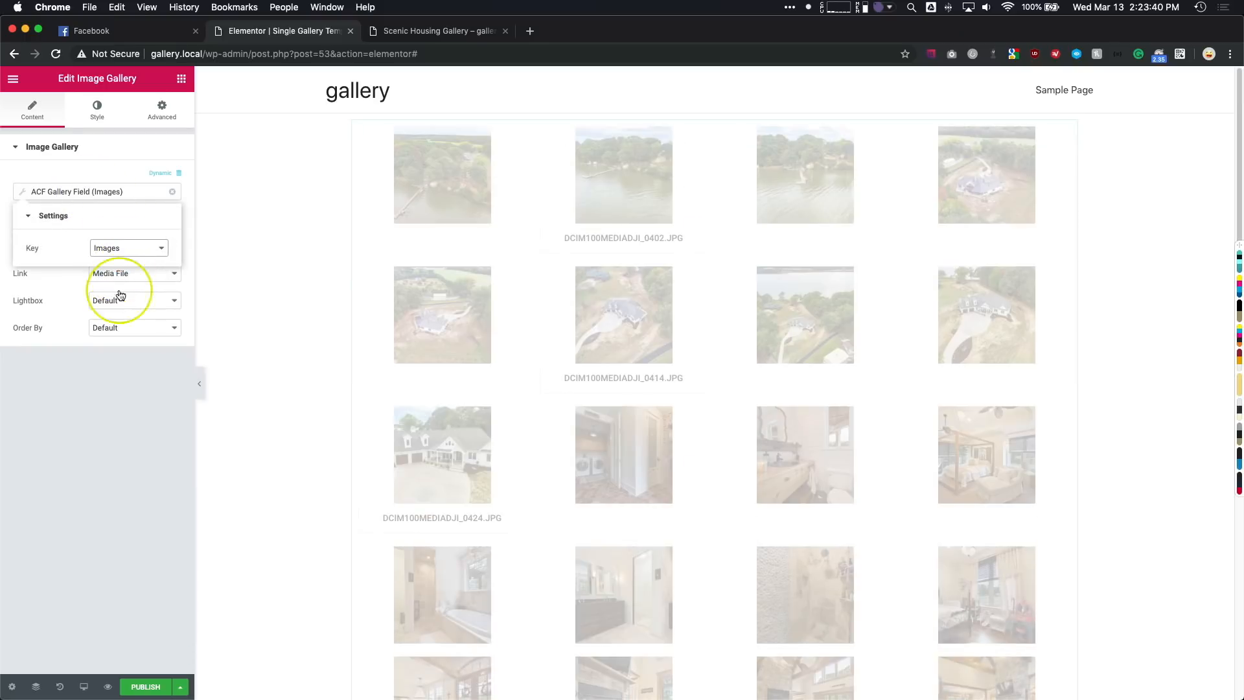
pyautogui.click(110, 383)
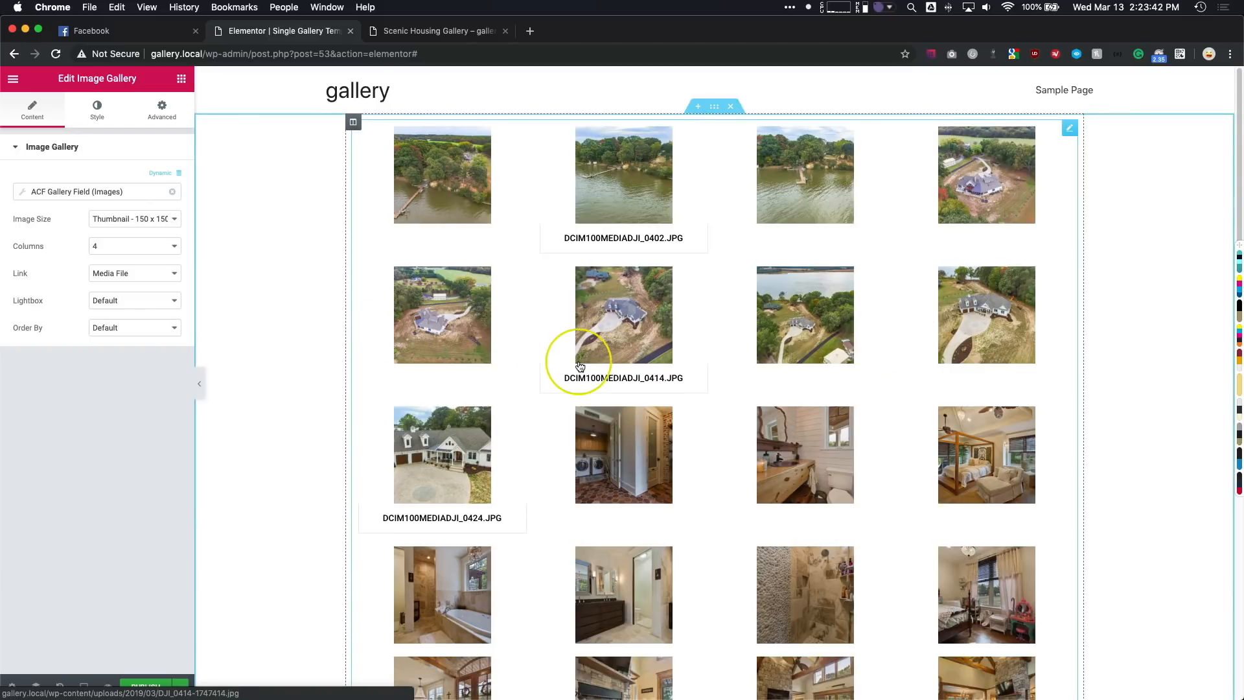
# - Review the gallery thumbnails and set the widget's image size to Medium Large - 768 x 0
pyautogui.scroll(-10, 569, 360)
pyautogui.scroll(10, 569, 355)
pyautogui.click(131, 221)
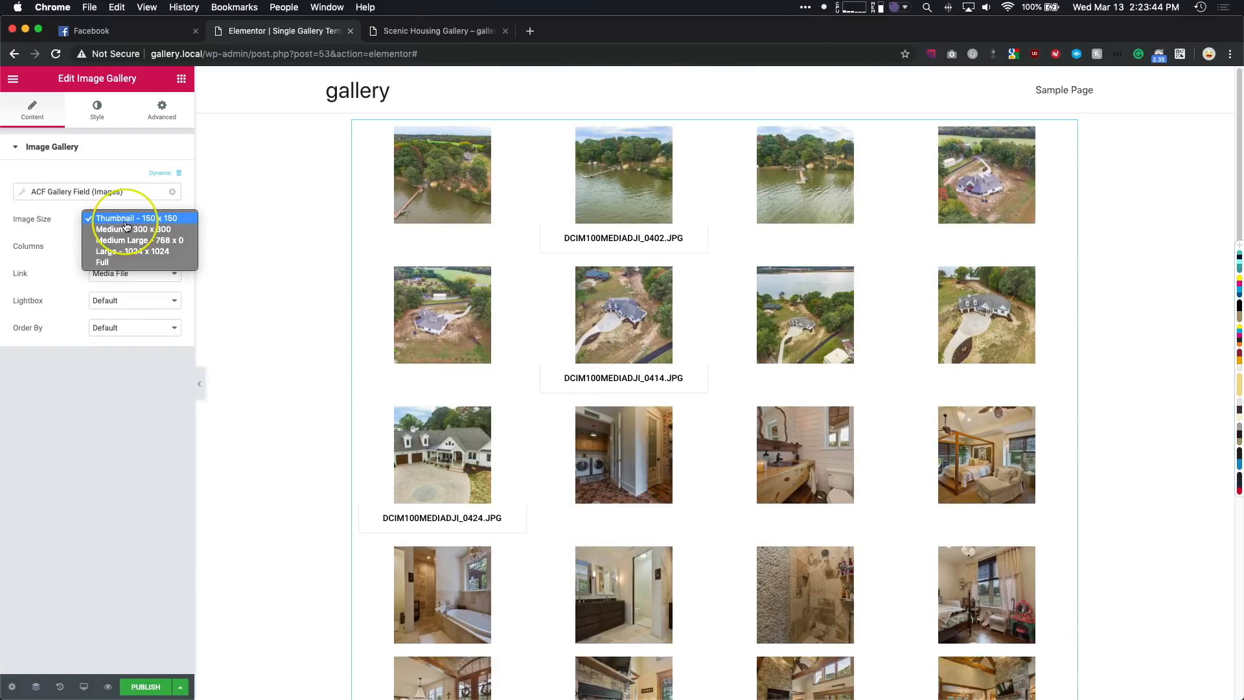
pyautogui.click(129, 241)
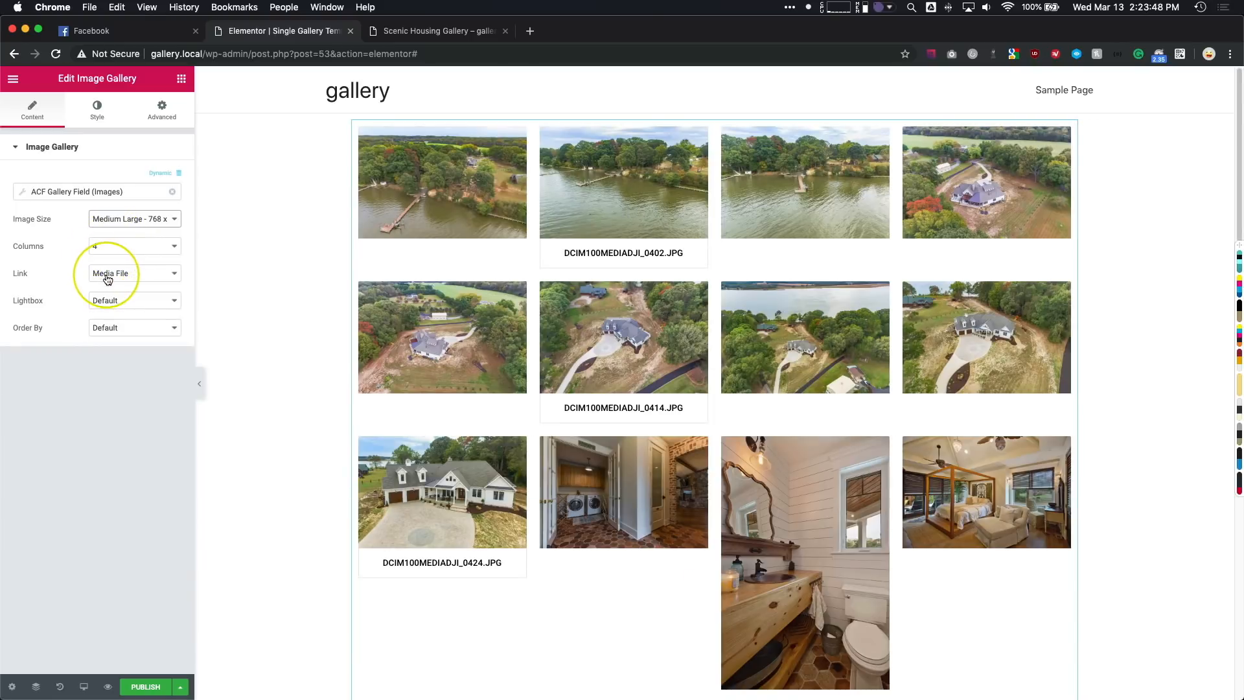
# - Keep the Image Gallery's link on Media File and its order on Default, and set Lightbox to Yes
pyautogui.click(108, 277)
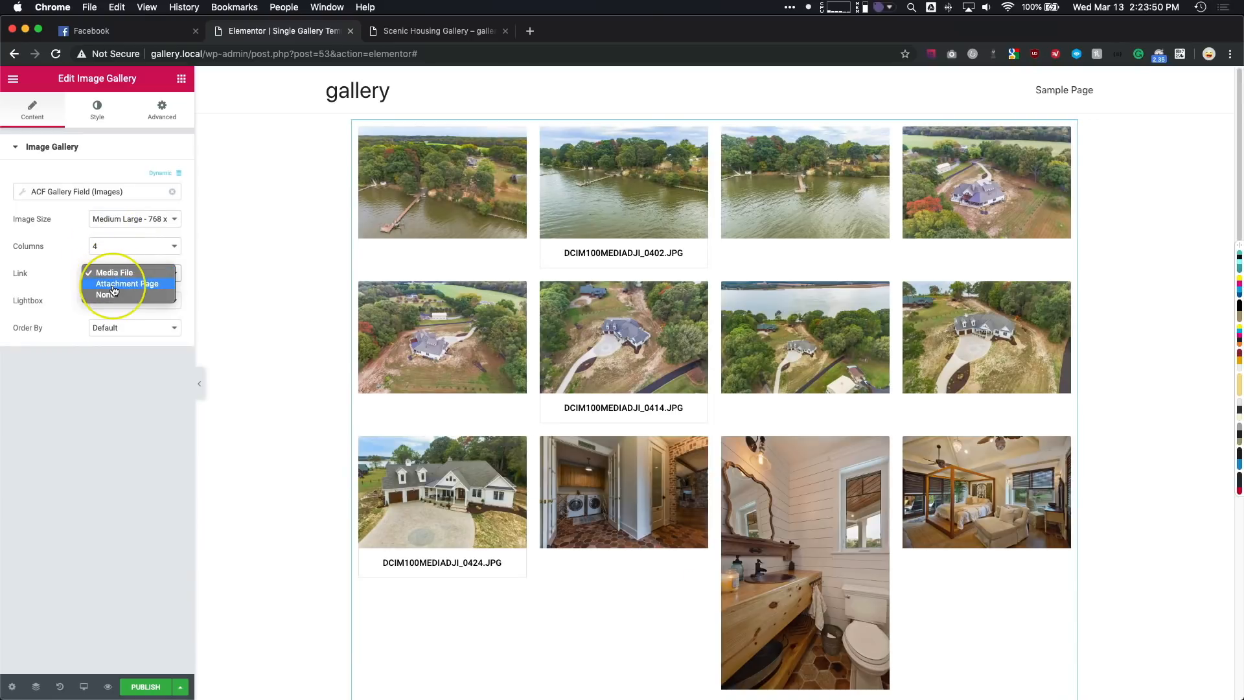
pyautogui.click(104, 272)
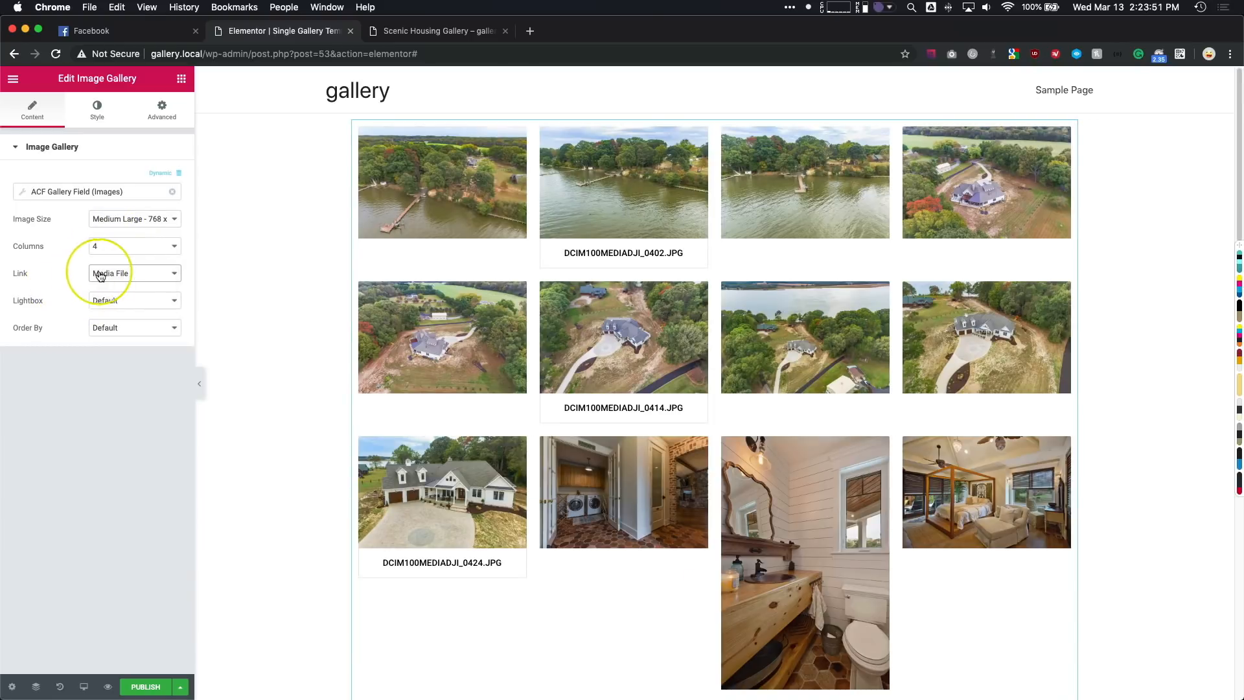
pyautogui.click(110, 302)
pyautogui.click(110, 316)
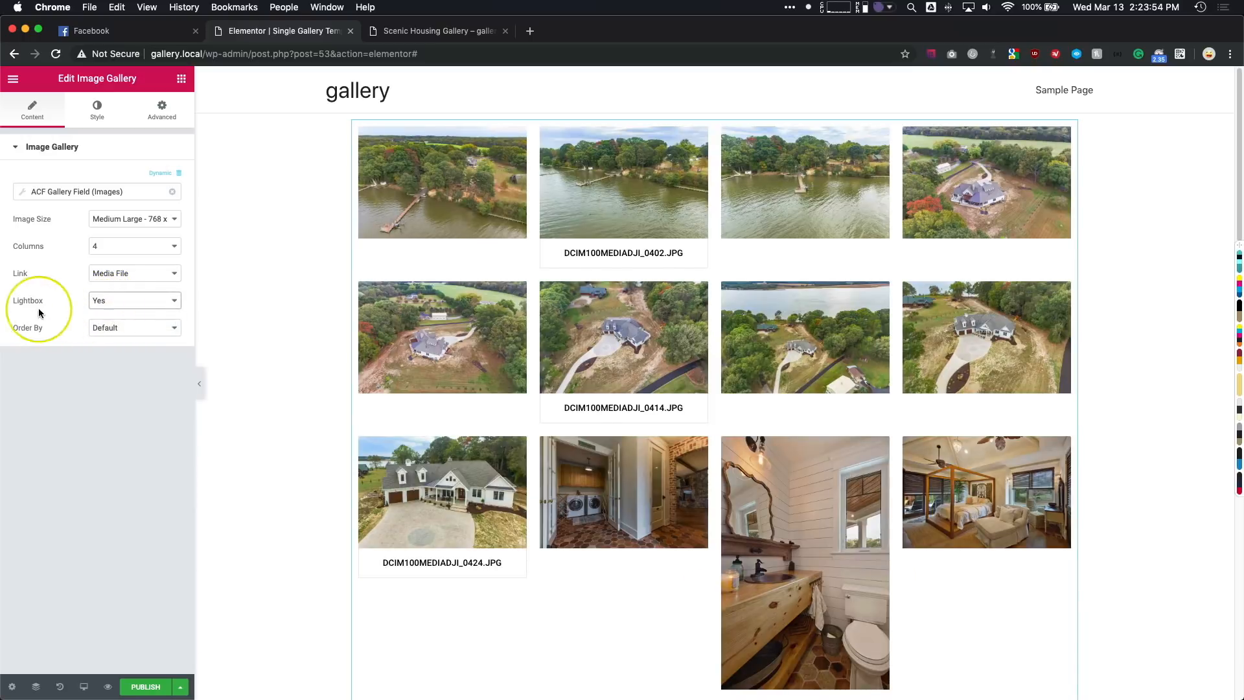
pyautogui.click(108, 327)
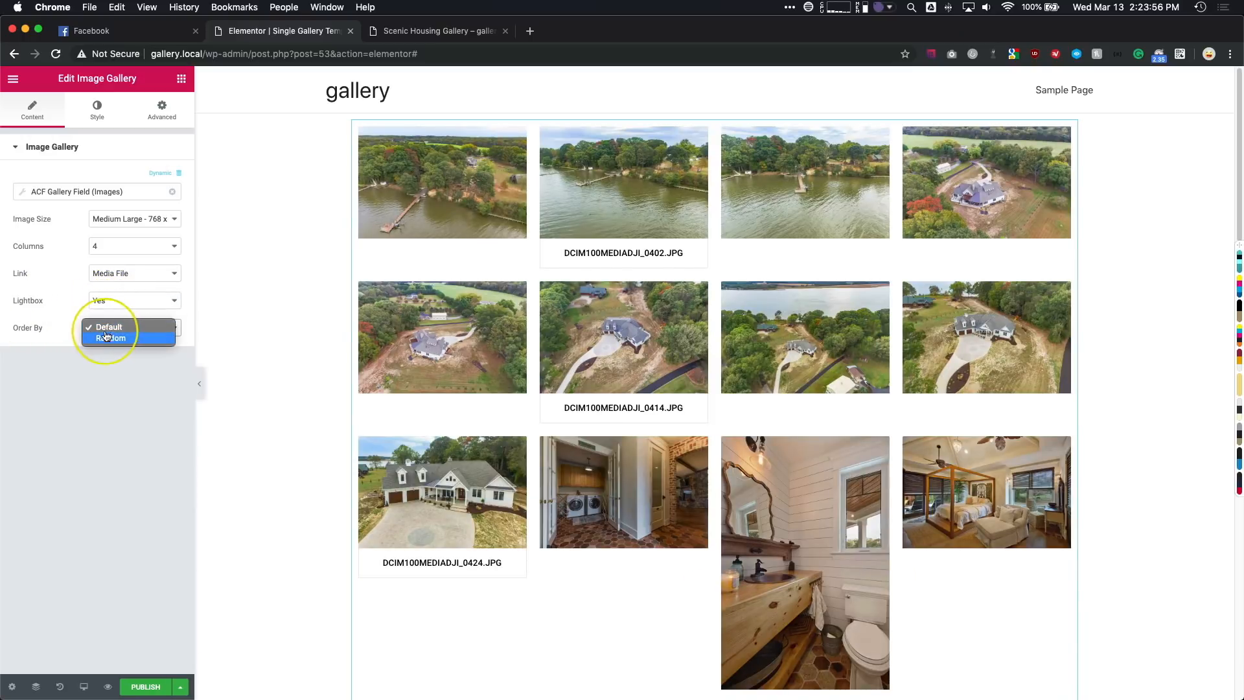
pyautogui.click(110, 327)
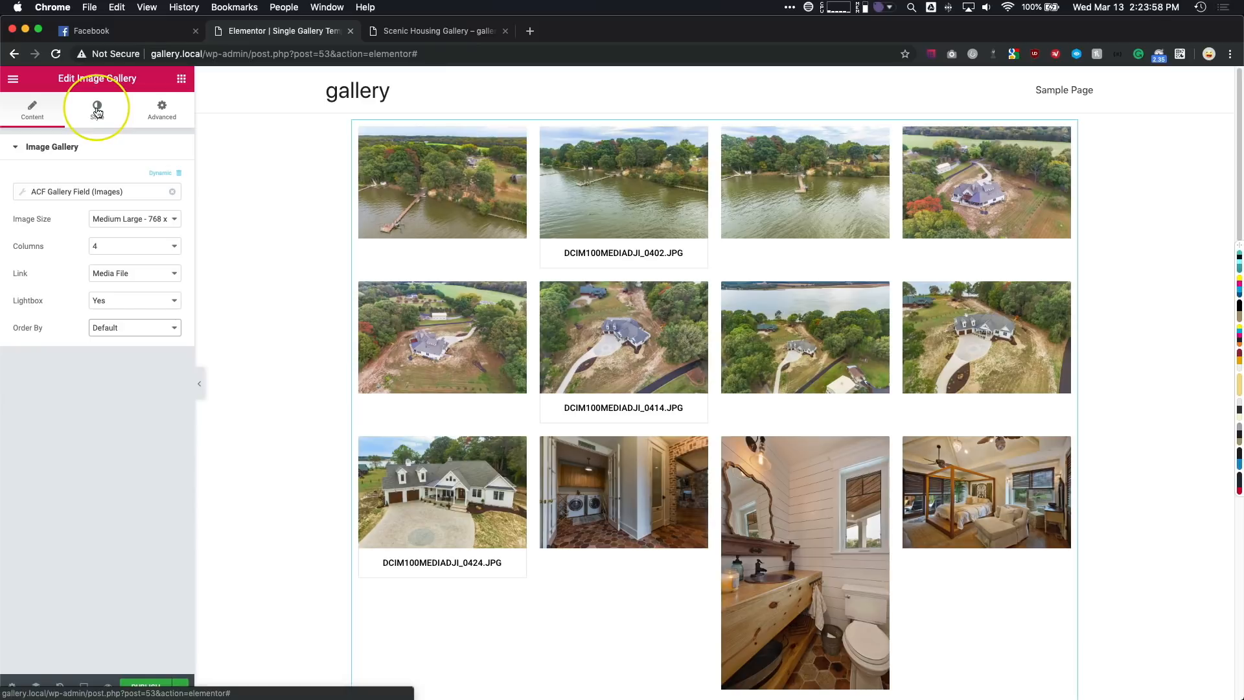
# - Hide the captions of the Image Gallery widget and review the thumbnail grid
pyautogui.click(97, 112)
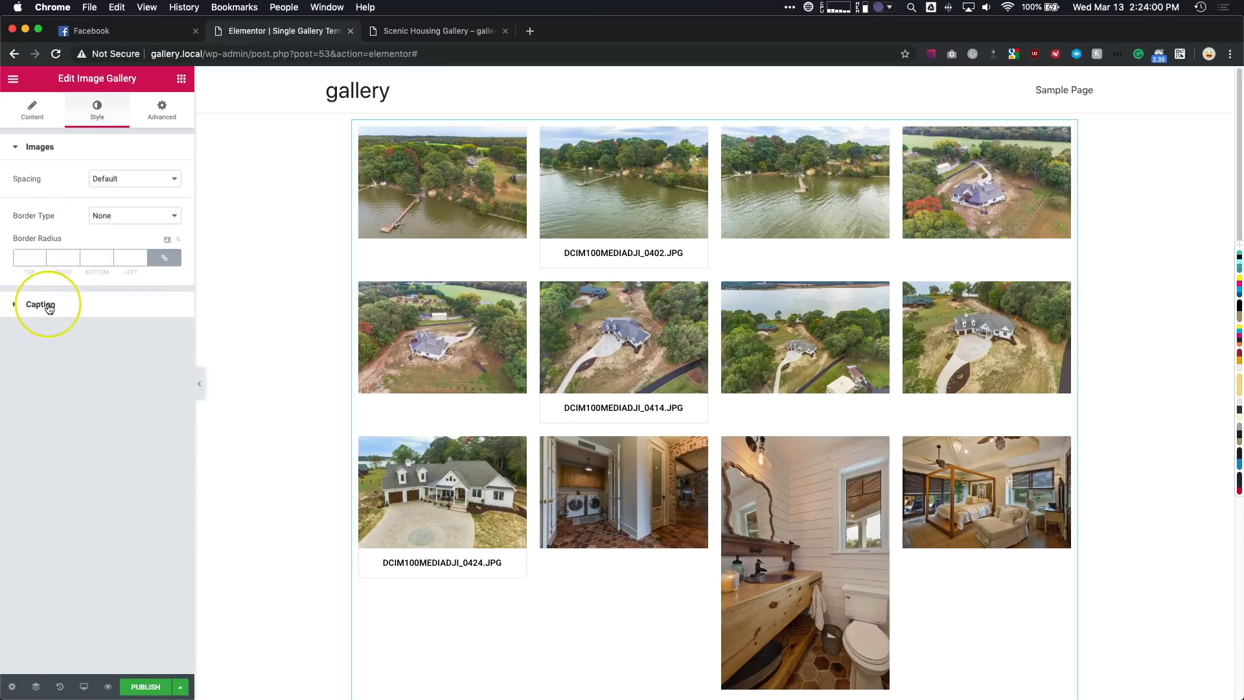
pyautogui.click(40, 304)
pyautogui.click(105, 211)
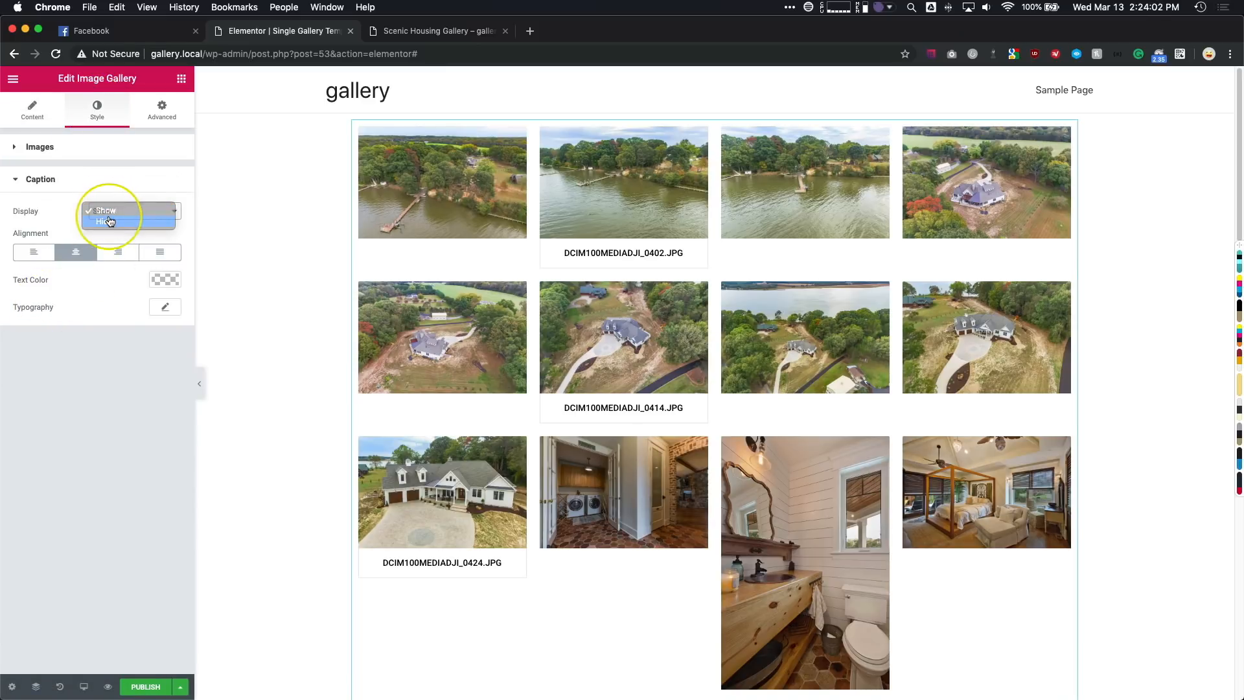
pyautogui.click(105, 222)
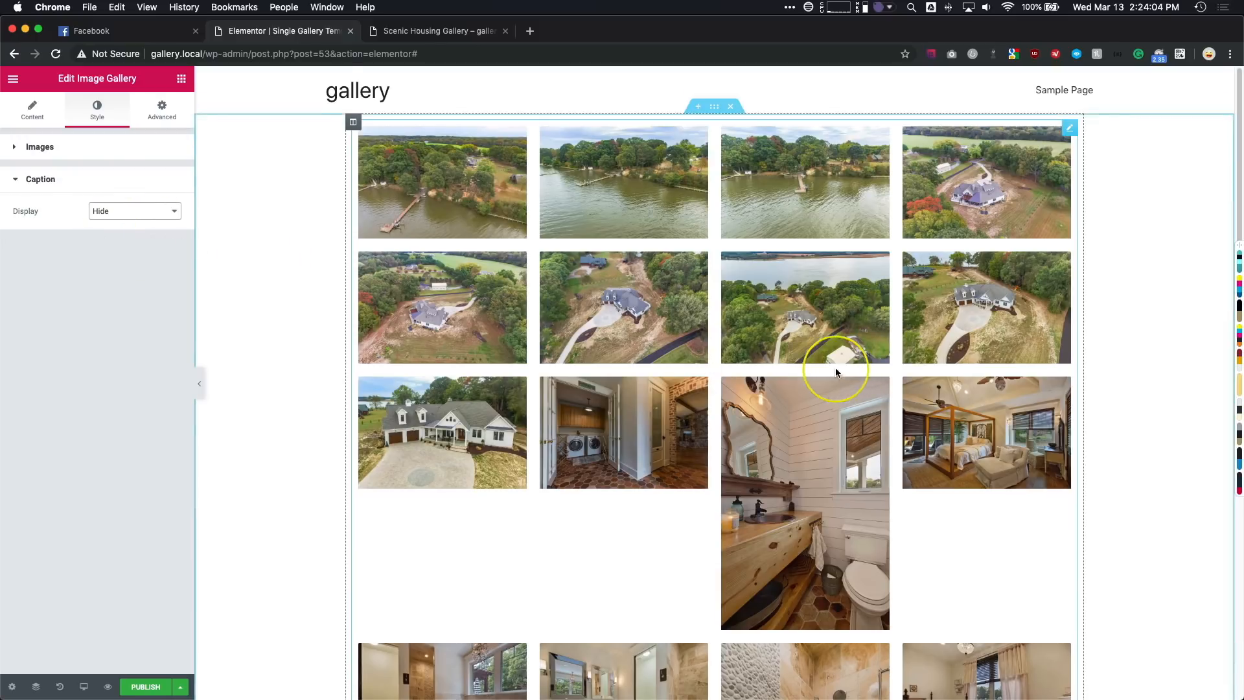
pyautogui.scroll(-15, 833, 363)
pyautogui.scroll(5, 836, 369)
pyautogui.scroll(-10, 835, 371)
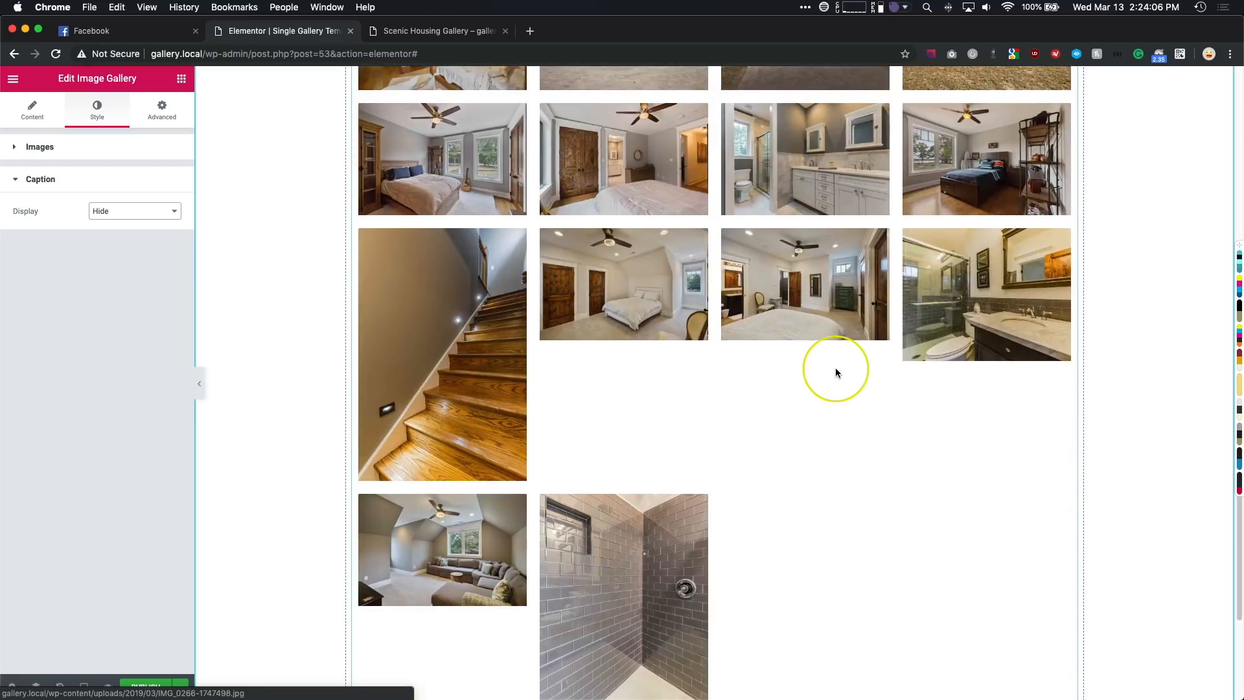
pyautogui.scroll(15, 561, 379)
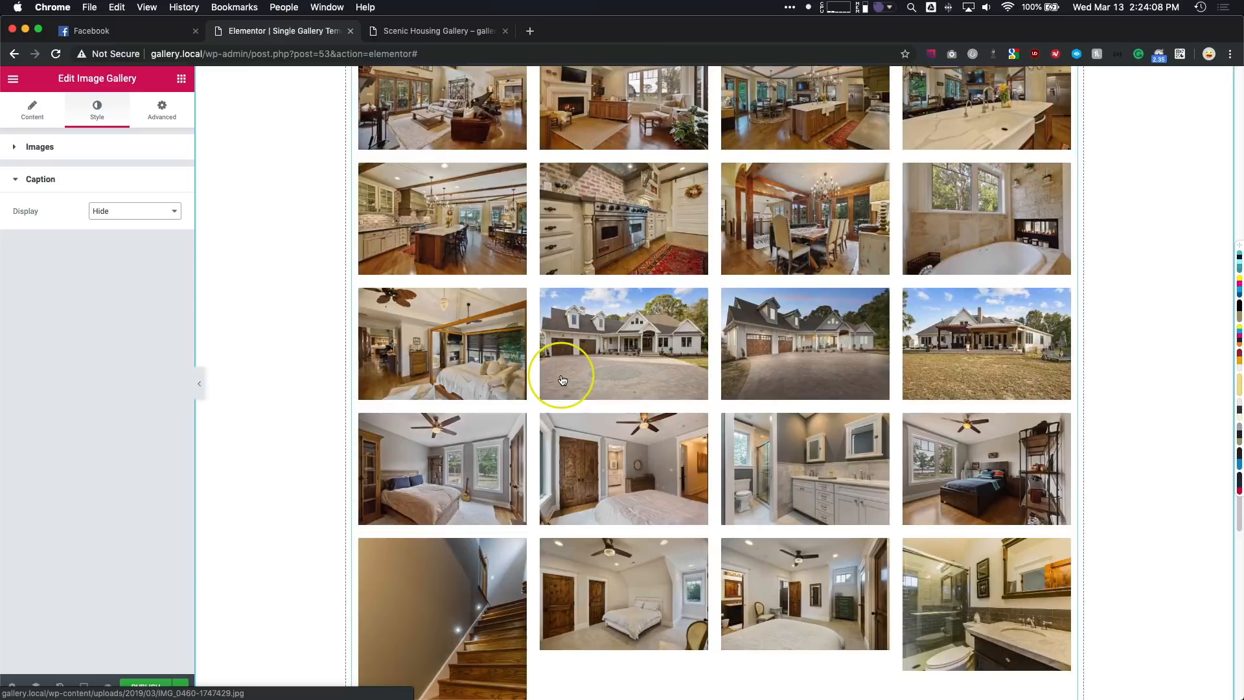
pyautogui.scroll(2, 578, 382)
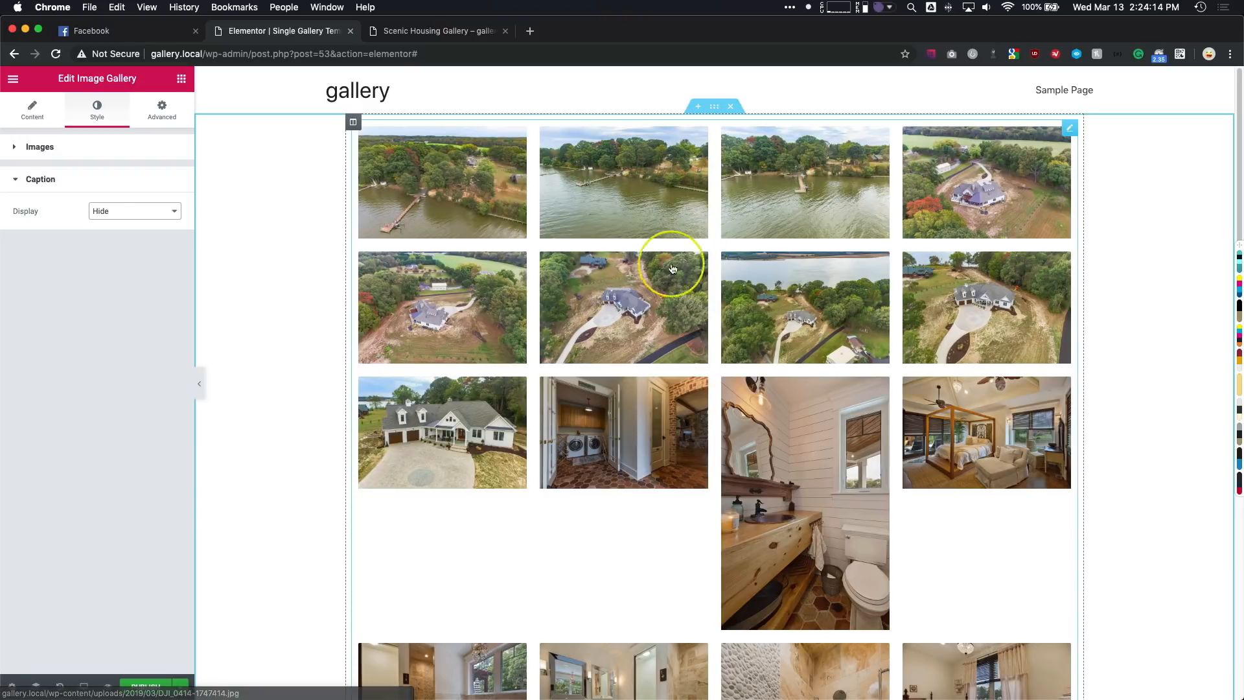
# - Replace the Image Gallery widget with an AE - ACF Gallery widget and set its custom field name to "images"
pyautogui.rightClick(574, 224)
pyautogui.click(622, 405)
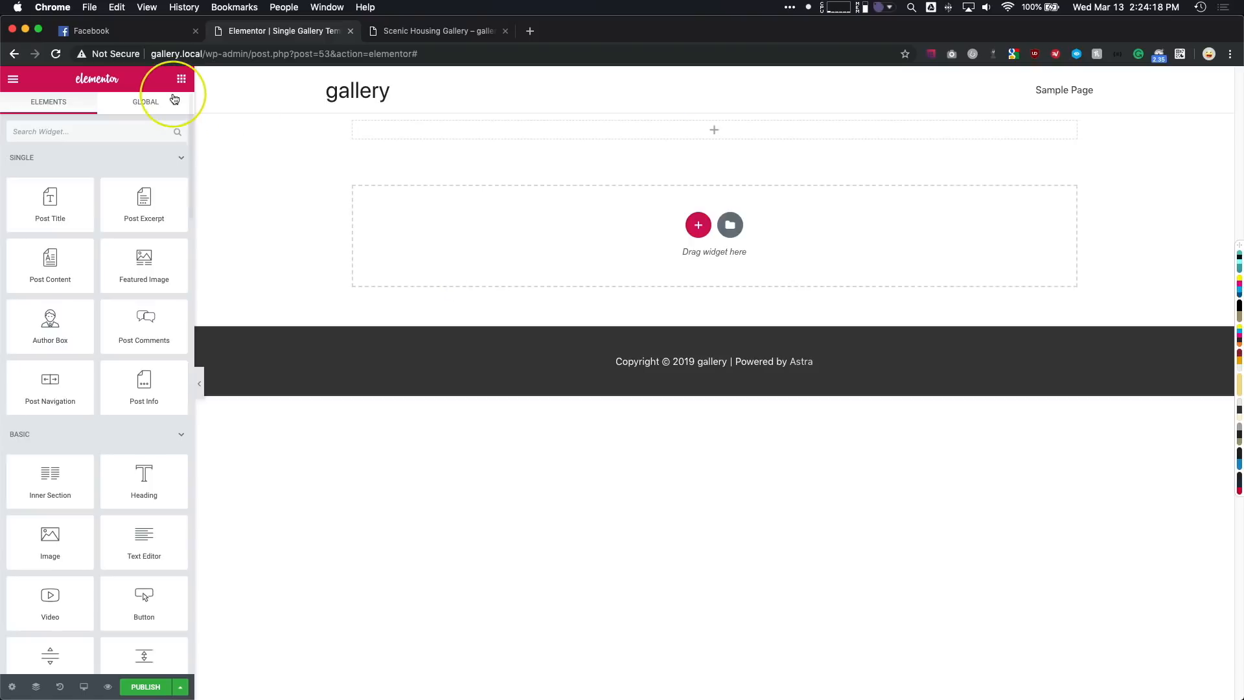
pyautogui.click(87, 131)
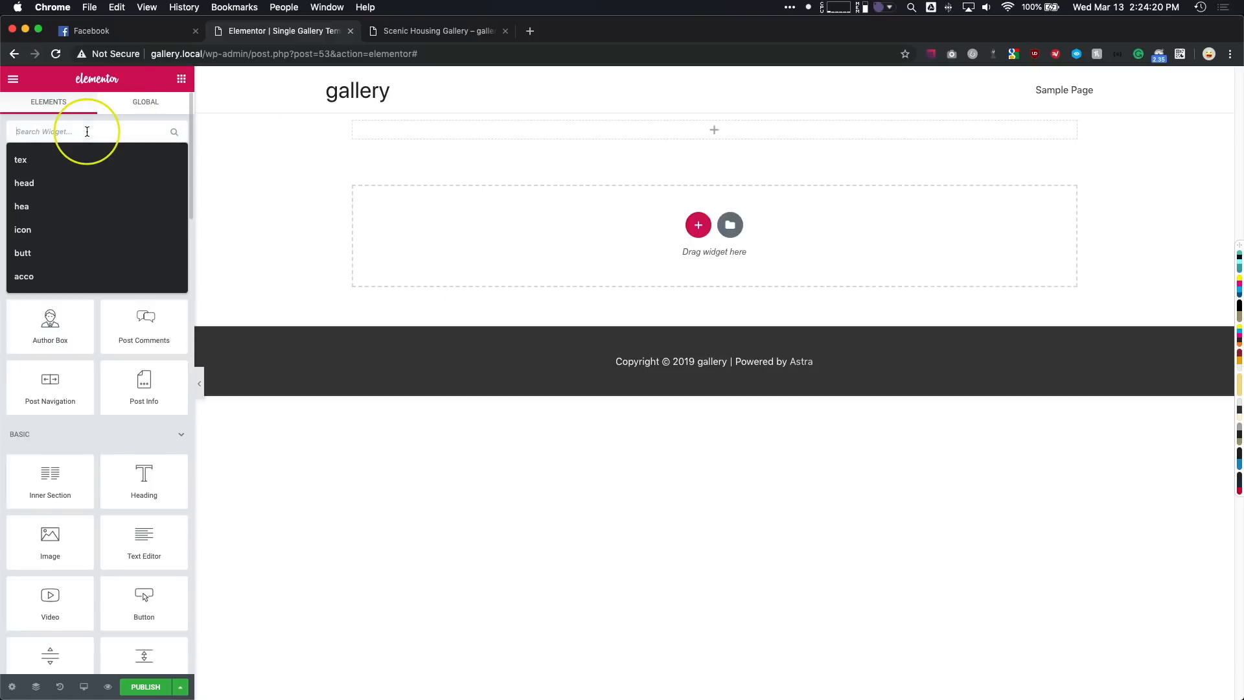
pyautogui.write('gallery')
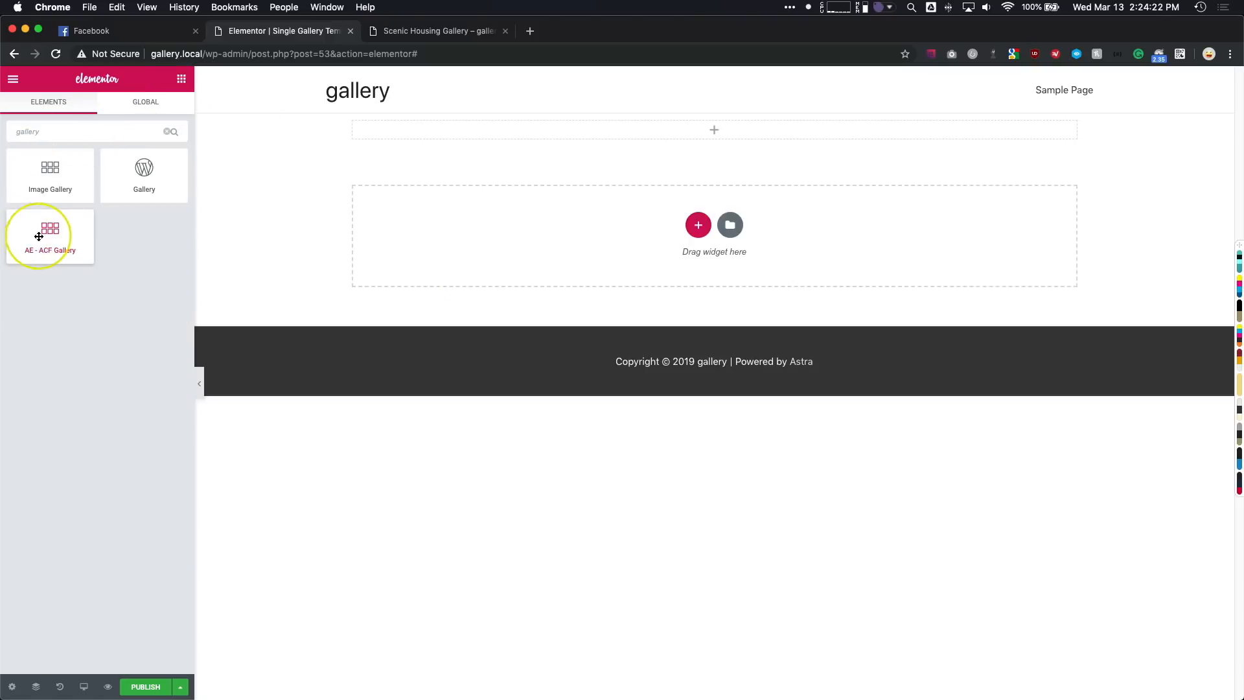
pyautogui.moveTo(44, 234); pyautogui.dragTo(484, 128)
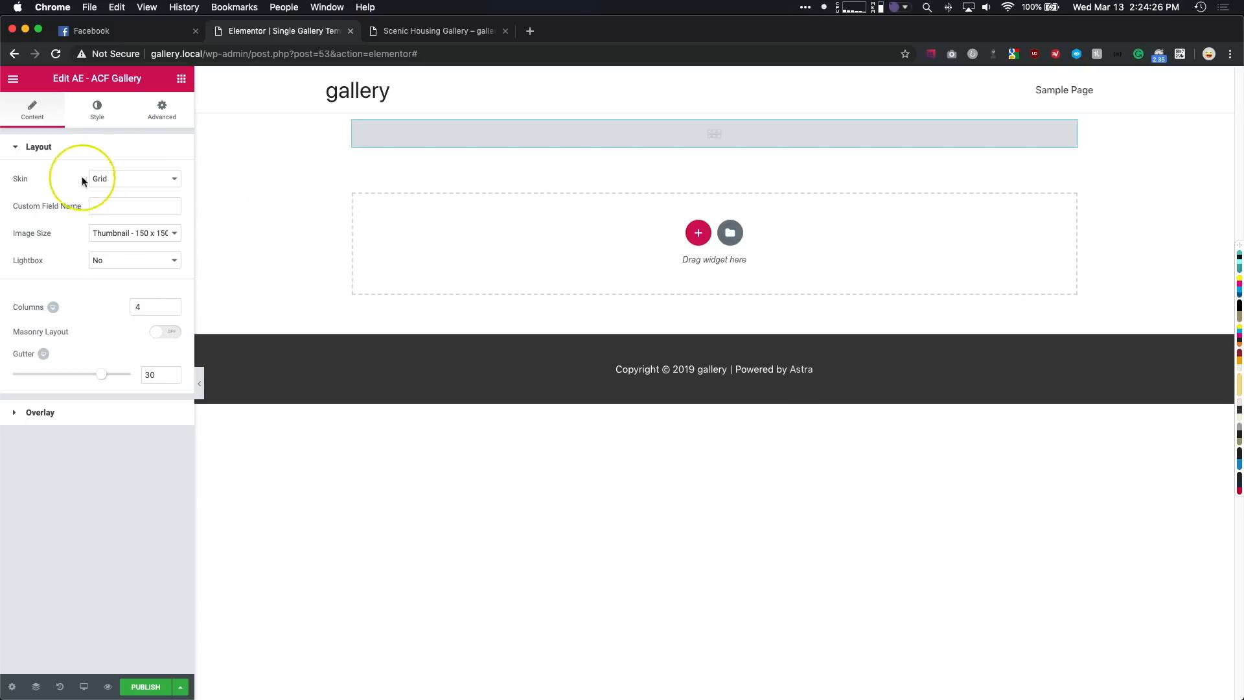
pyautogui.click(112, 203)
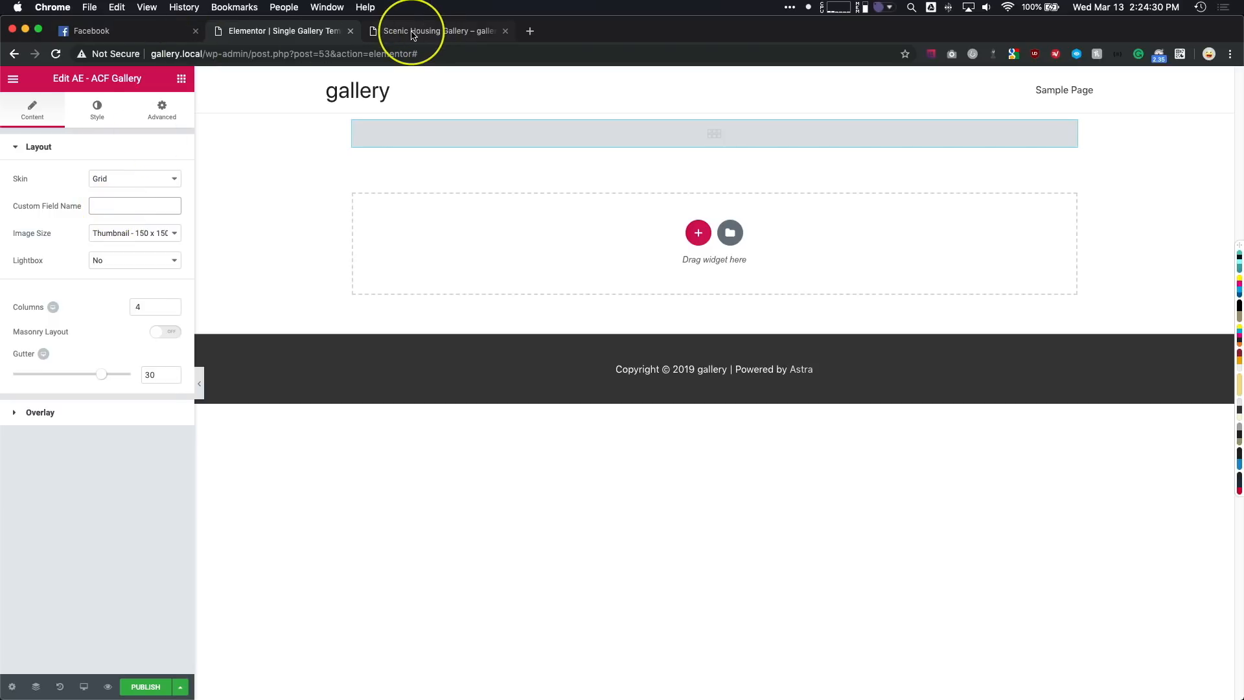
pyautogui.write('images')
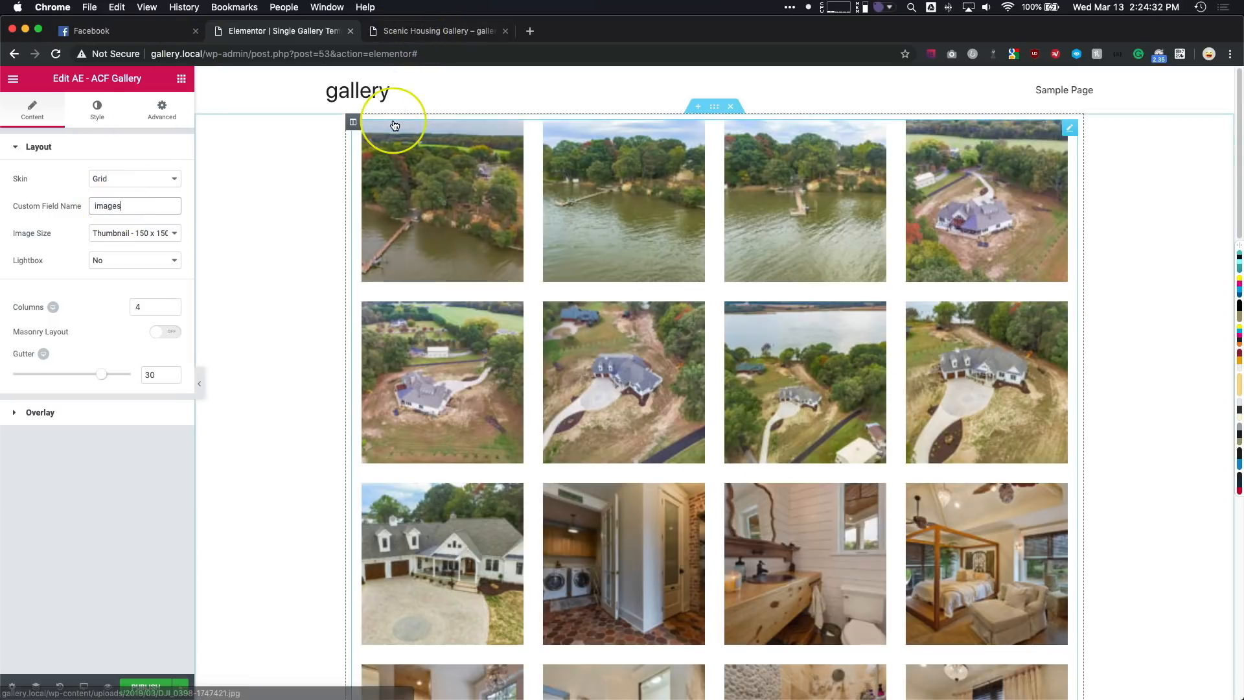
# - Try the Carousel skin on the ACF gallery and switch it back to Grid
pyautogui.click(108, 182)
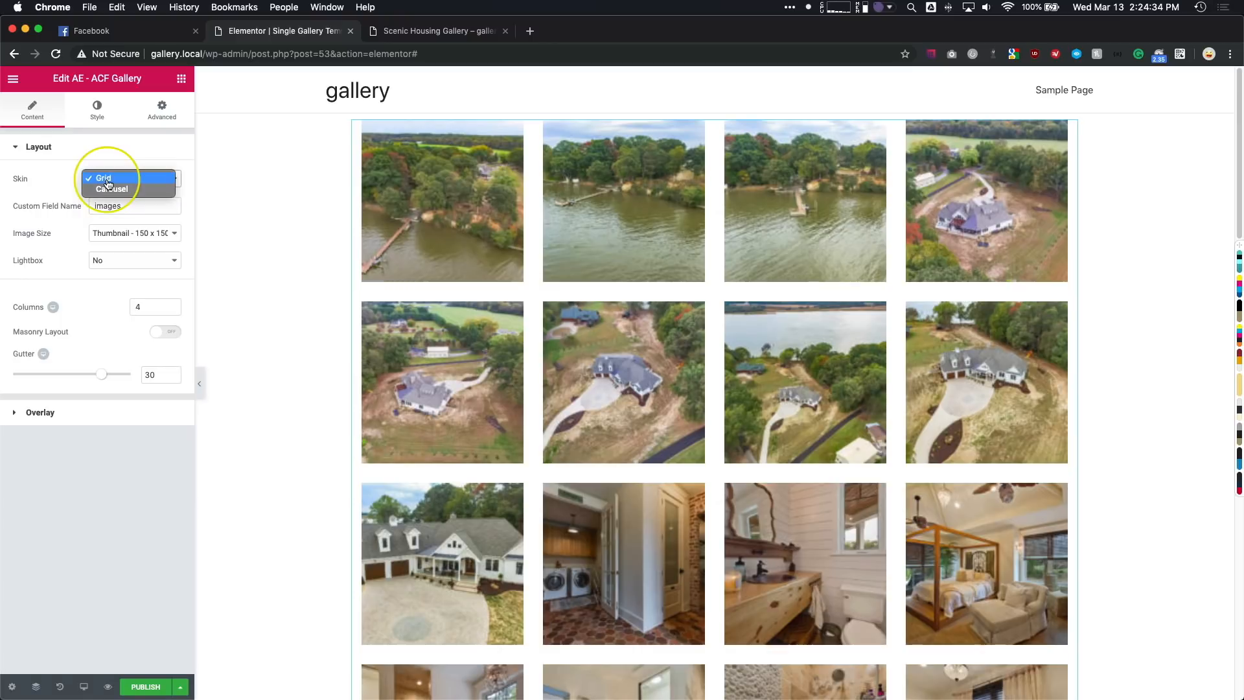
pyautogui.click(112, 189)
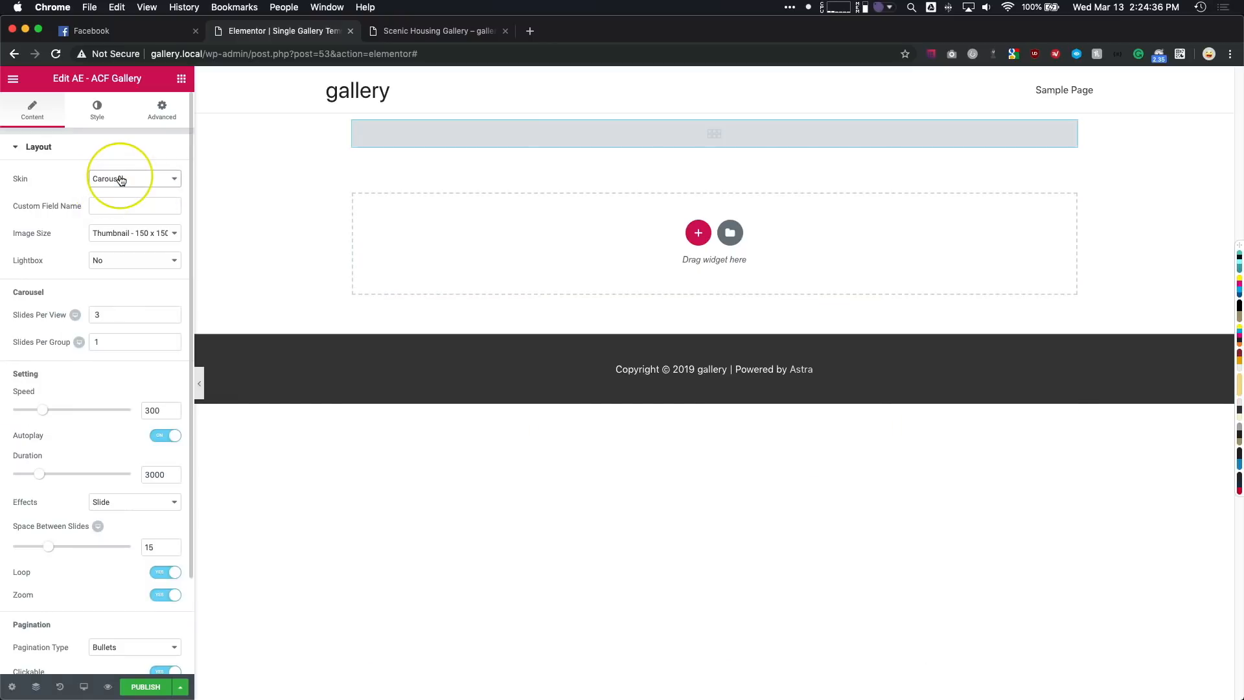
pyautogui.click(121, 180)
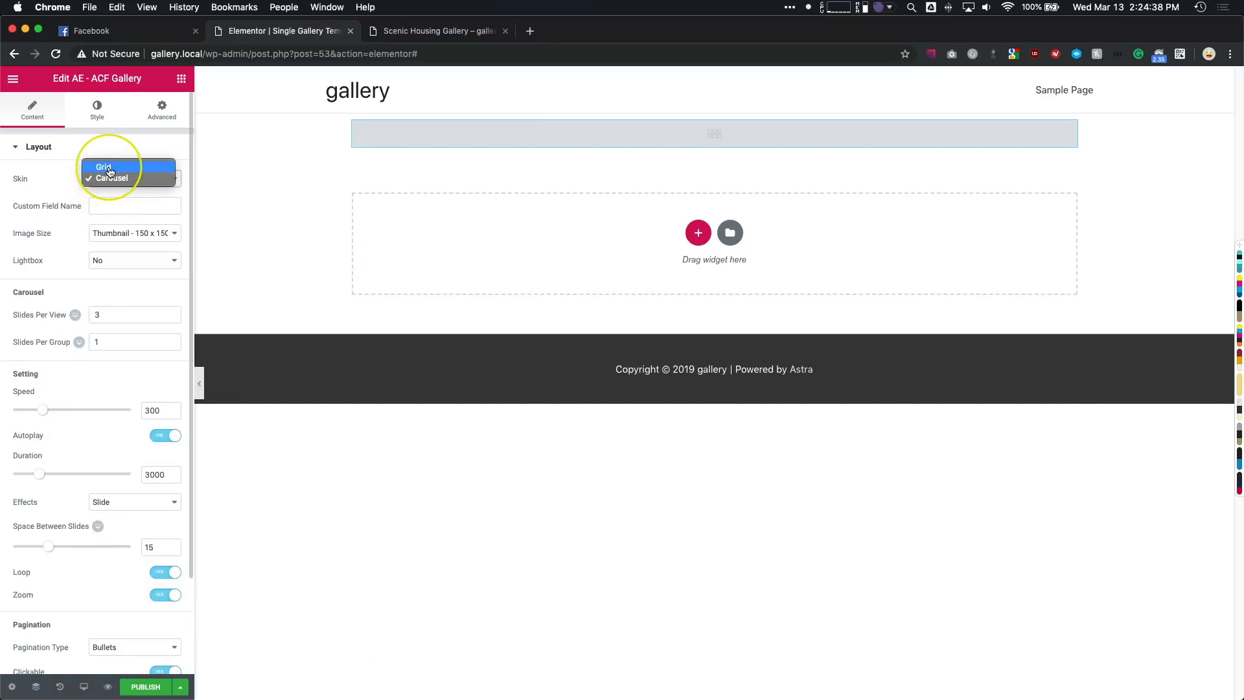
pyautogui.click(107, 167)
# - Set the ACF gallery's image size to Medium Large - 768 x 0 and its Lightbox to Yes
pyautogui.click(111, 236)
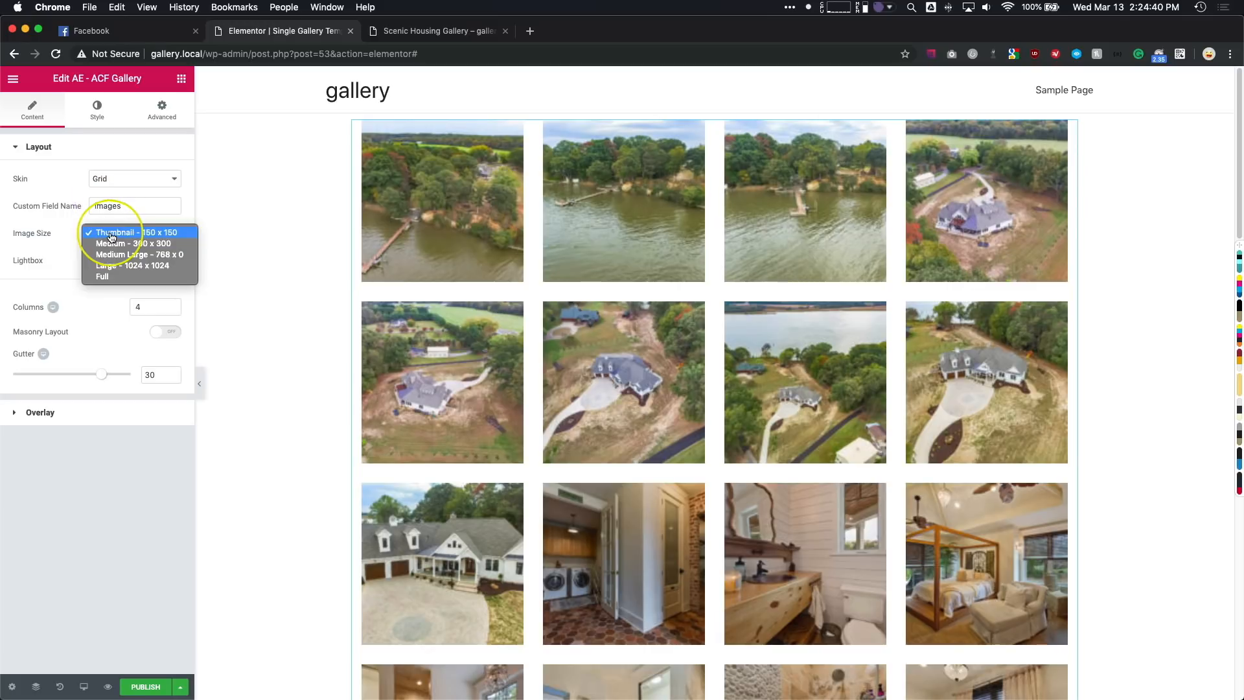
pyautogui.click(113, 254)
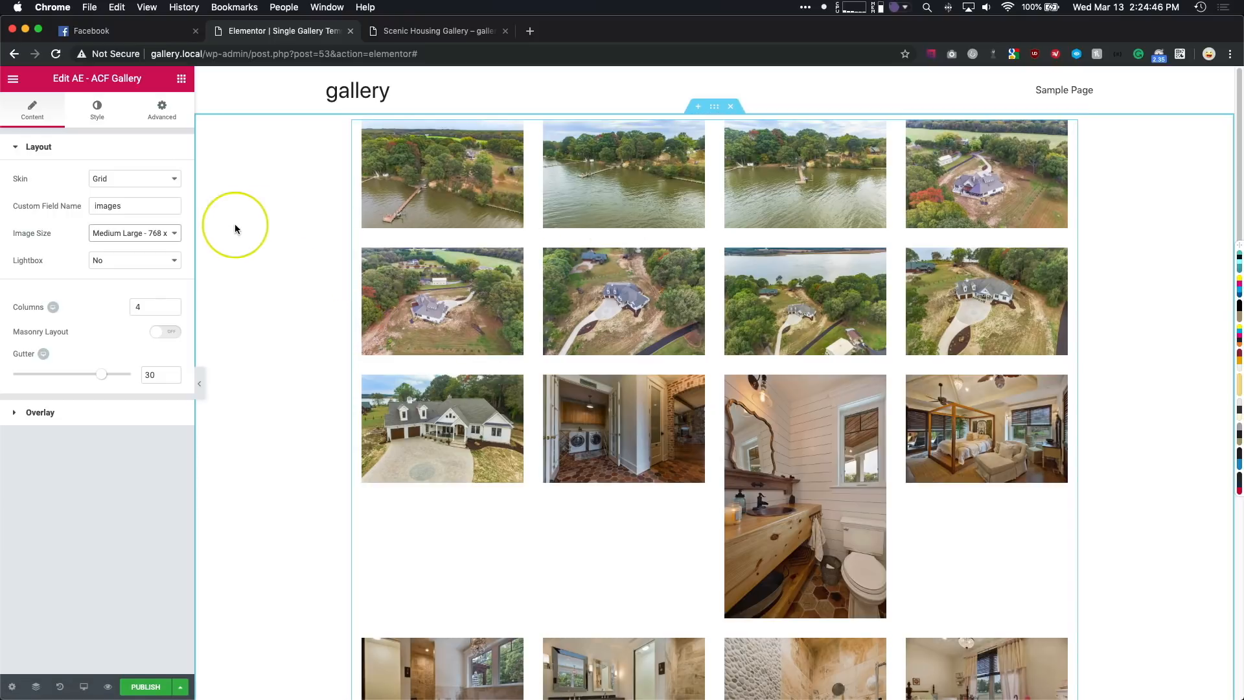
pyautogui.click(99, 261)
pyautogui.click(99, 246)
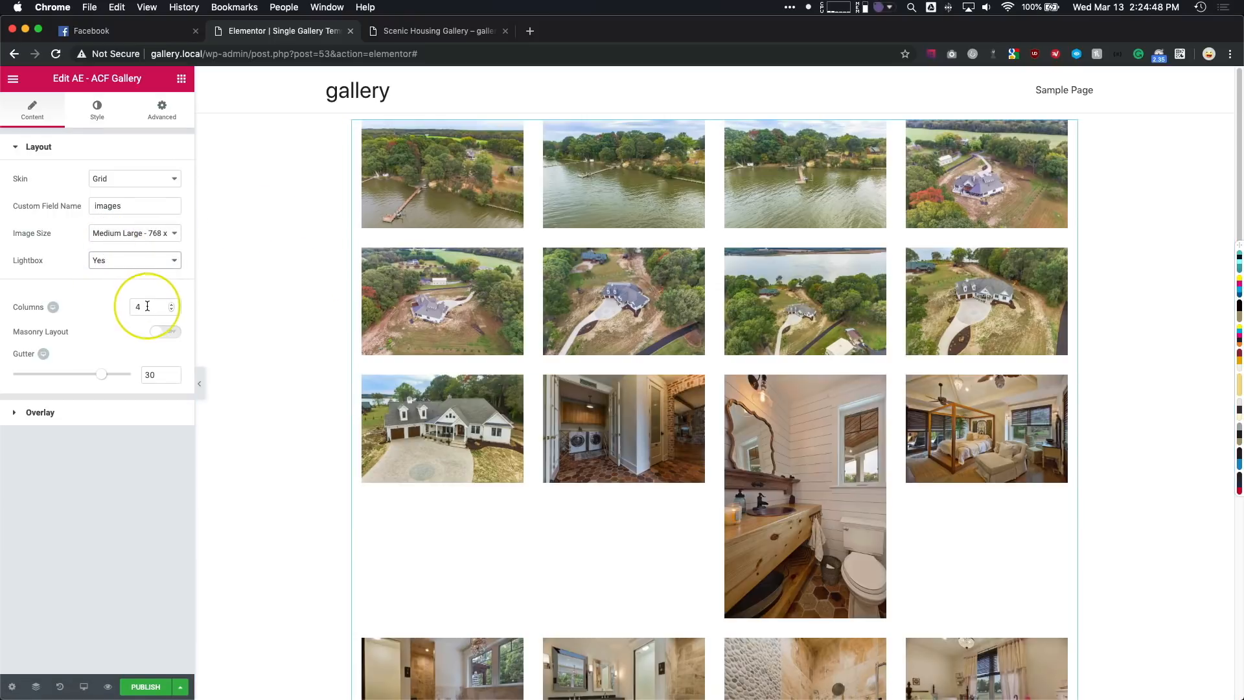
# - Try the gallery grid with 5 and 3 columns, and return it to 4
pyautogui.write('5')
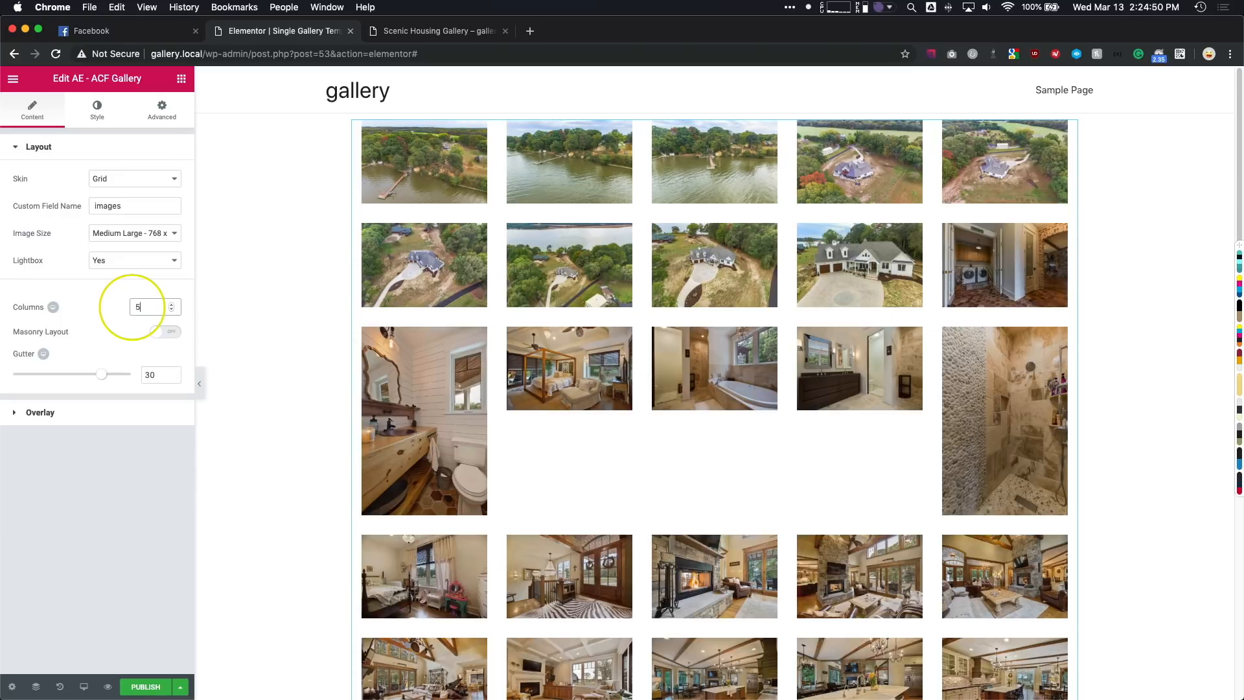
pyautogui.press('Down')
pyautogui.press('Down')
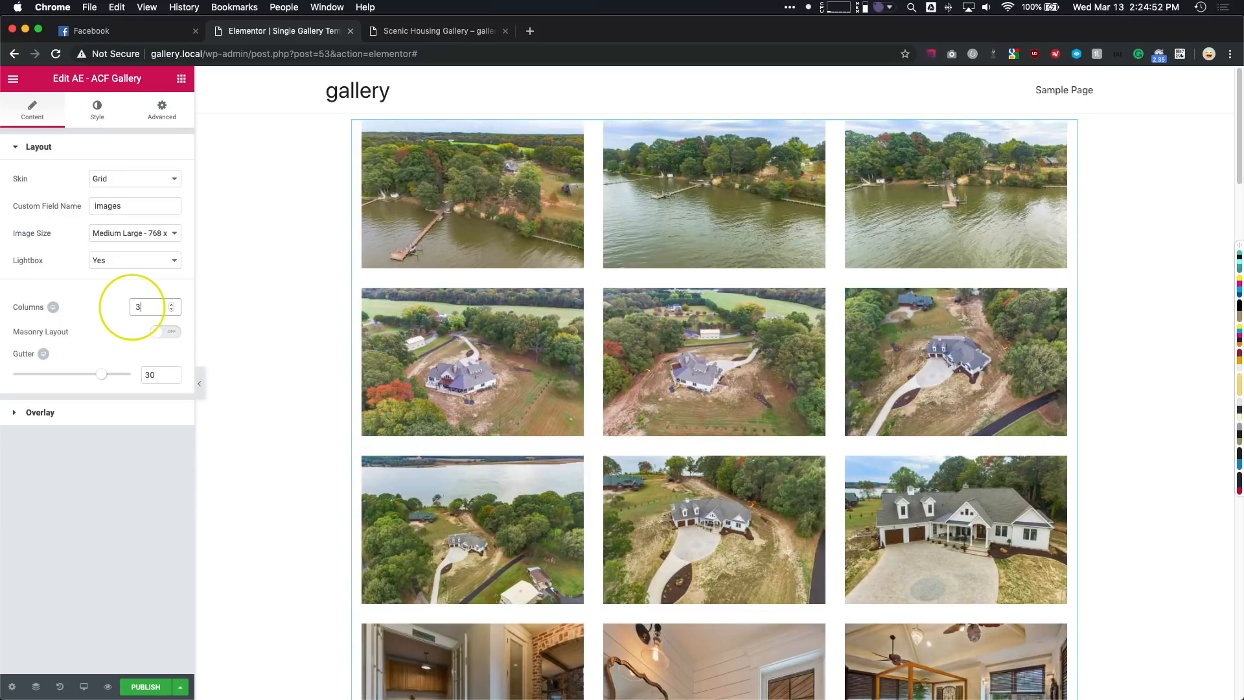
pyautogui.press('Up')
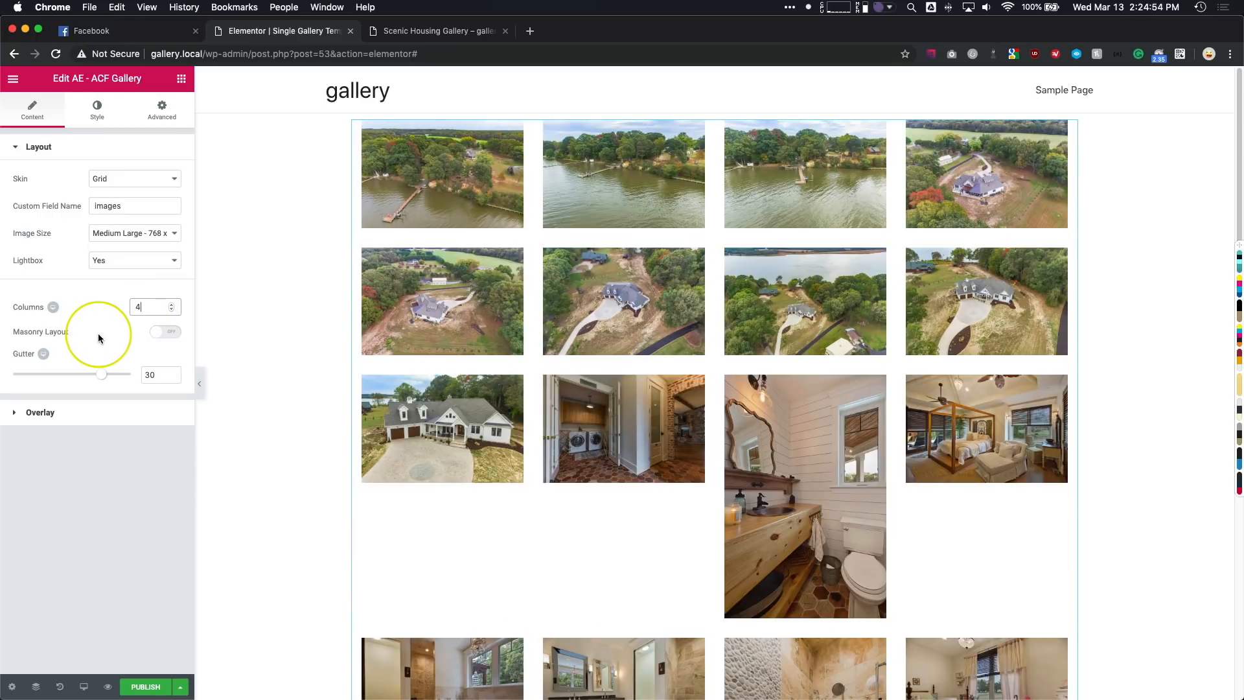
# - Turn on Masonry Layout for the four-column gallery grid and reduce the gutter to 16
pyautogui.scroll(-5, 454, 362)
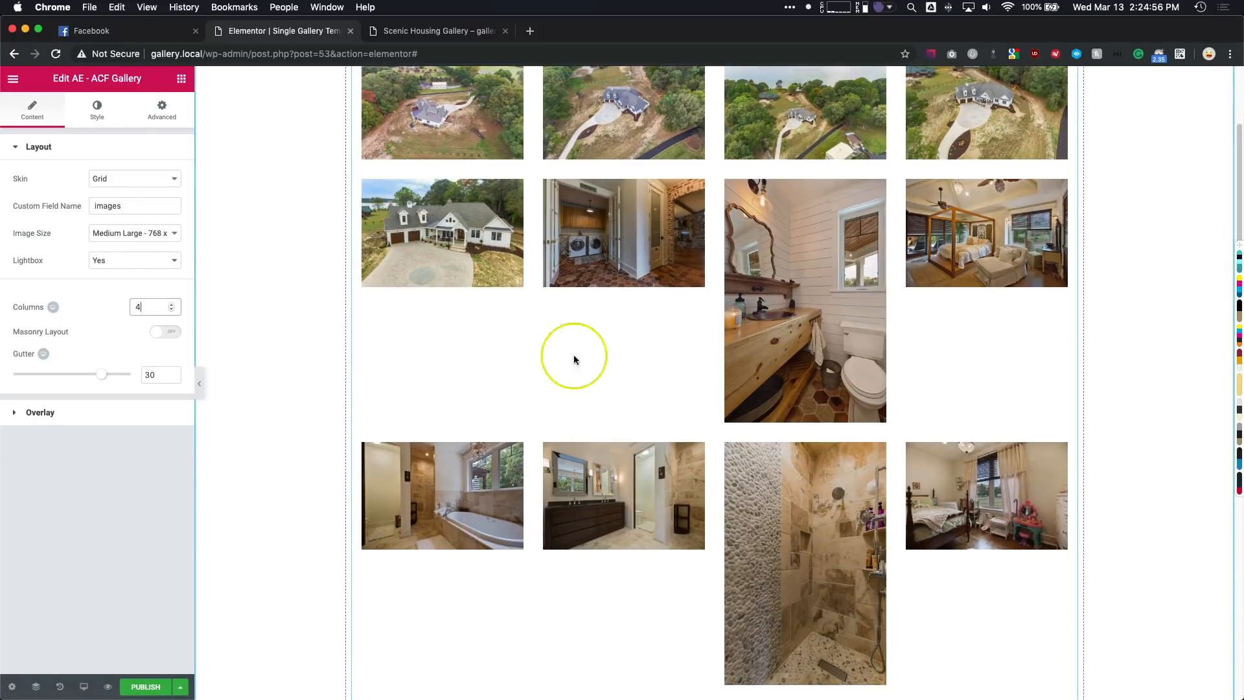
pyautogui.click(155, 332)
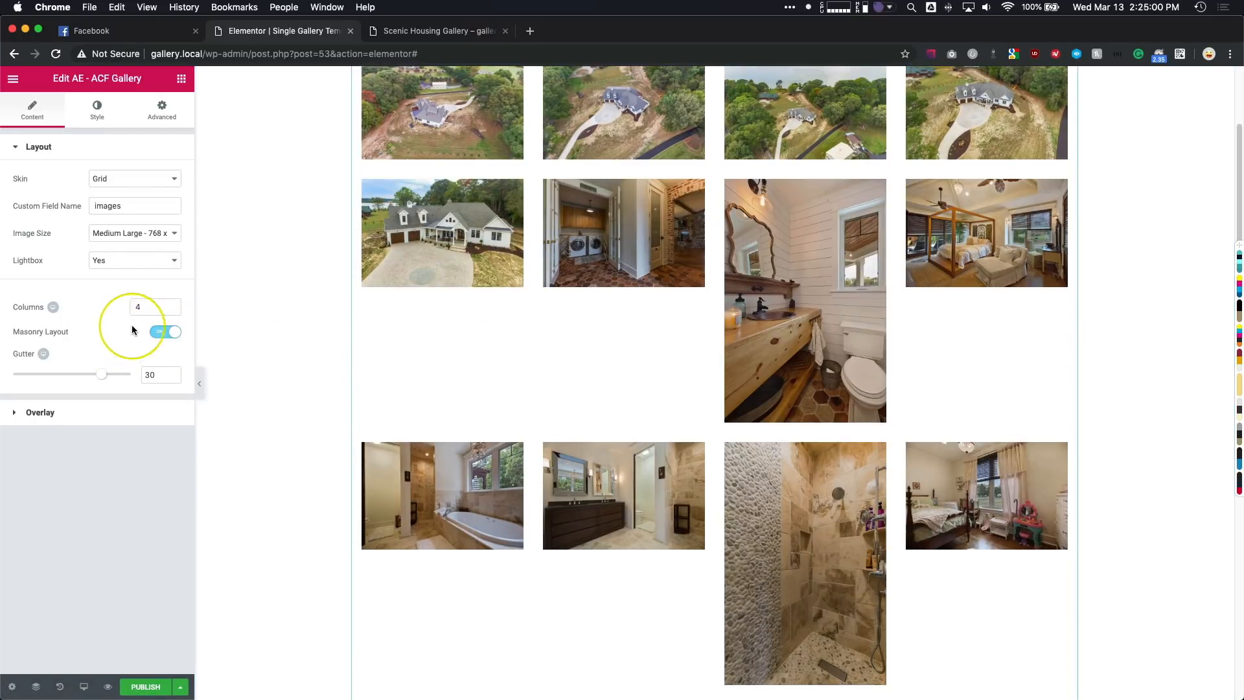
pyautogui.click(146, 308)
pyautogui.press('Down')
pyautogui.press('Up')
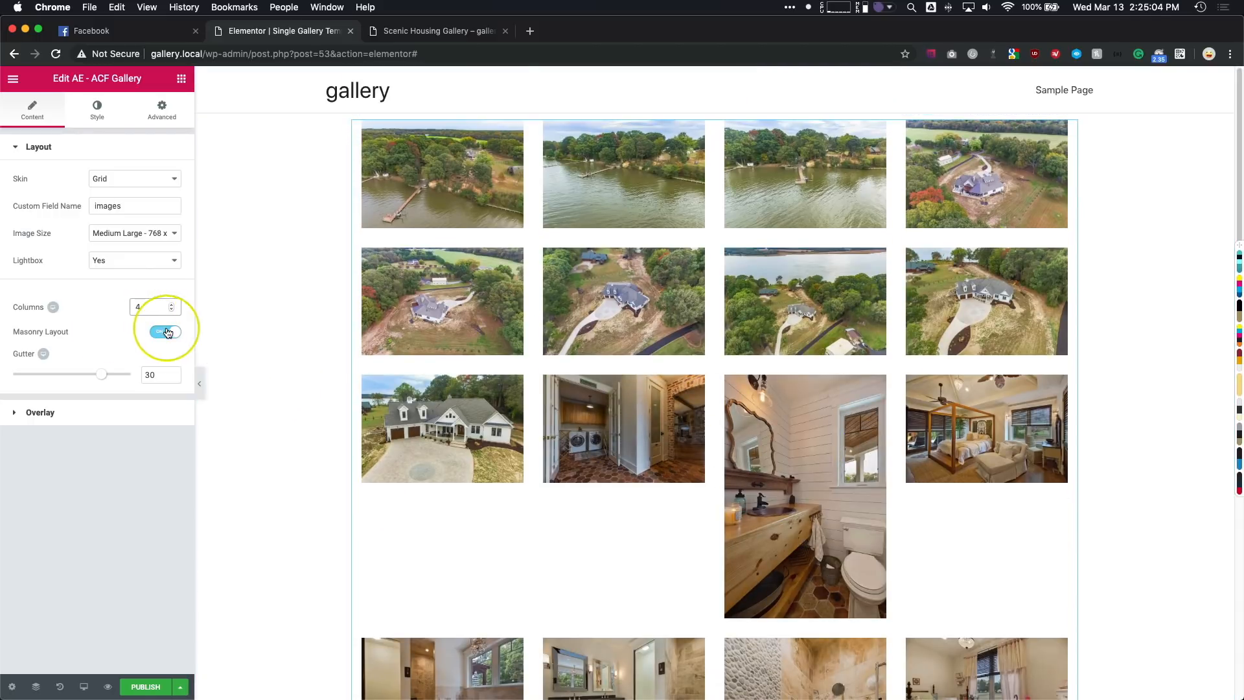
pyautogui.click(168, 333)
pyautogui.click(169, 336)
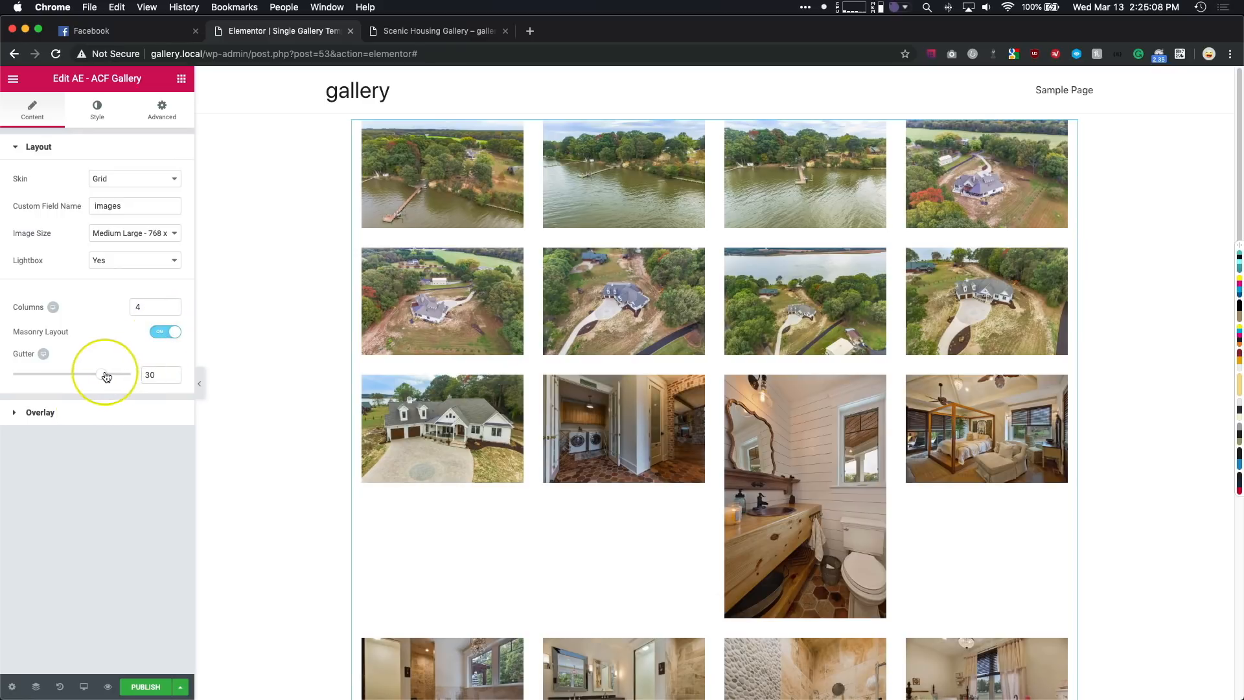
pyautogui.moveTo(106, 376); pyautogui.dragTo(65, 375)
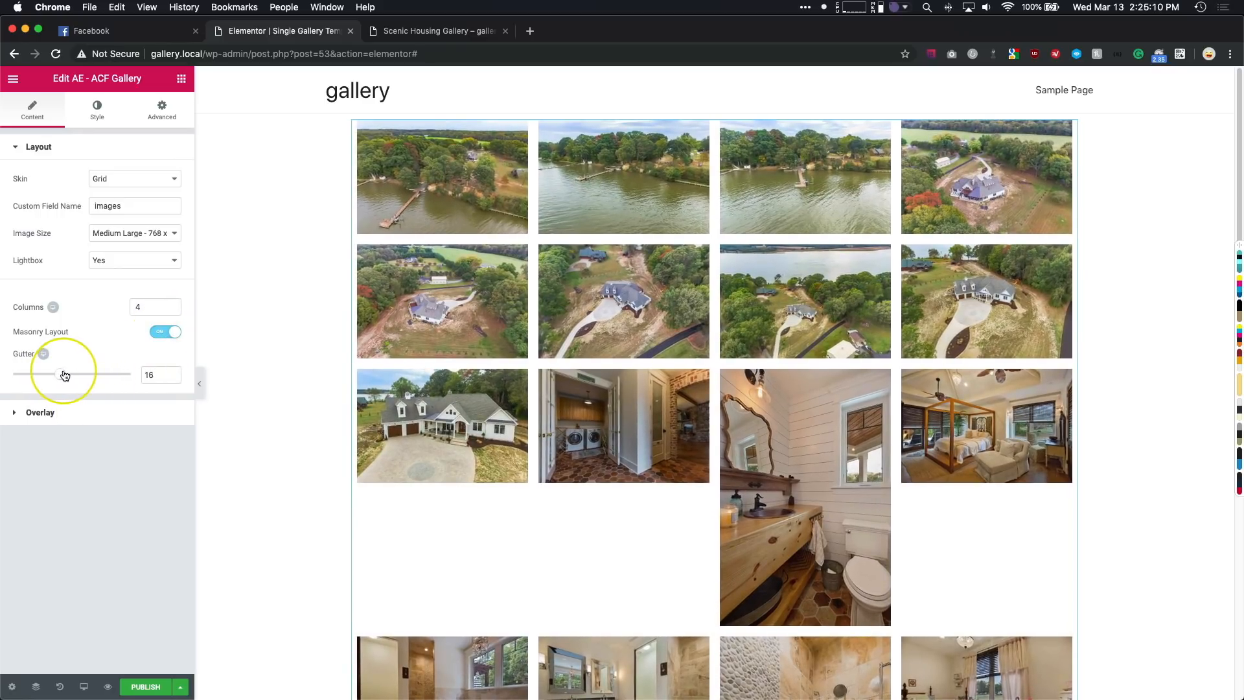
# - Turn off the gallery overlay's Caption and set Show Overlay to Never
pyautogui.click(84, 410)
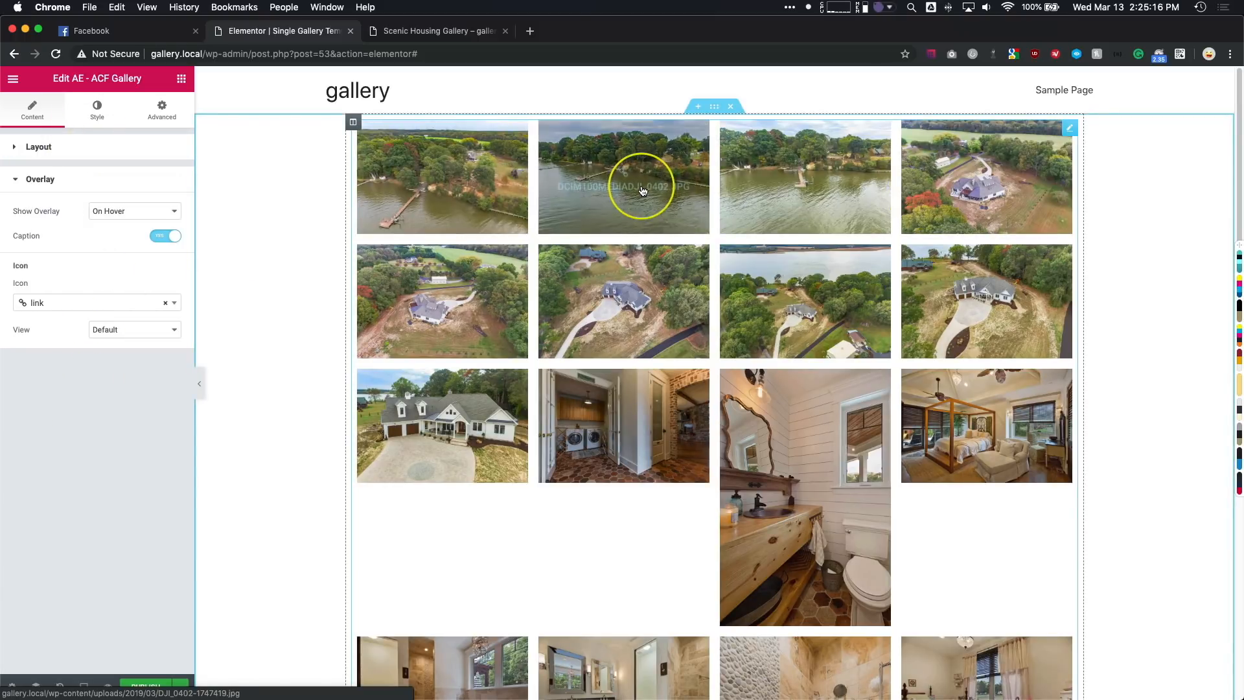
pyautogui.click(167, 236)
pyautogui.click(129, 219)
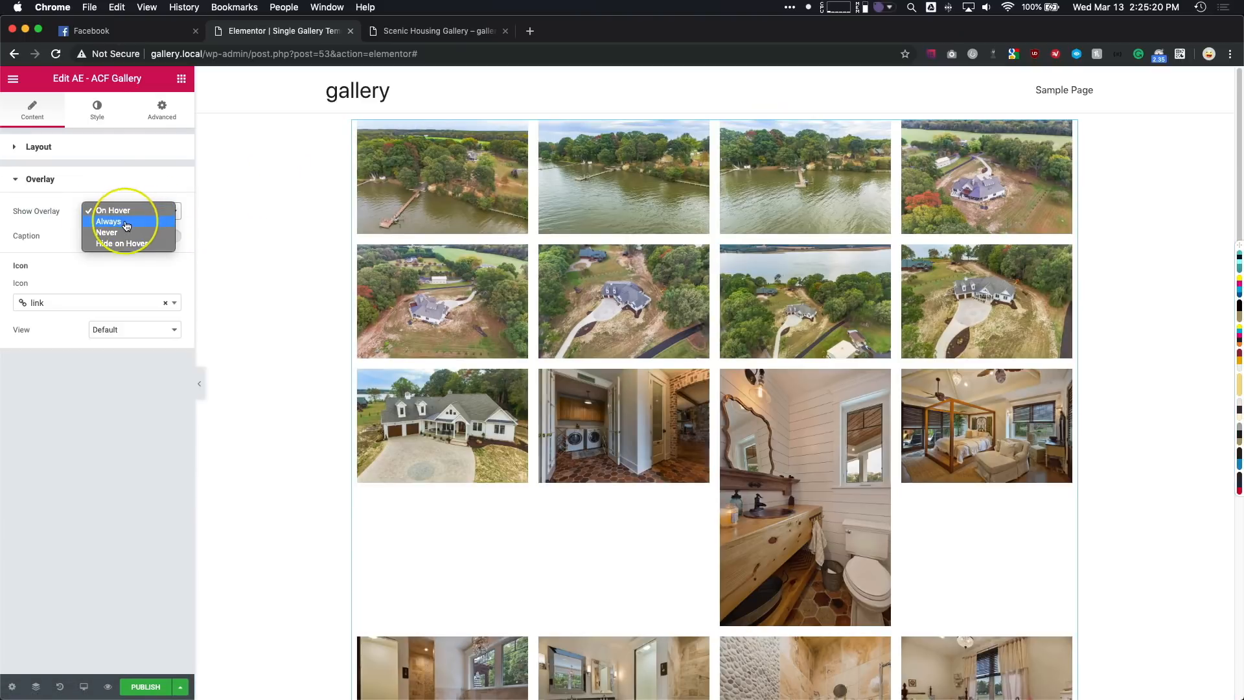
pyautogui.click(126, 233)
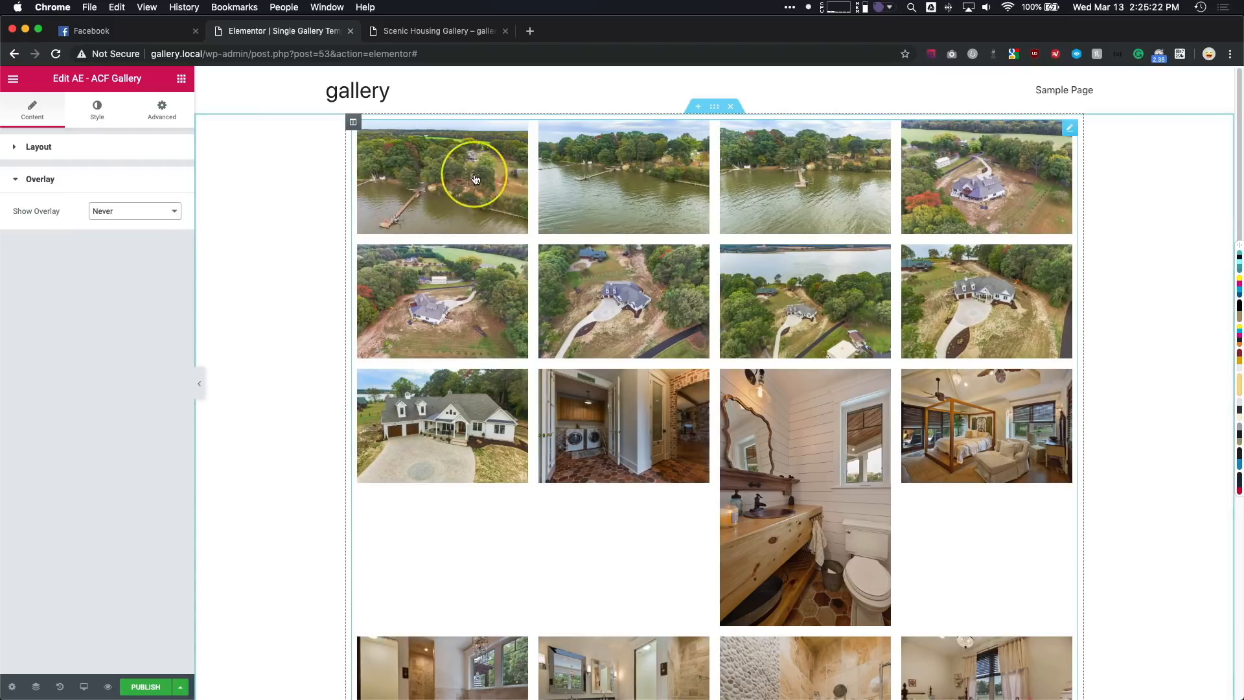
pyautogui.click(111, 212)
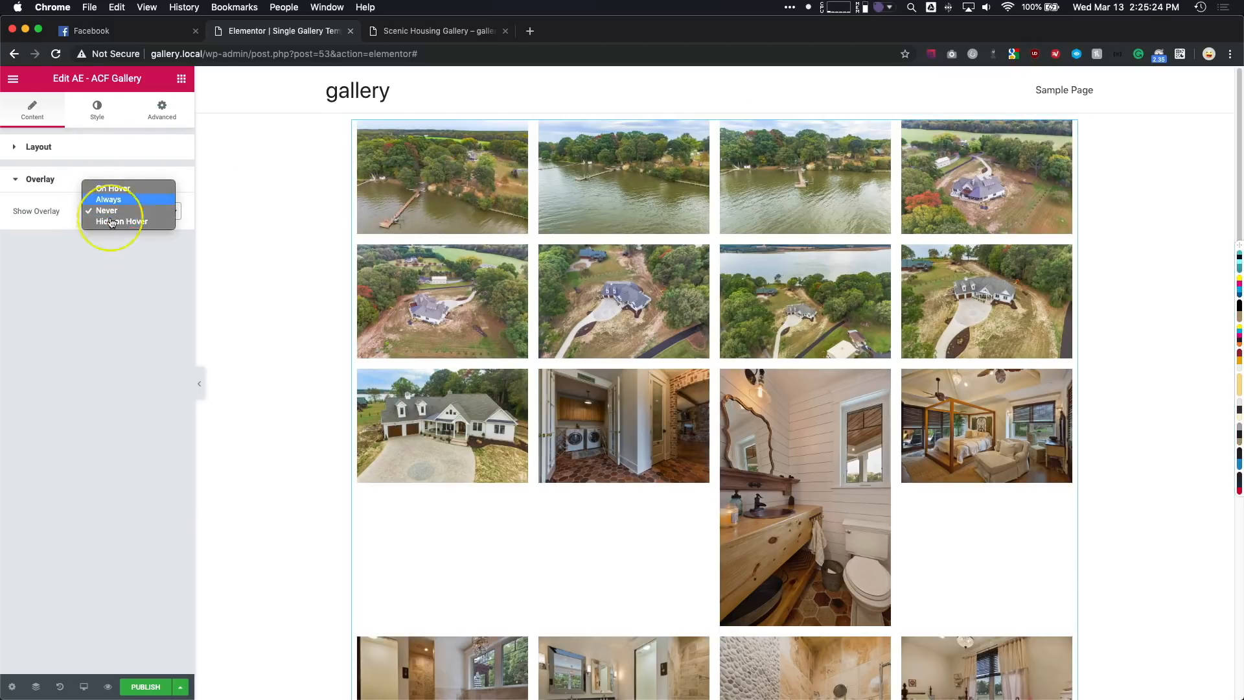
pyautogui.click(108, 265)
# - Look over the full image grid and the gallery's Layout and Overlay Setting style options
pyautogui.scroll(-8, 373, 304)
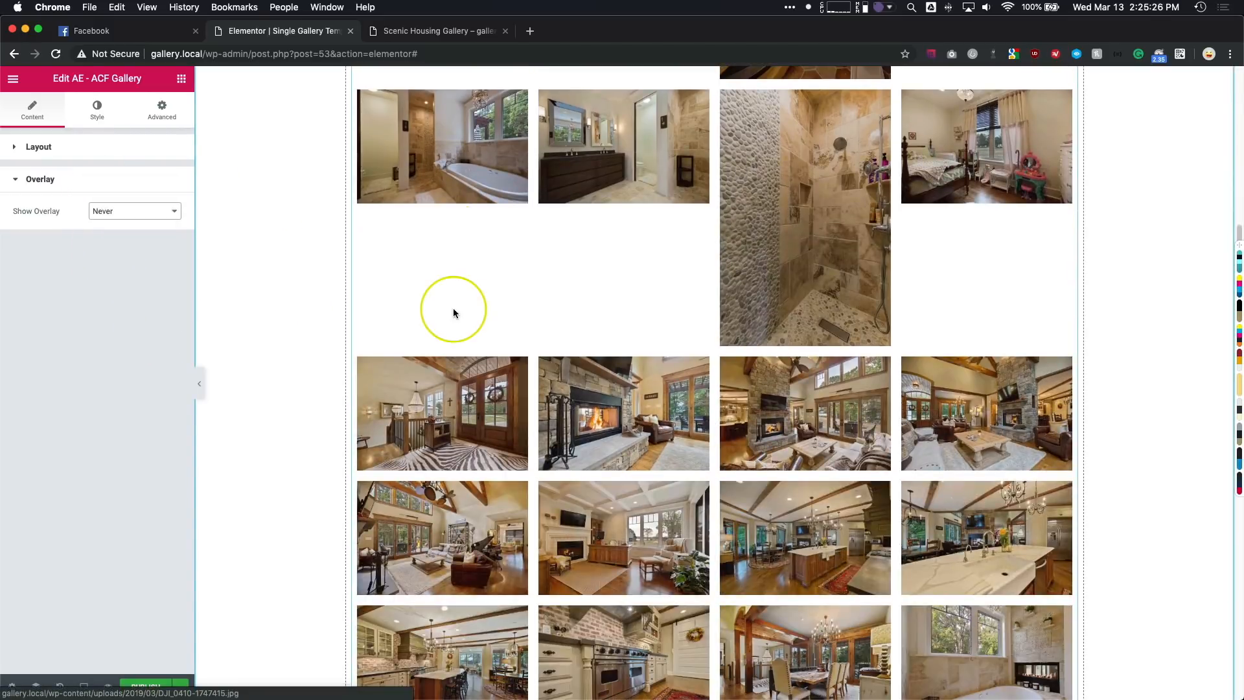
pyautogui.scroll(-11, 453, 313)
pyautogui.scroll(4, 498, 242)
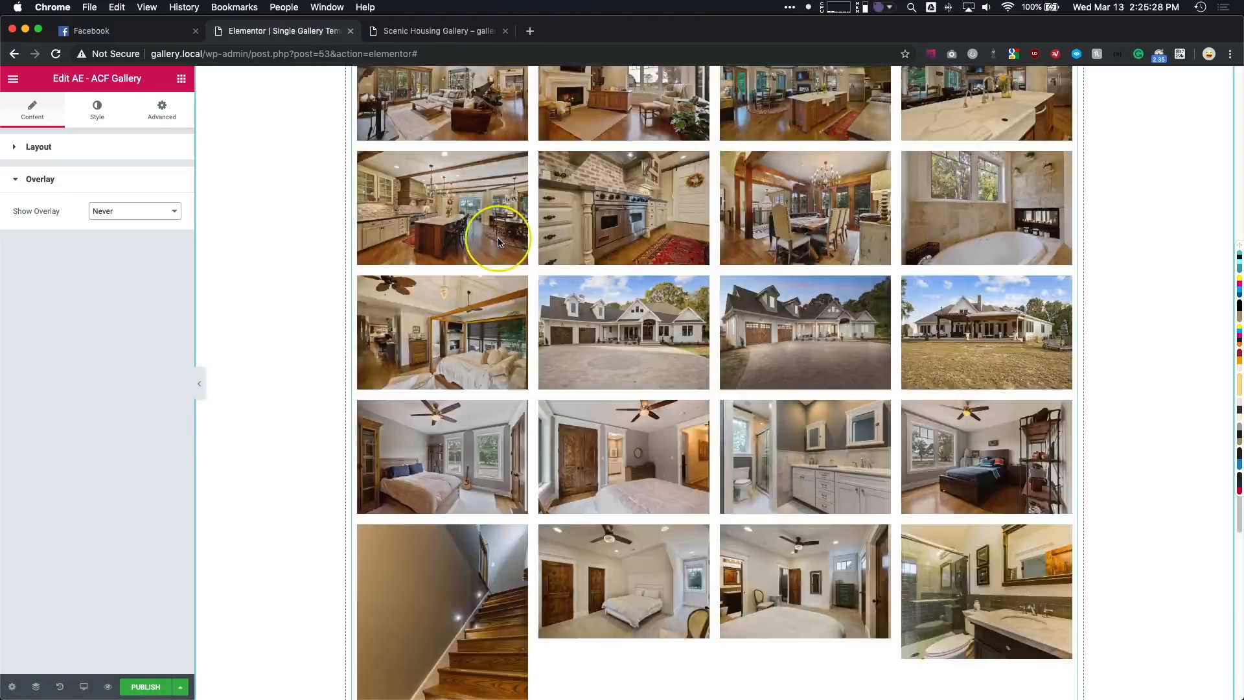
pyautogui.scroll(10, 499, 243)
pyautogui.click(97, 109)
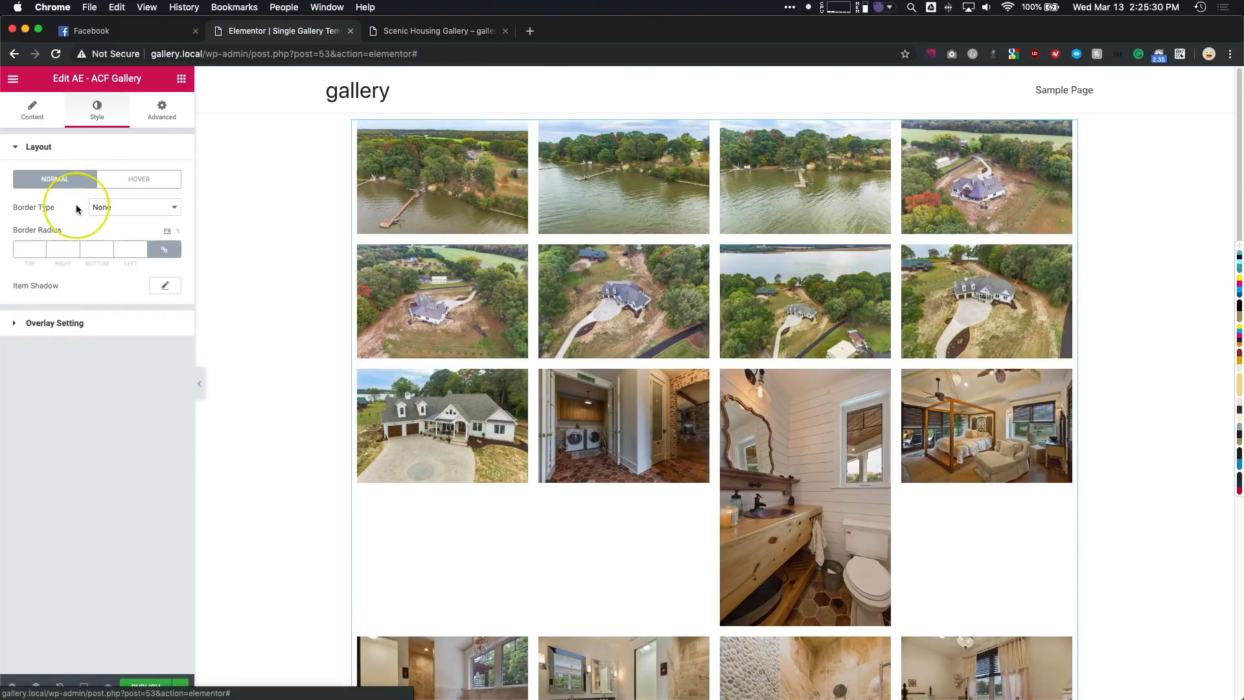
pyautogui.click(55, 325)
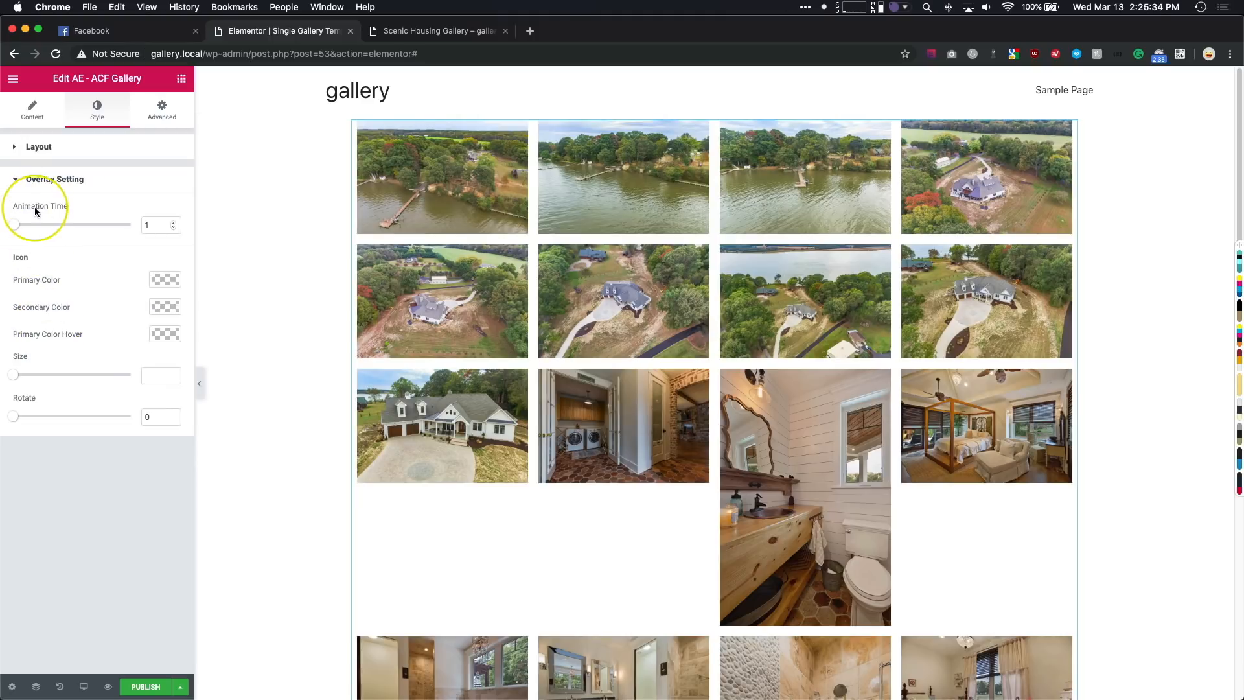
pyautogui.click(39, 148)
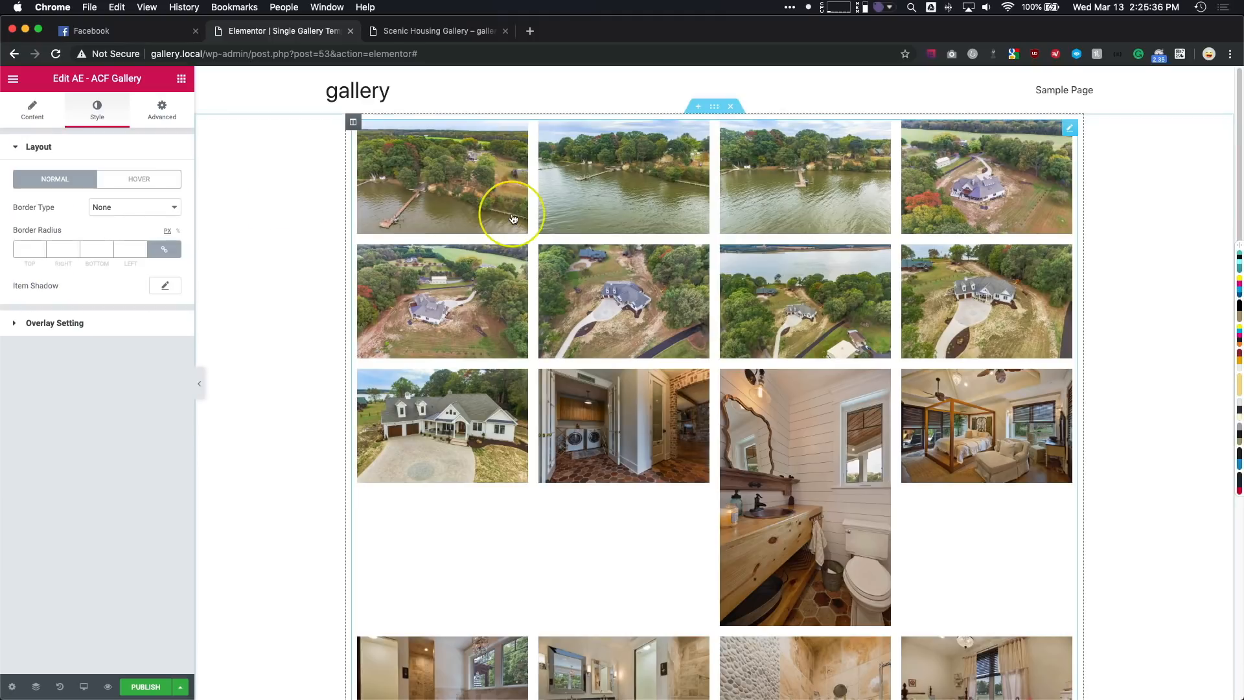
# - Insert a single-column section above the image gallery
pyautogui.click(698, 105)
pyautogui.click(698, 168)
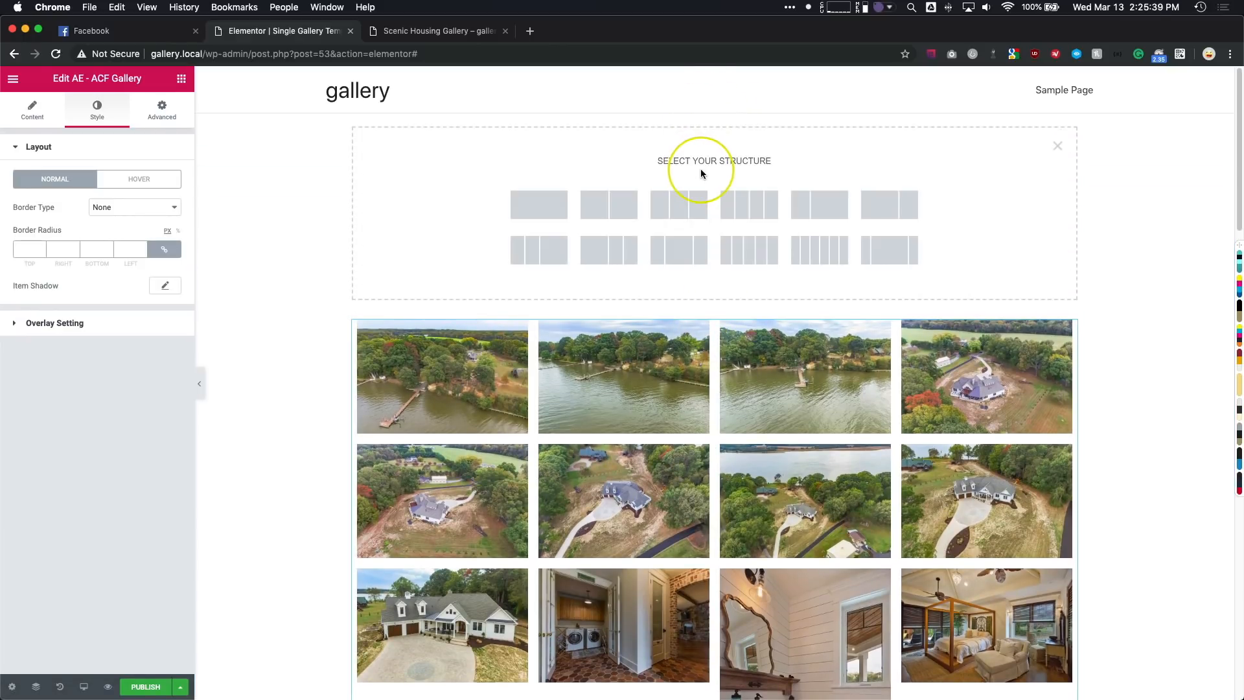
pyautogui.click(546, 205)
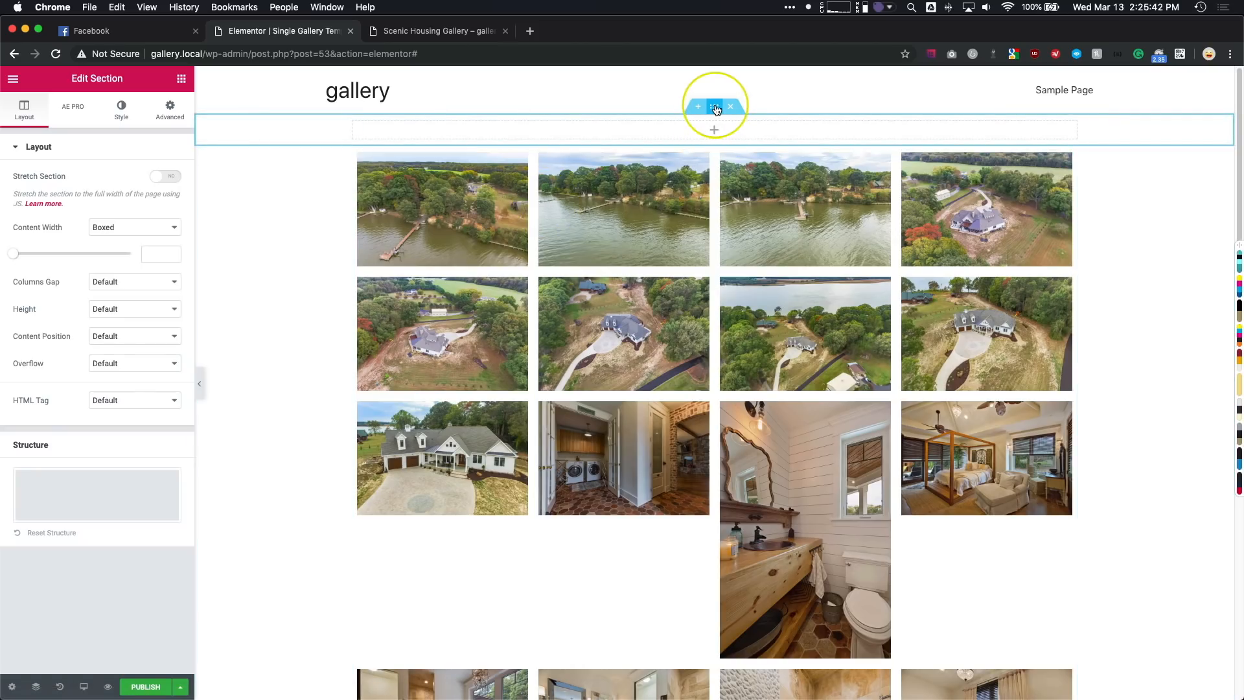
pyautogui.click(735, 203)
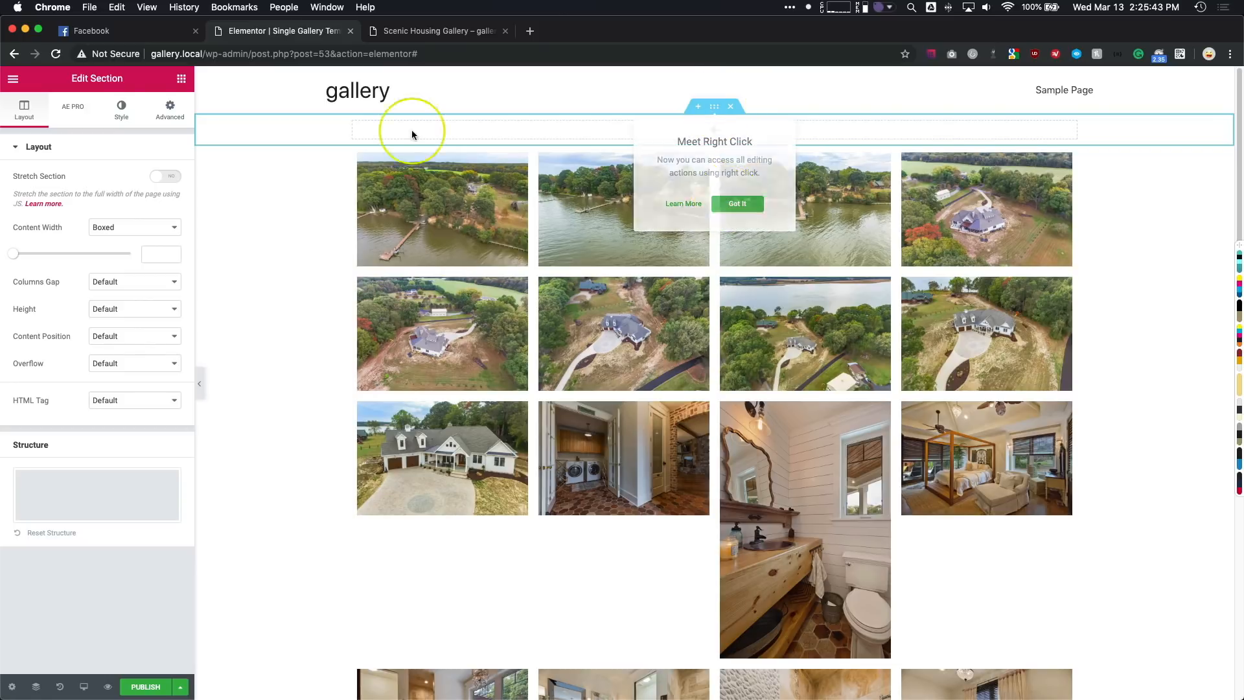
# - Give the new section a Classic background that uses the post's dynamic Featured Image
pyautogui.click(124, 108)
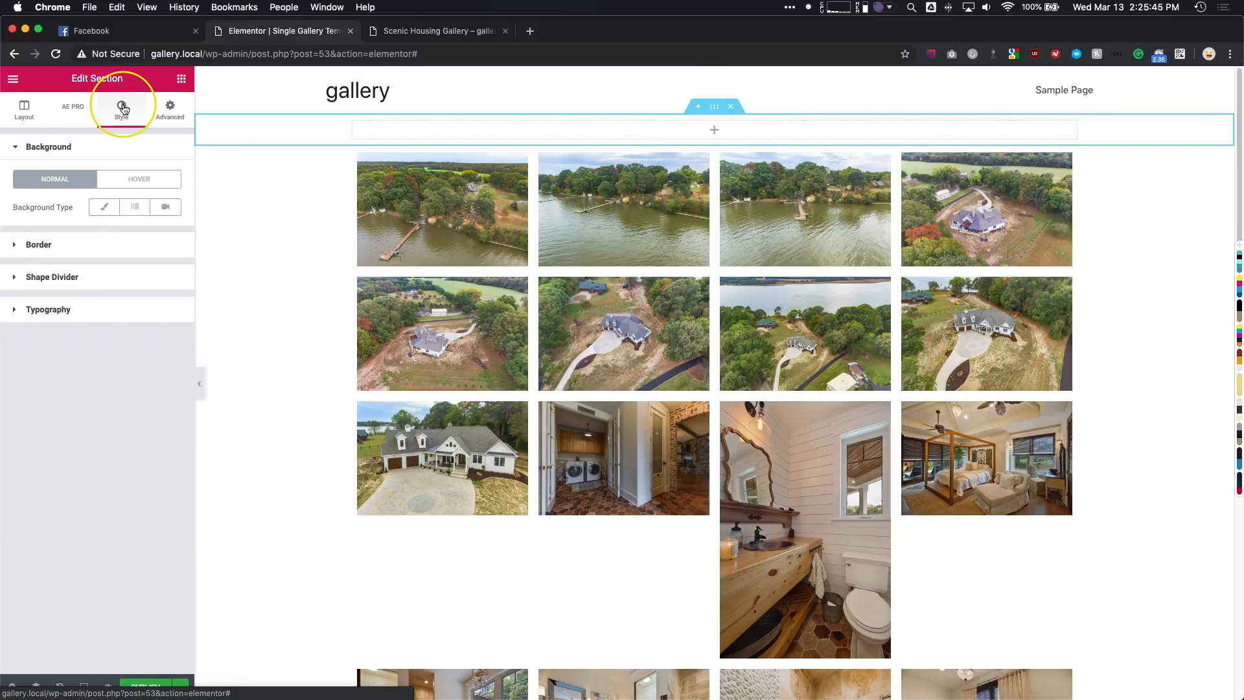
pyautogui.click(103, 208)
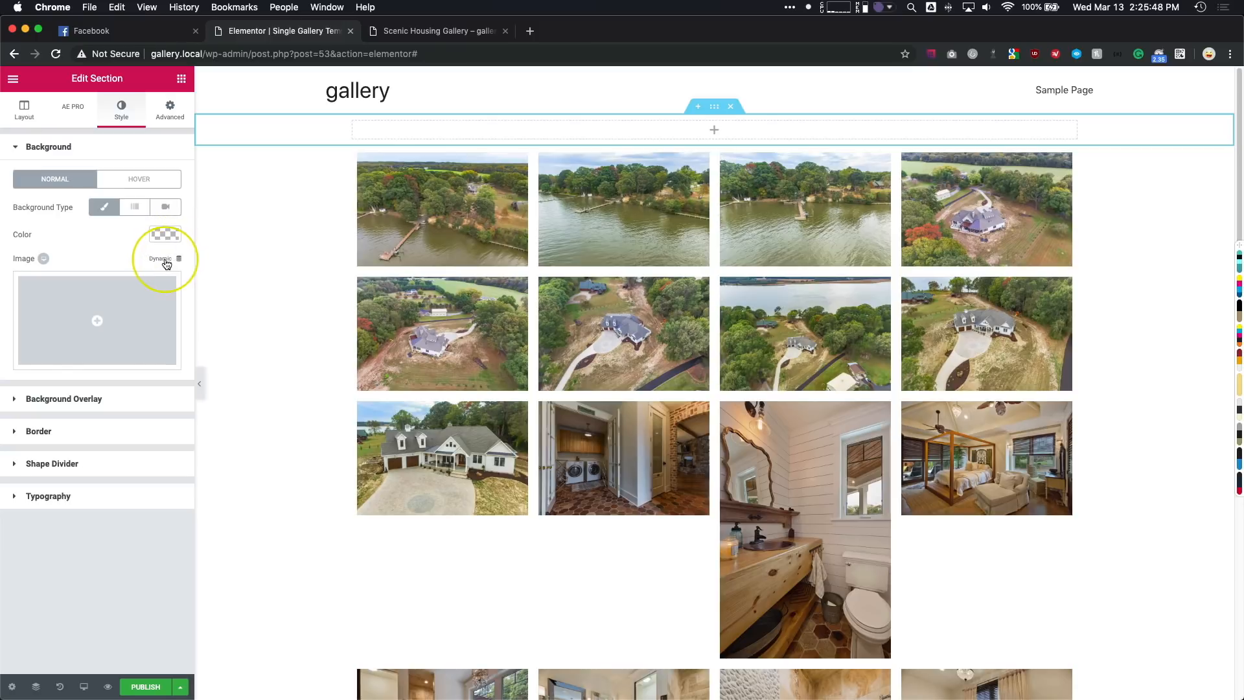
pyautogui.click(163, 261)
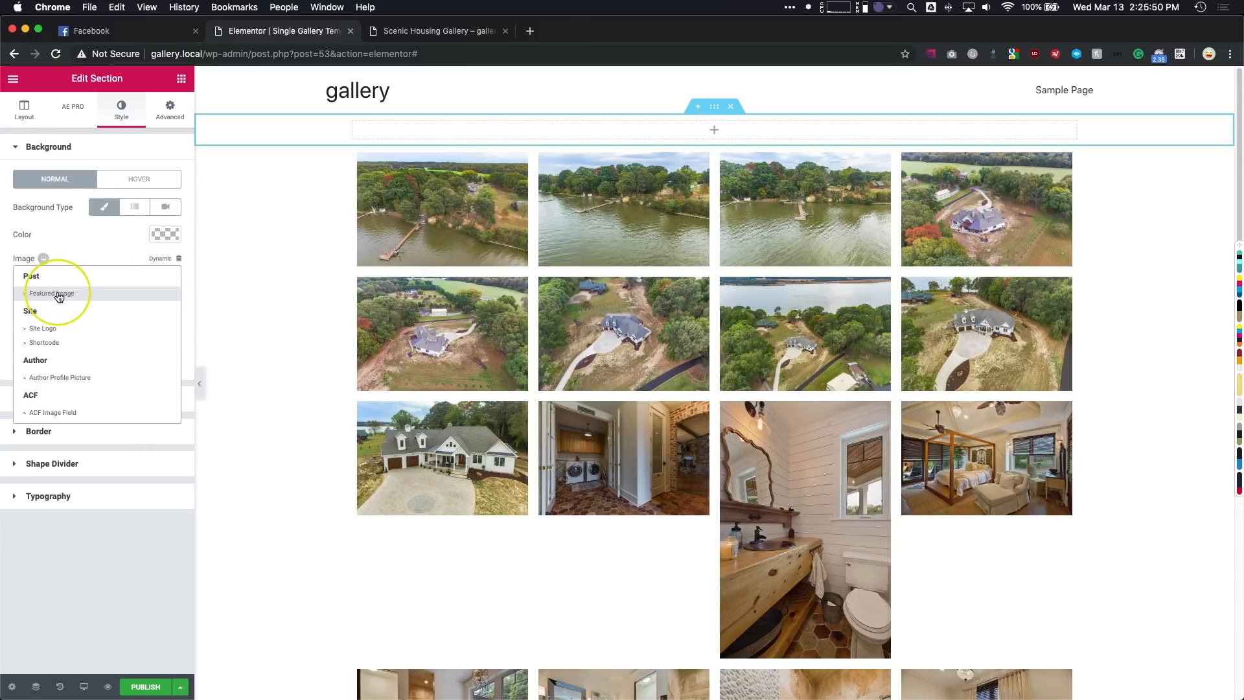
pyautogui.click(59, 296)
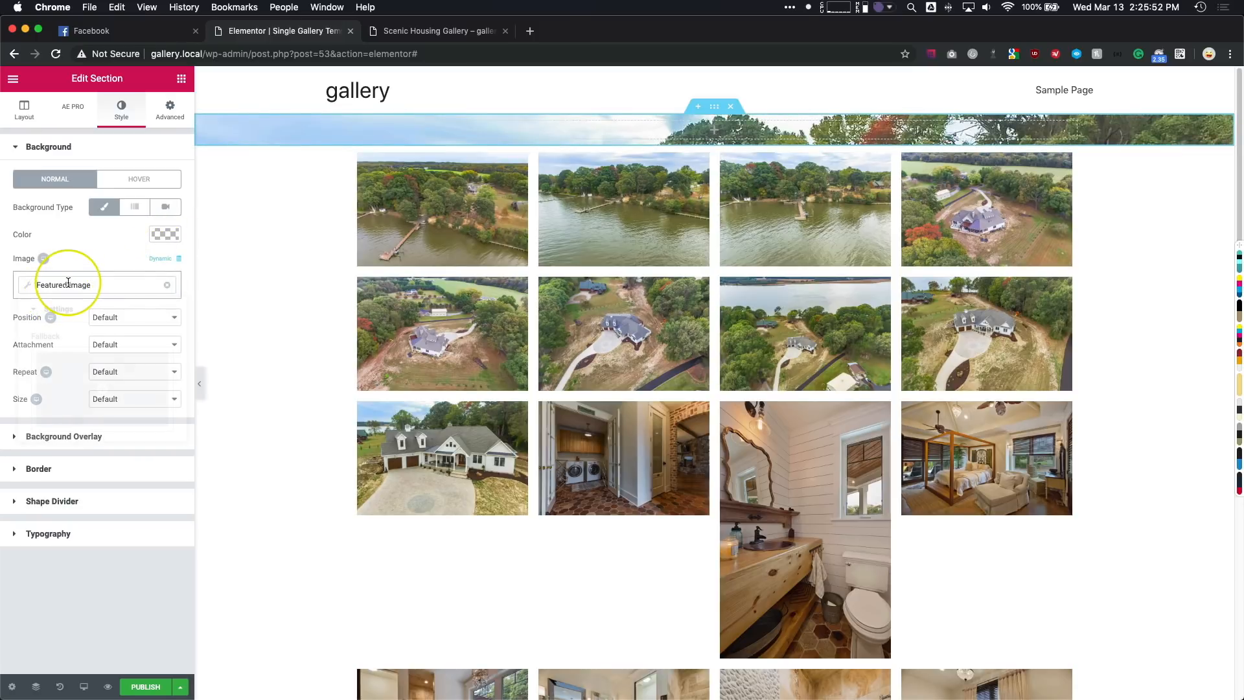
pyautogui.click(70, 292)
pyautogui.click(79, 264)
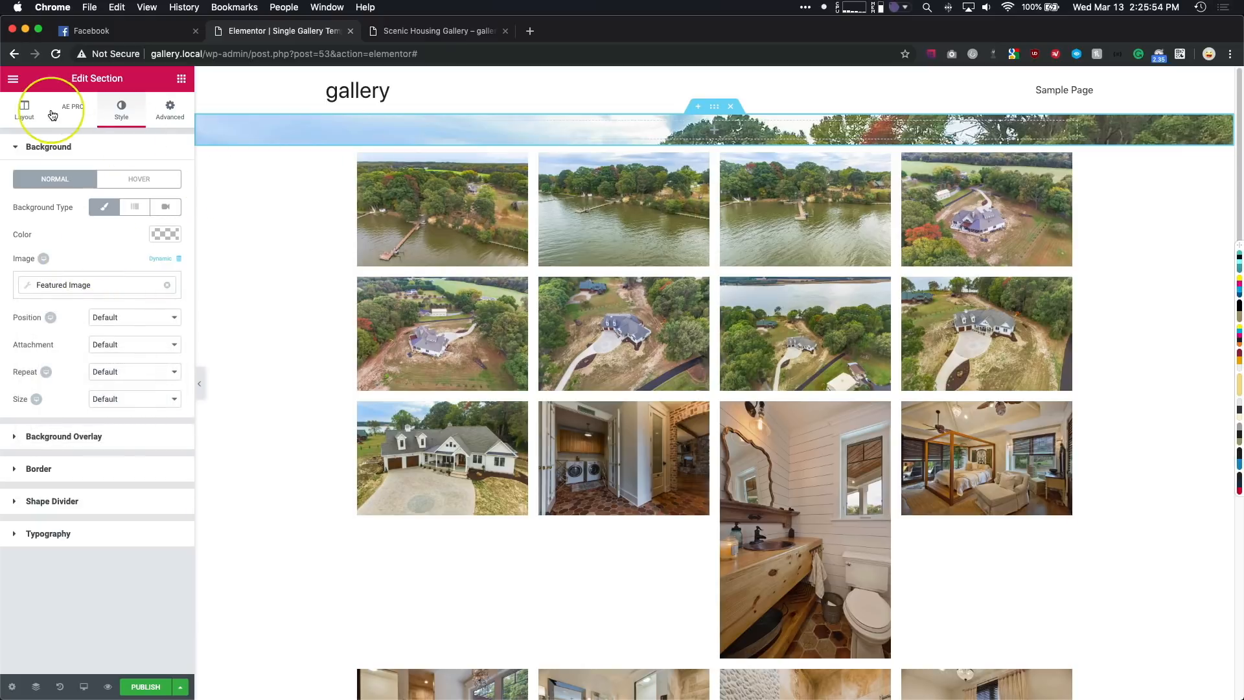
# - Set the featured-image section's Height to Min Height
pyautogui.click(26, 109)
pyautogui.click(103, 310)
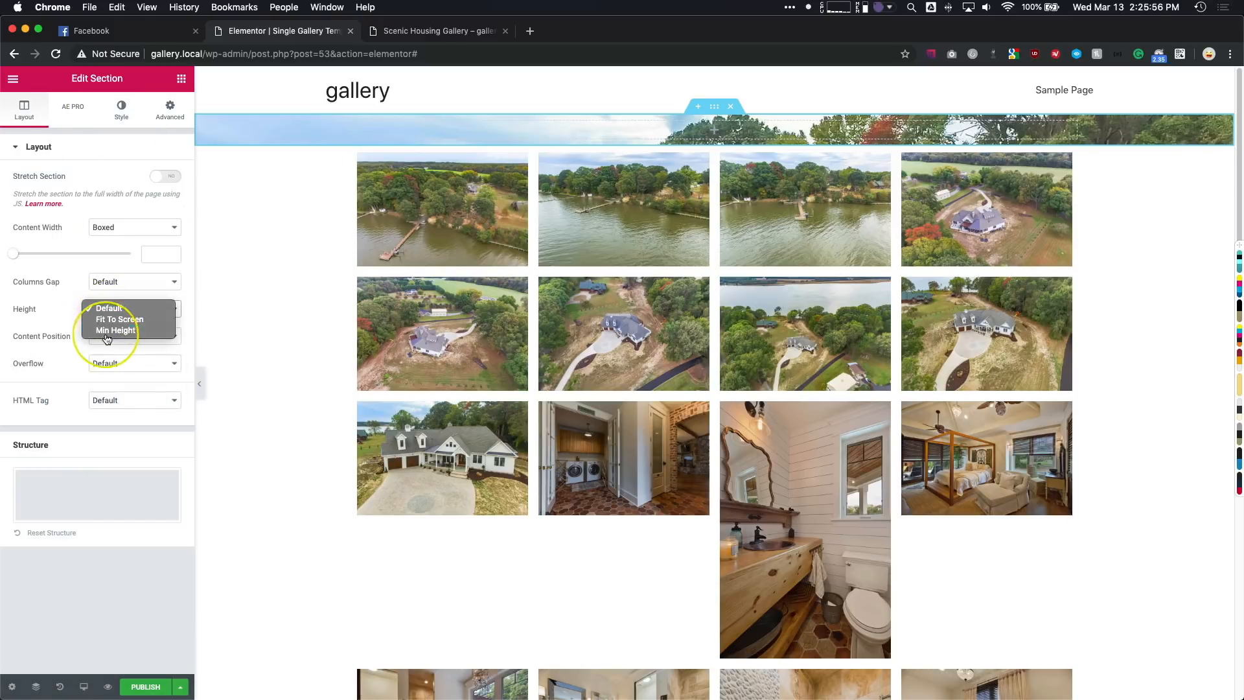
pyautogui.click(108, 330)
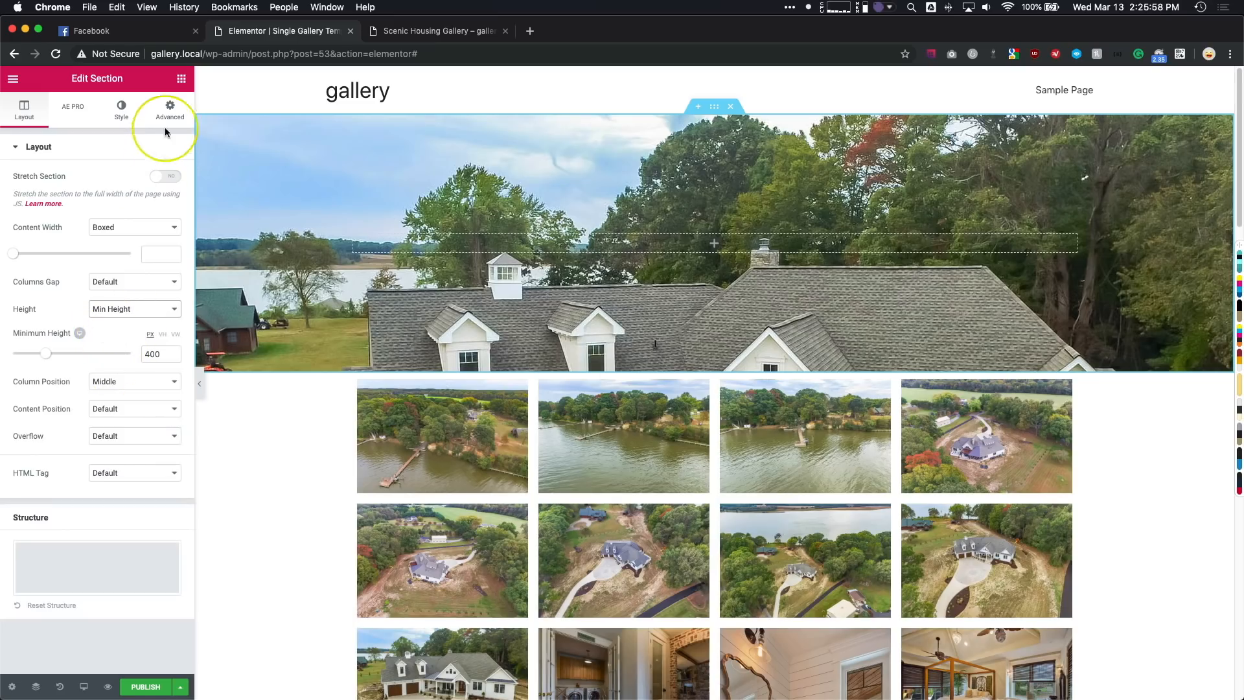
# - Add a Post Title widget inside the featured-image section and center its alignment
pyautogui.click(182, 79)
pyautogui.click(109, 128)
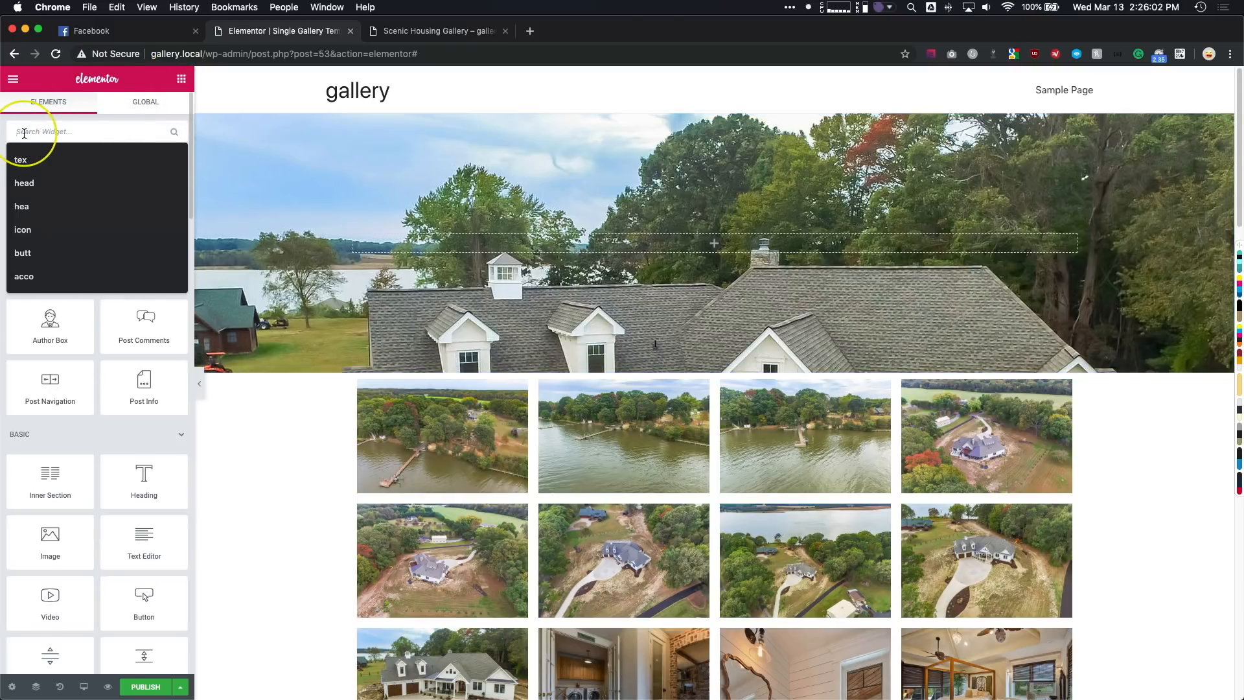
pyautogui.write('title')
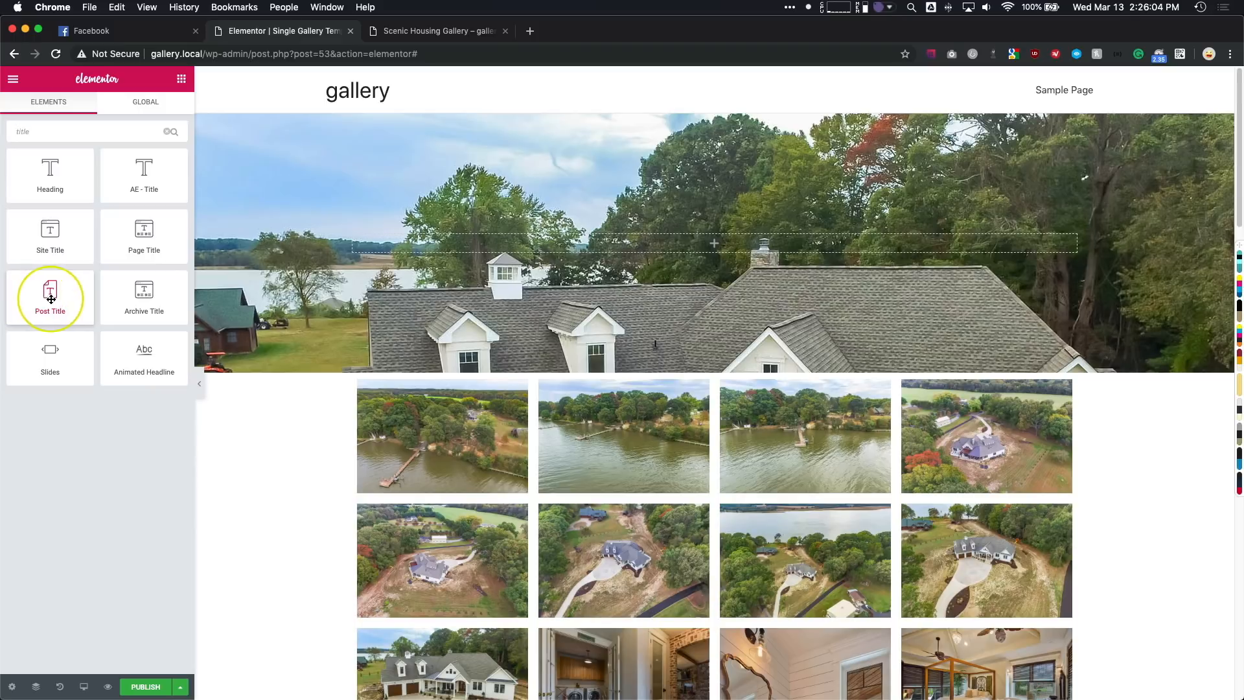
pyautogui.moveTo(50, 298); pyautogui.dragTo(458, 237)
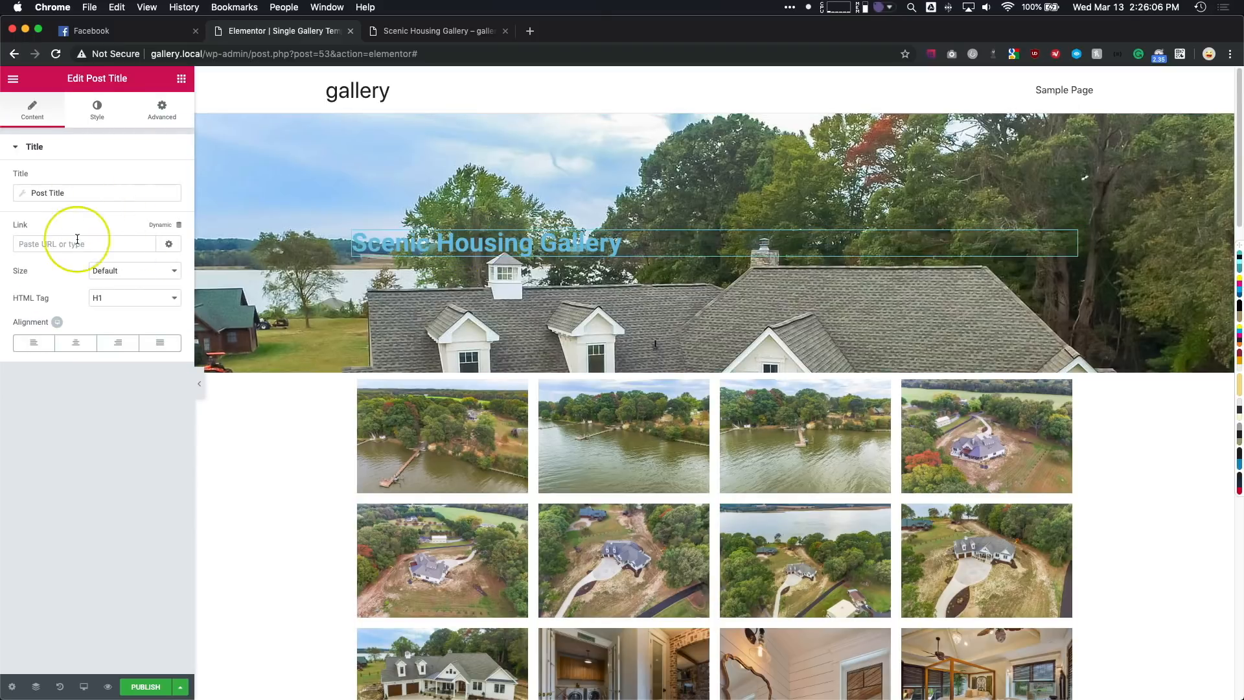
pyautogui.click(76, 342)
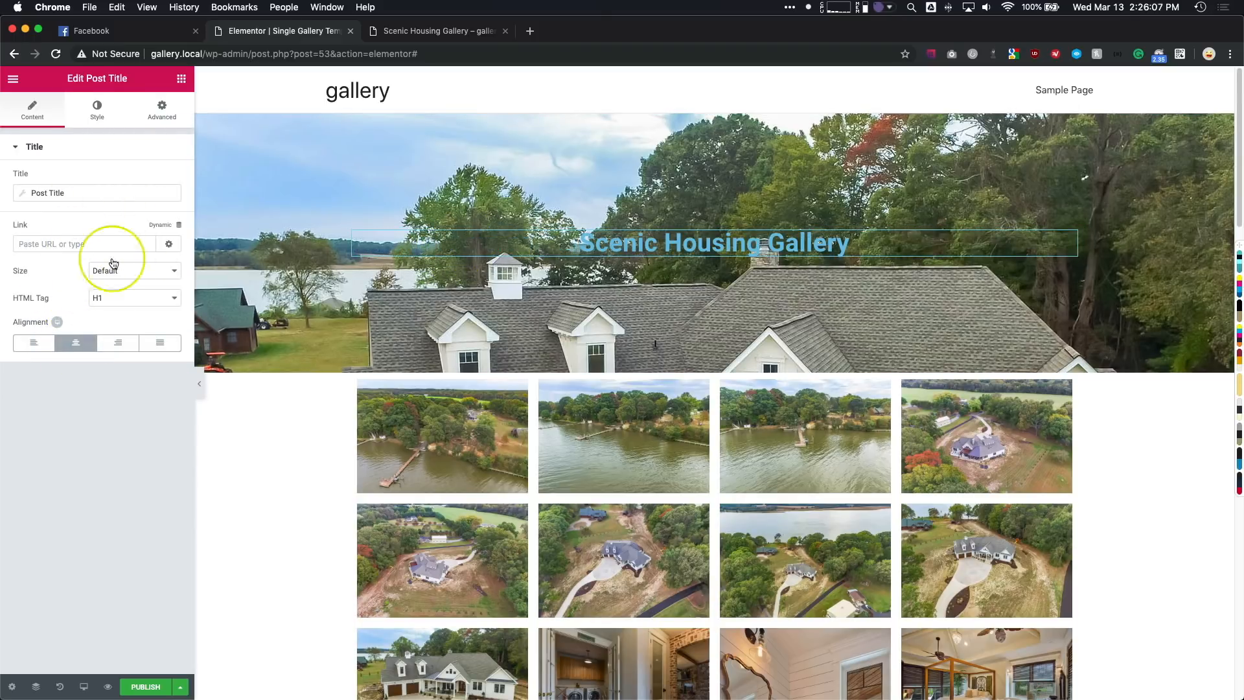
# - Try black (#000000) as the post title's text color
pyautogui.click(98, 109)
pyautogui.click(163, 182)
pyautogui.click(117, 332)
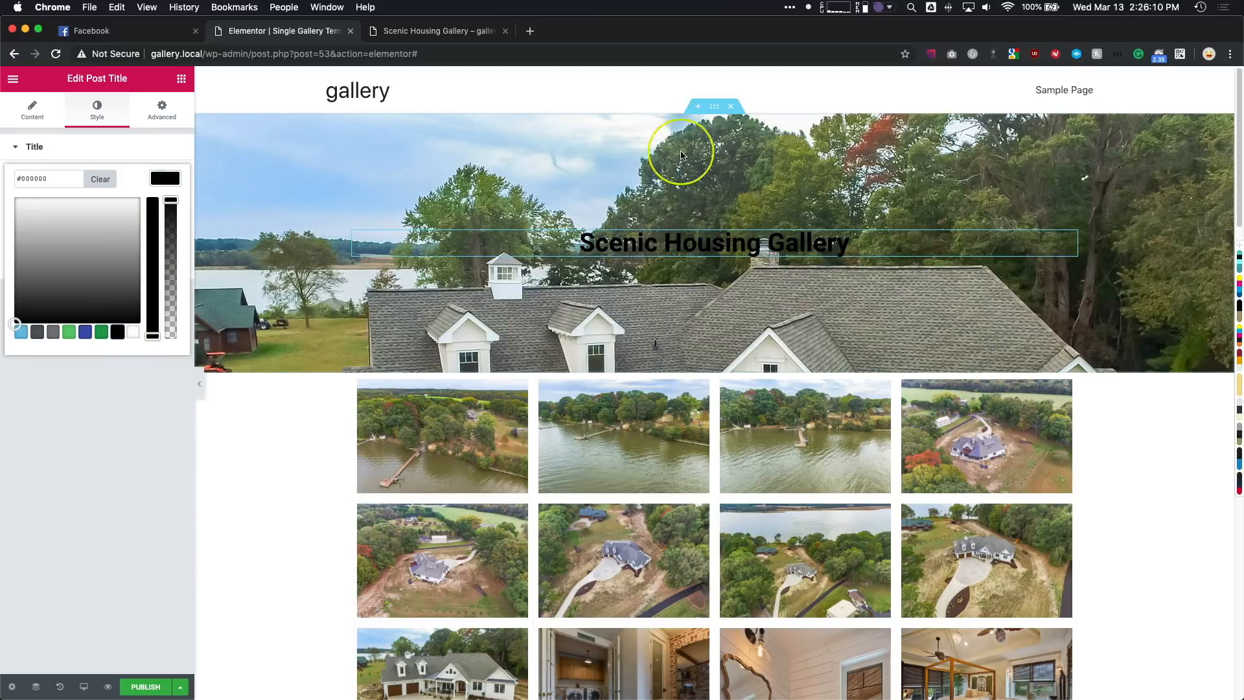
# - Add a Classic background overlay in black to the section behind the post title
pyautogui.click(714, 106)
pyautogui.click(120, 109)
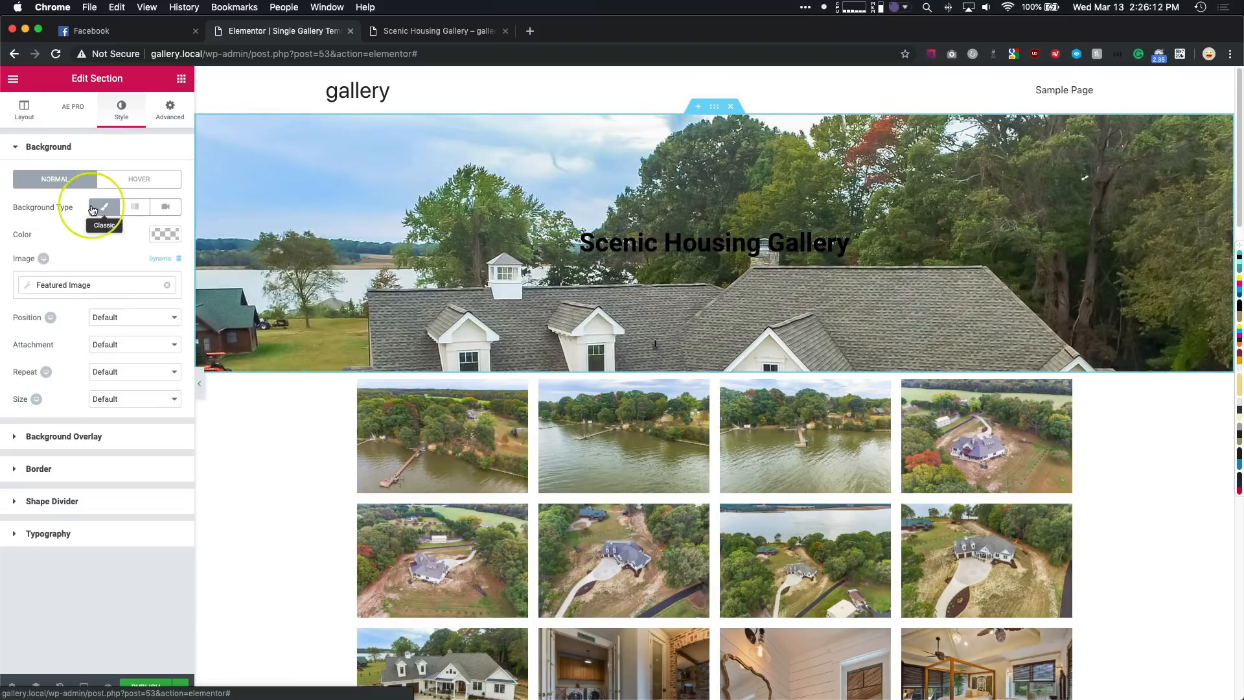
pyautogui.click(72, 147)
pyautogui.click(72, 181)
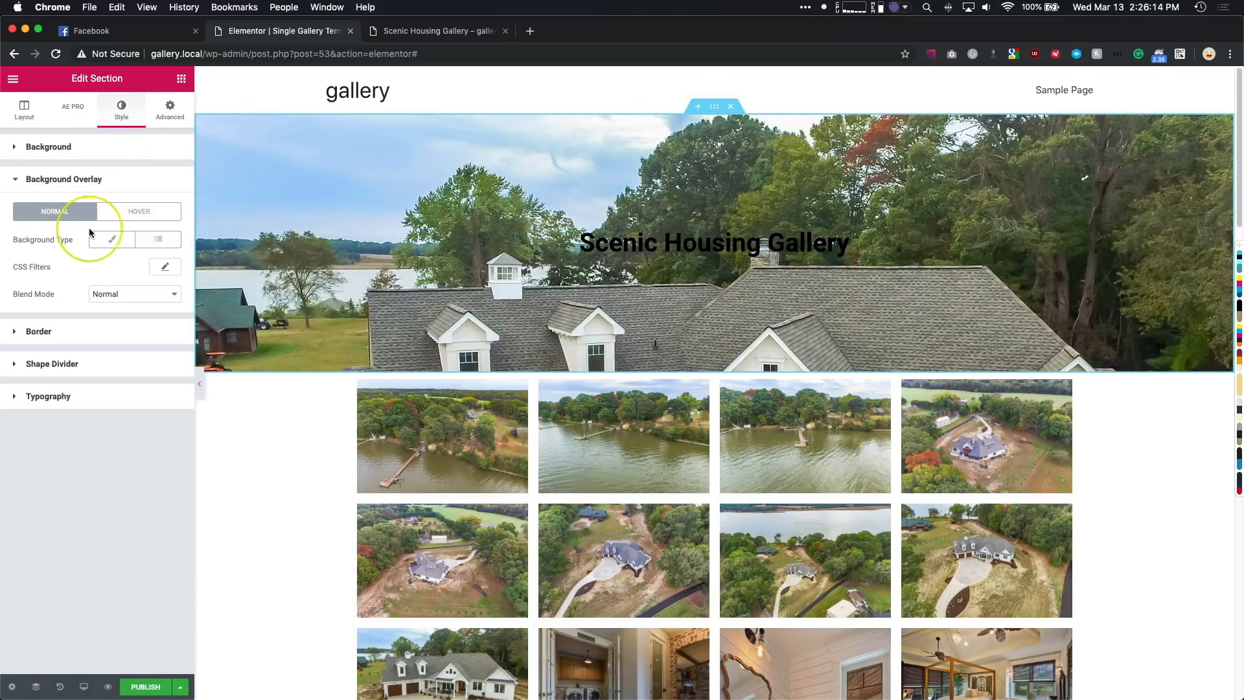
pyautogui.click(112, 239)
pyautogui.click(162, 268)
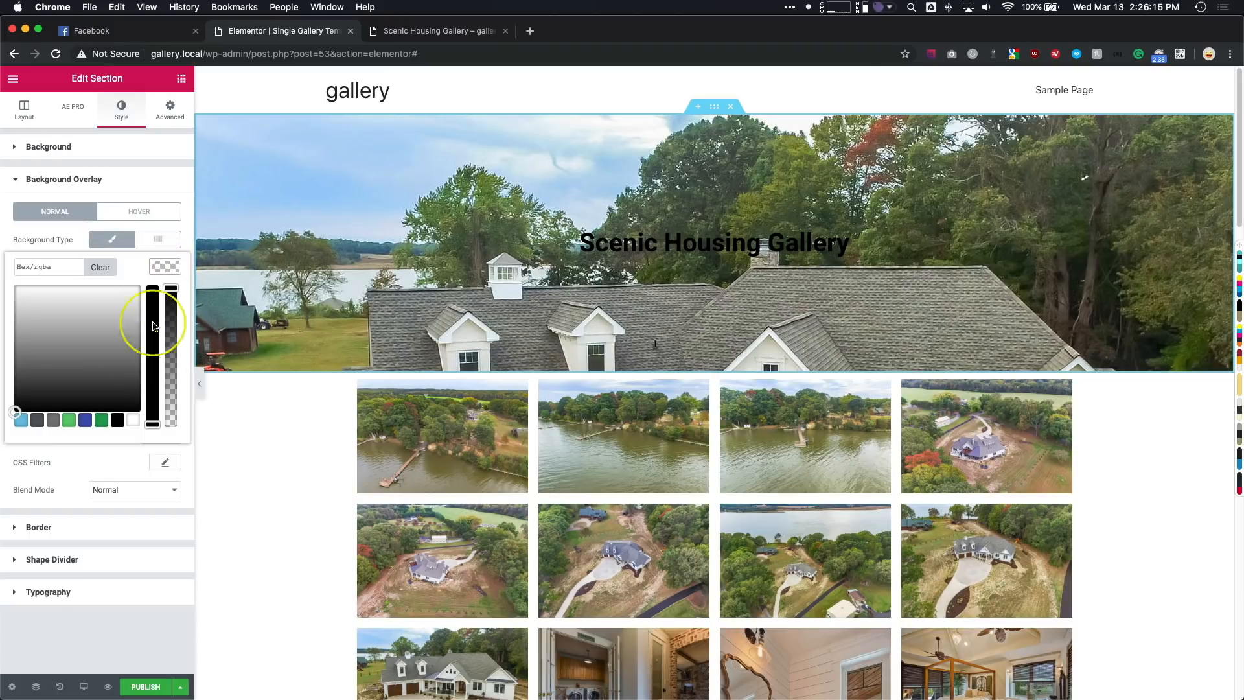
pyautogui.click(117, 420)
pyautogui.click(165, 266)
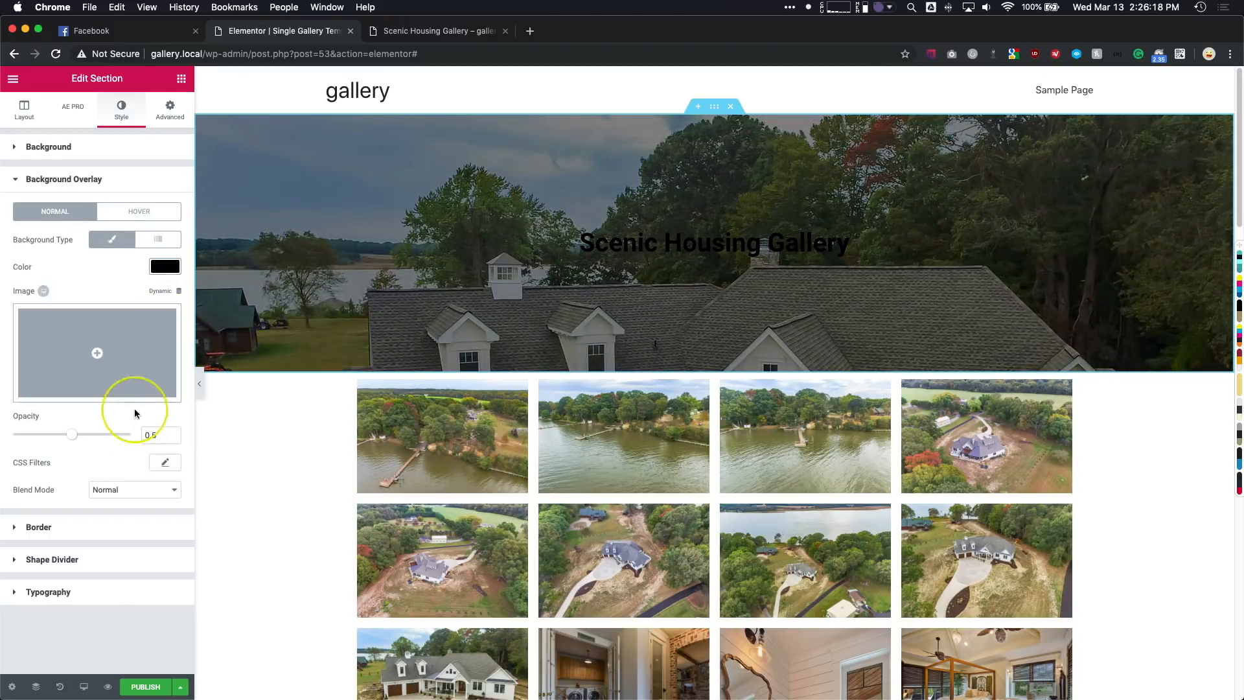
# - Set the post title's text color to white
pyautogui.click(375, 243)
pyautogui.click(97, 110)
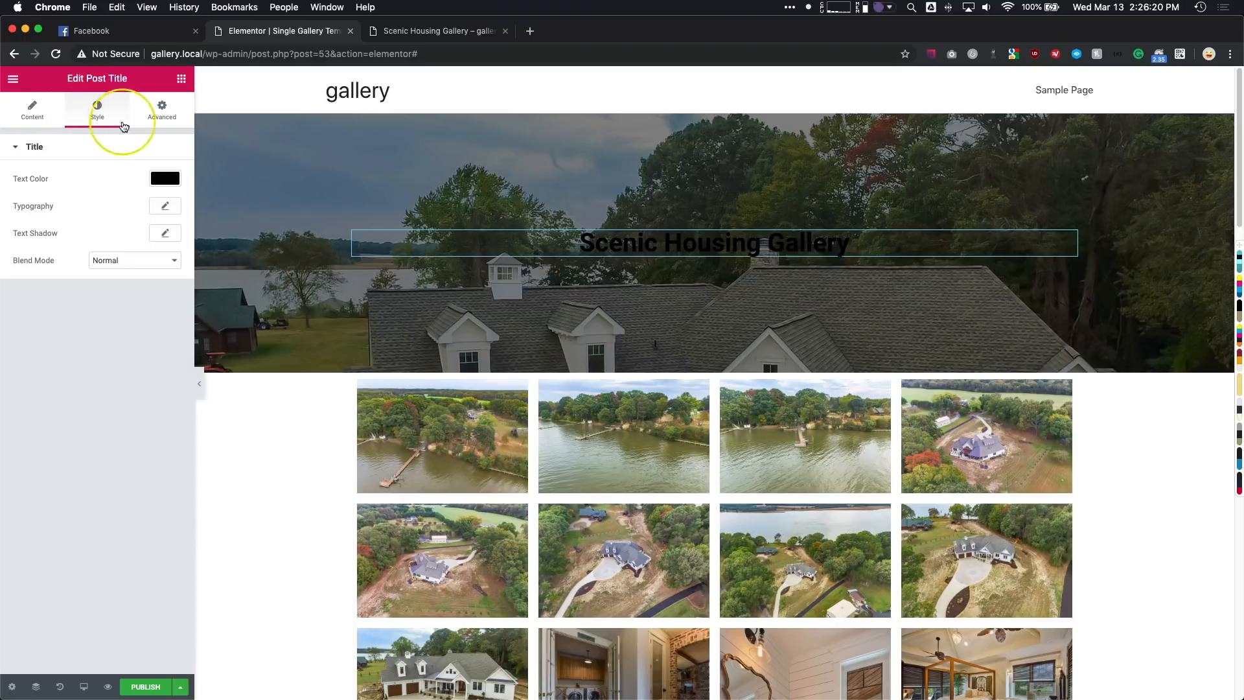
pyautogui.click(165, 178)
pyautogui.click(133, 333)
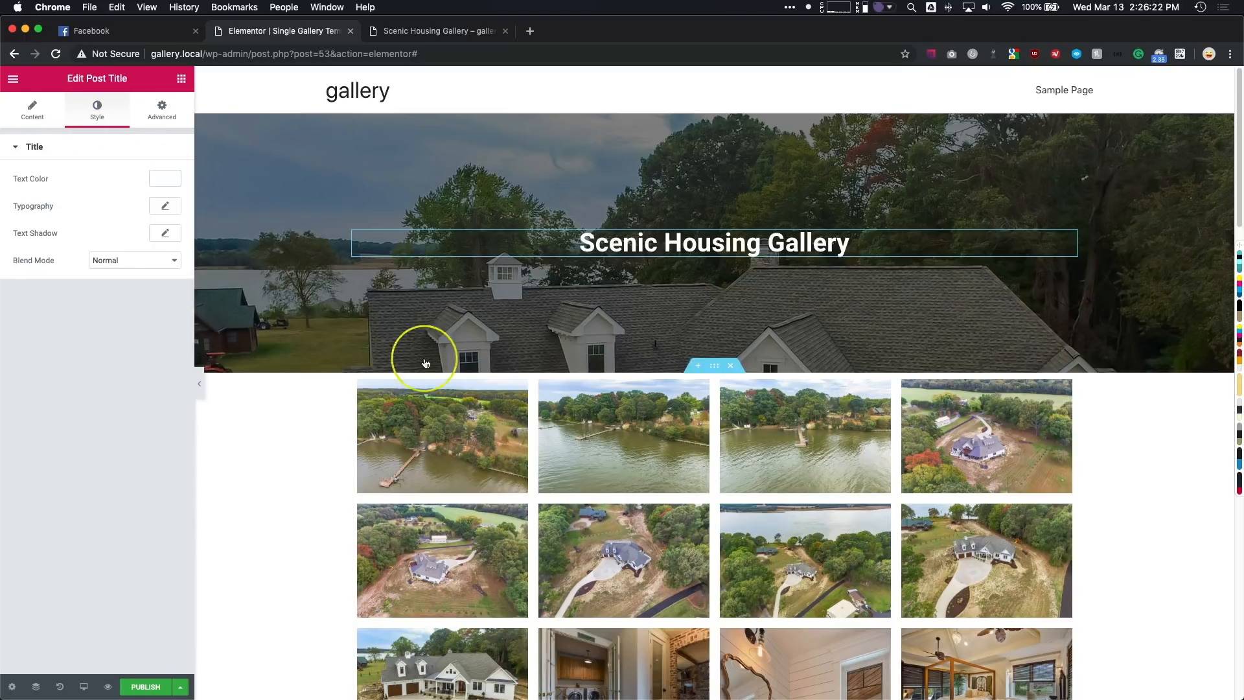
# - Set the header section's background image to position Center Center, attachment Scroll, No-repeat and size Cover
pyautogui.click(713, 112)
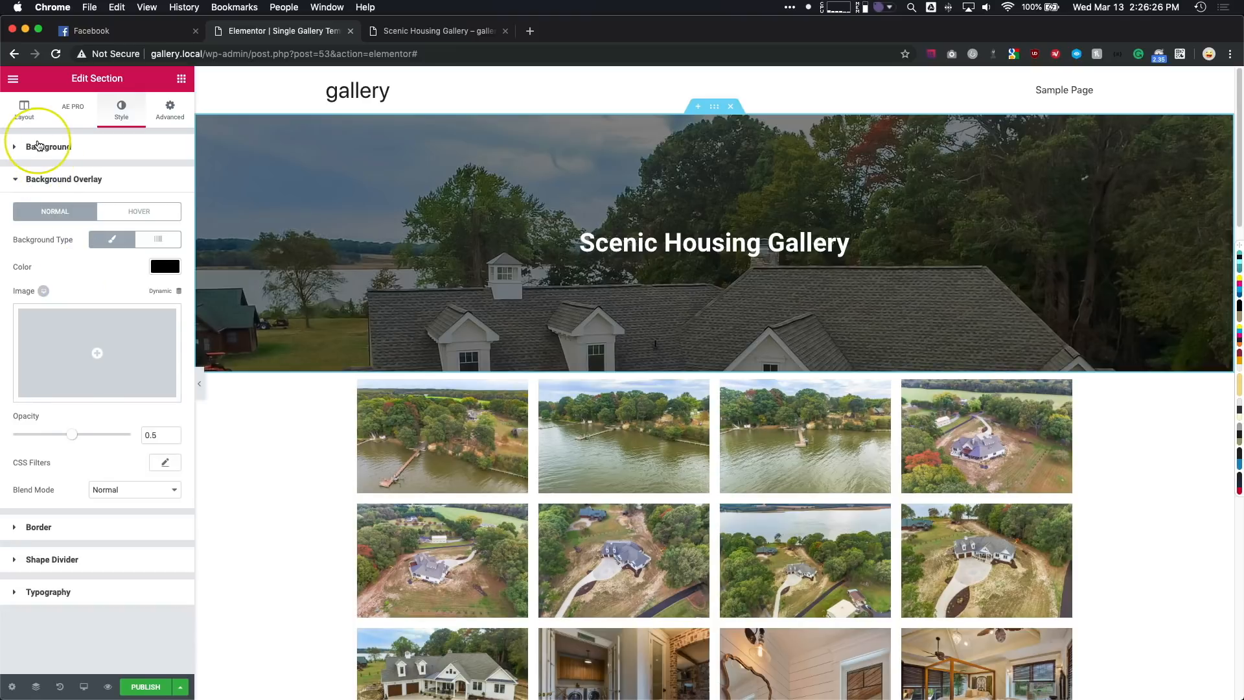
pyautogui.click(39, 147)
pyautogui.click(112, 326)
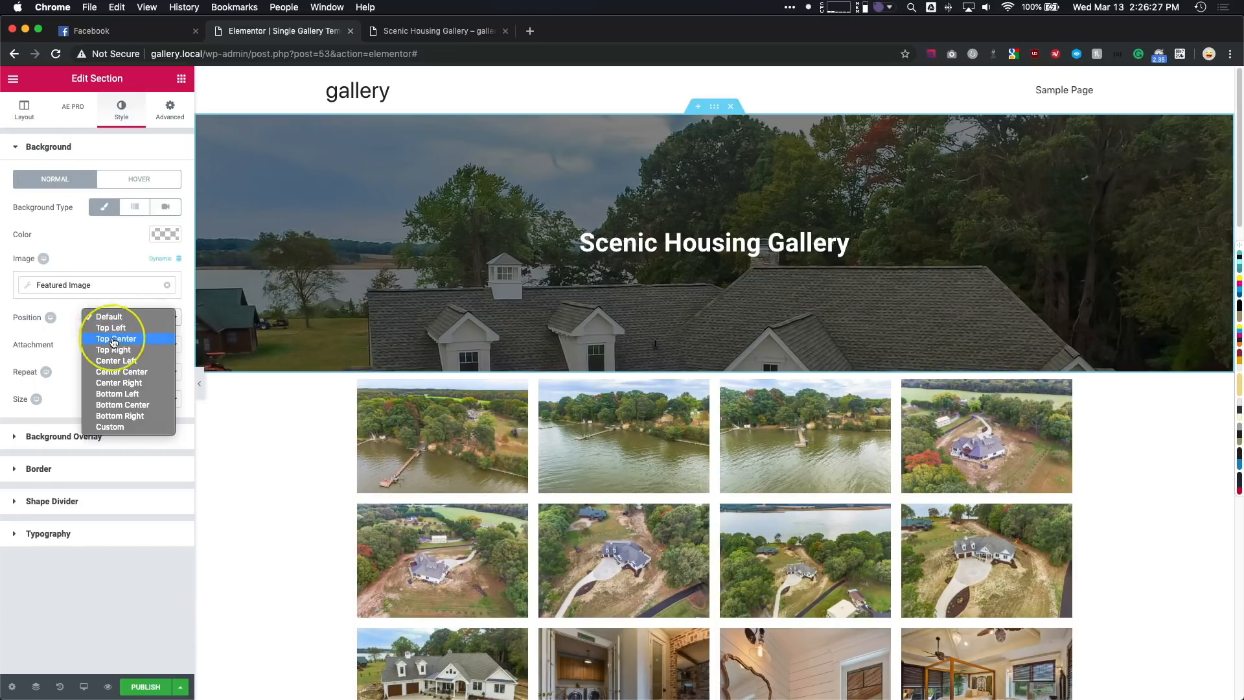
pyautogui.click(119, 371)
pyautogui.click(124, 344)
pyautogui.click(120, 355)
pyautogui.click(119, 372)
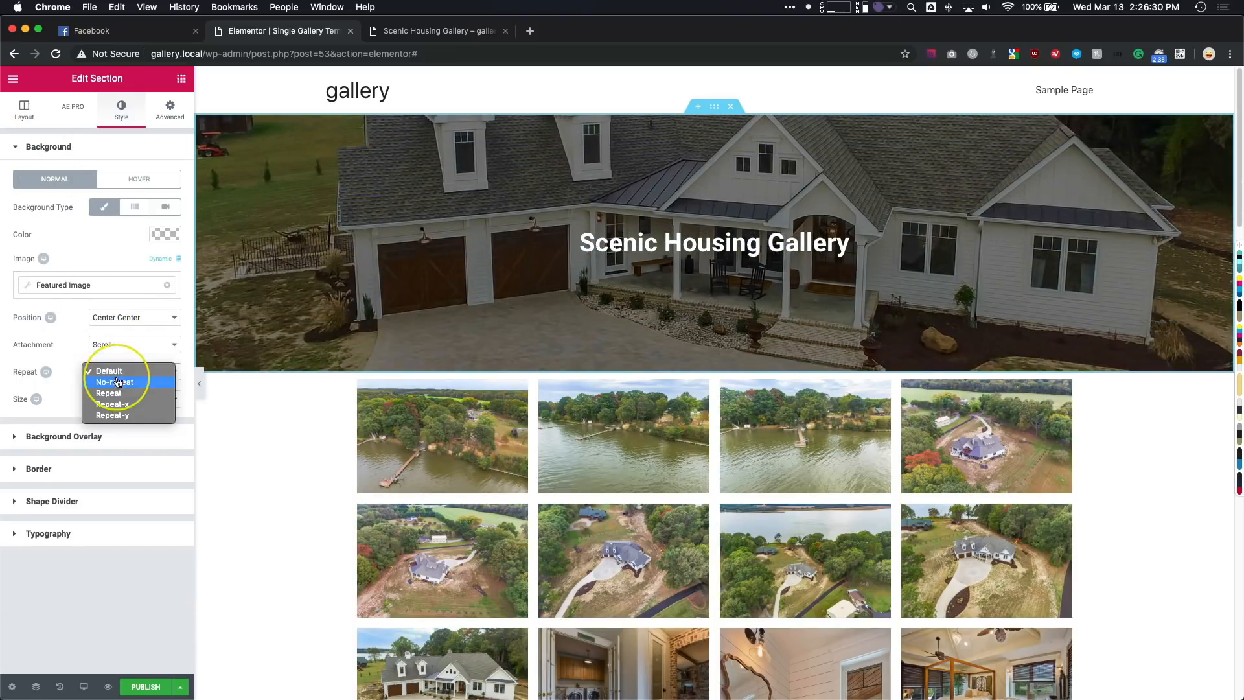
pyautogui.click(115, 382)
pyautogui.click(119, 398)
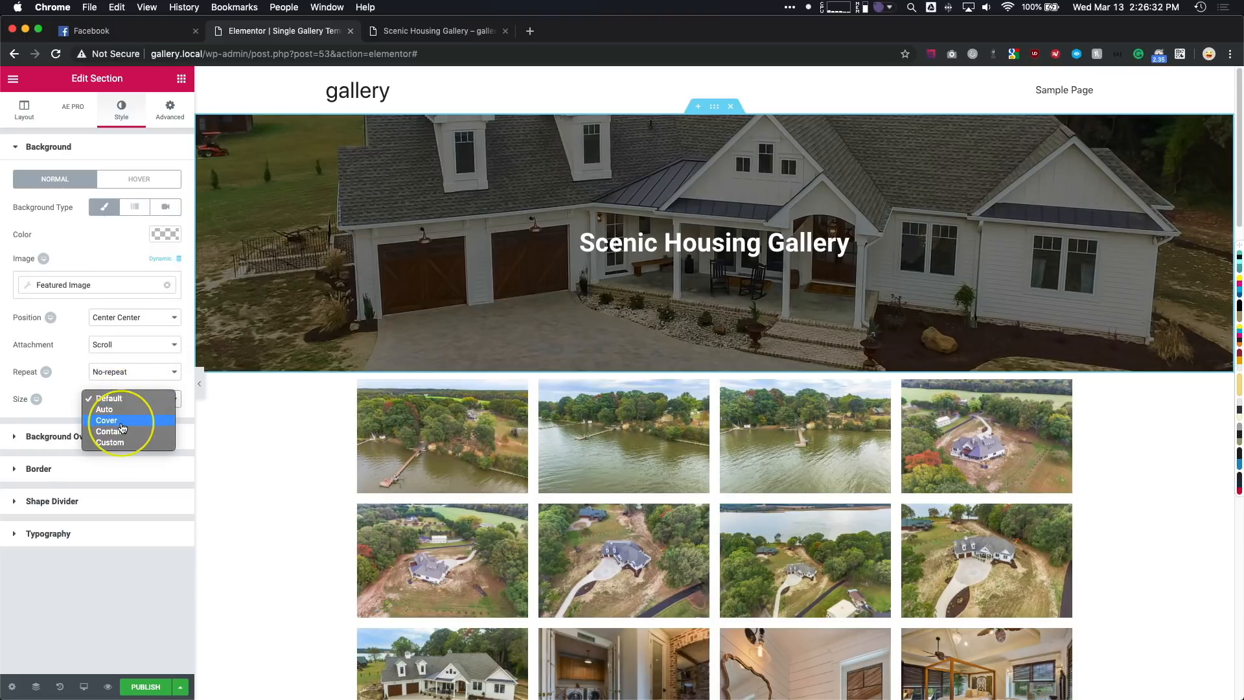
pyautogui.click(121, 422)
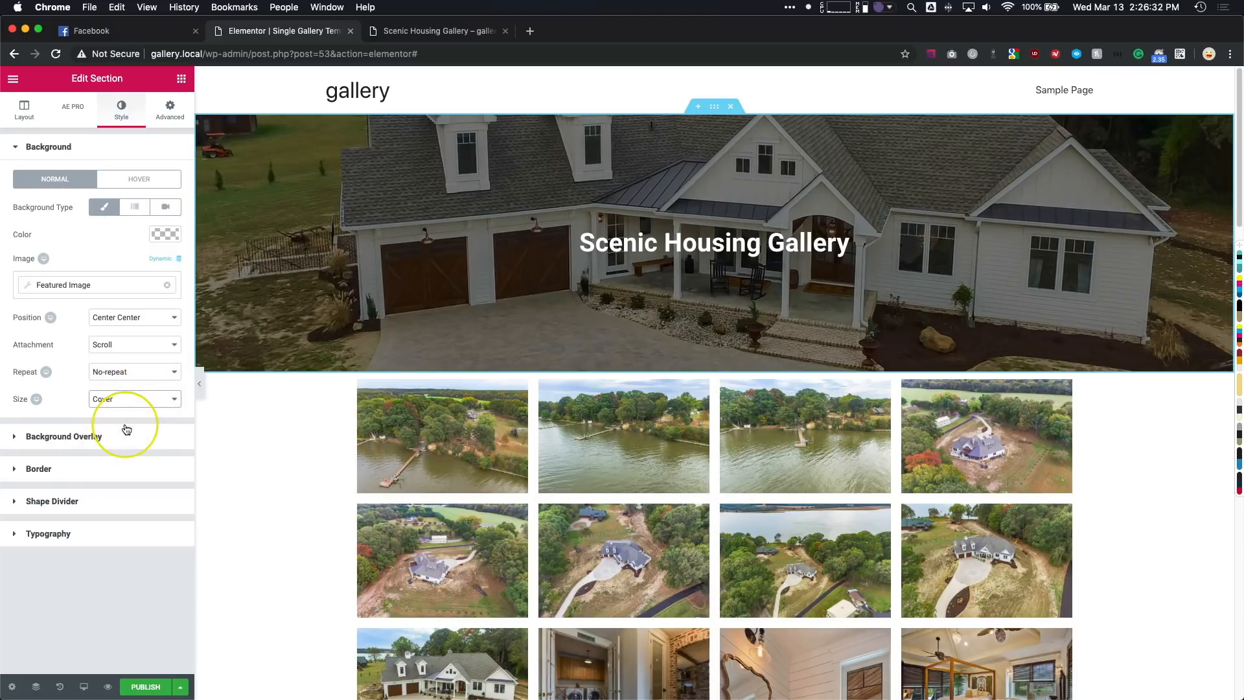
# - Try the Contain and Custom sizes for the header section's background image, returning it to Cover
pyautogui.click(117, 399)
pyautogui.click(120, 409)
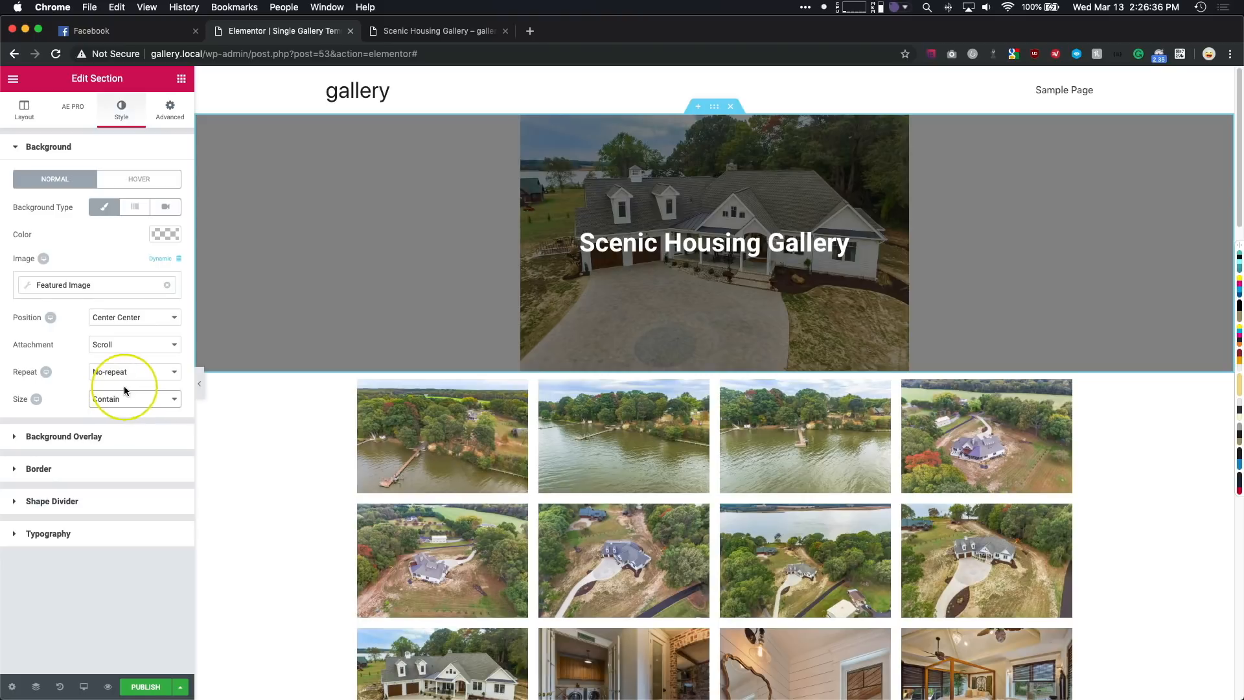
pyautogui.click(124, 397)
pyautogui.click(125, 410)
pyautogui.click(125, 400)
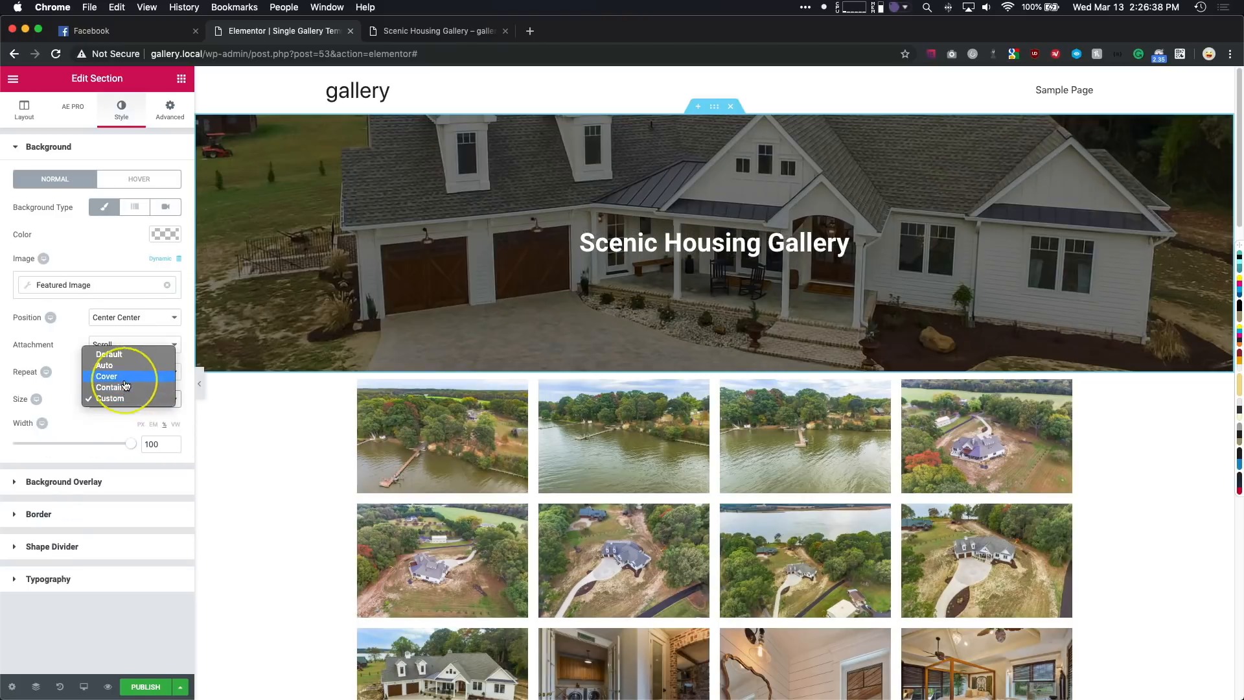
pyautogui.click(130, 444)
pyautogui.moveTo(132, 444)
pyautogui.mouseDown()
pyautogui.moveTo(108, 447)
pyautogui.moveTo(140, 444)
pyautogui.mouseUp()
pyautogui.click(135, 400)
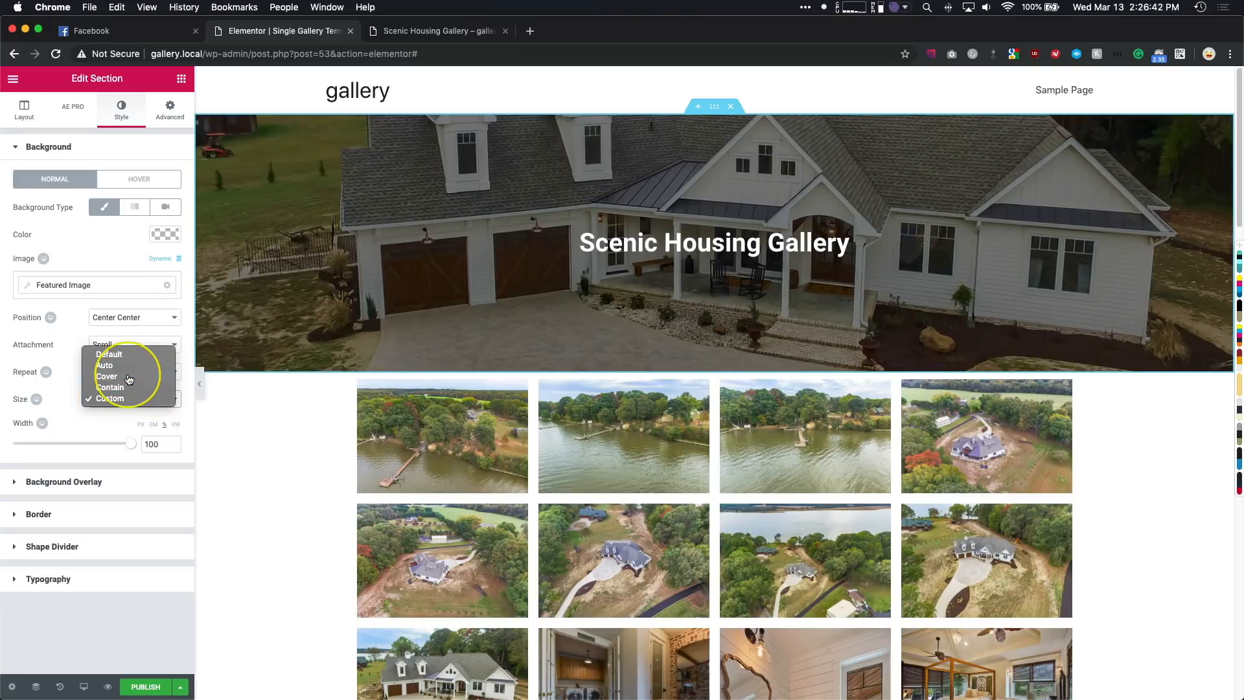
pyautogui.click(127, 377)
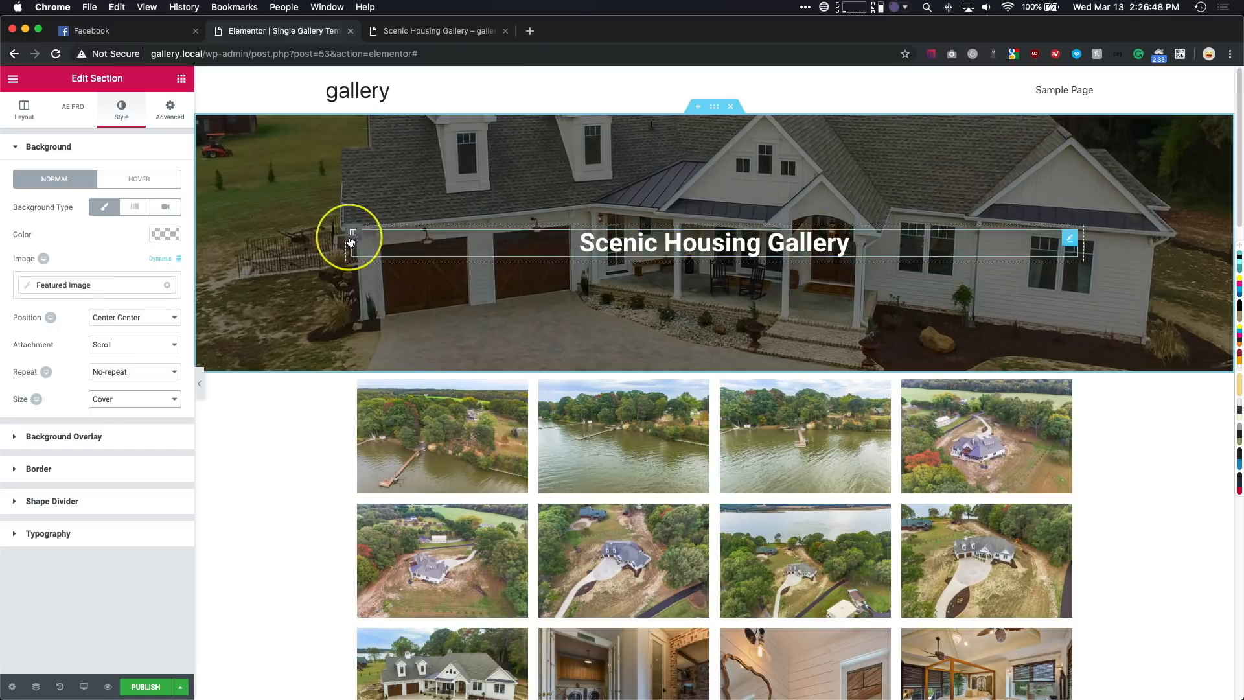
# - Publish the single gallery template with a display condition including all Galleries
pyautogui.scroll(-5, 347, 236)
pyautogui.scroll(5, 388, 350)
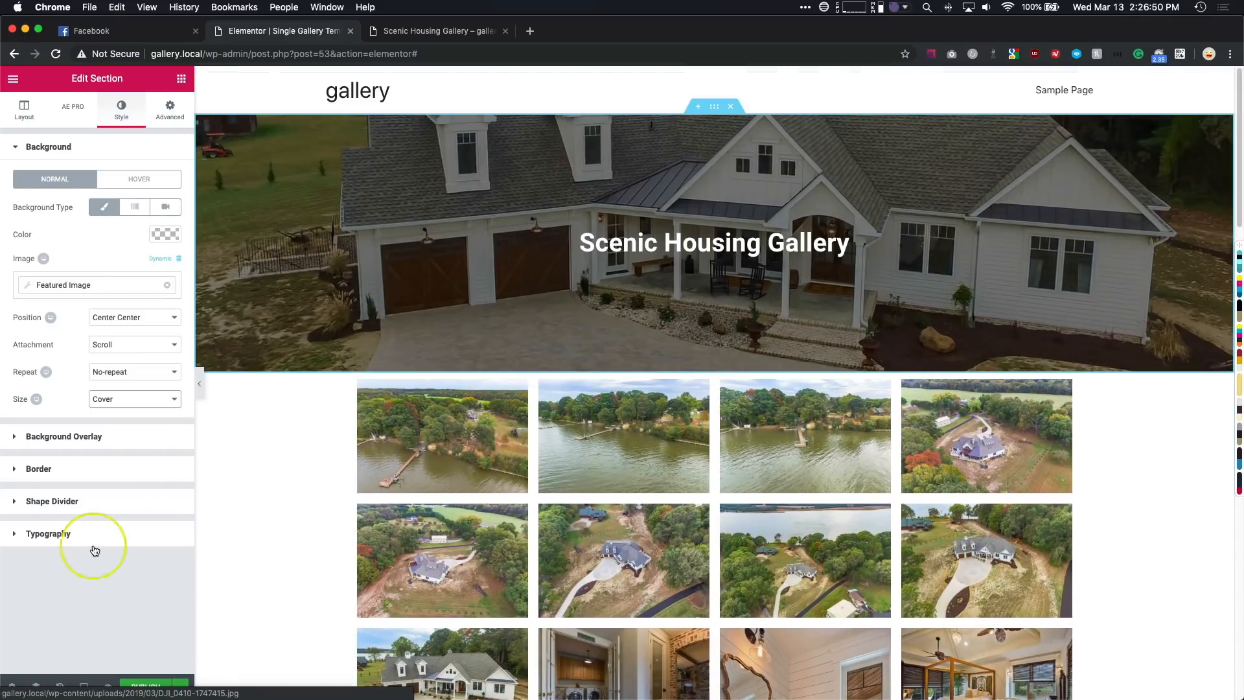
pyautogui.click(145, 686)
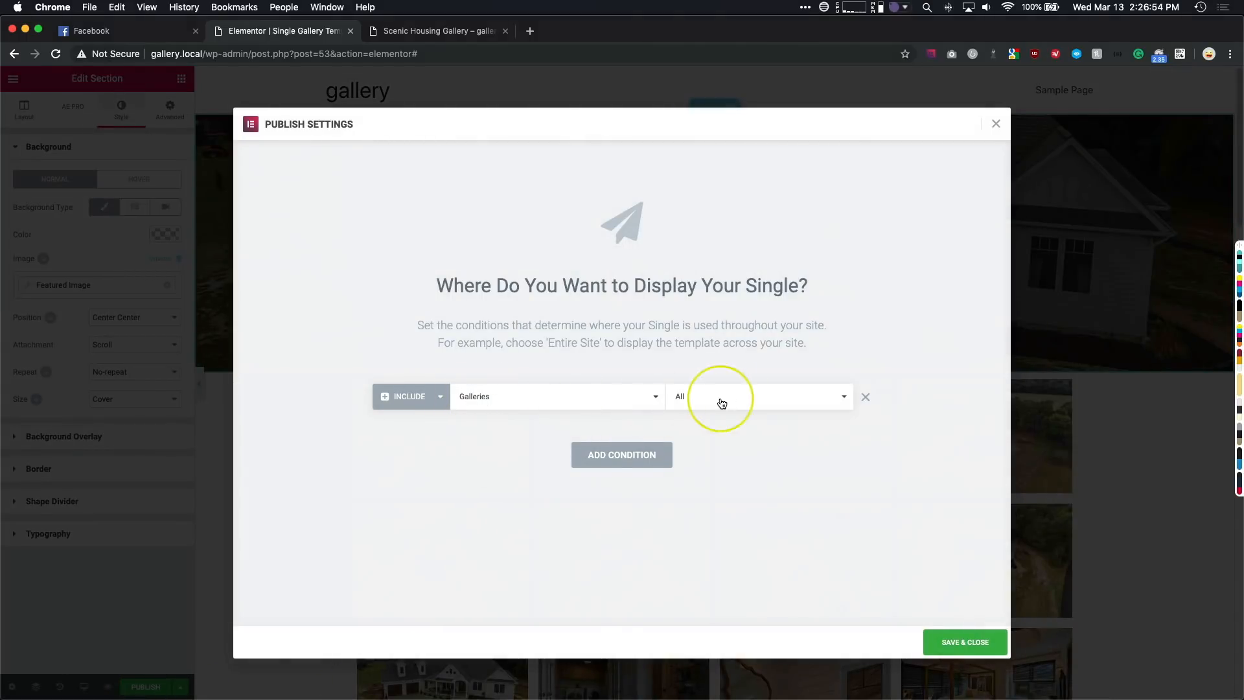
pyautogui.click(974, 642)
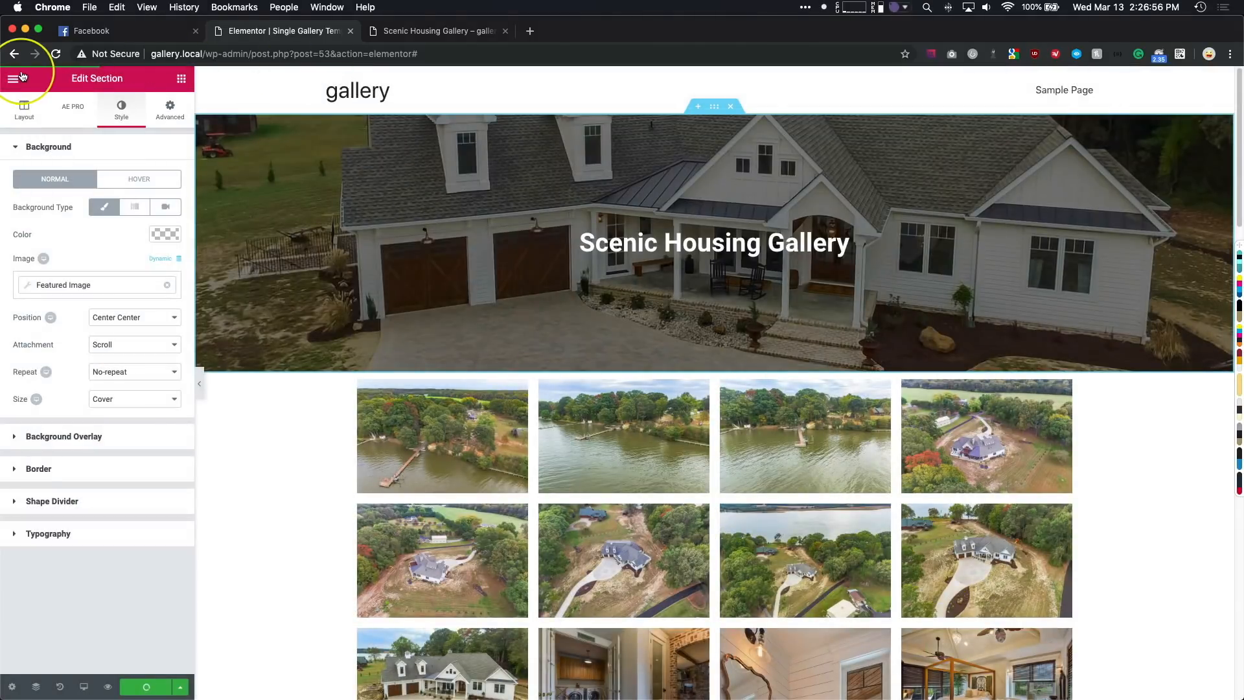
# - Reload the live Scenic Housing Gallery page and examine its title header and image grid
pyautogui.click(440, 31)
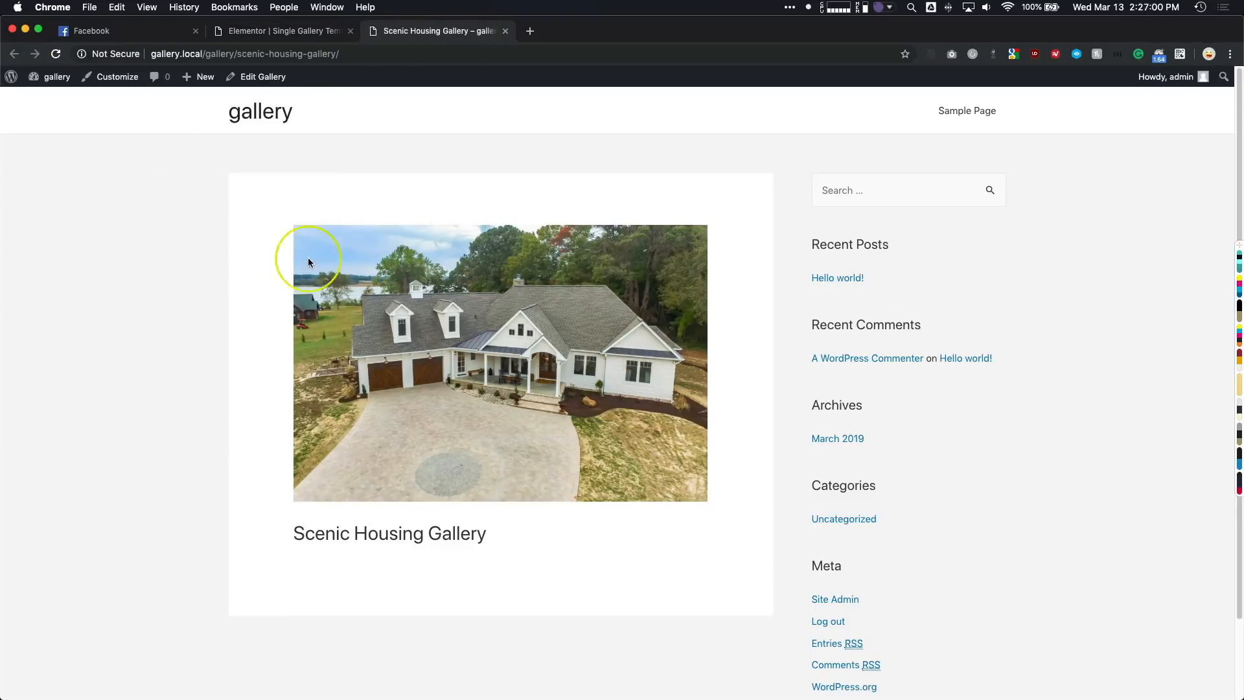
pyautogui.moveTo(203, 57); pyautogui.dragTo(364, 56)
pyautogui.click(173, 185)
pyautogui.press('super+r')
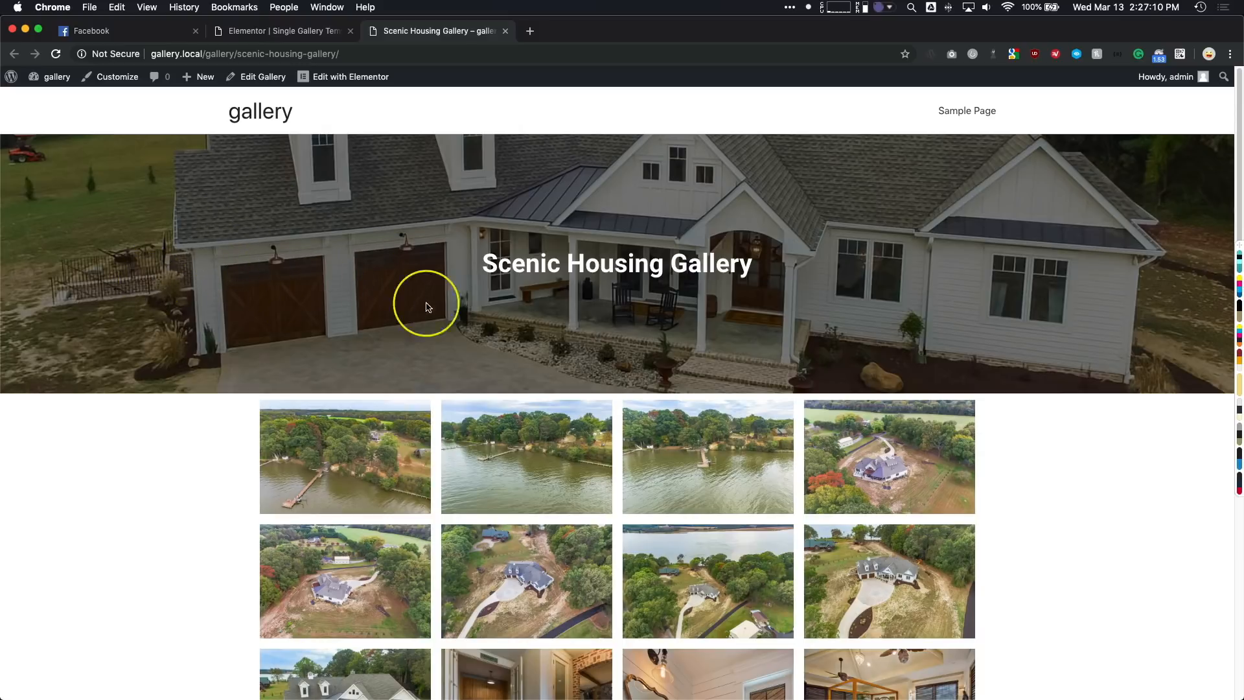
pyautogui.moveTo(485, 263); pyautogui.dragTo(750, 263)
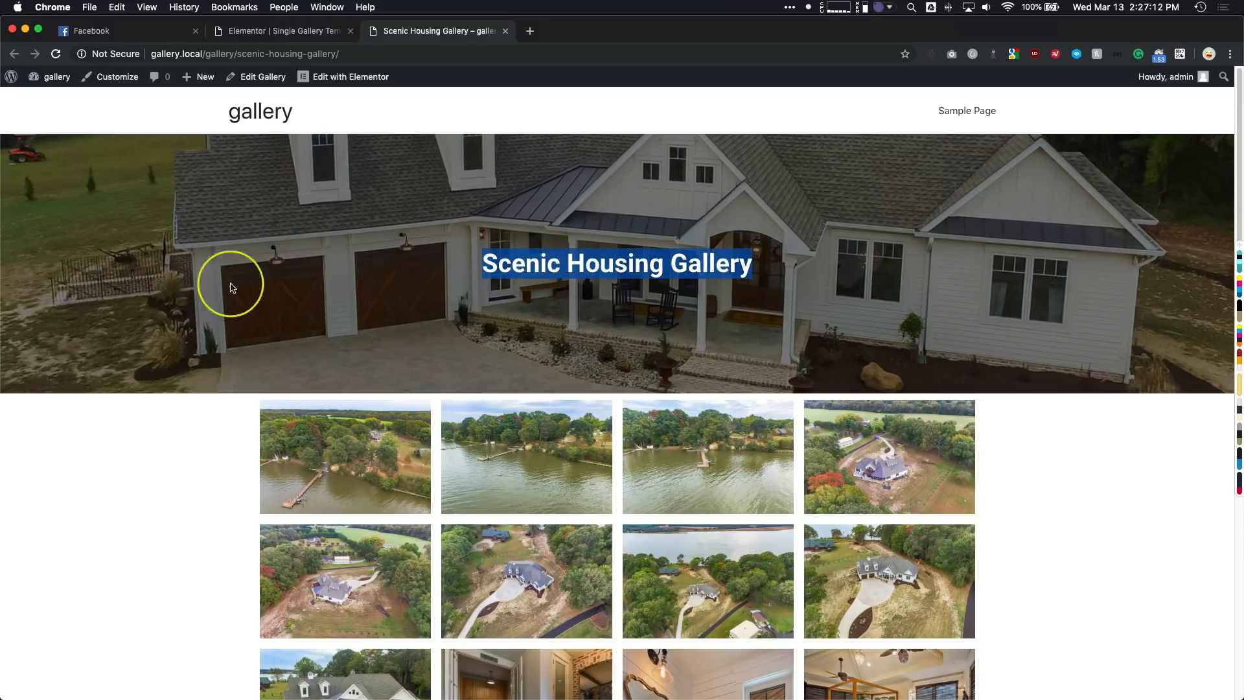
pyautogui.scroll(-10, 191, 289)
pyautogui.scroll(-4, 193, 289)
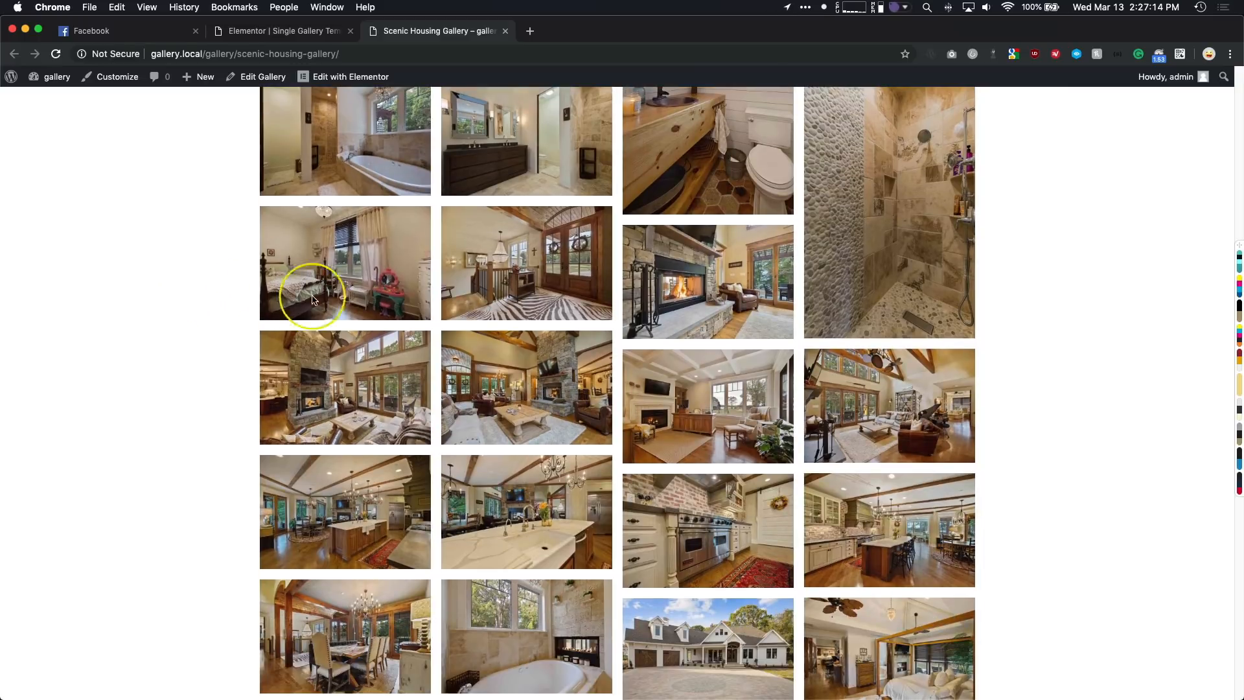
pyautogui.scroll(-12, 300, 353)
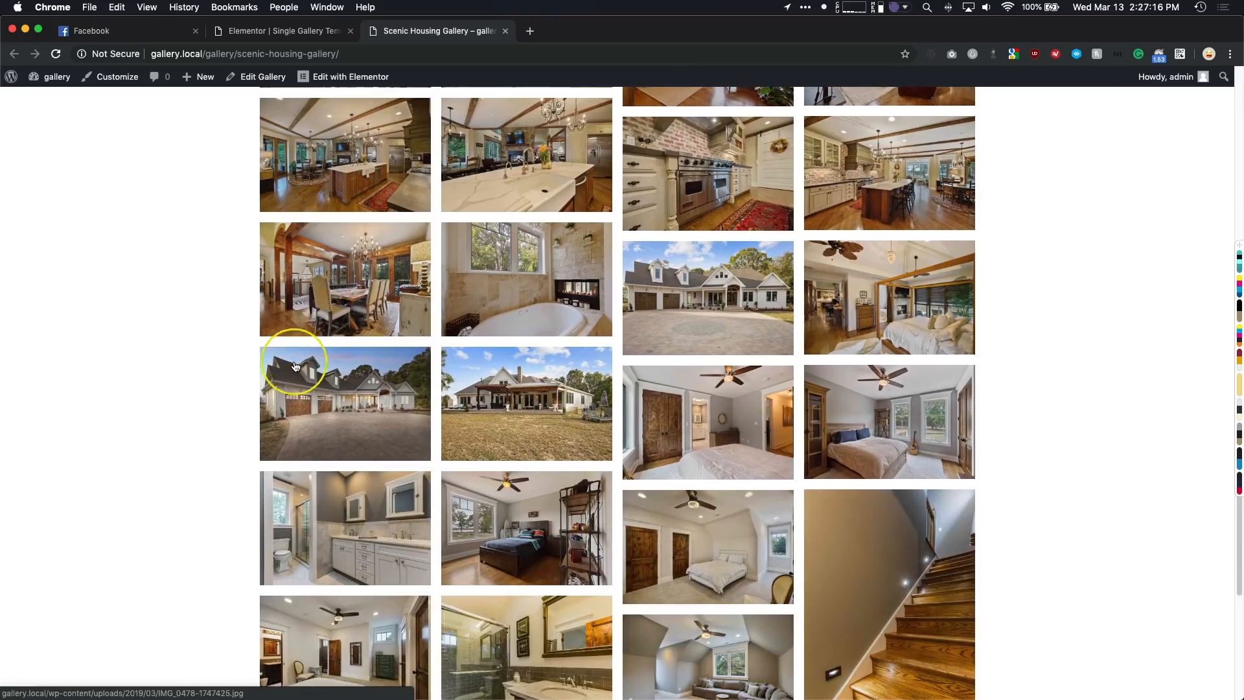
pyautogui.scroll(20, 302, 351)
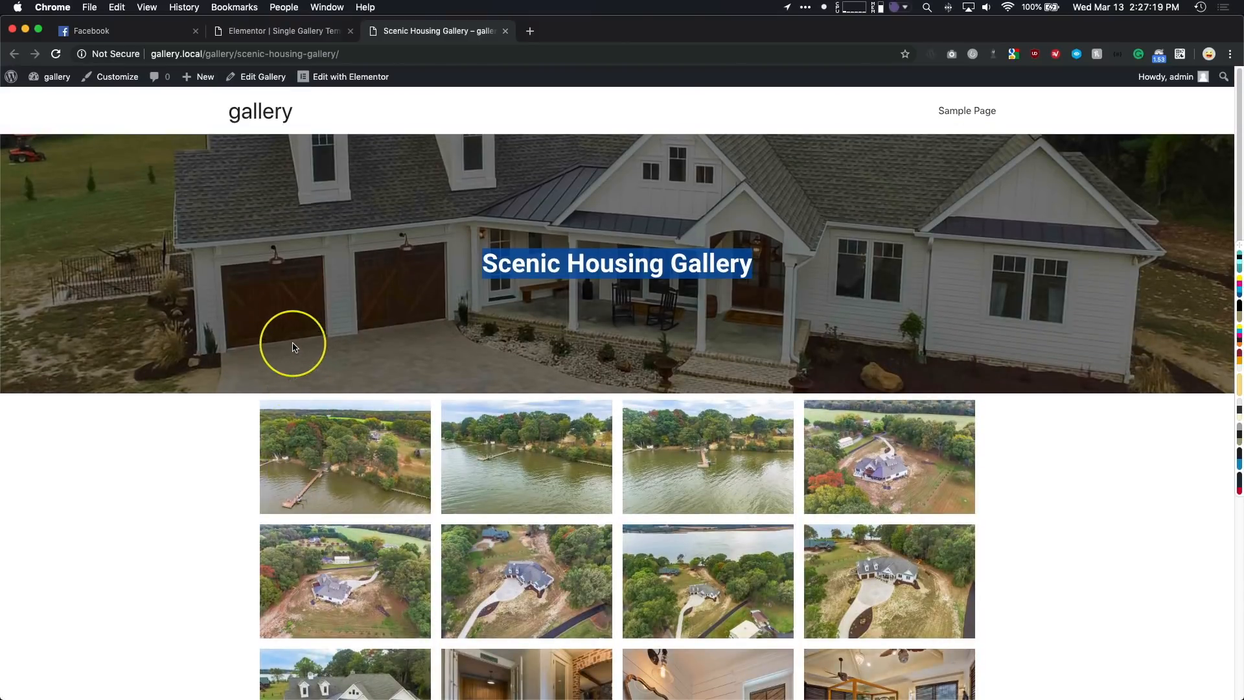
# - Open the first gallery image in the lightbox, browse forward through the following images and close it
pyautogui.click(334, 437)
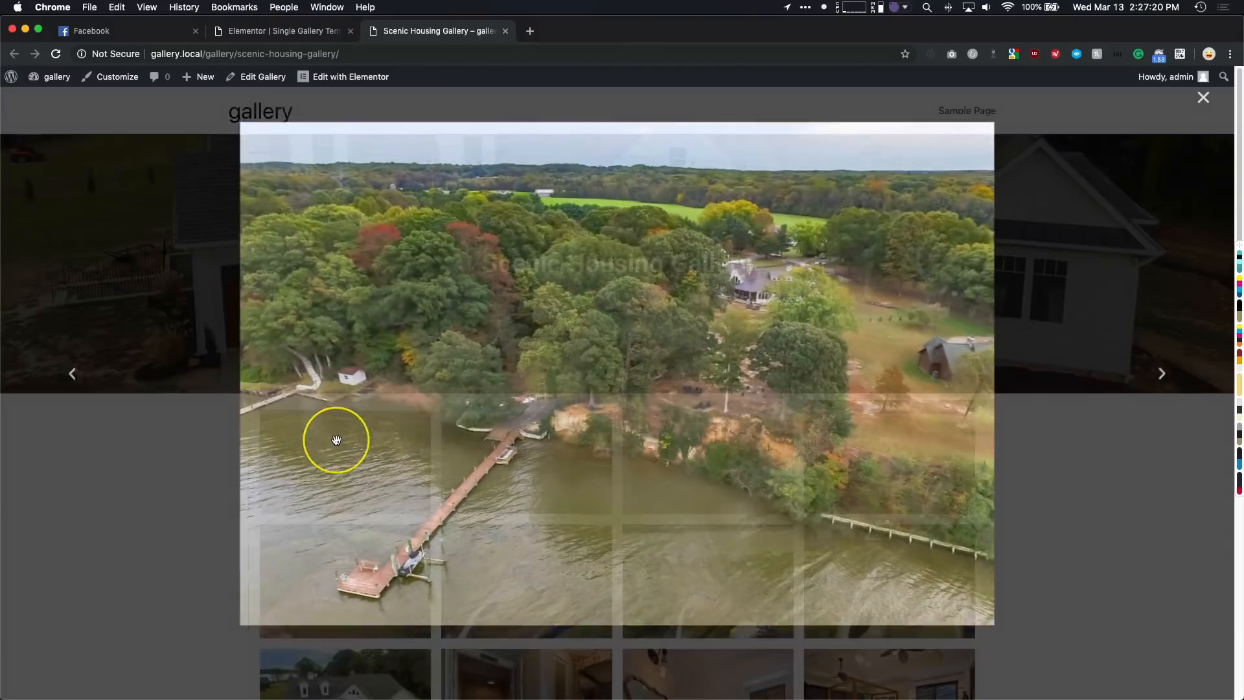
pyautogui.click(1183, 374)
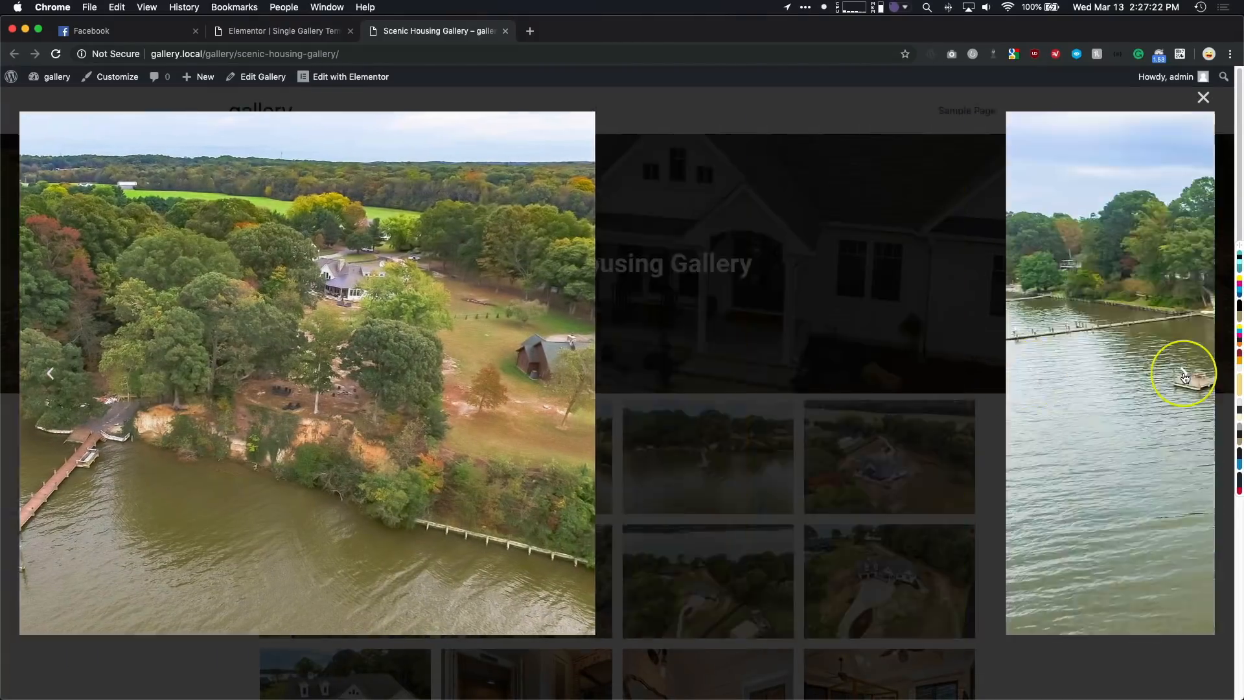
pyautogui.click(1183, 375)
pyautogui.click(1183, 375)
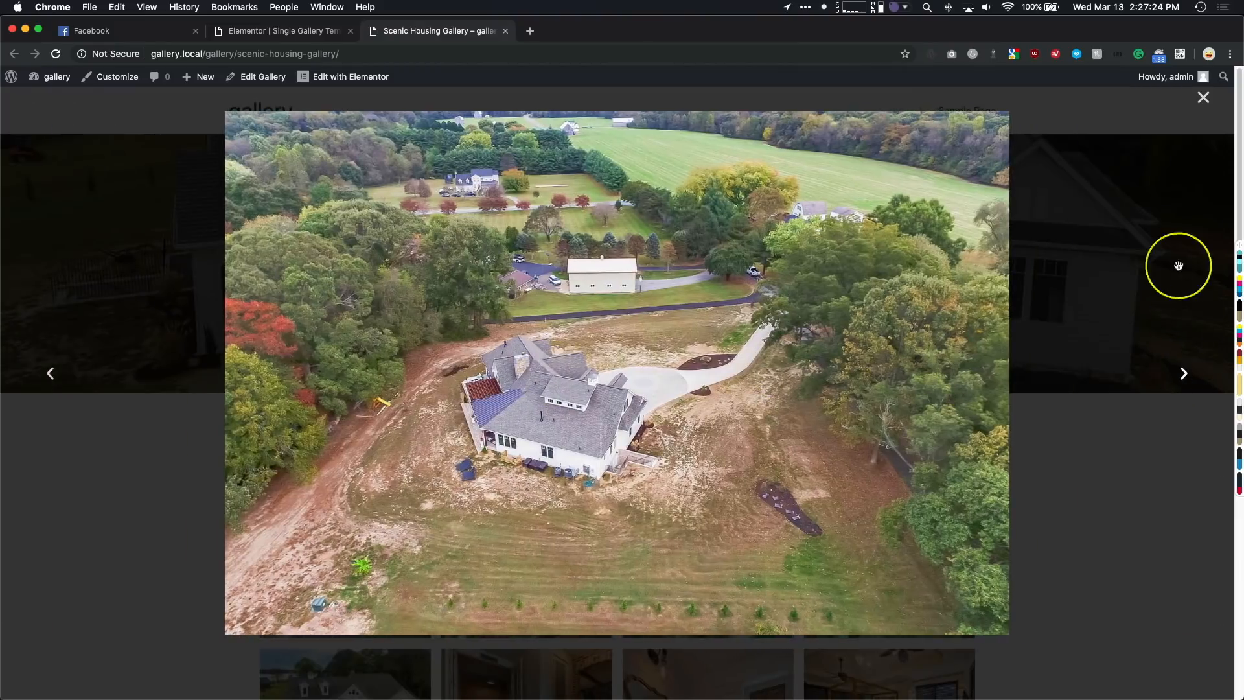
pyautogui.click(1199, 104)
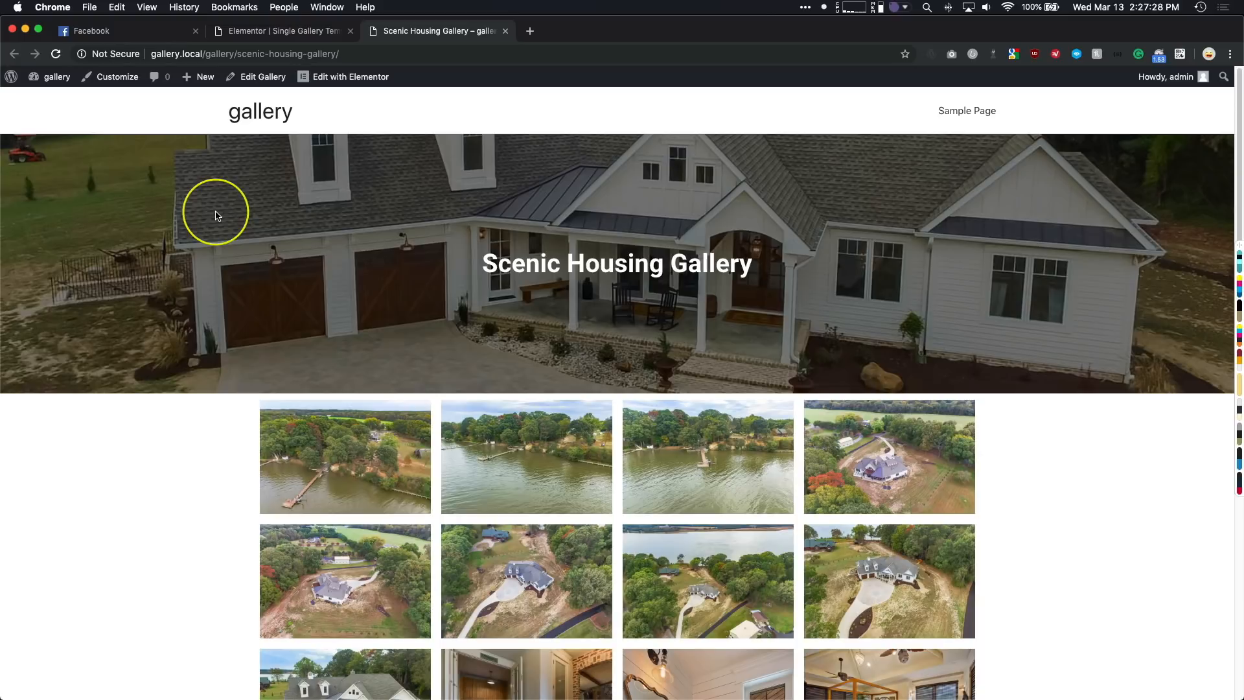
# - Return to the single gallery template's editor and exit it to the WordPress dashboard
pyautogui.click(256, 36)
pyautogui.click(11, 80)
pyautogui.click(63, 418)
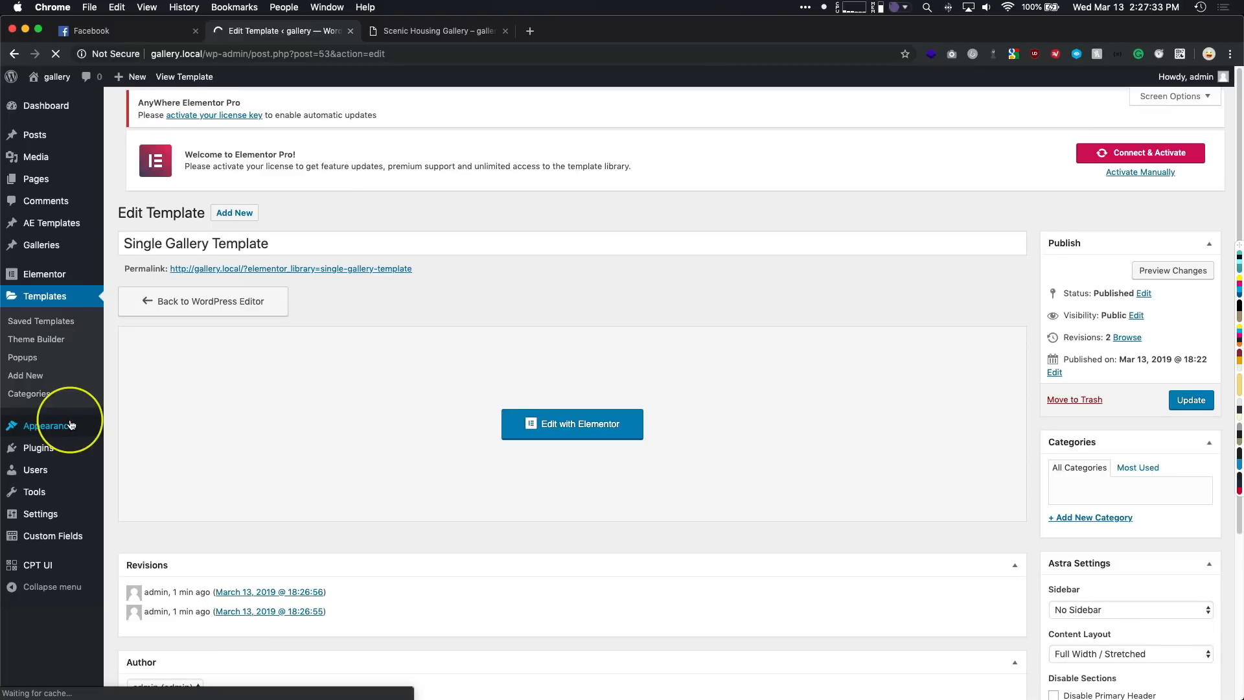
# - Create a new page titled "Home" and publish it
pyautogui.click(39, 179)
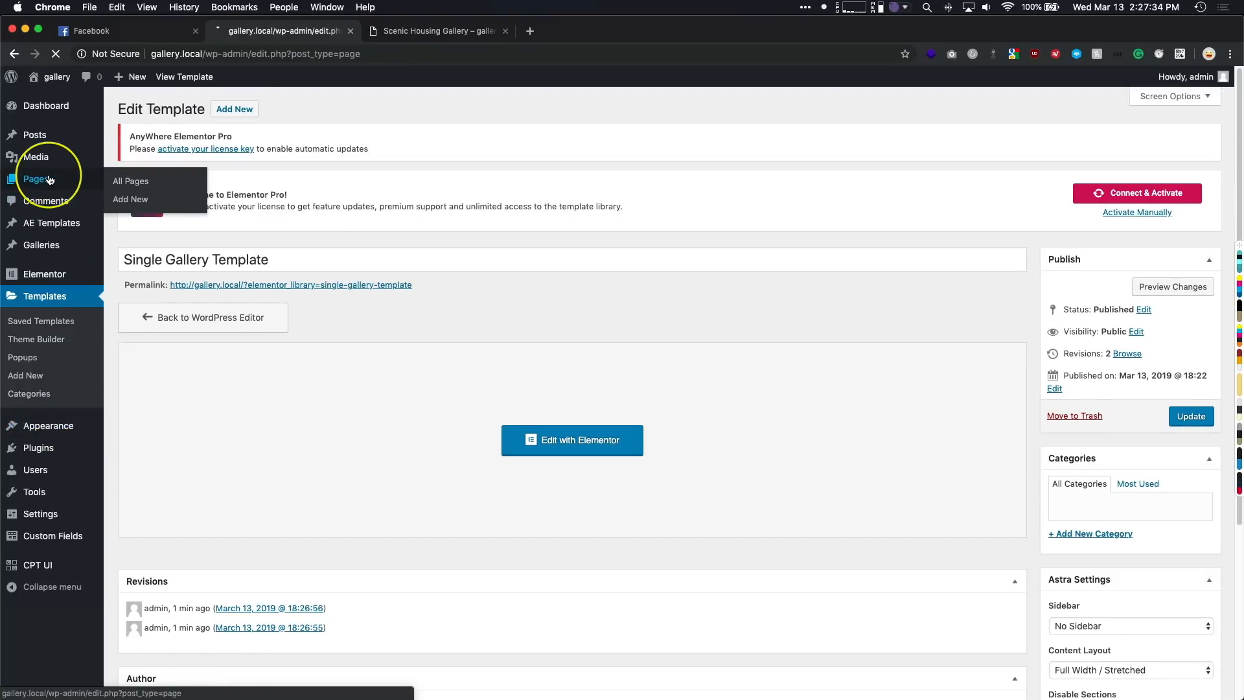
pyautogui.click(187, 108)
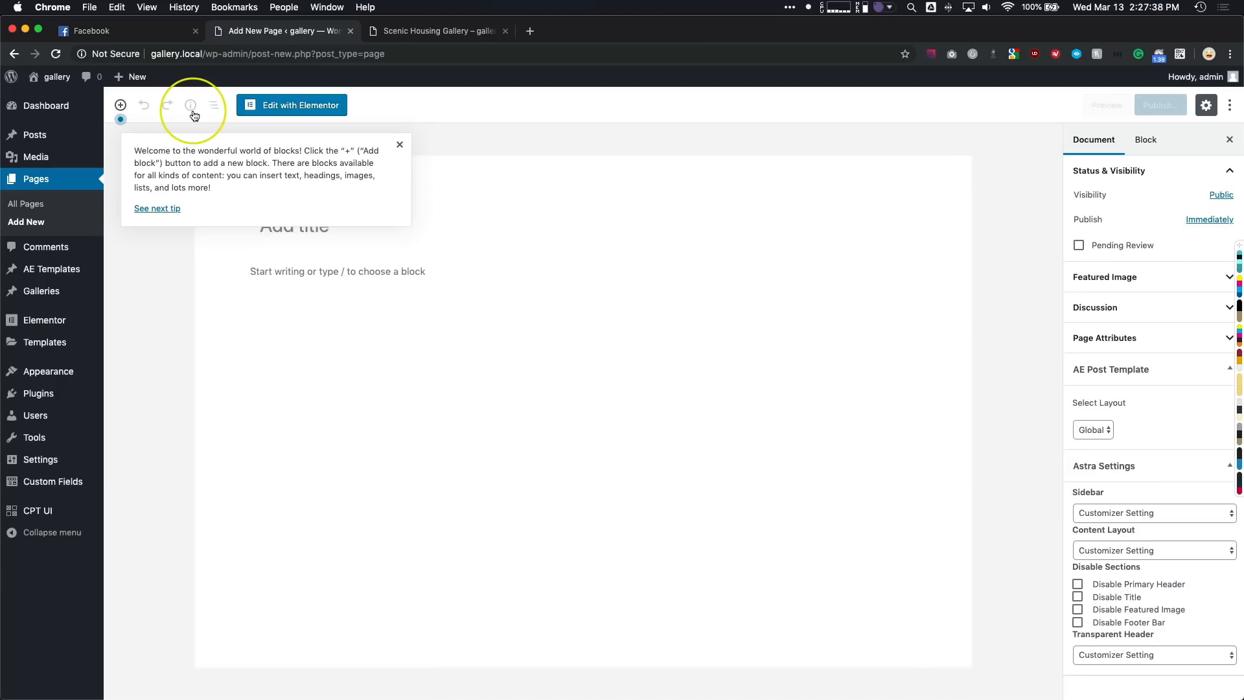
pyautogui.write('Home')
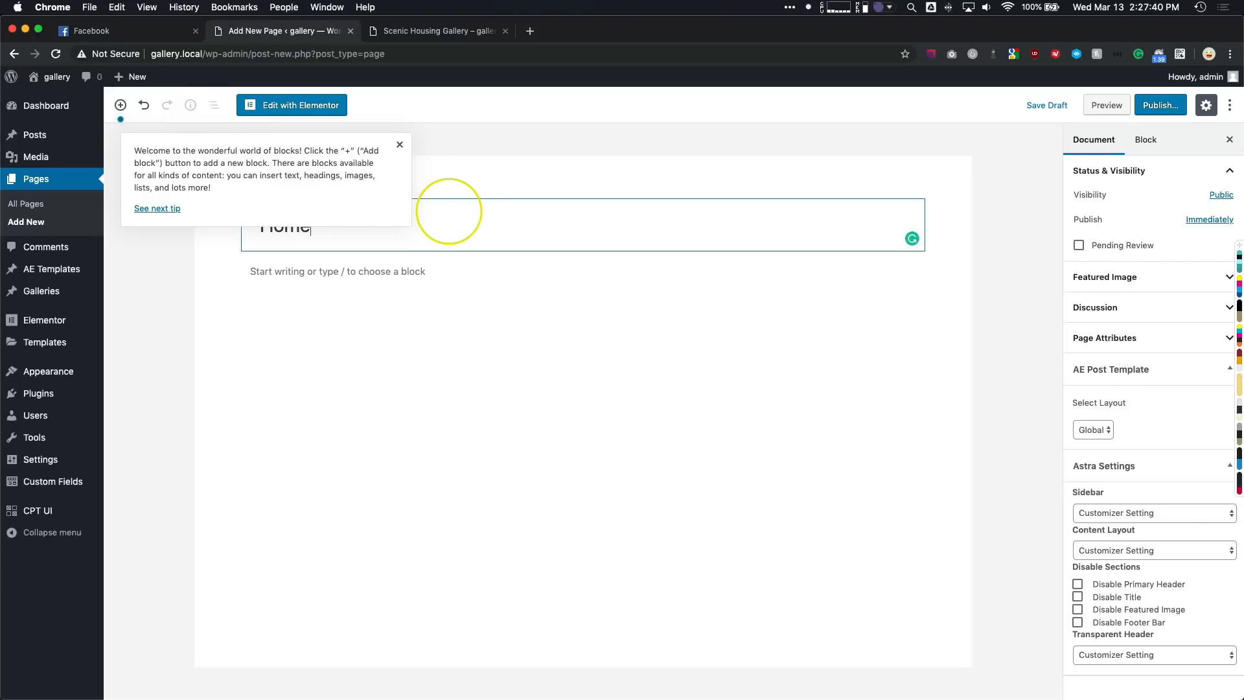
pyautogui.click(1153, 105)
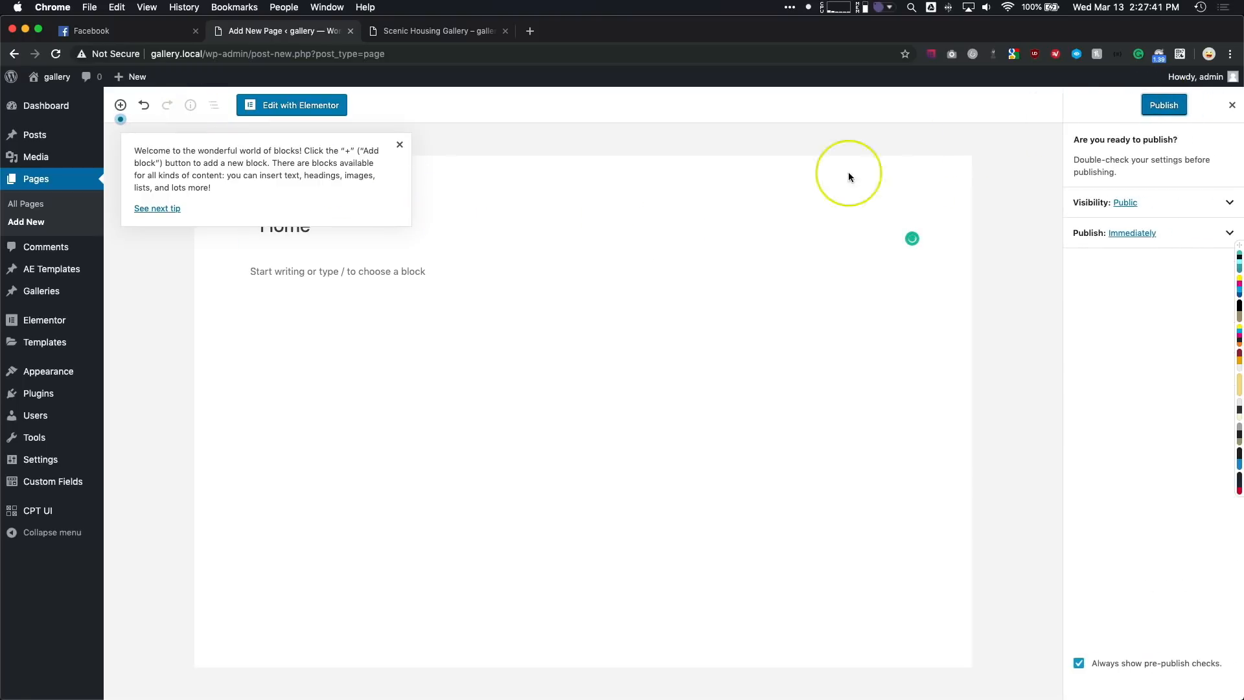
pyautogui.click(396, 145)
pyautogui.click(1163, 105)
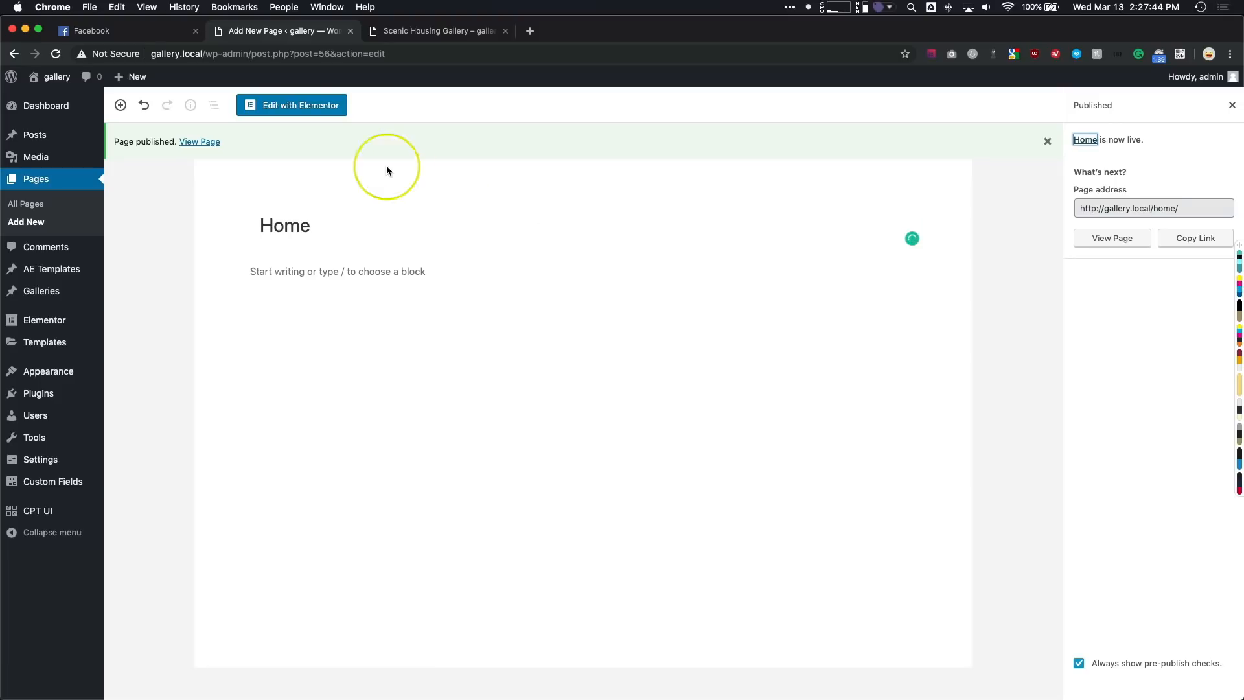
pyautogui.click(151, 236)
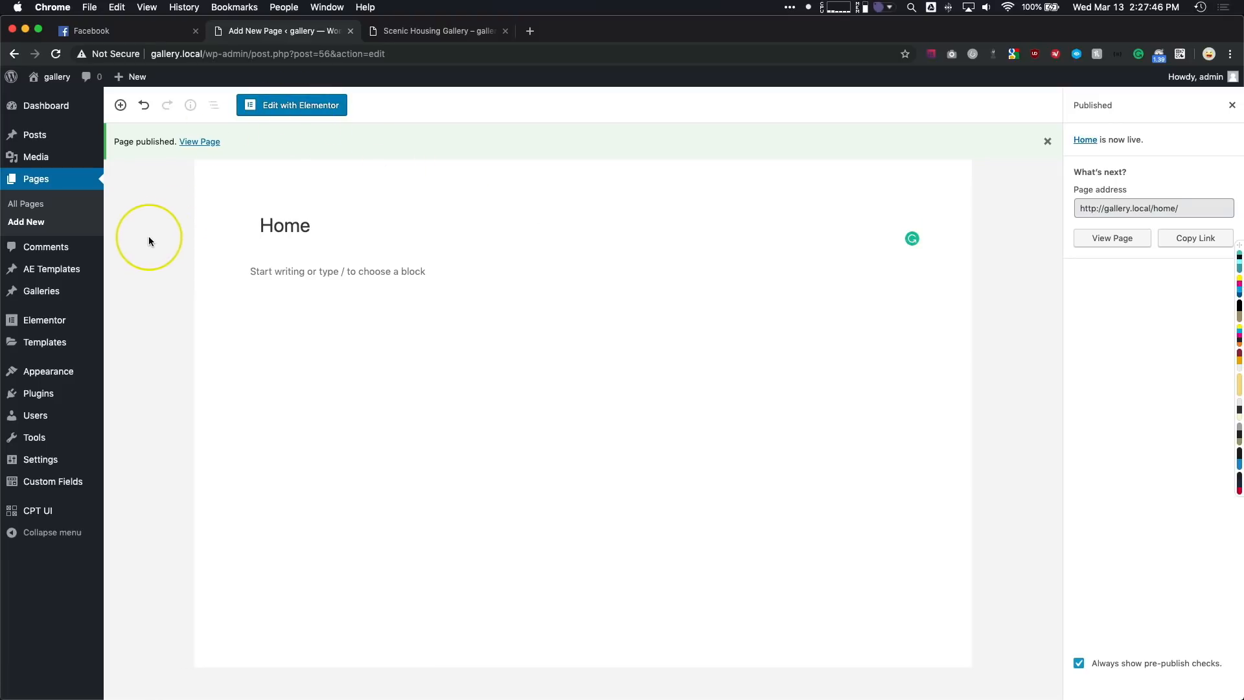
# - Start a new AE template titled "Album Block"
pyautogui.moveTo(38, 269)
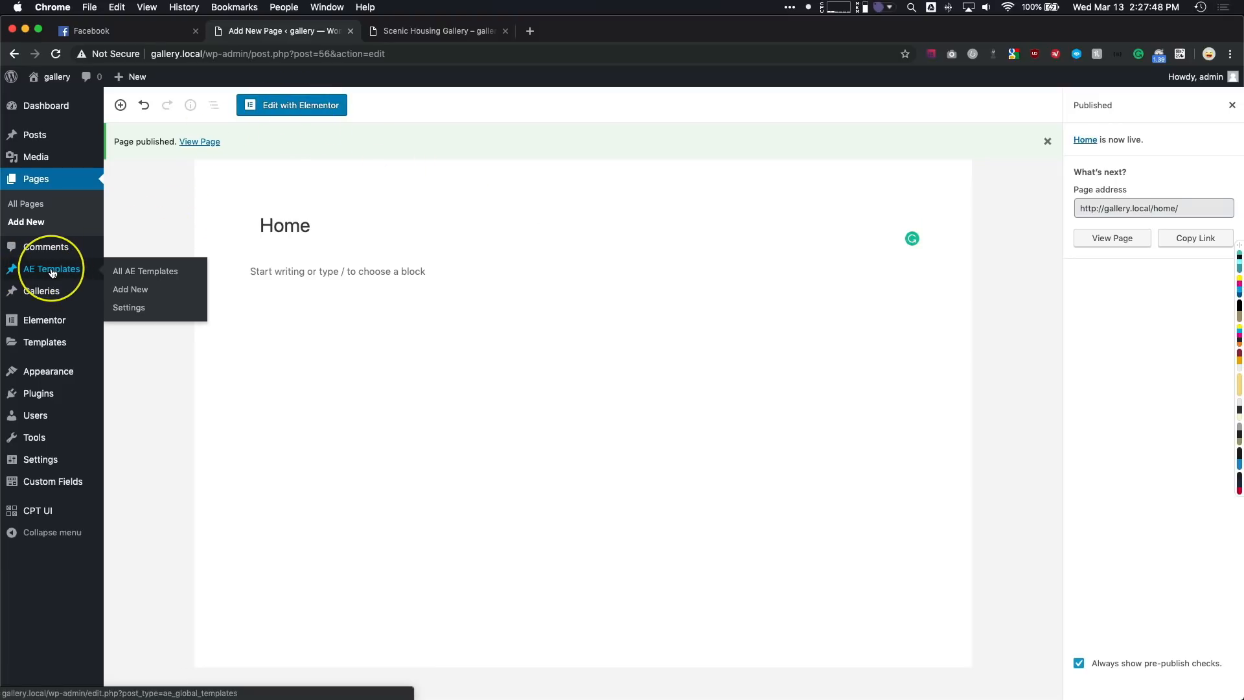
pyautogui.click(52, 272)
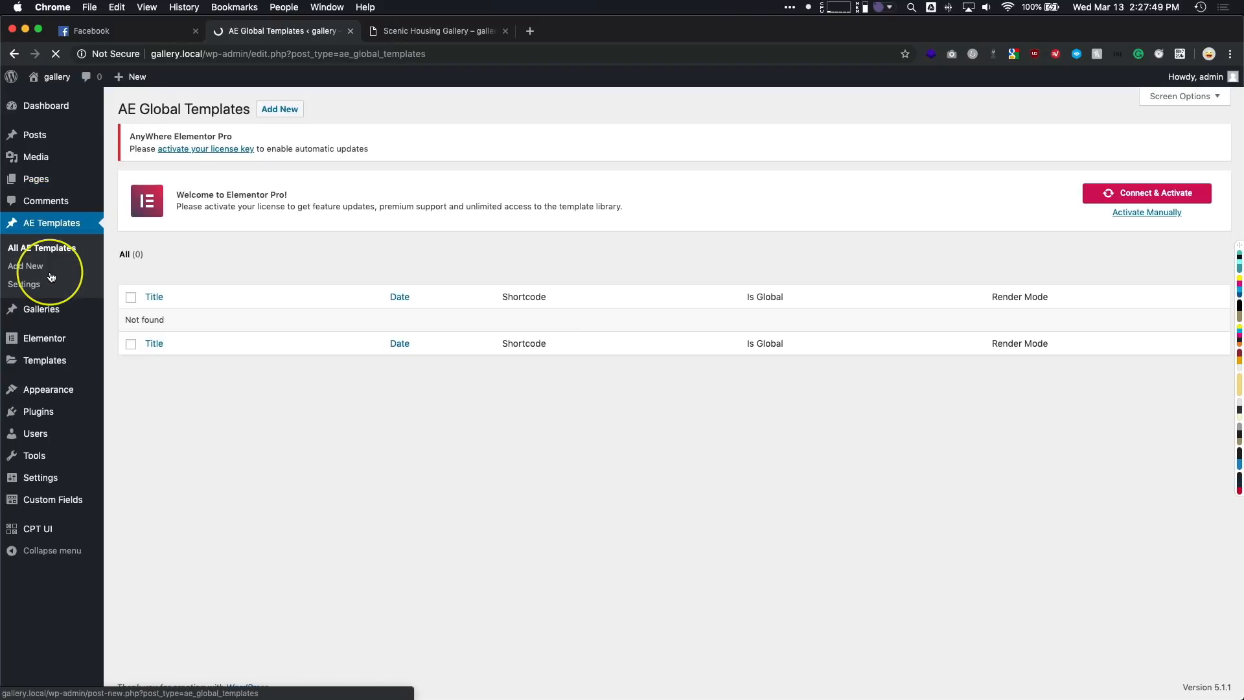
pyautogui.click(283, 110)
pyautogui.click(215, 262)
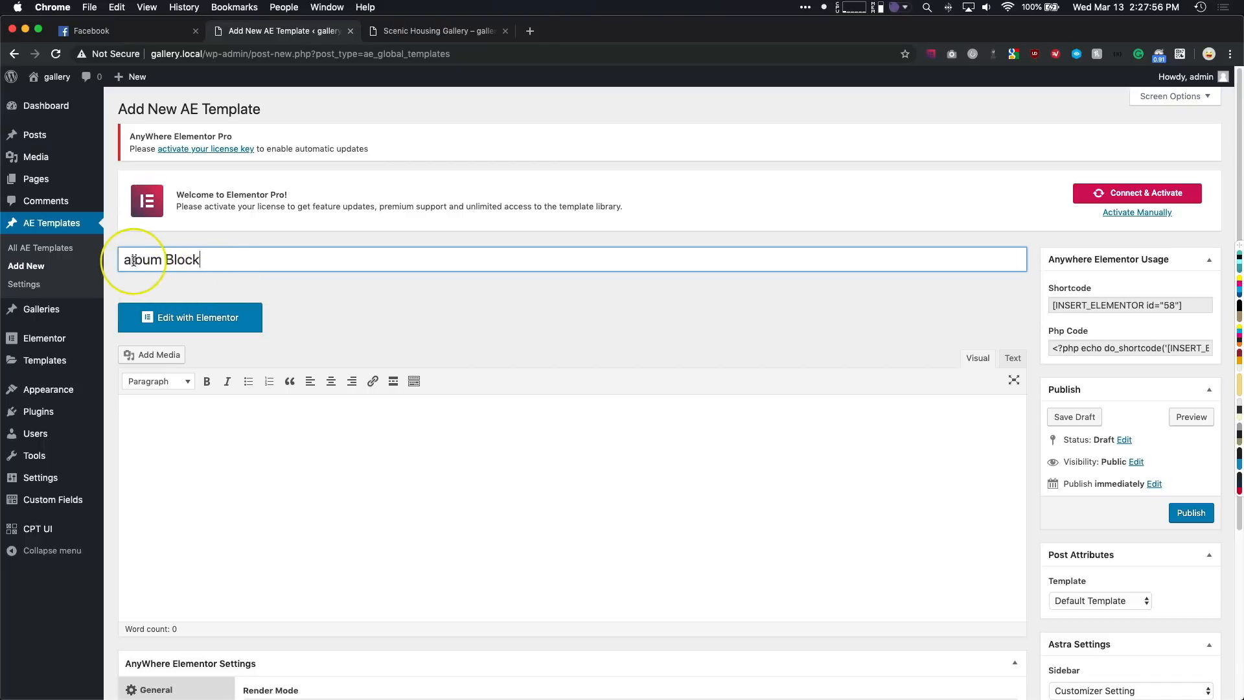
pyautogui.write('A')
pyautogui.click(389, 299)
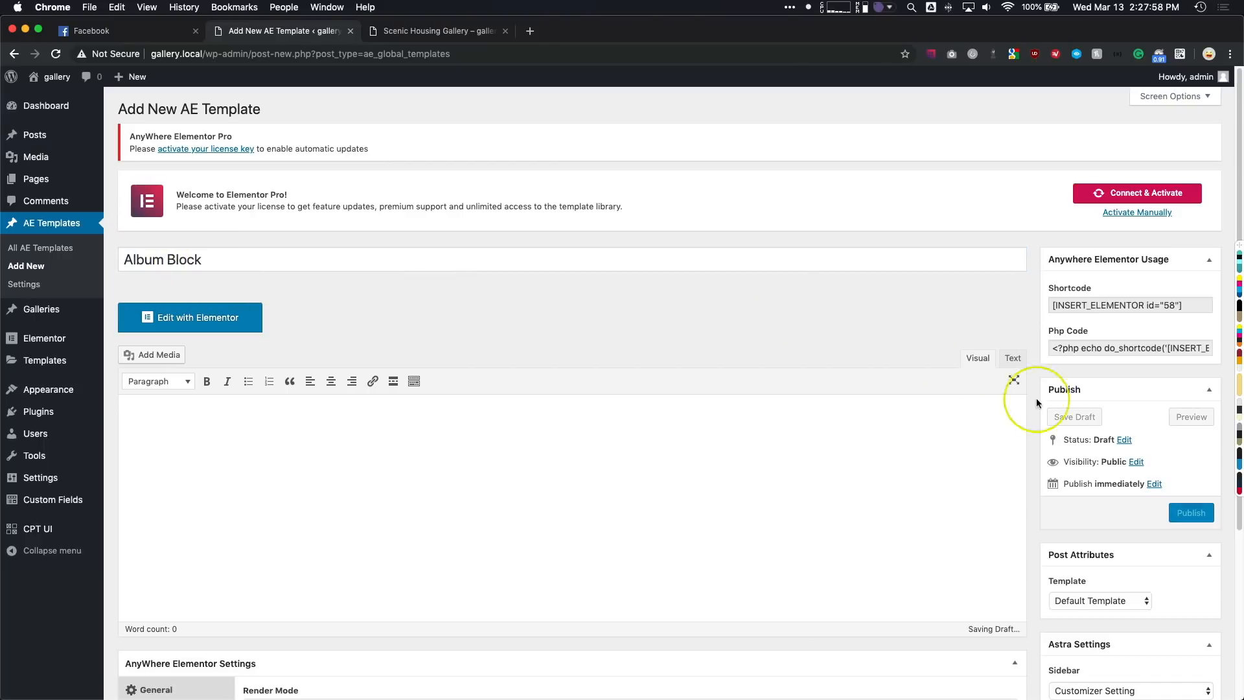
# - Set the Album Block template's render mode to Block Layout
pyautogui.scroll(-4, 625, 487)
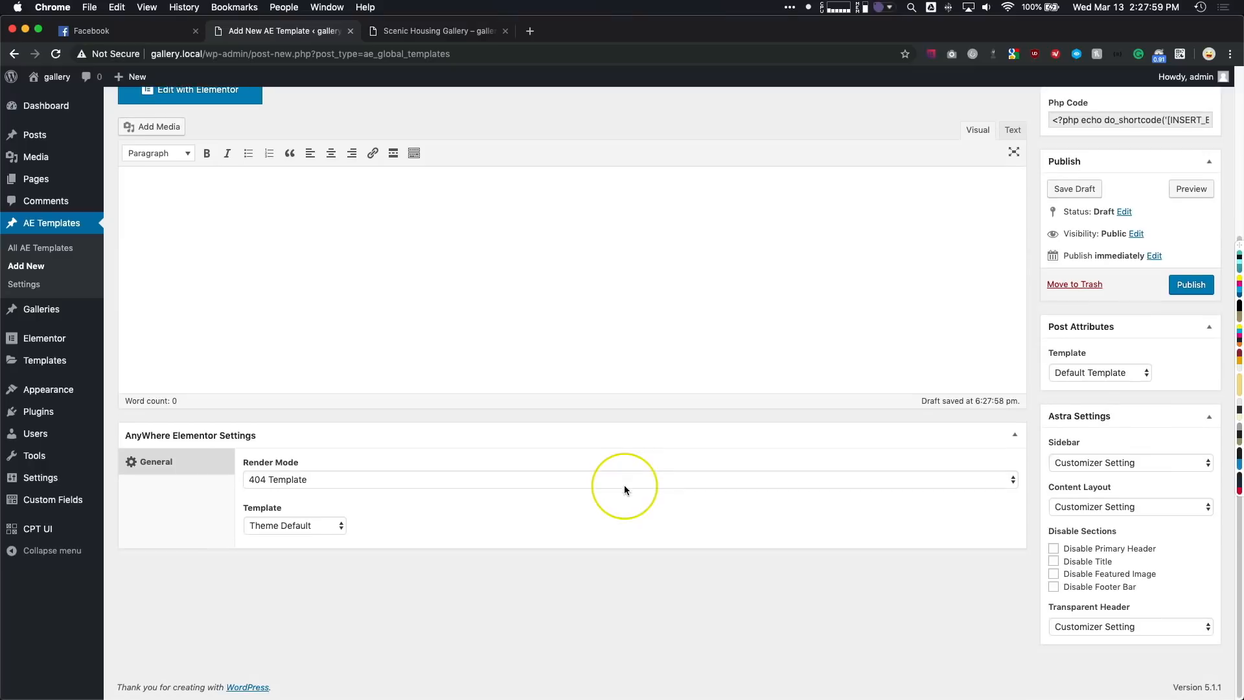
pyautogui.click(273, 485)
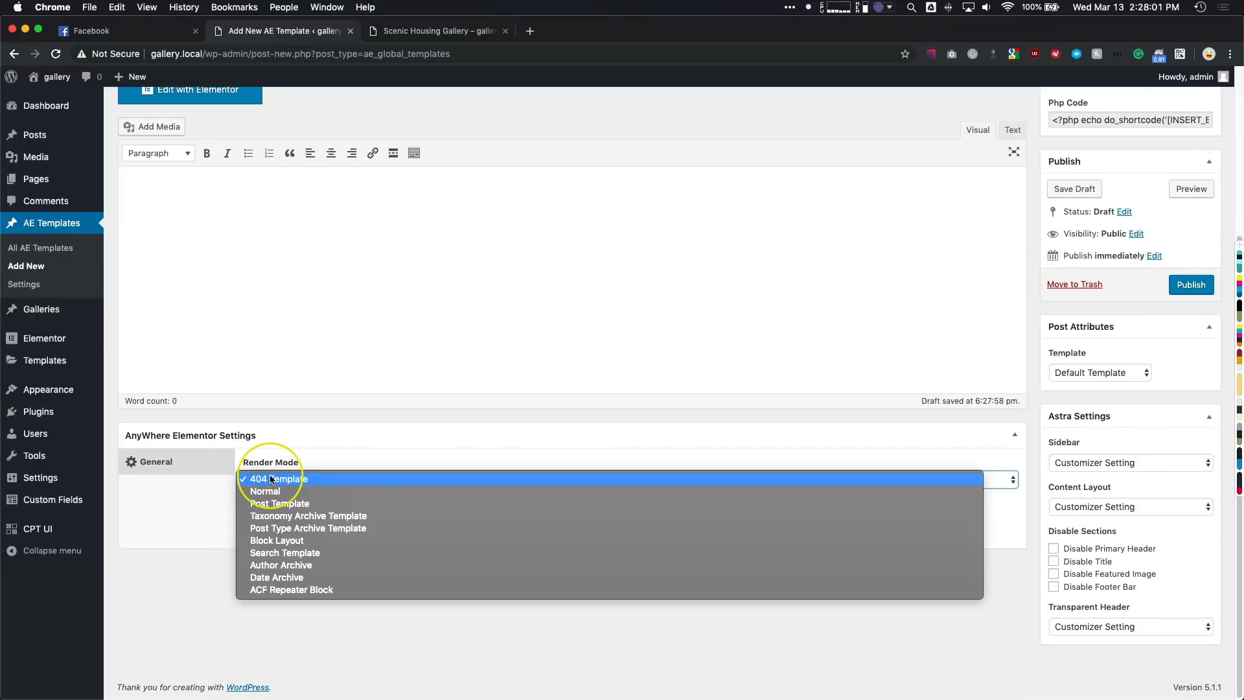
pyautogui.click(273, 541)
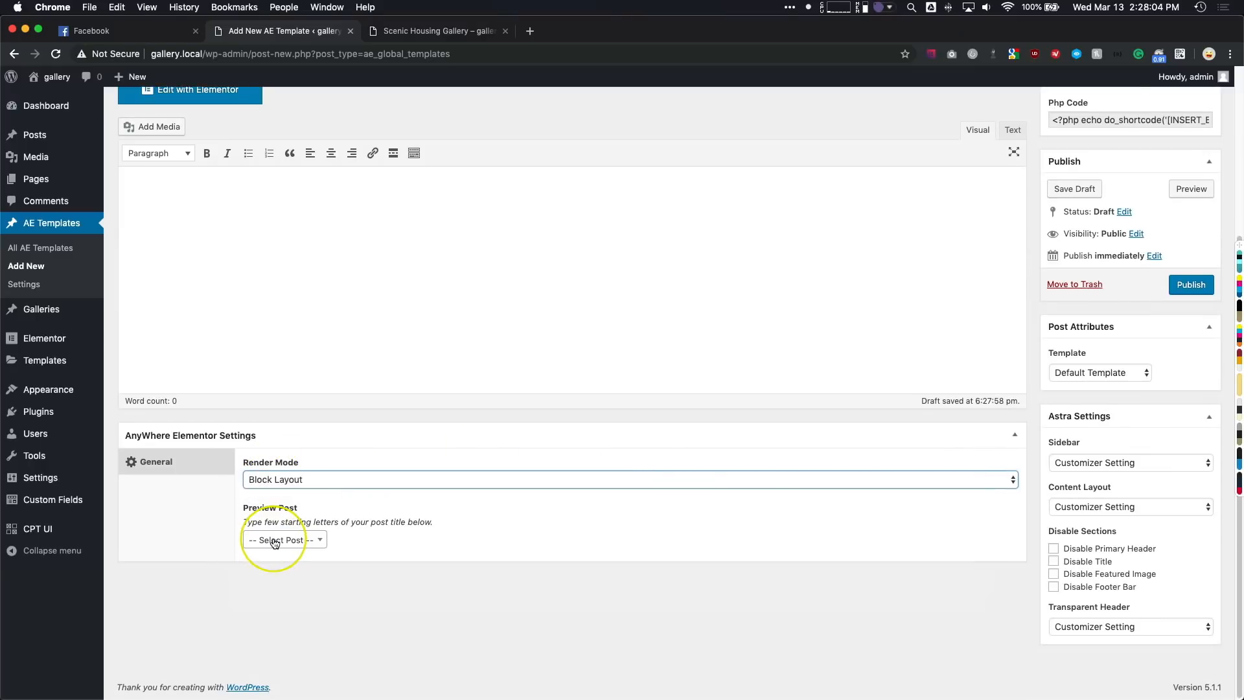
# - Choose Scenic Housing Gallery as the Album Block template's preview post and publish the template
pyautogui.click(274, 542)
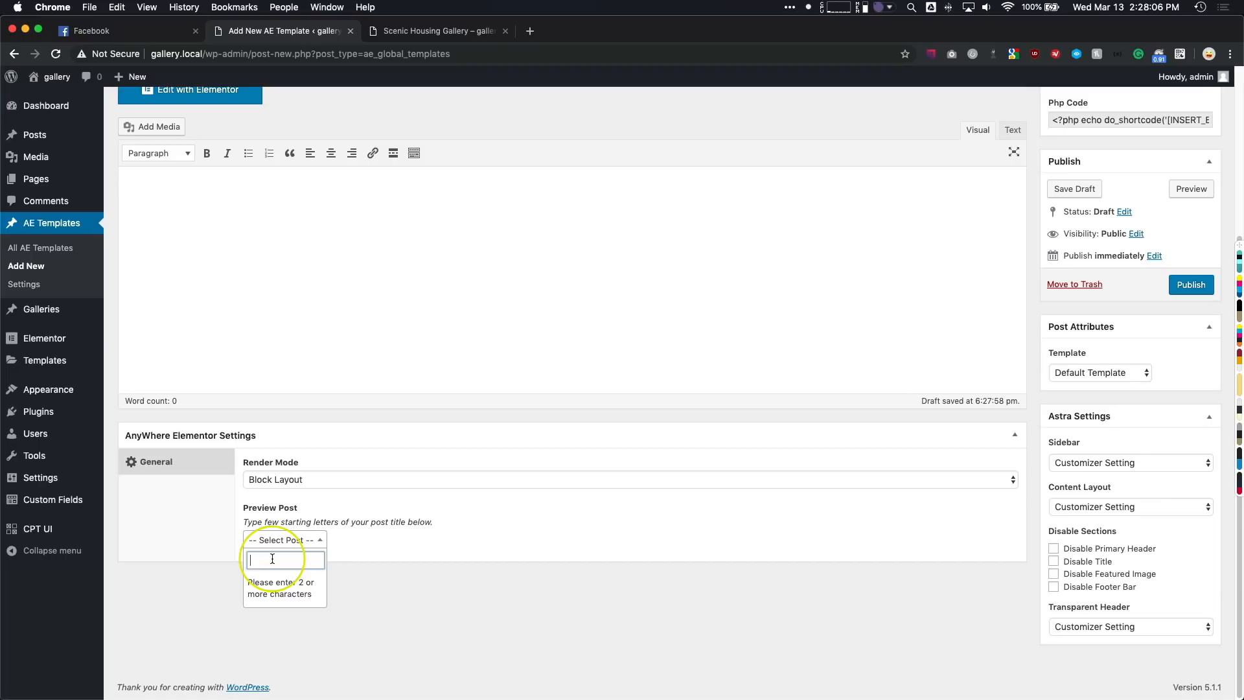
pyautogui.write('scn')
pyautogui.press('BackSpace')
pyautogui.write('e')
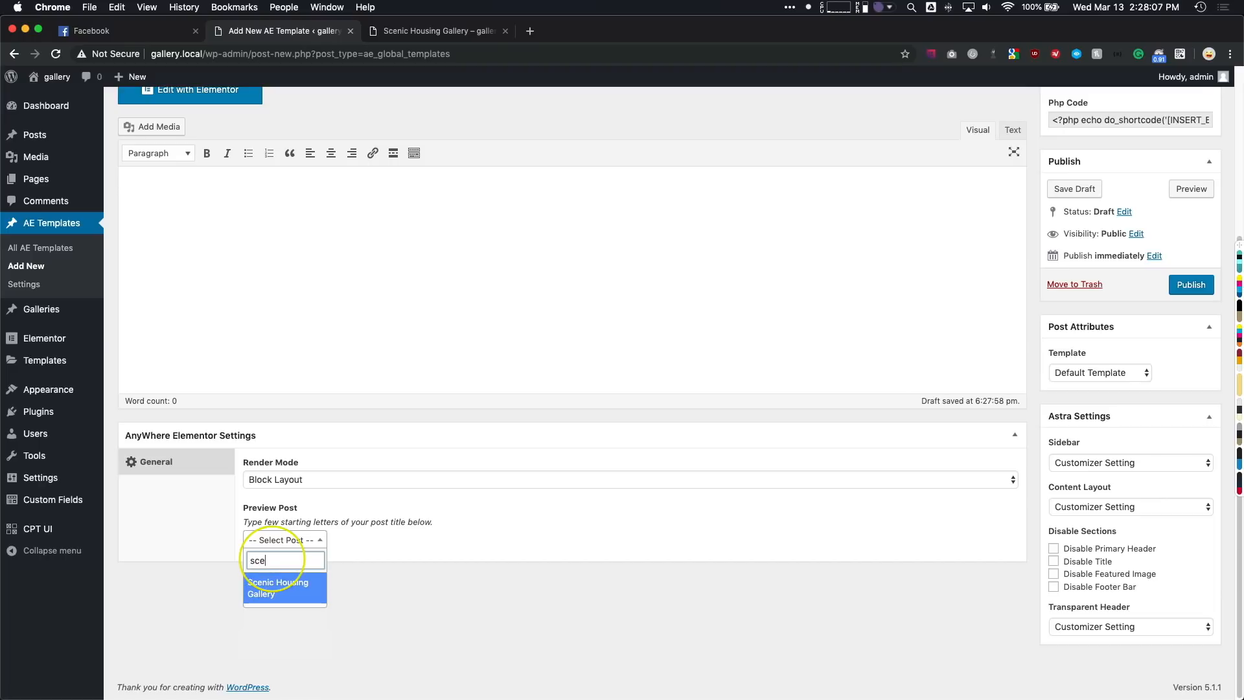
pyautogui.click(283, 590)
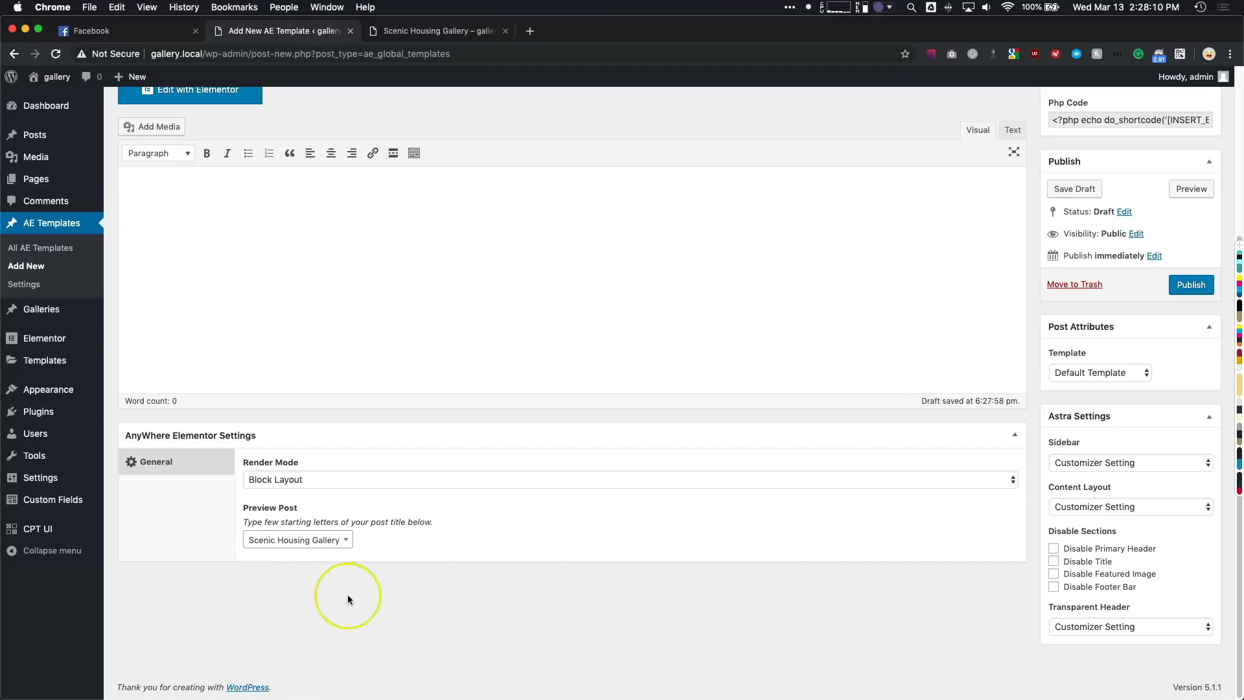
pyautogui.click(1188, 286)
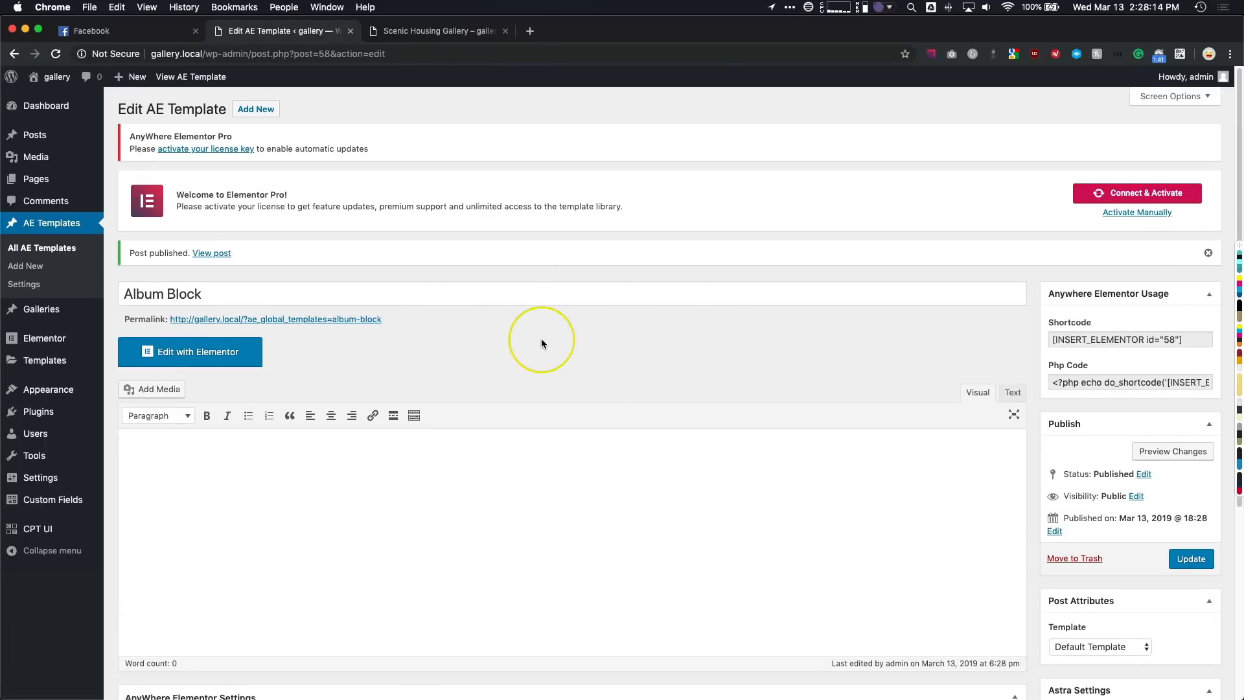
# - Open the Album Block template in Elementor and view the album cards on the classic.wpdevurl.com home page for reference
pyautogui.click(200, 355)
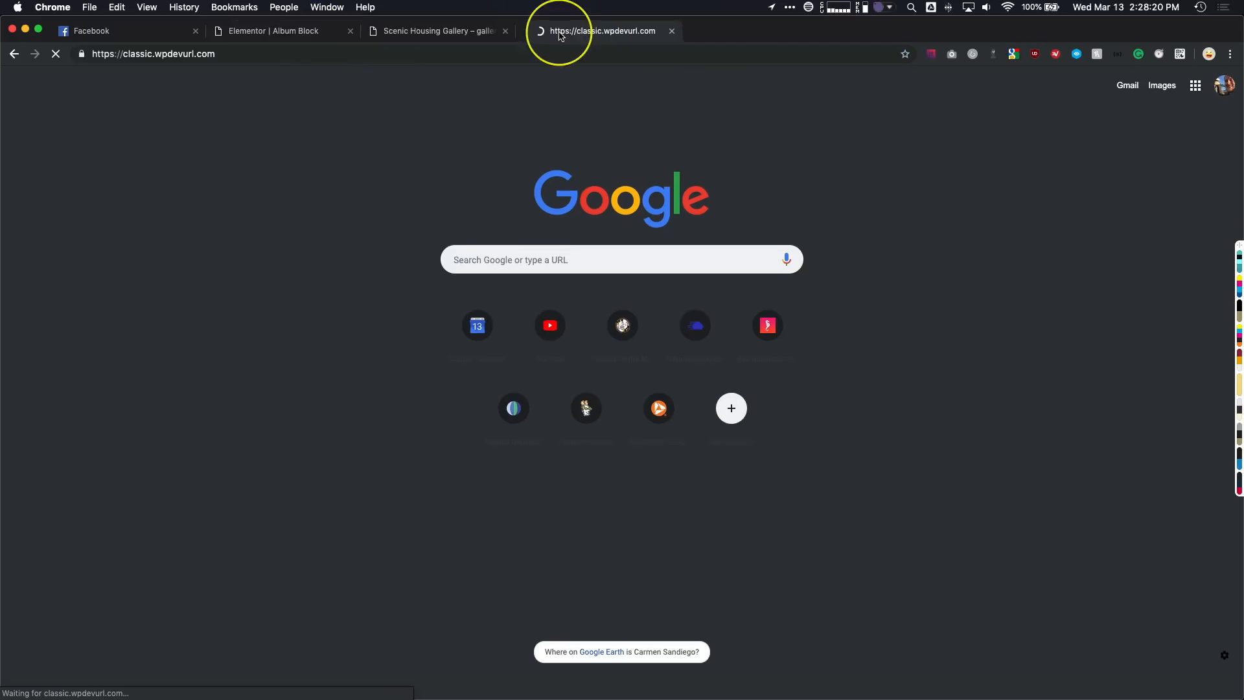
pyautogui.scroll(-5, 194, 381)
pyautogui.scroll(-3, 210, 379)
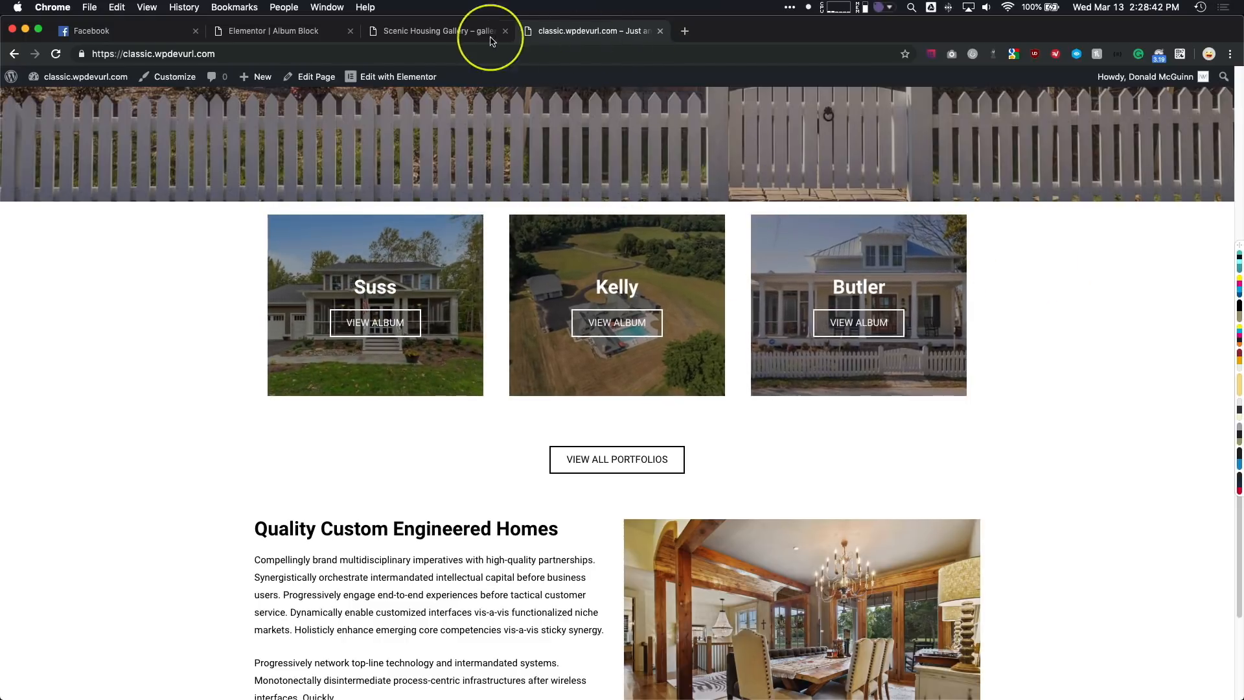
# - Add a Call to Action widget to the empty Album Block layout and set its skin to Cover
pyautogui.click(338, 31)
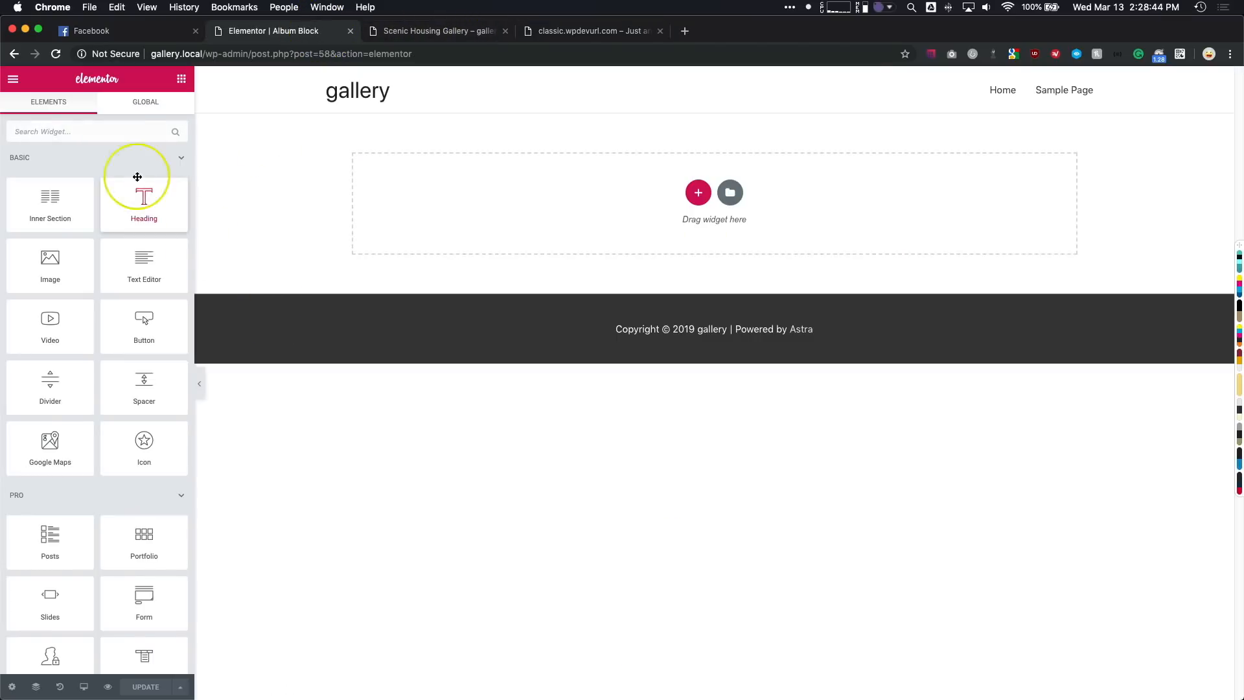
pyautogui.write('call')
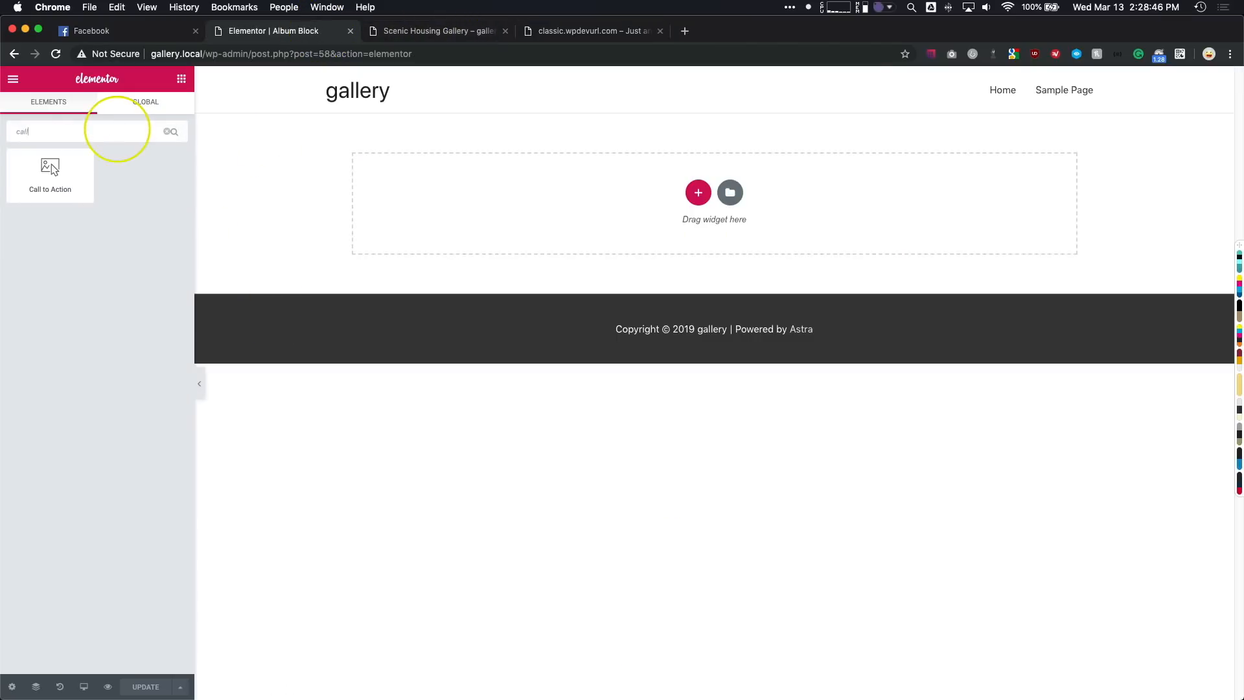
pyautogui.moveTo(31, 197); pyautogui.dragTo(476, 214)
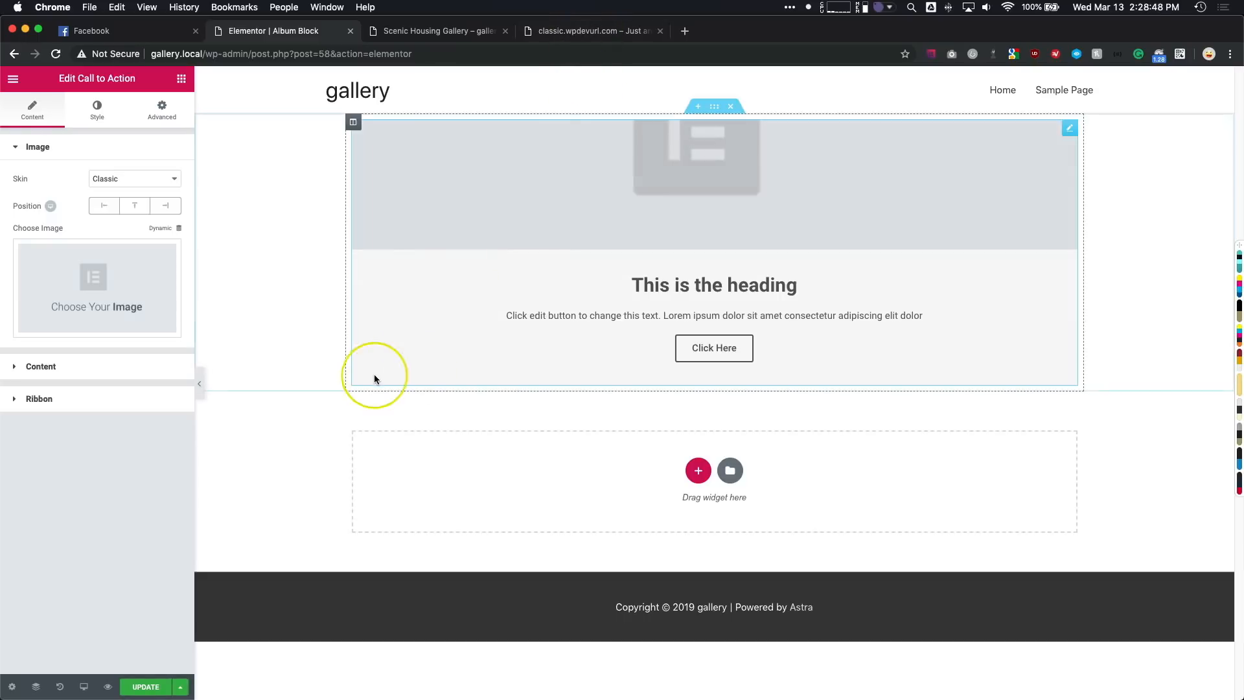
pyautogui.click(117, 184)
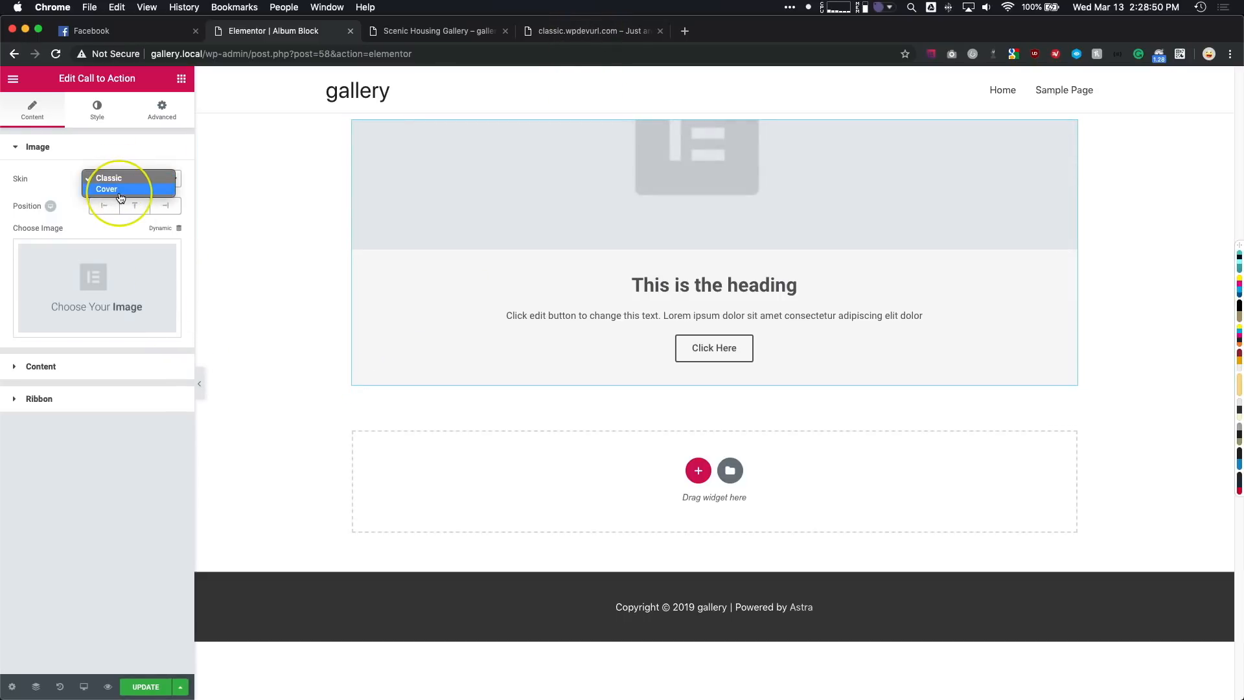
pyautogui.click(118, 190)
# - Use the dynamic Featured Image as the Call to Action widget's image
pyautogui.click(115, 242)
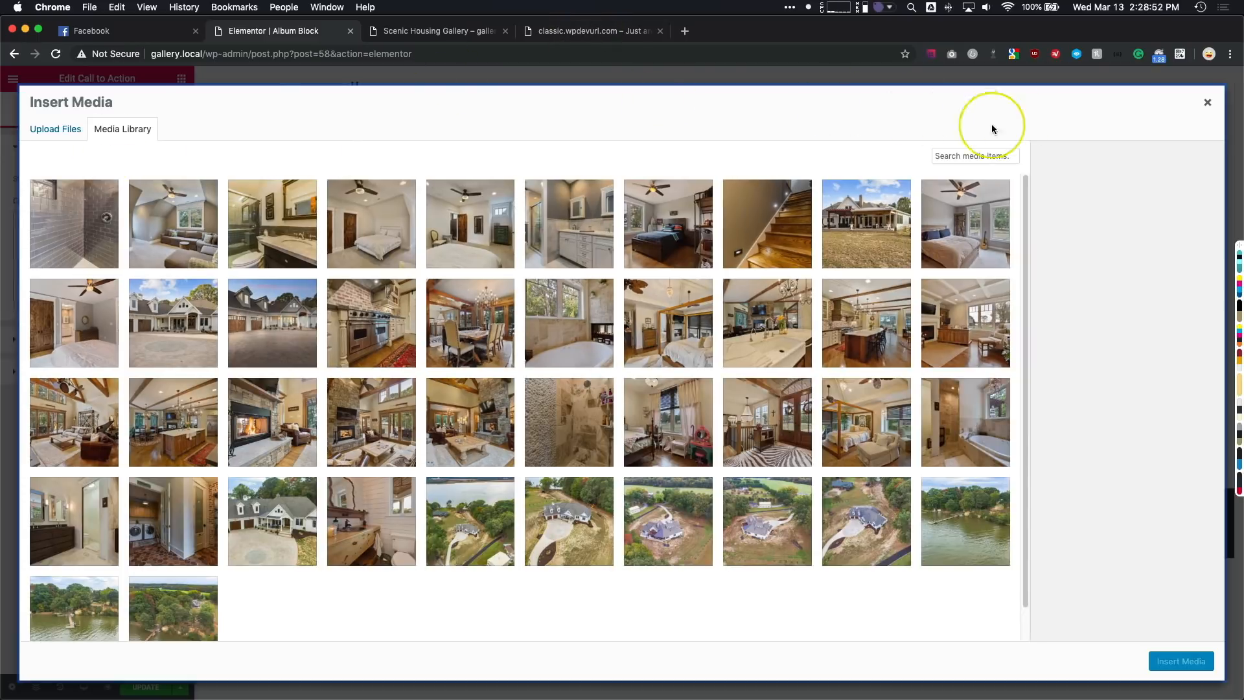
pyautogui.click(1205, 105)
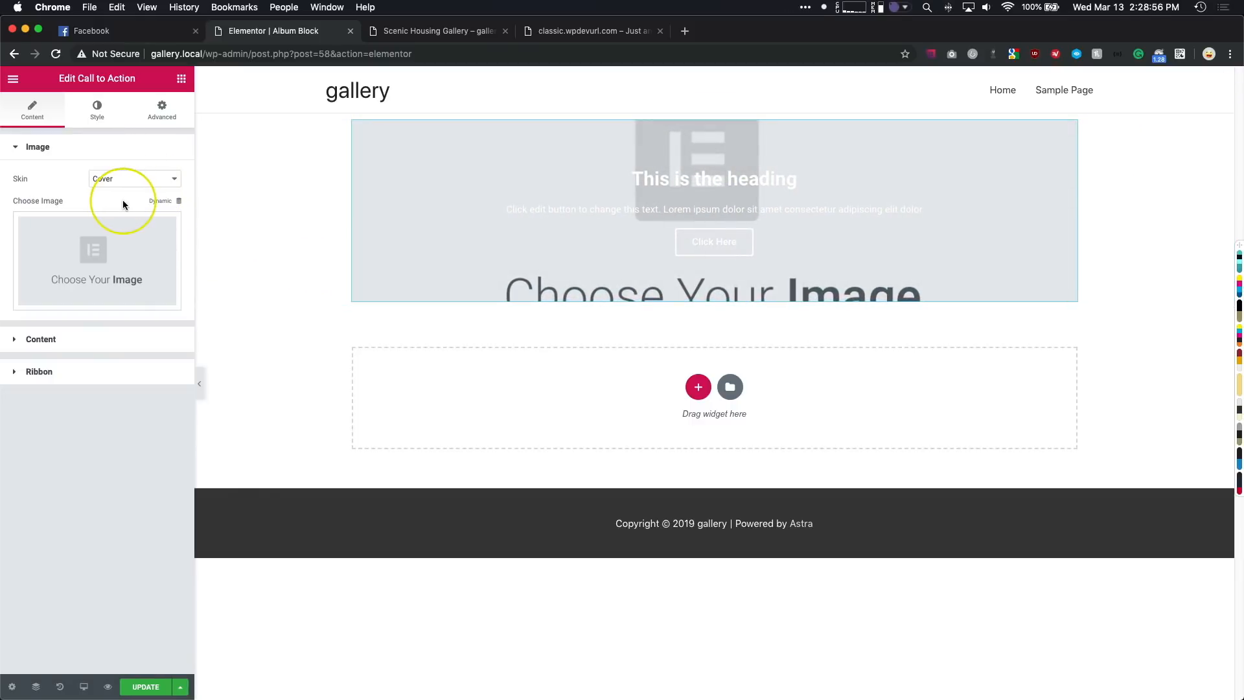
pyautogui.click(159, 202)
pyautogui.click(52, 235)
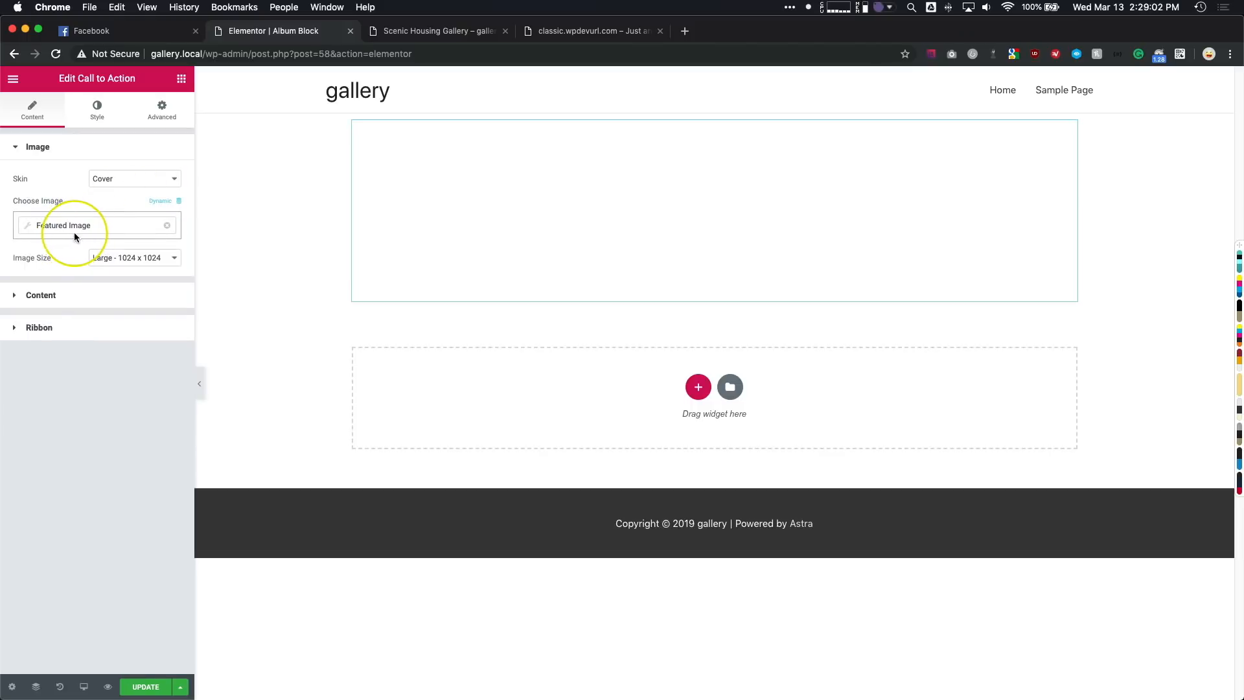
# - Set the Call to Action's title to the dynamic Post Title and clear its description text
pyautogui.click(75, 298)
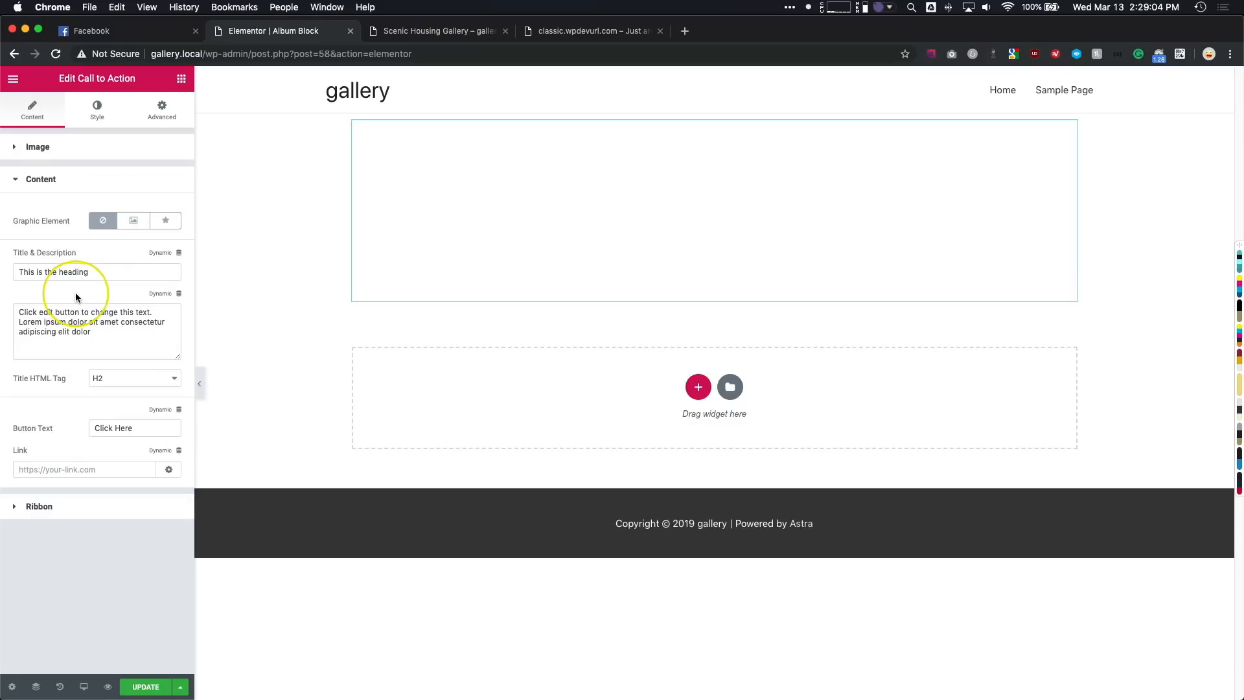
pyautogui.click(166, 259)
pyautogui.click(50, 371)
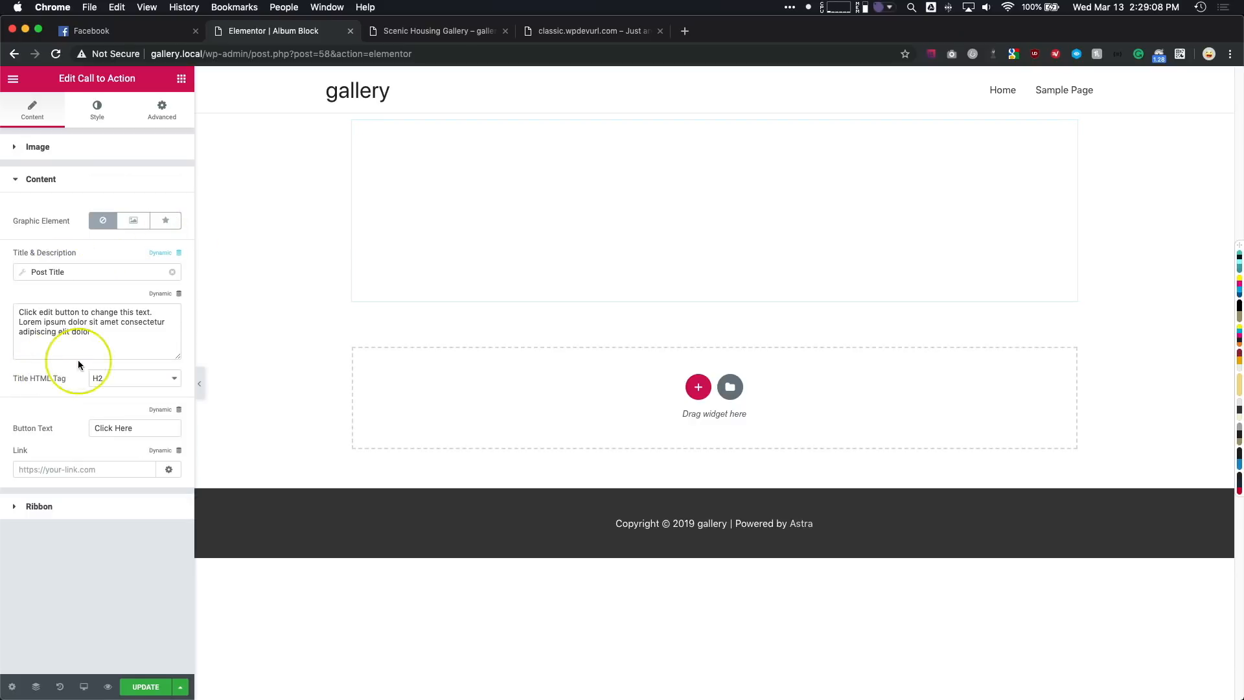
pyautogui.click(155, 316)
pyautogui.press('super+a')
pyautogui.press('BackSpace')
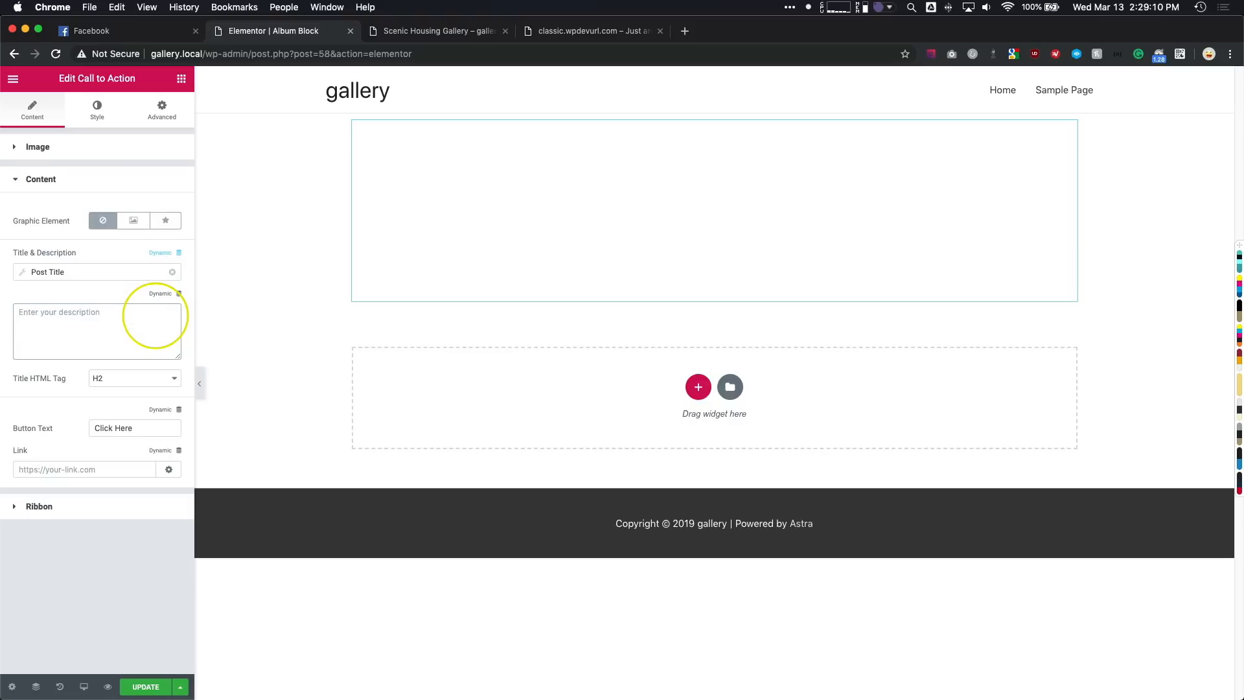
# - Set the Call to Action's button text to "View Album" and its link to the dynamic Post URL
pyautogui.click(132, 427)
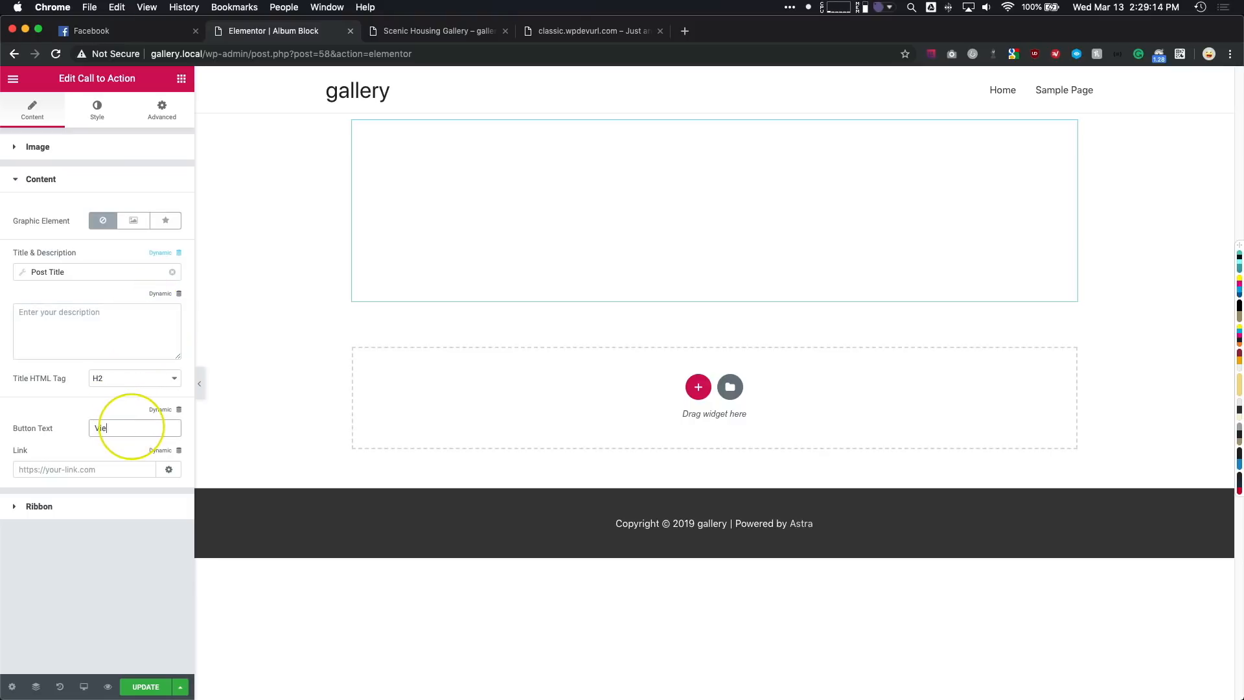
pyautogui.click(161, 457)
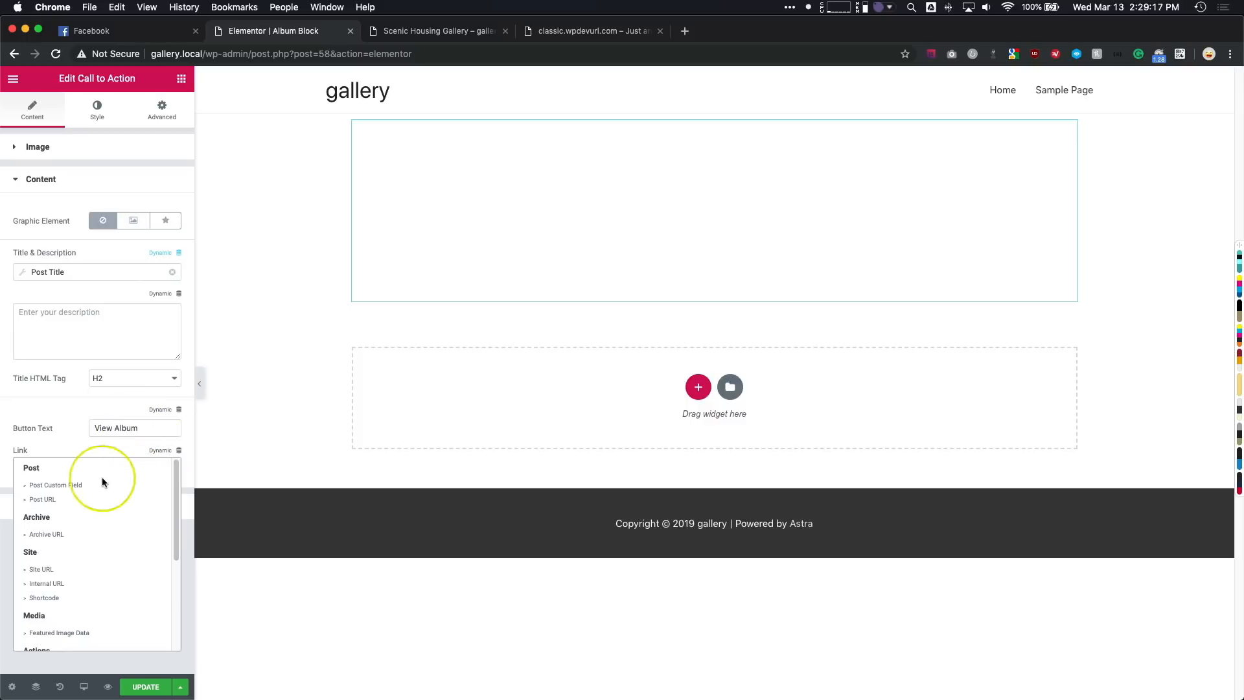
pyautogui.click(59, 500)
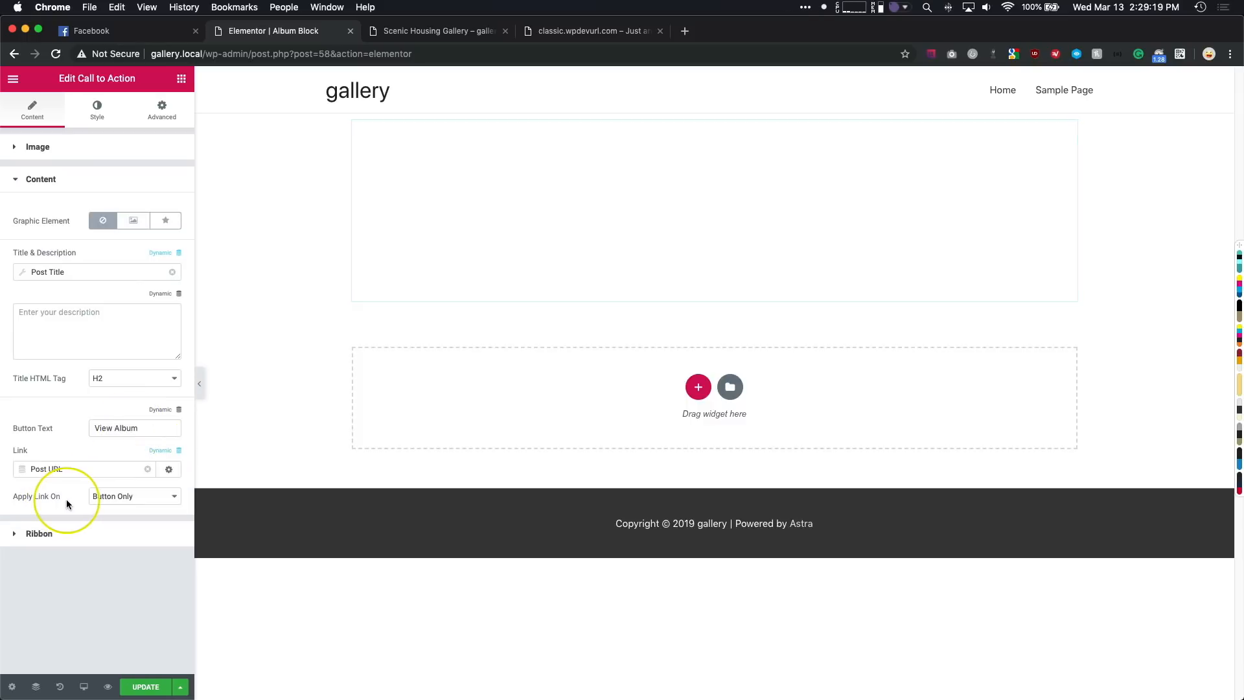
# - Set the Call to Action's normal-state background overlay to black at about 0.57 opacity
pyautogui.click(95, 110)
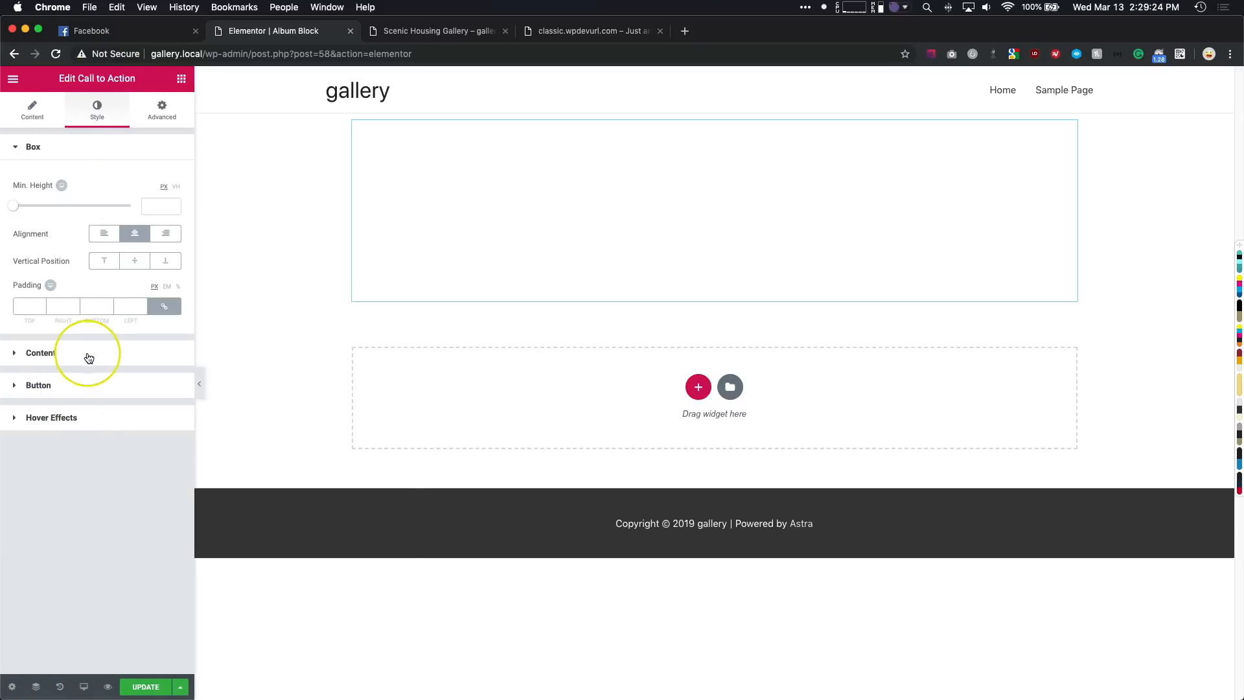
pyautogui.click(83, 420)
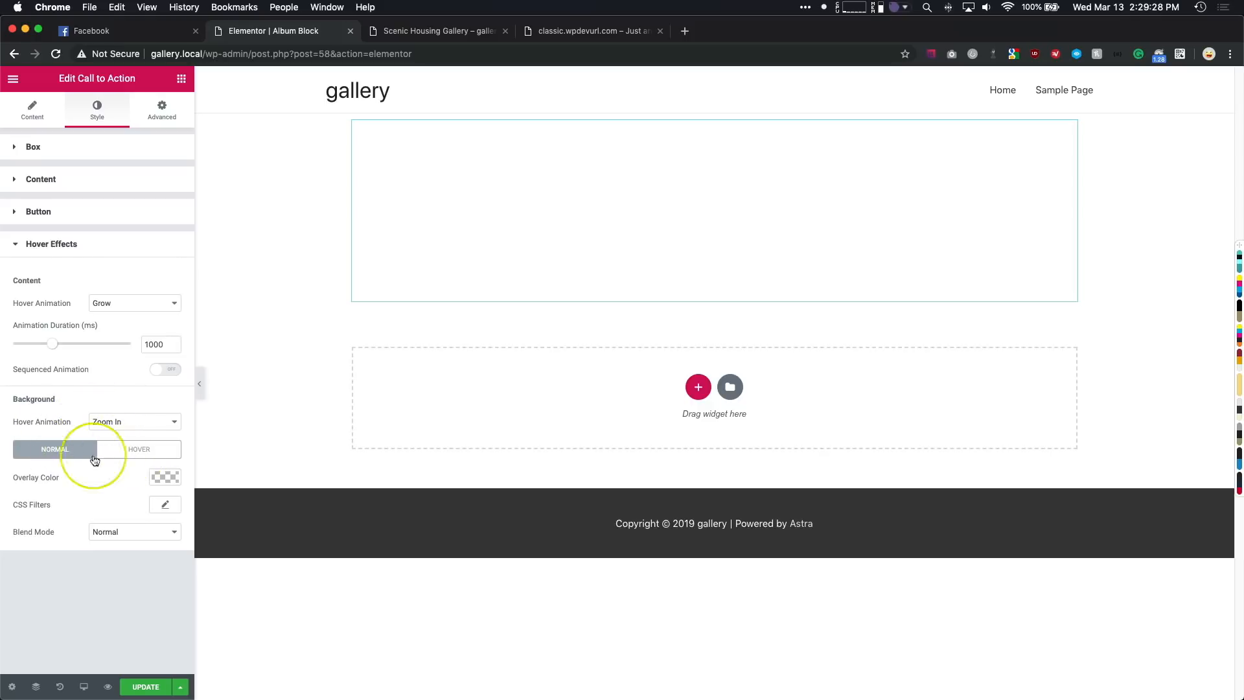
pyautogui.click(162, 478)
pyautogui.moveTo(150, 542); pyautogui.dragTo(174, 565)
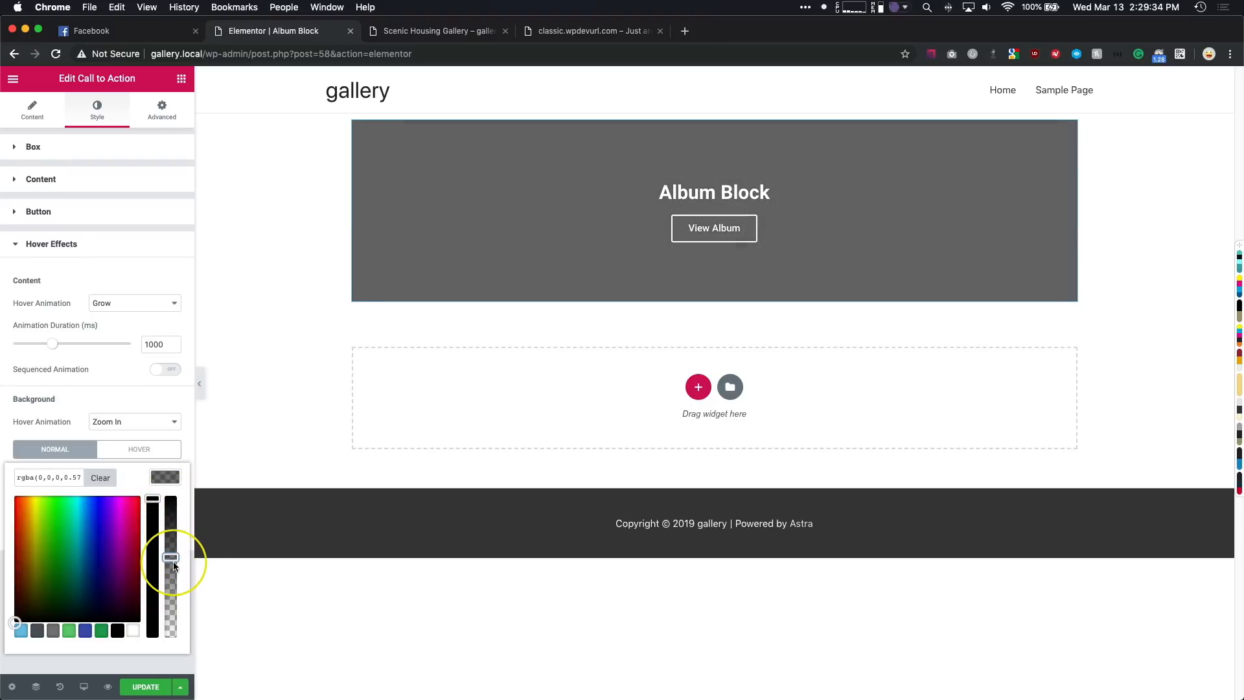
pyautogui.click(166, 477)
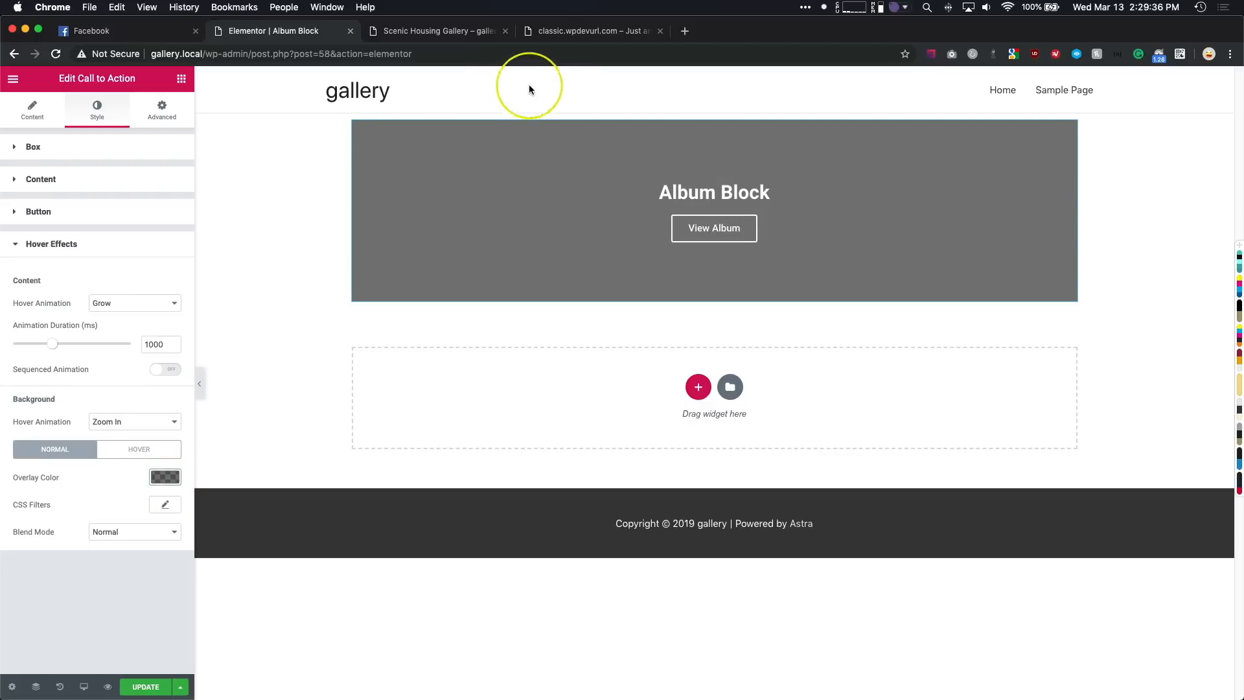
# - Compare with the reference site's album cards and set the Call to Action's hover overlay to a darker semi-transparent black
pyautogui.click(557, 33)
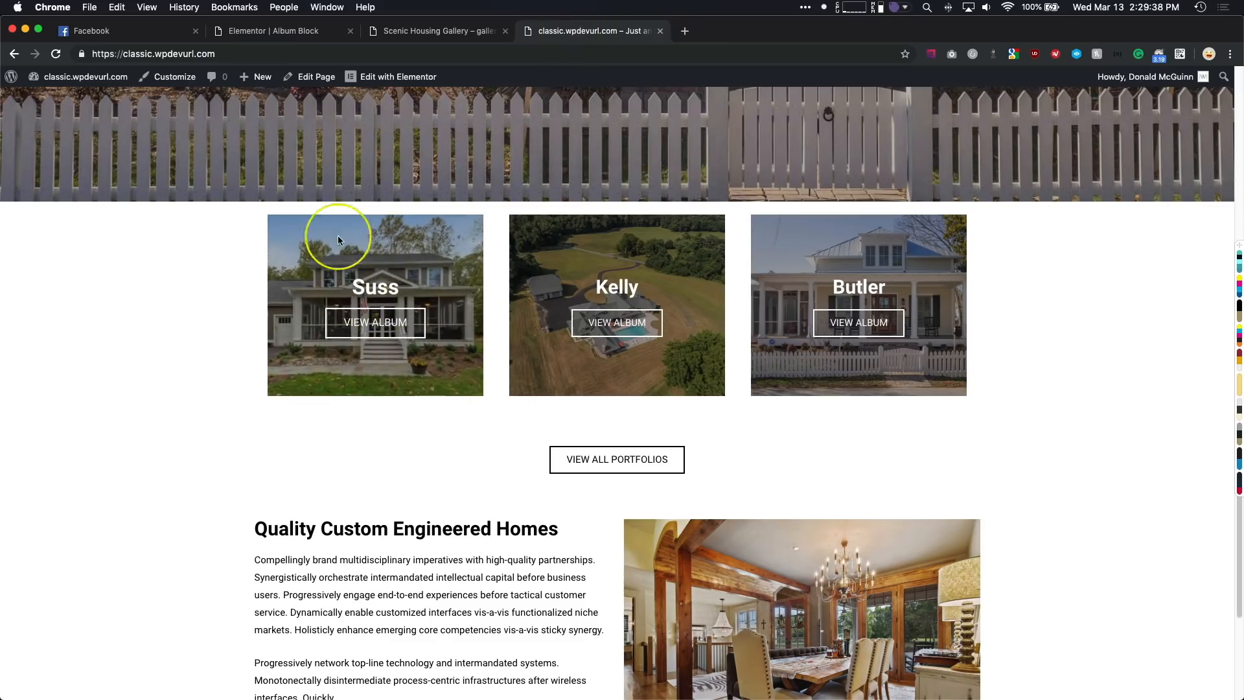
pyautogui.click(285, 31)
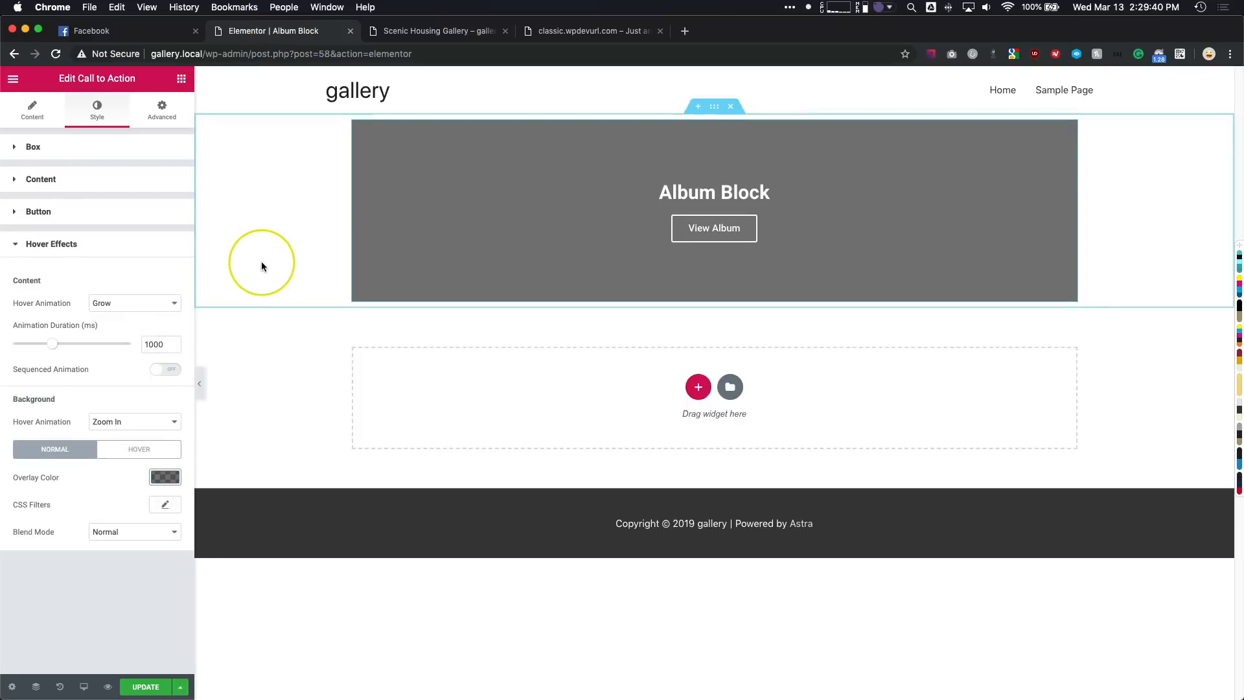
pyautogui.click(123, 452)
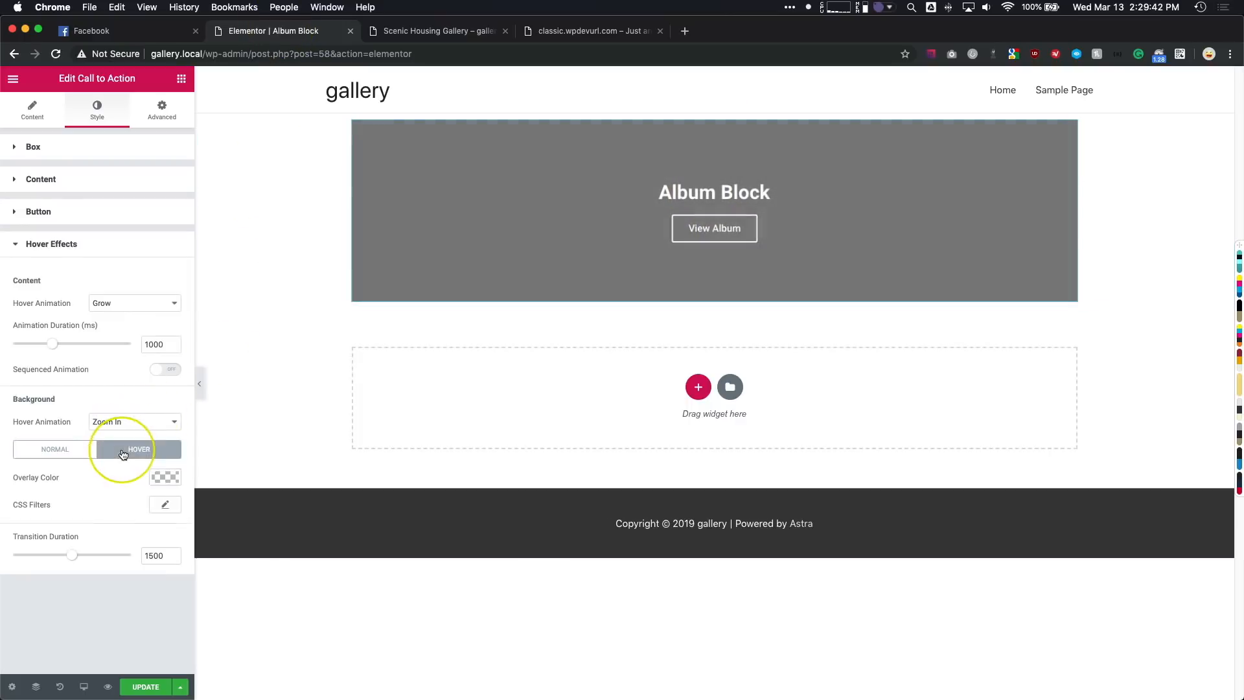
pyautogui.click(164, 479)
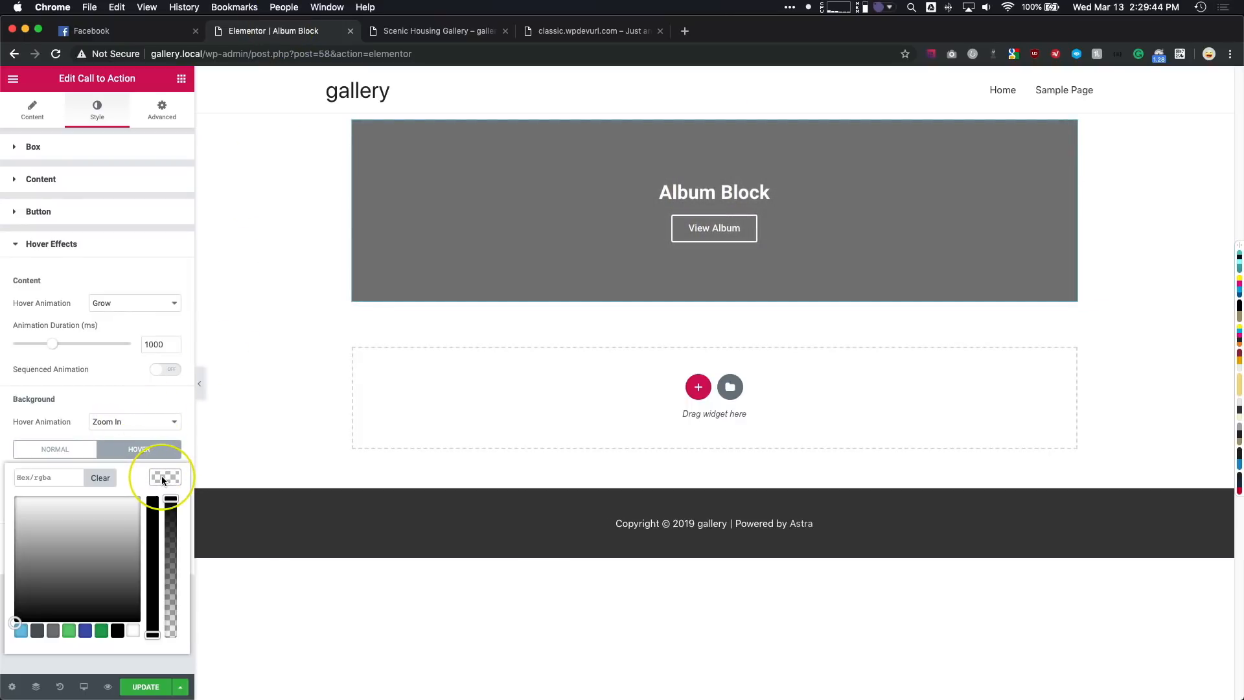
pyautogui.moveTo(171, 506); pyautogui.dragTo(172, 535)
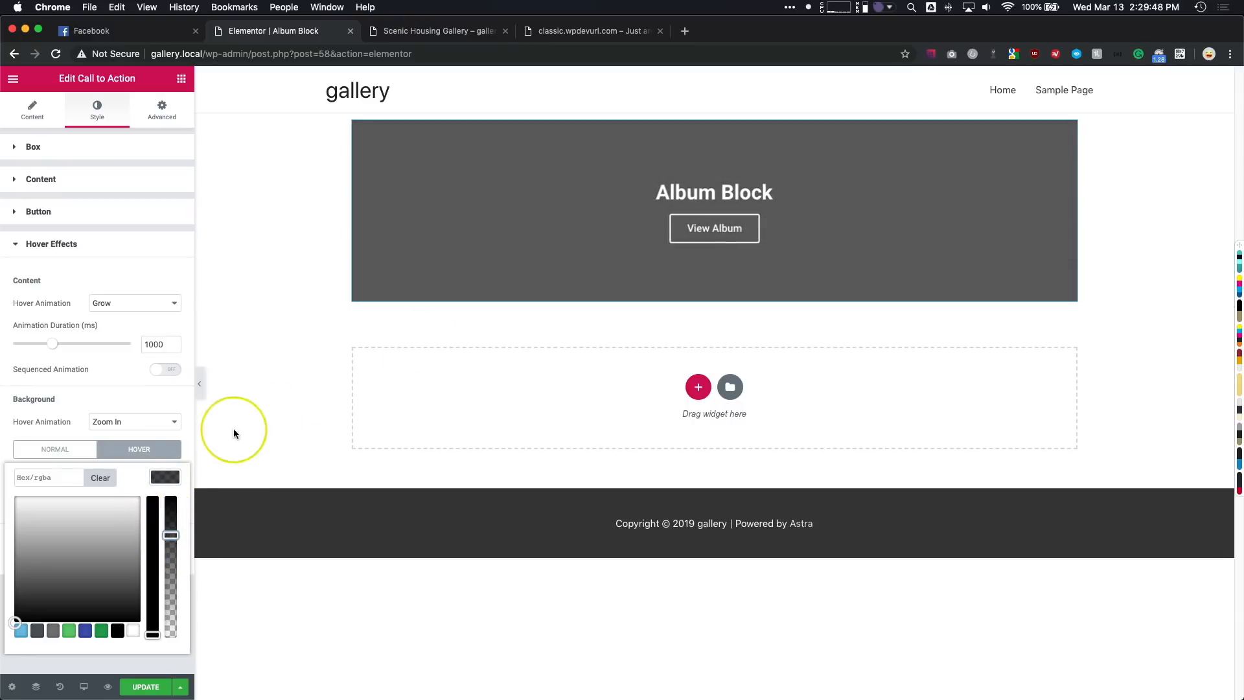
pyautogui.click(162, 472)
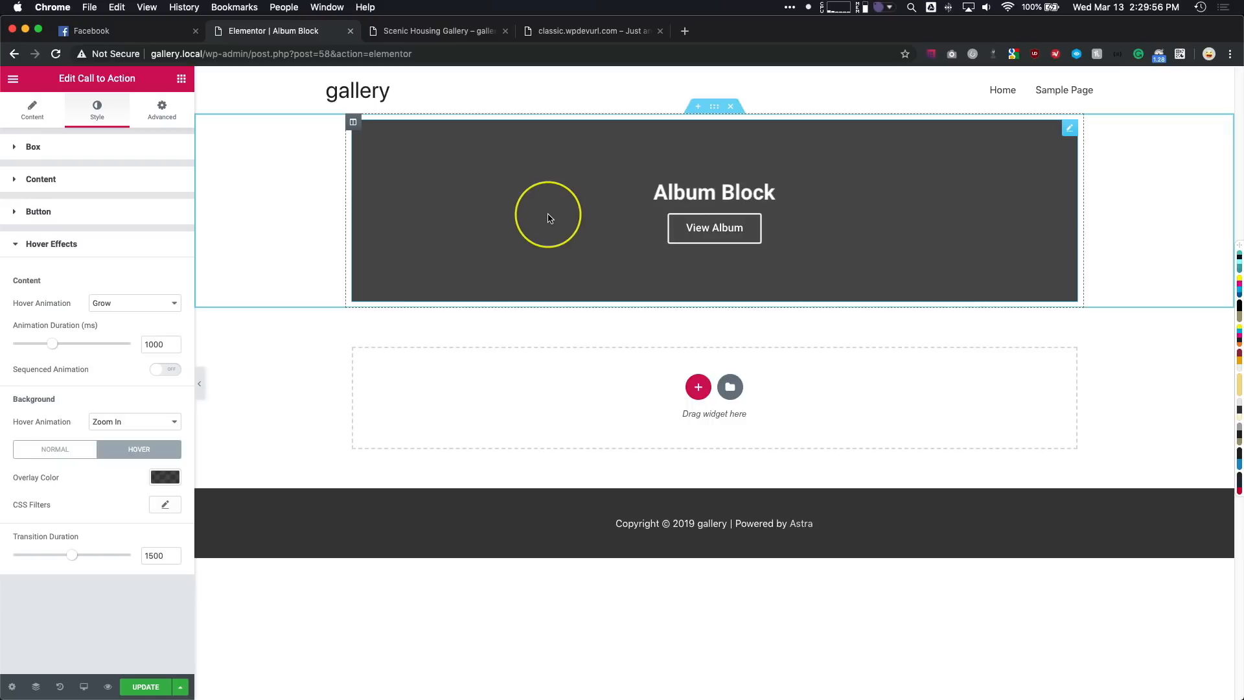
# - Check the reference site's album cards, and preview the Album Block at tablet and mobile sizes before returning to desktop
pyautogui.click(576, 31)
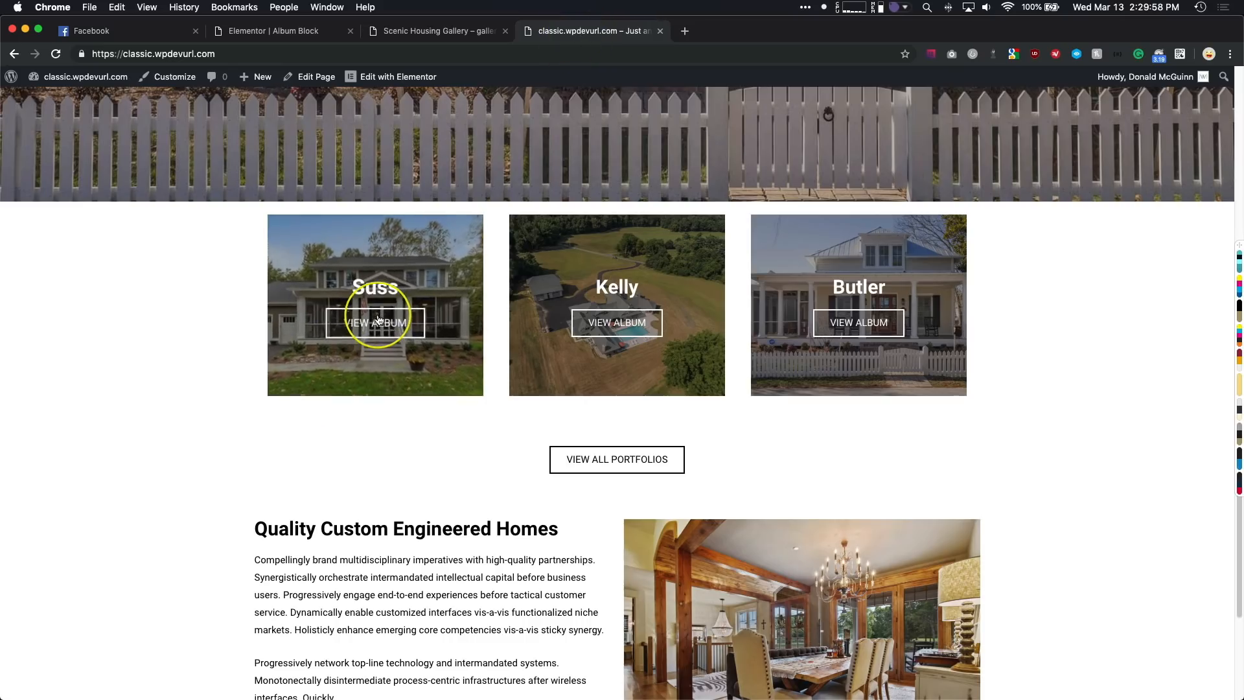
pyautogui.click(465, 31)
pyautogui.click(286, 28)
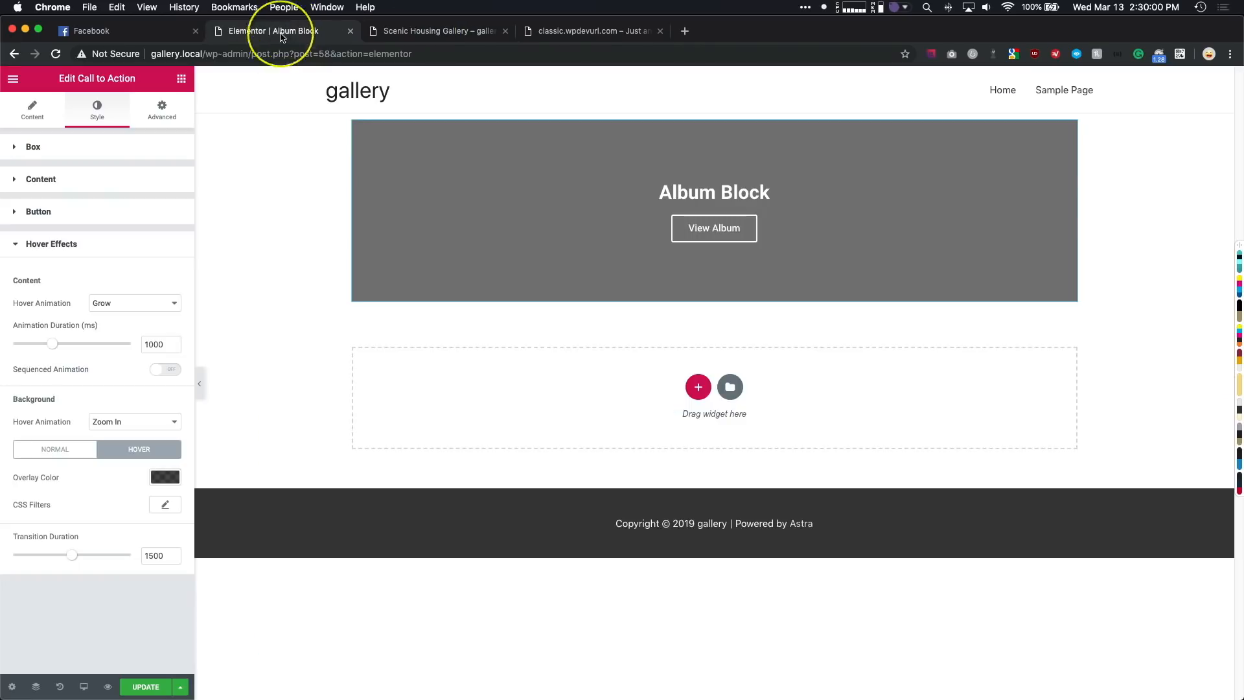
pyautogui.click(83, 686)
pyautogui.click(87, 628)
pyautogui.click(88, 655)
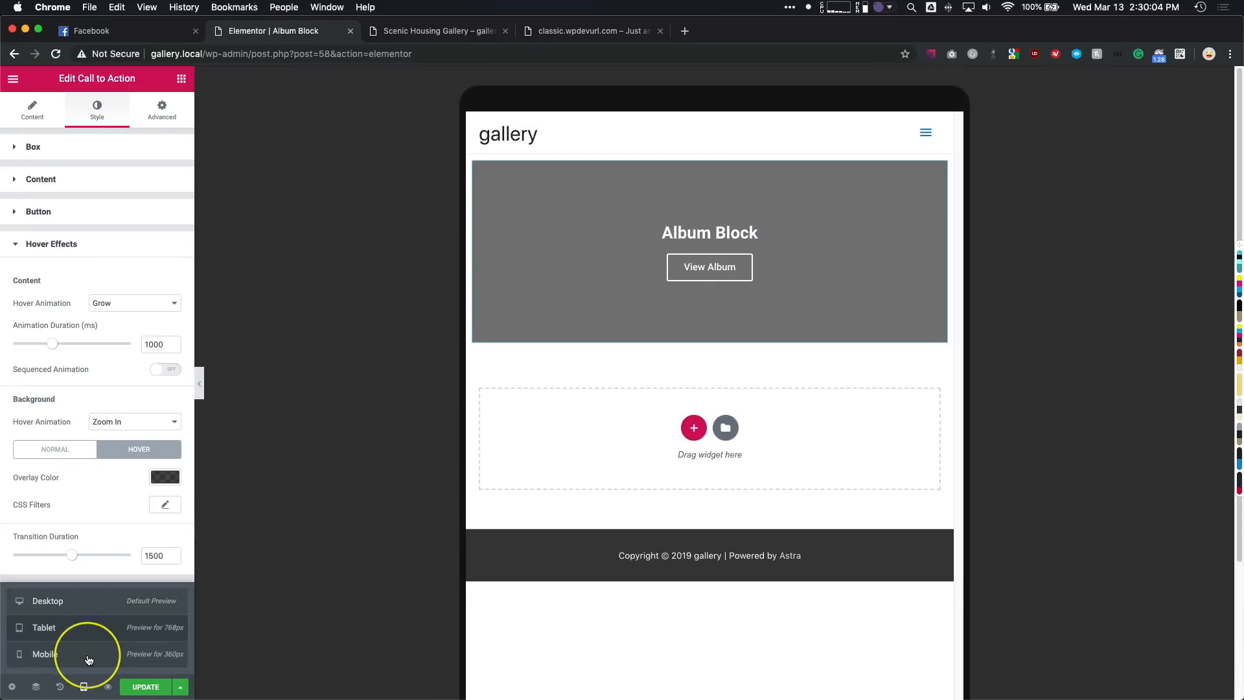
pyautogui.click(100, 602)
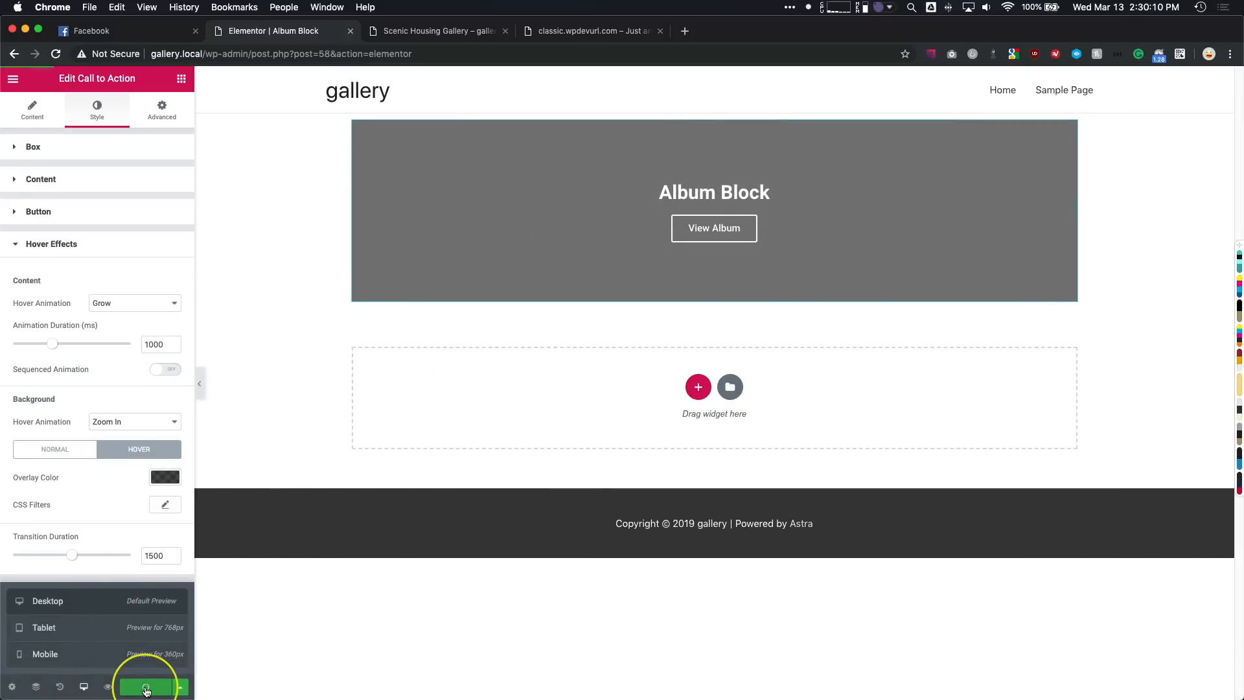
# - Update the Album Block template and exit to the WordPress dashboard
pyautogui.click(13, 79)
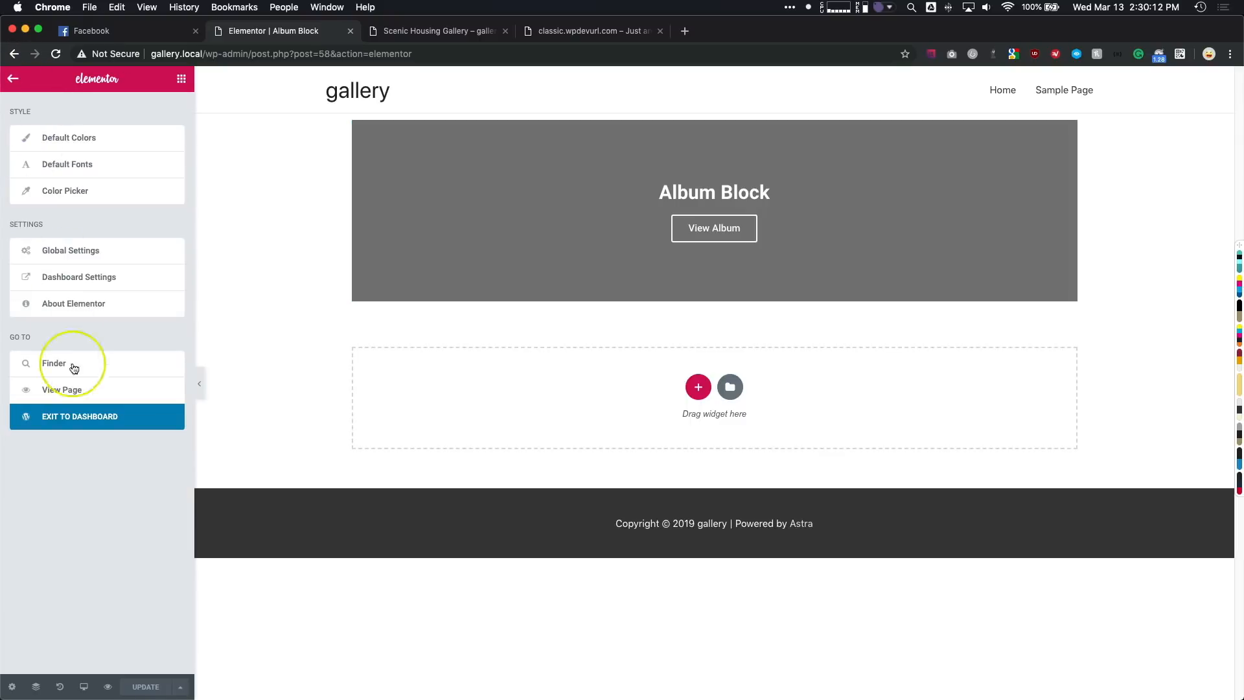
pyautogui.click(79, 418)
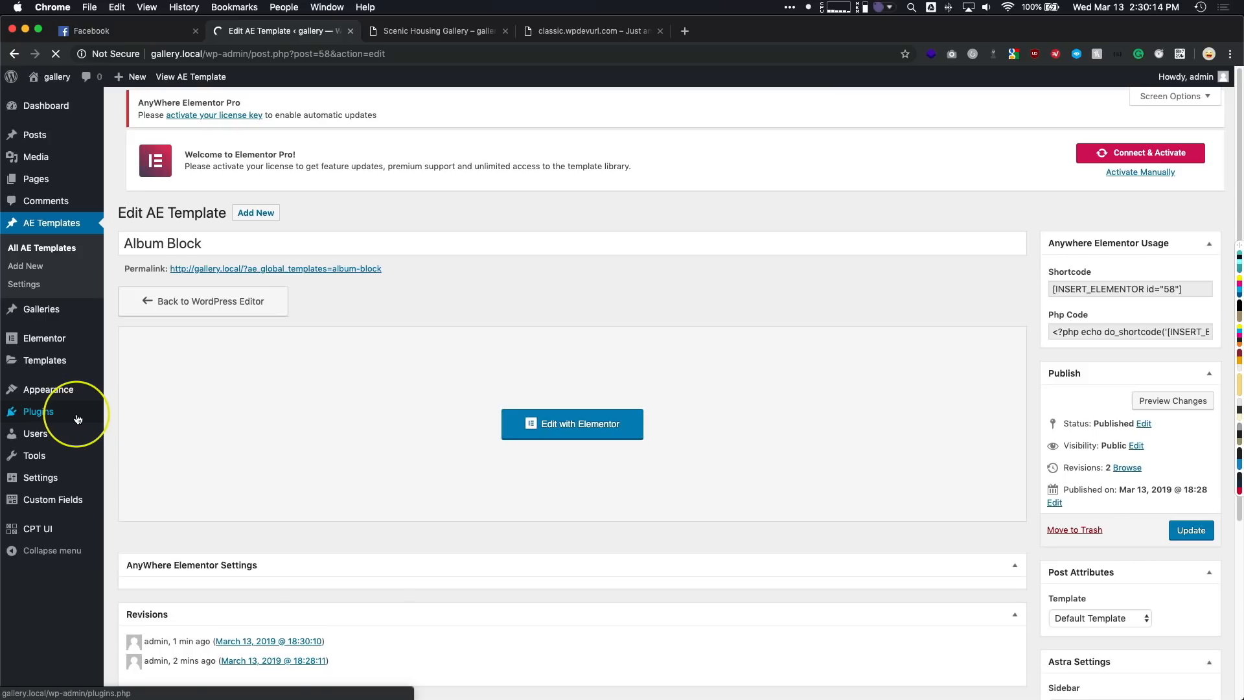
# - Open the Home page from the site's pages list for editing in Elementor
pyautogui.click(43, 181)
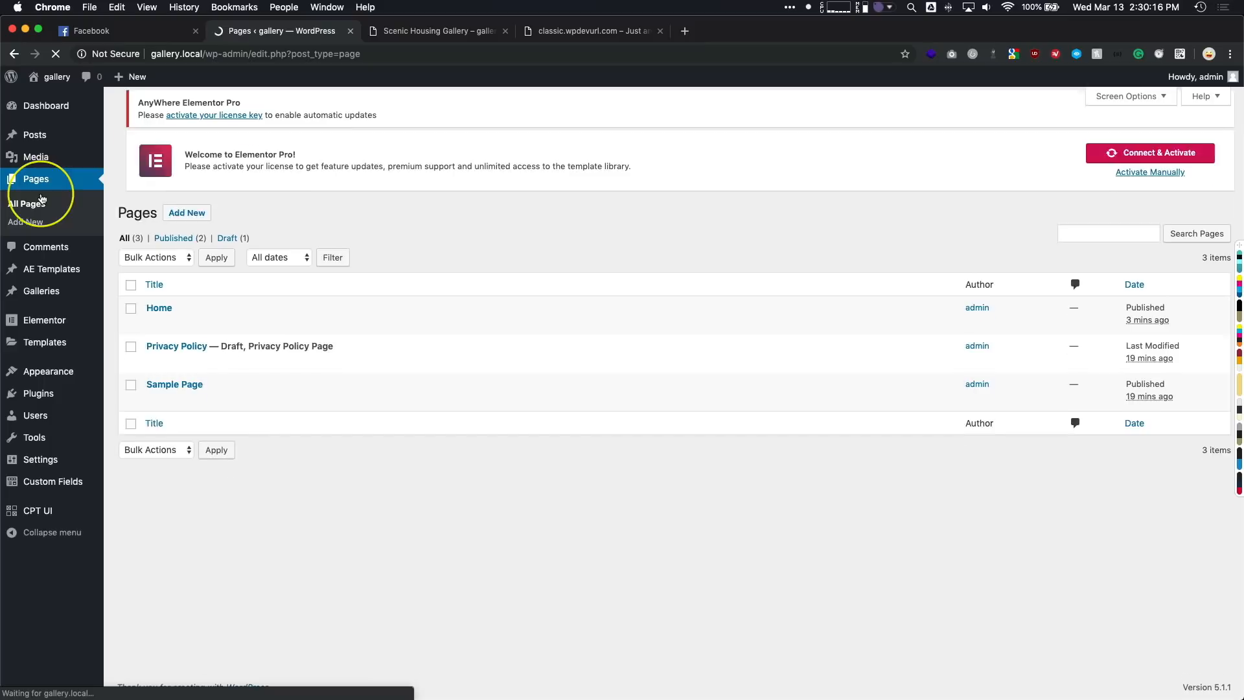
pyautogui.click(164, 326)
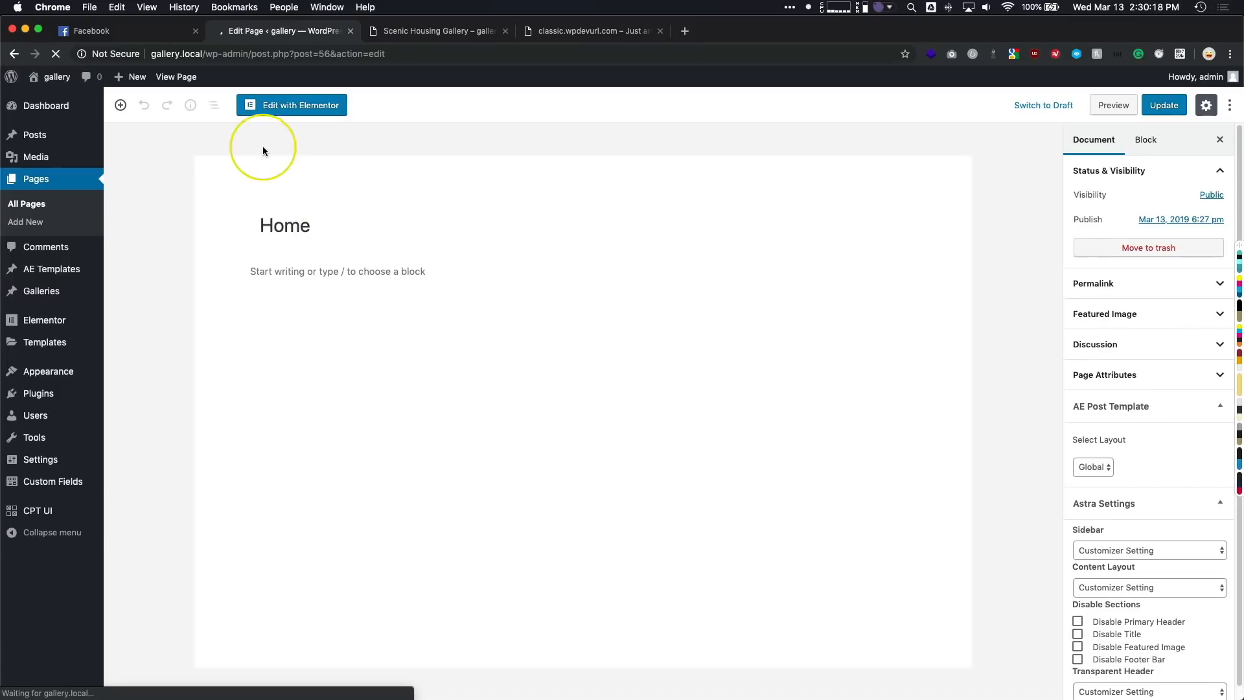
pyautogui.click(270, 105)
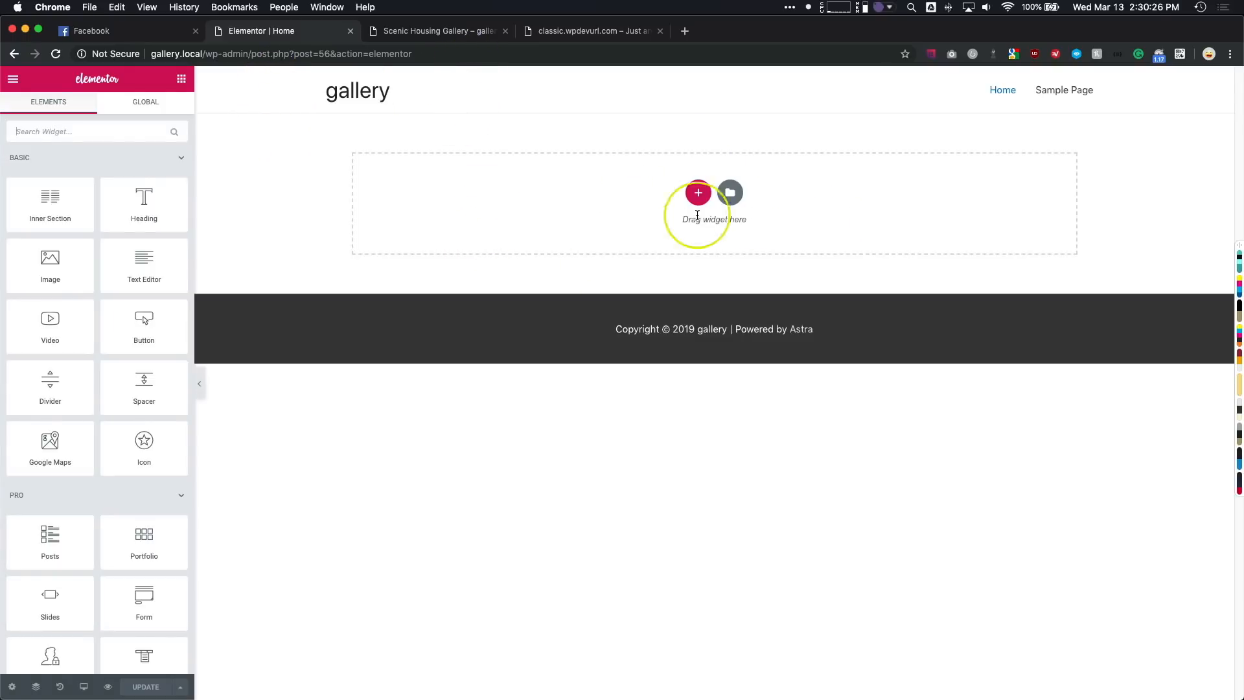
# - Find the AE - Post Blocks widget by searching for "block" and add it to the empty Home page
pyautogui.click(103, 130)
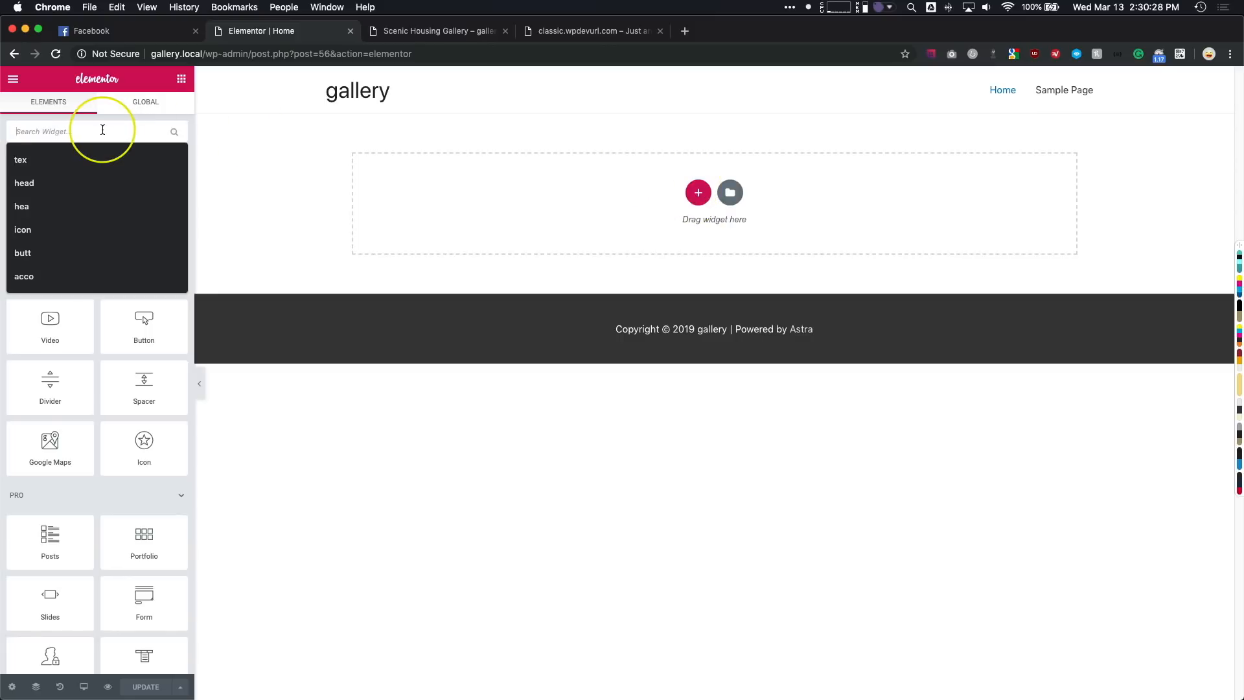
pyautogui.write('block')
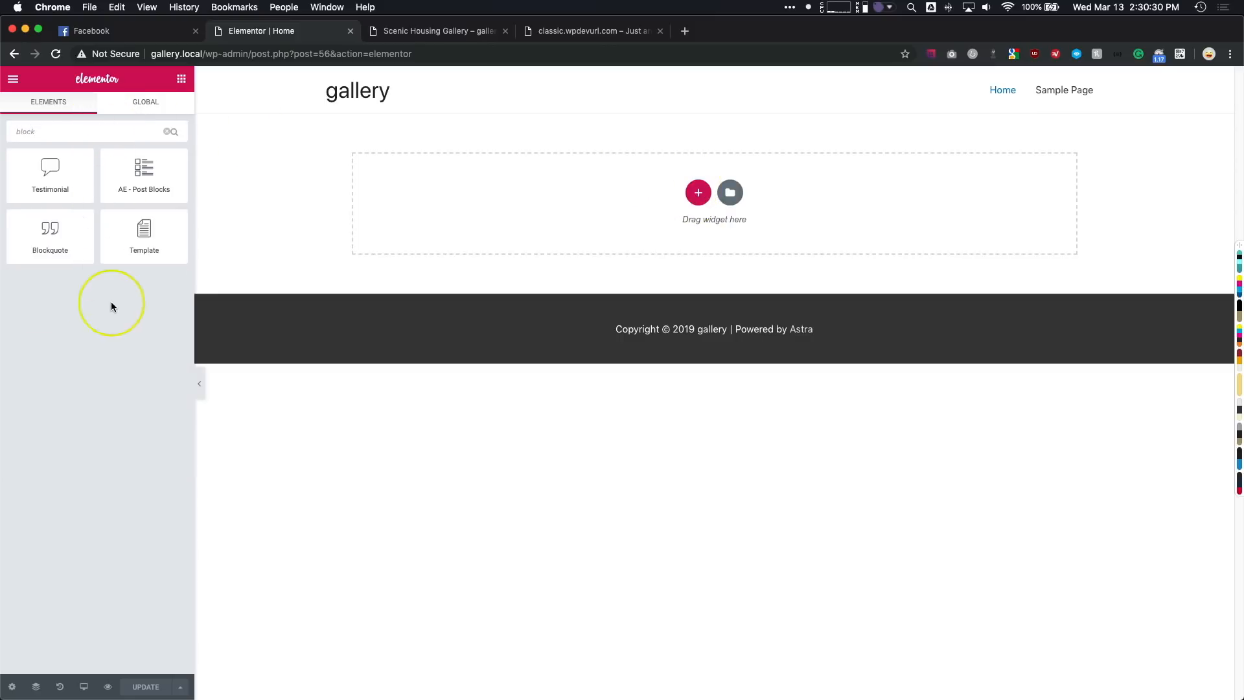
pyautogui.click(115, 321)
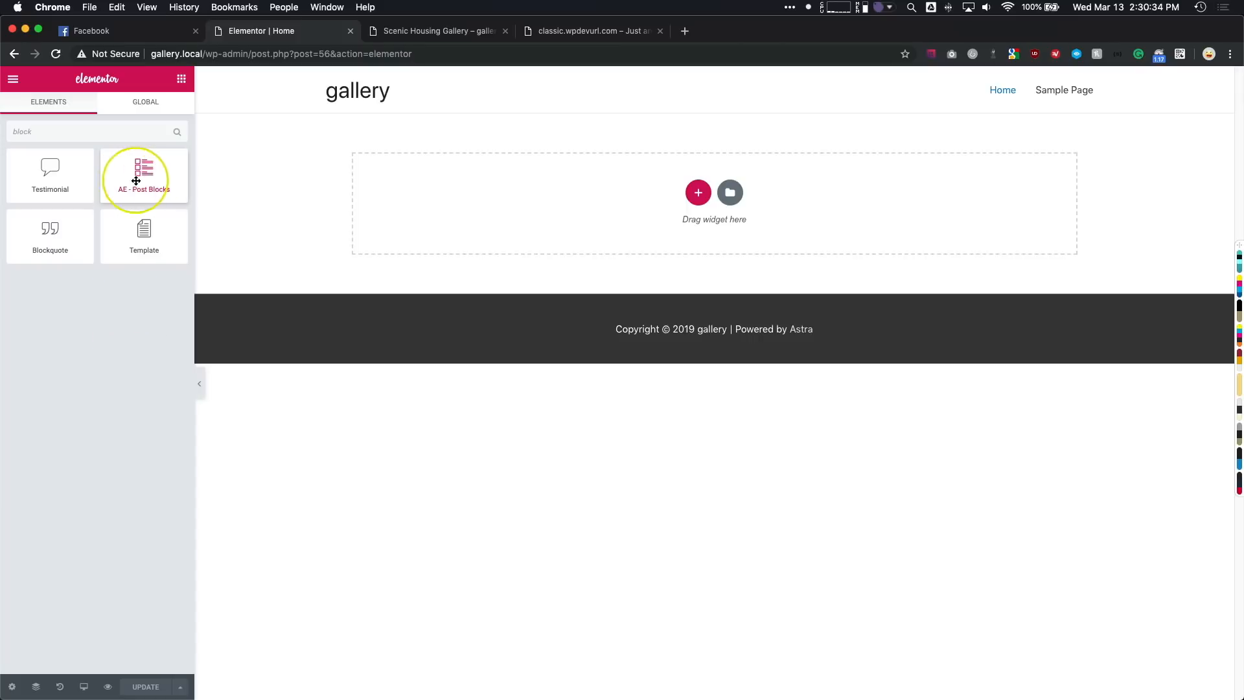
pyautogui.moveTo(146, 171); pyautogui.dragTo(390, 236)
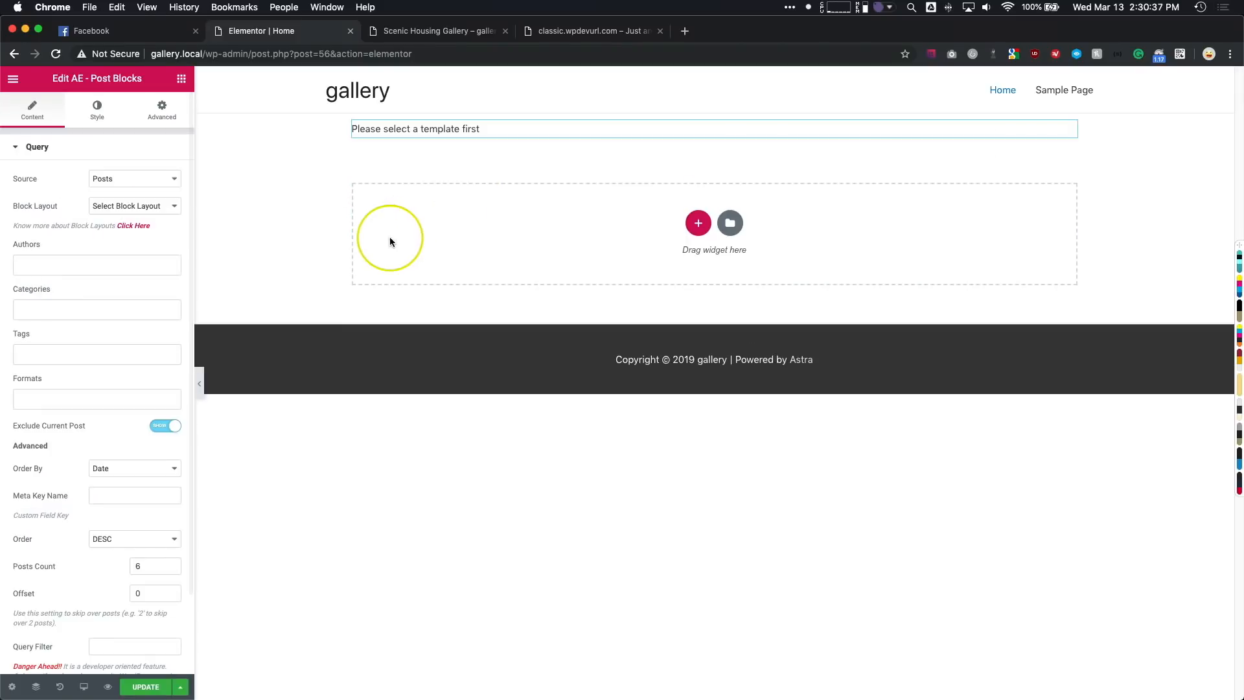
# - Set the post blocks' source to Galleries and their block layout to Album Block
pyautogui.click(125, 178)
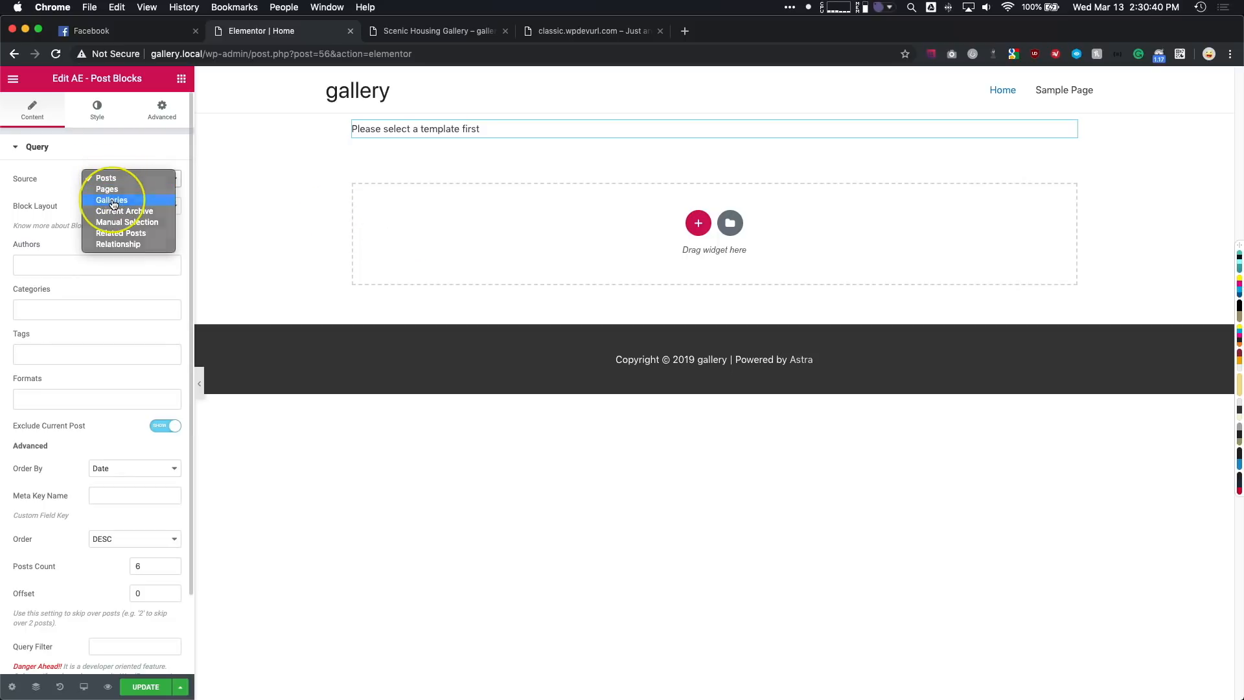
pyautogui.click(113, 201)
pyautogui.click(127, 211)
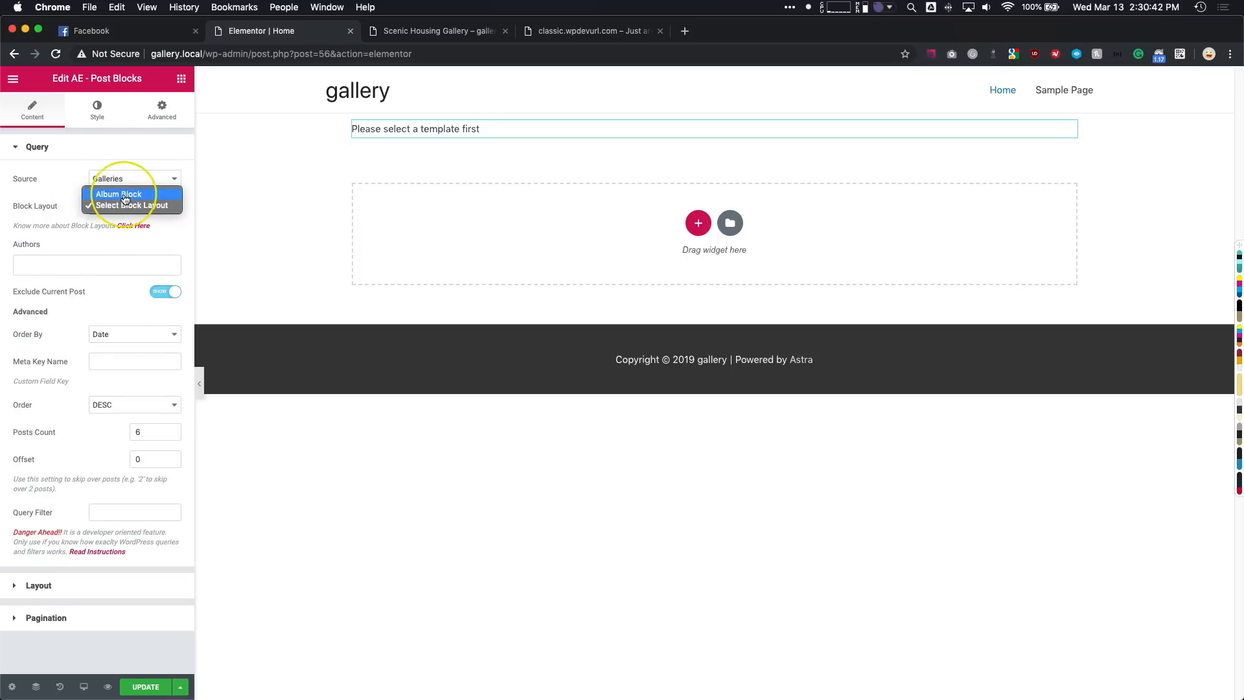
pyautogui.click(128, 195)
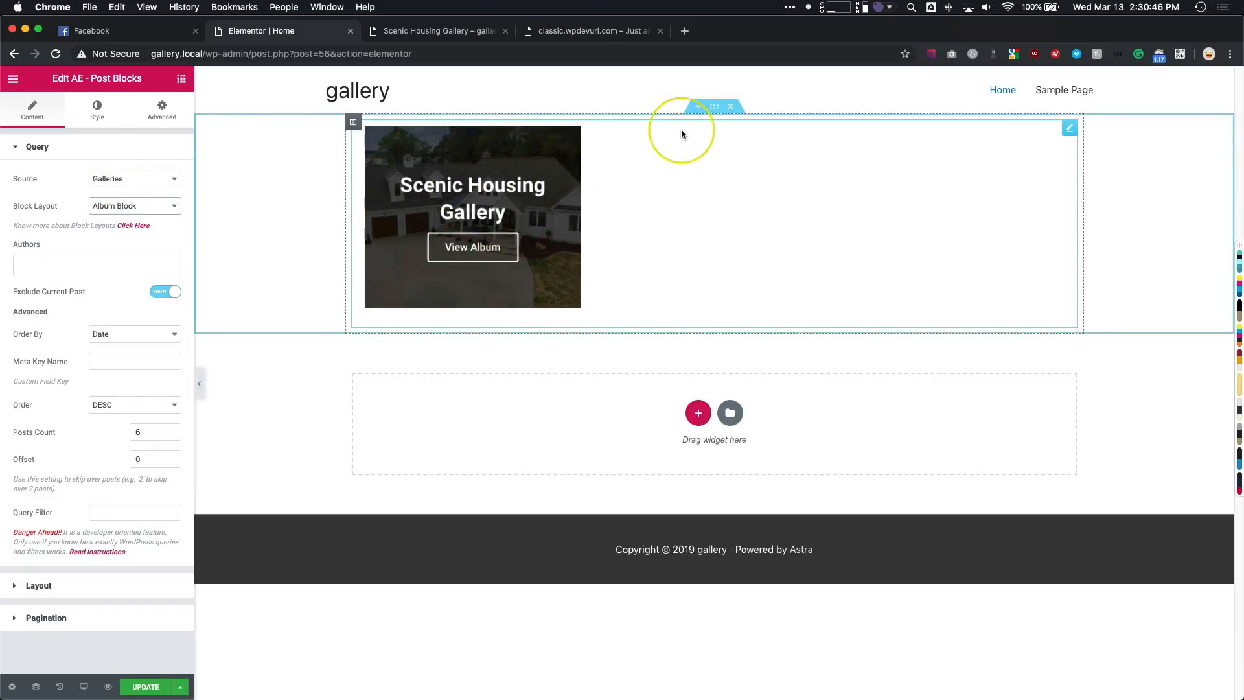
# - Give the section containing the post blocks a top and bottom margin of 50 px
pyautogui.click(711, 108)
pyautogui.click(170, 109)
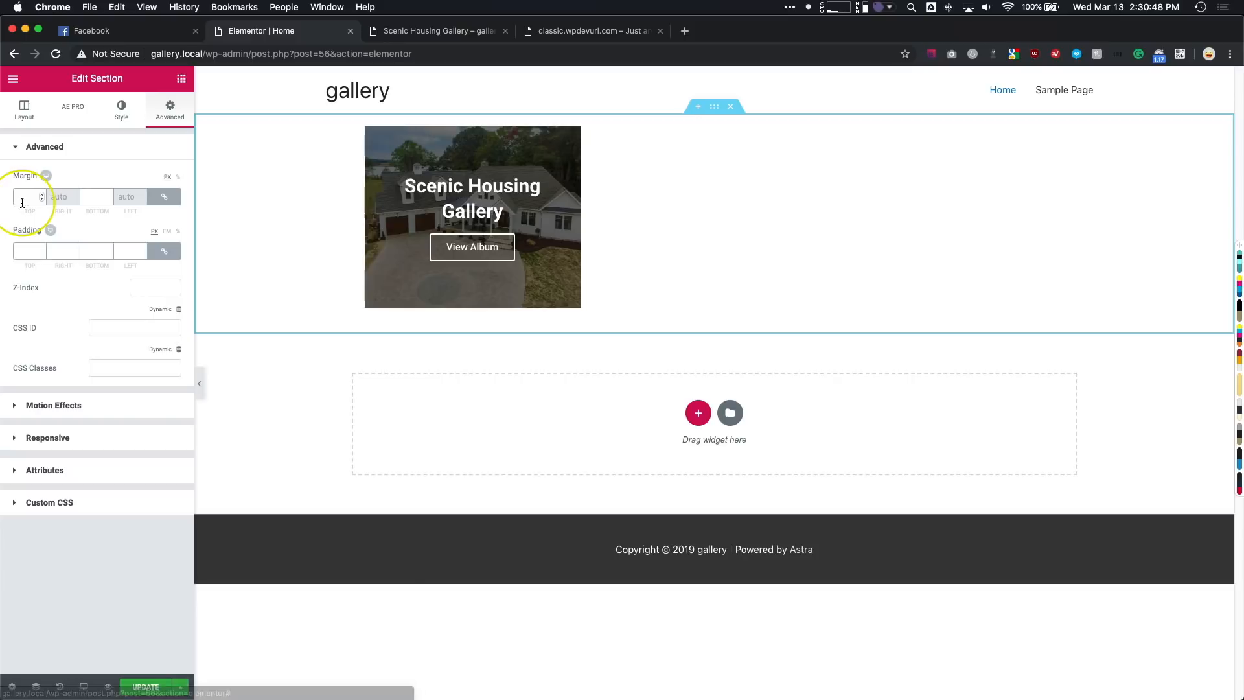
pyautogui.click(28, 197)
pyautogui.write('50')
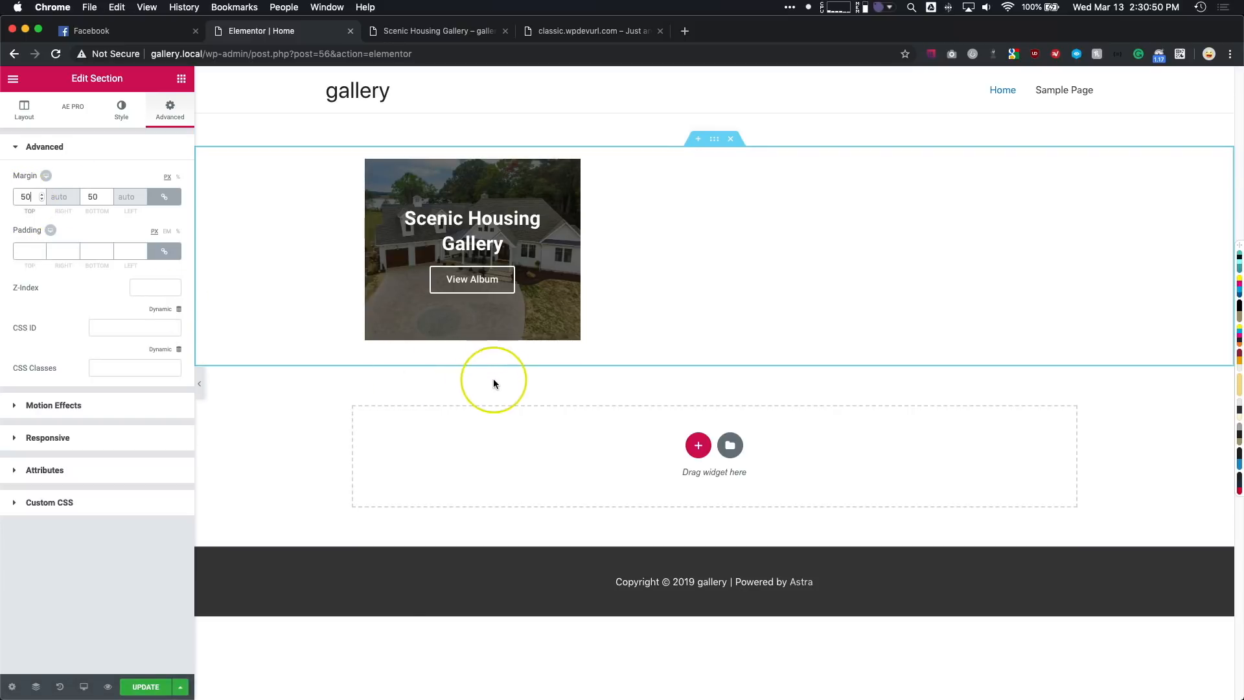
# - Examine the available Order By options in the post blocks' query, keeping Date
pyautogui.click(453, 303)
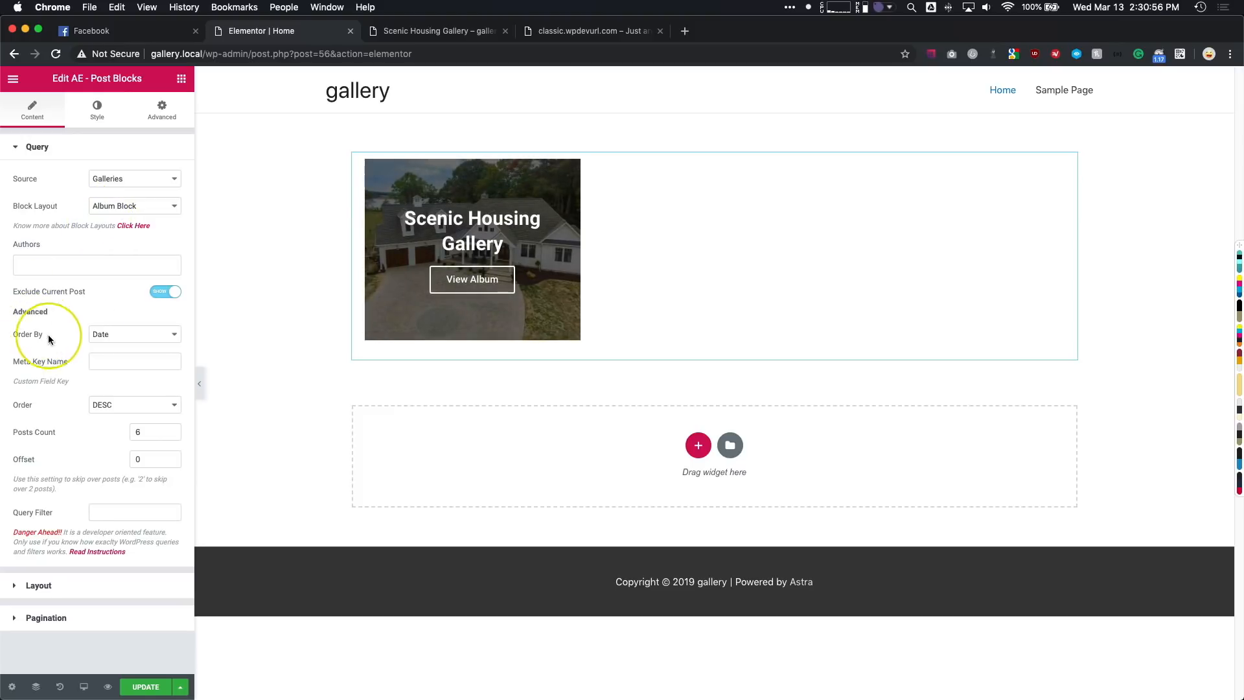
pyautogui.click(141, 335)
pyautogui.click(102, 333)
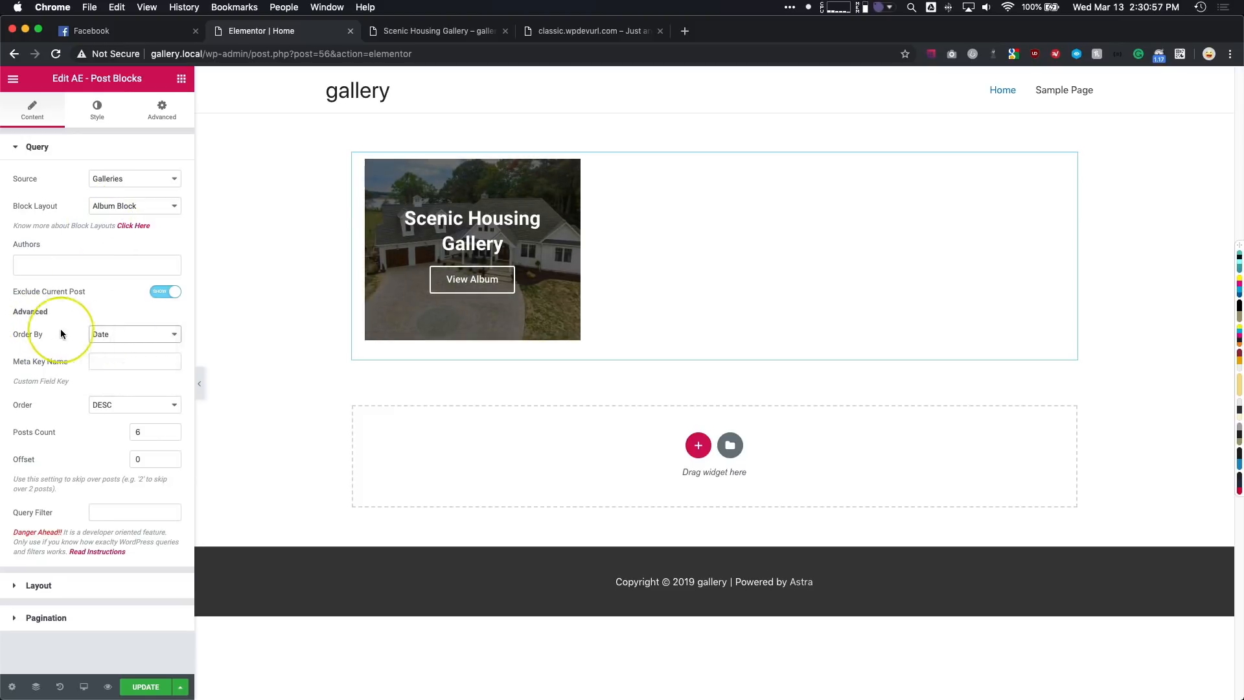
pyautogui.click(128, 335)
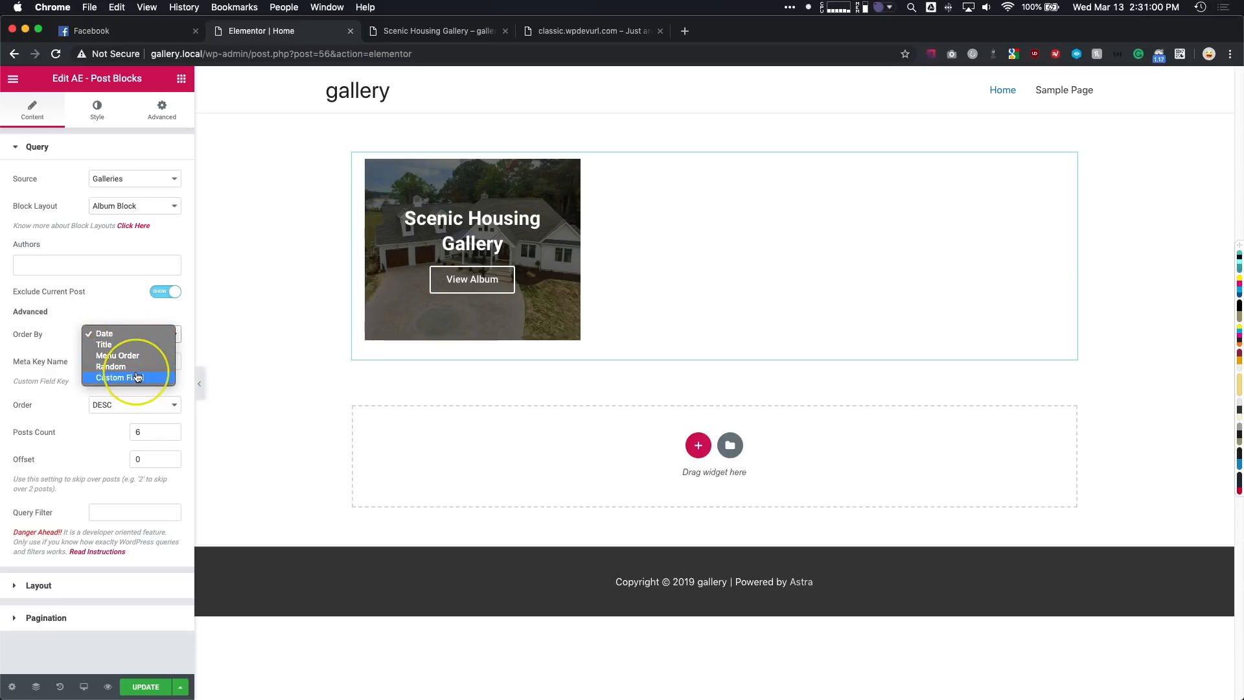
pyautogui.click(79, 361)
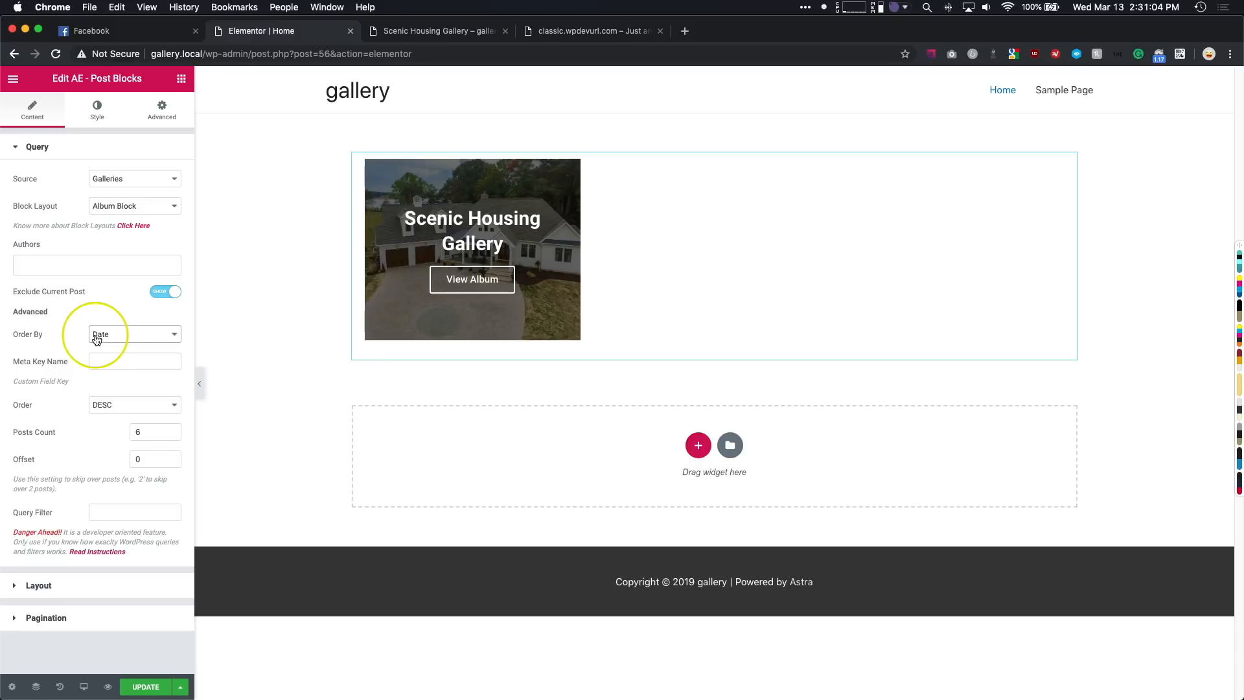
# - Set the post blocks' posts count to 3 and compare with the album row on the reference site
pyautogui.doubleClick(154, 432)
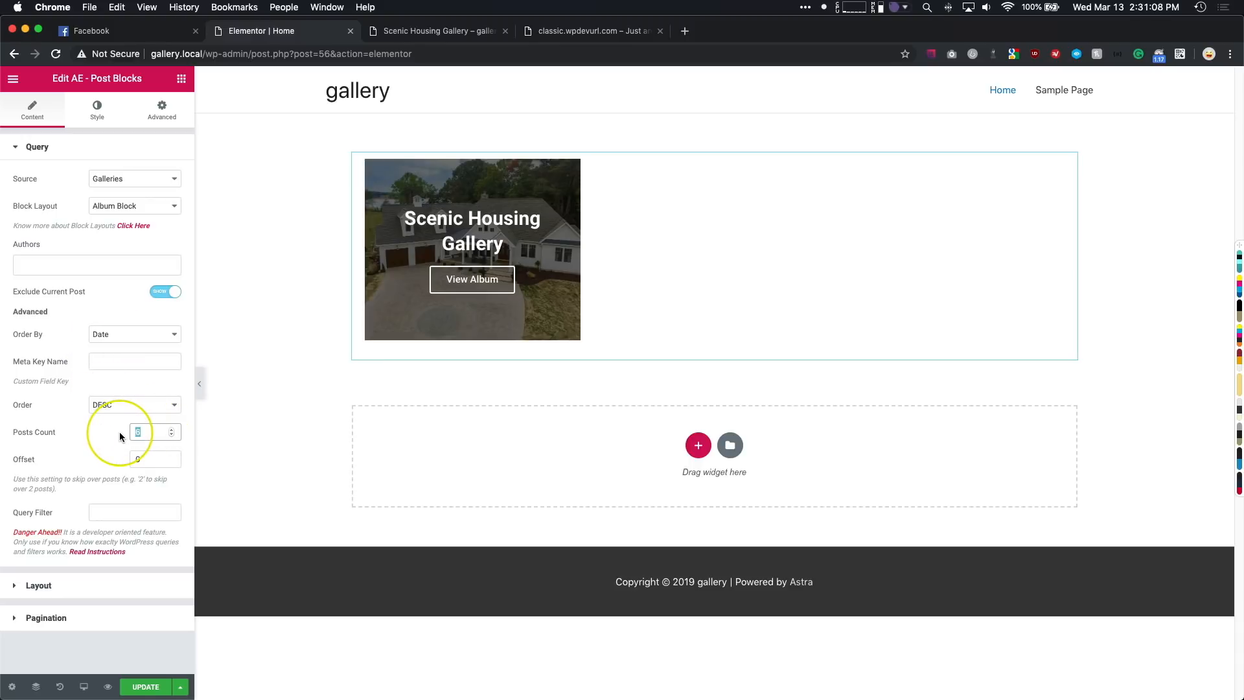
pyautogui.write('3')
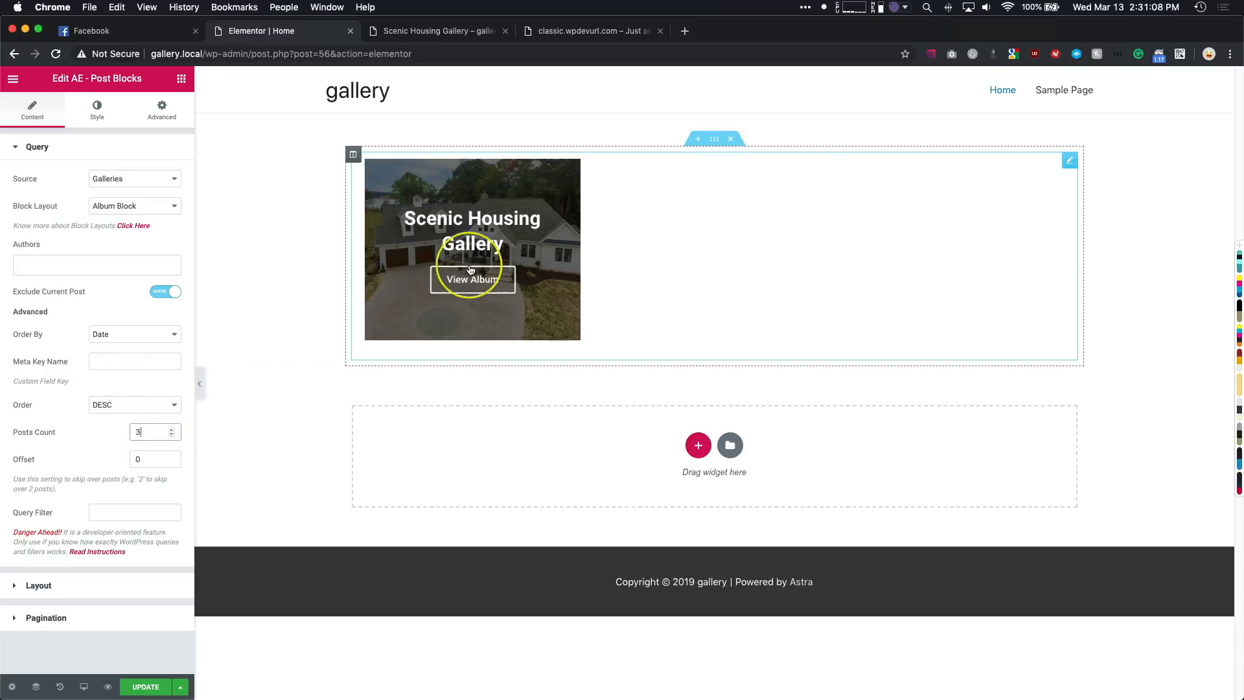
pyautogui.click(574, 26)
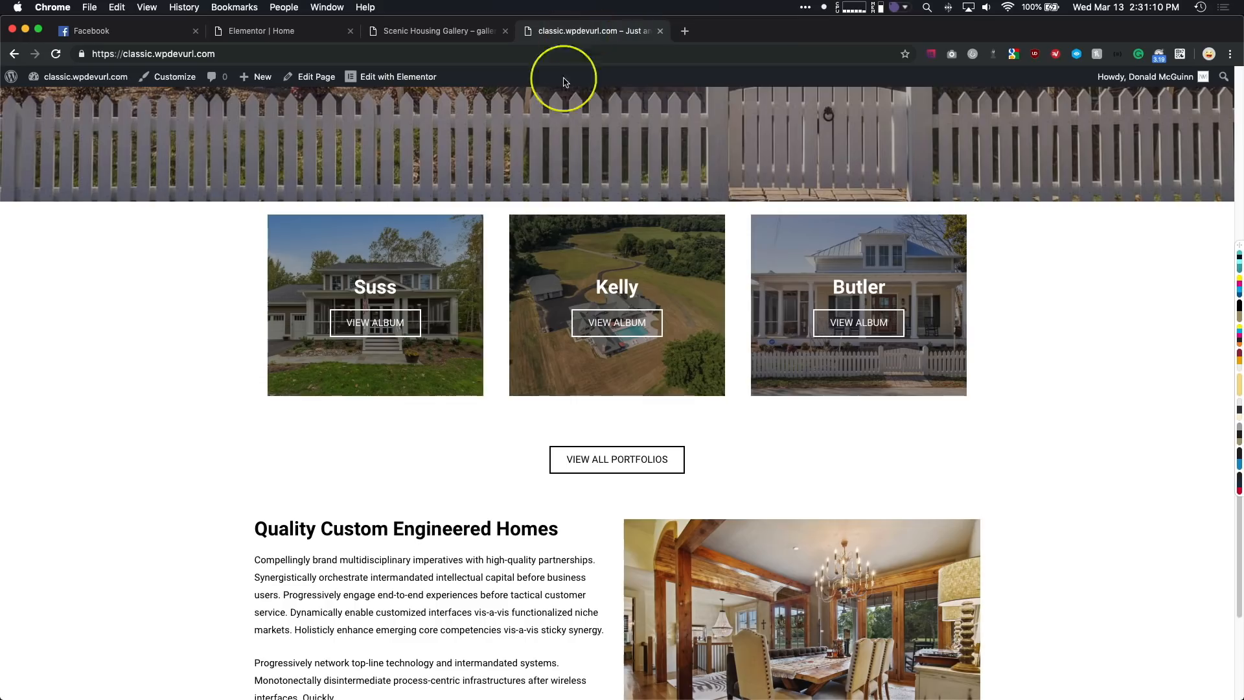
pyautogui.click(303, 29)
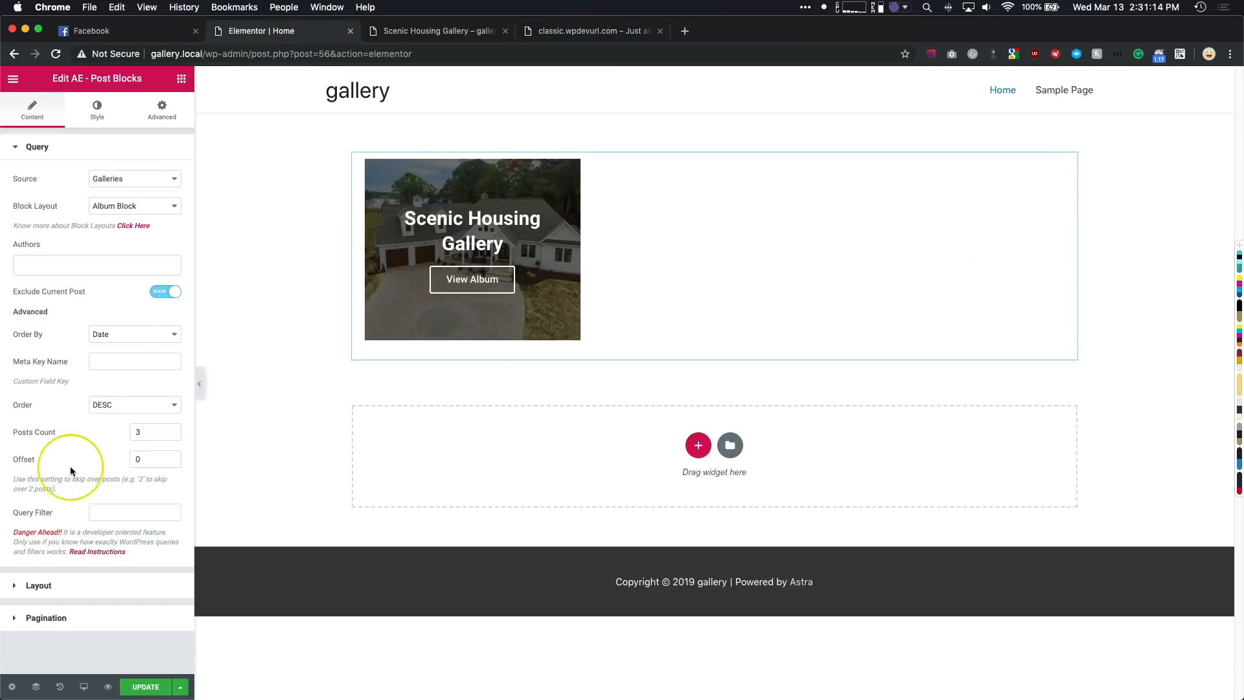
# - Keep the post blocks' layout mode as Grid with pagination set to No, and update and view the Home page
pyautogui.click(65, 593)
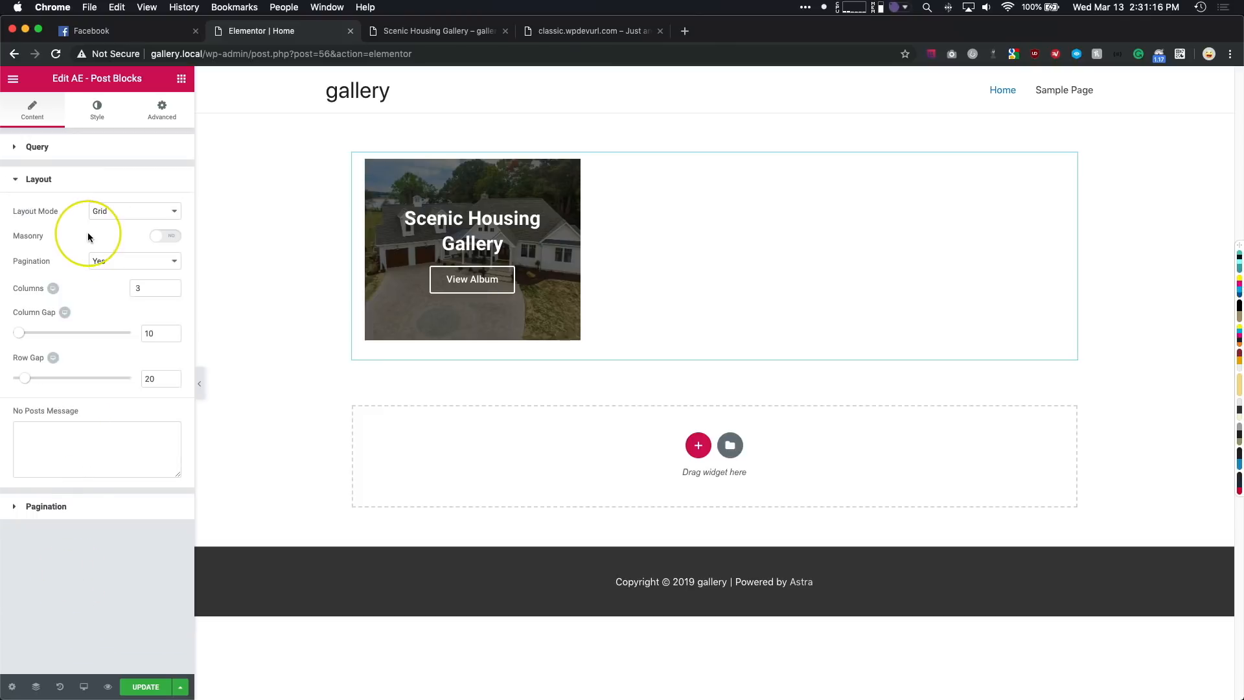
pyautogui.click(102, 218)
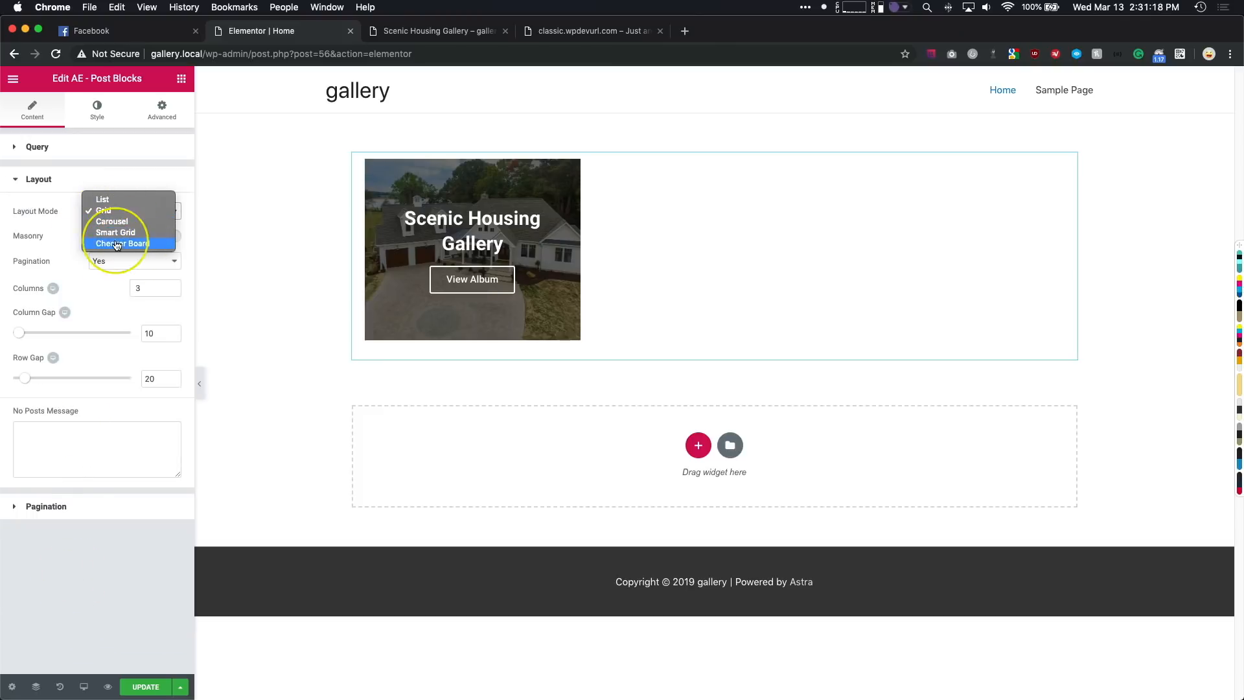
pyautogui.click(97, 210)
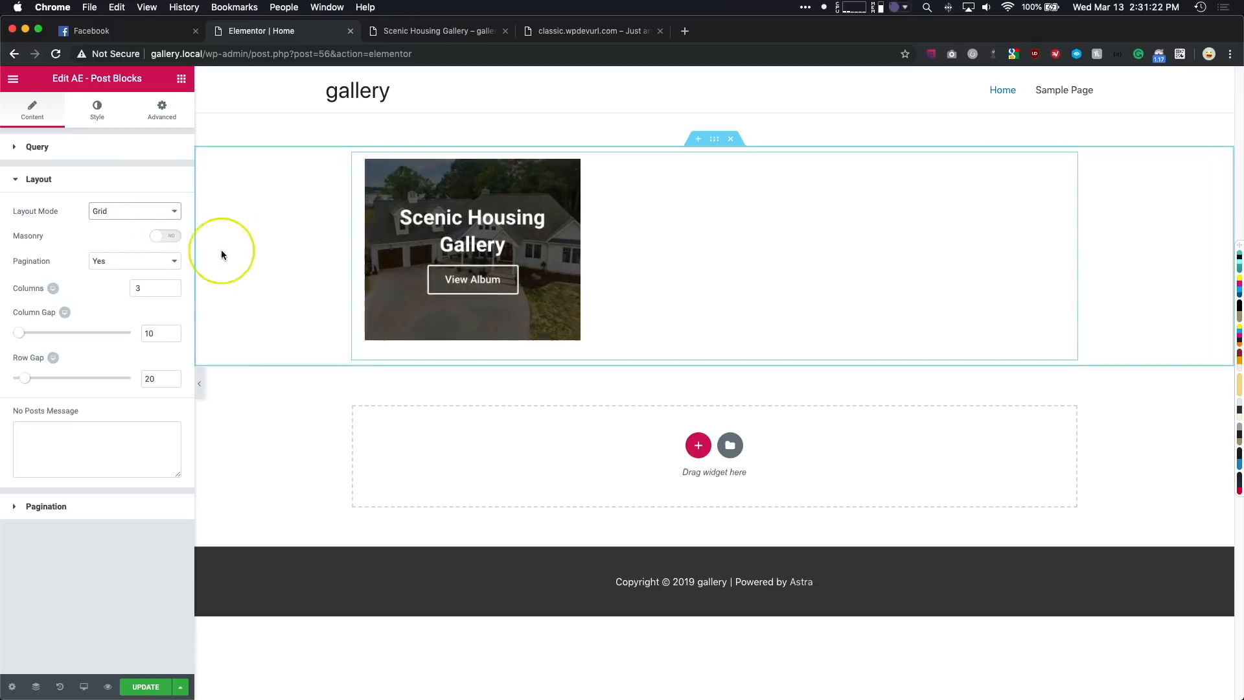
pyautogui.click(142, 262)
pyautogui.click(140, 272)
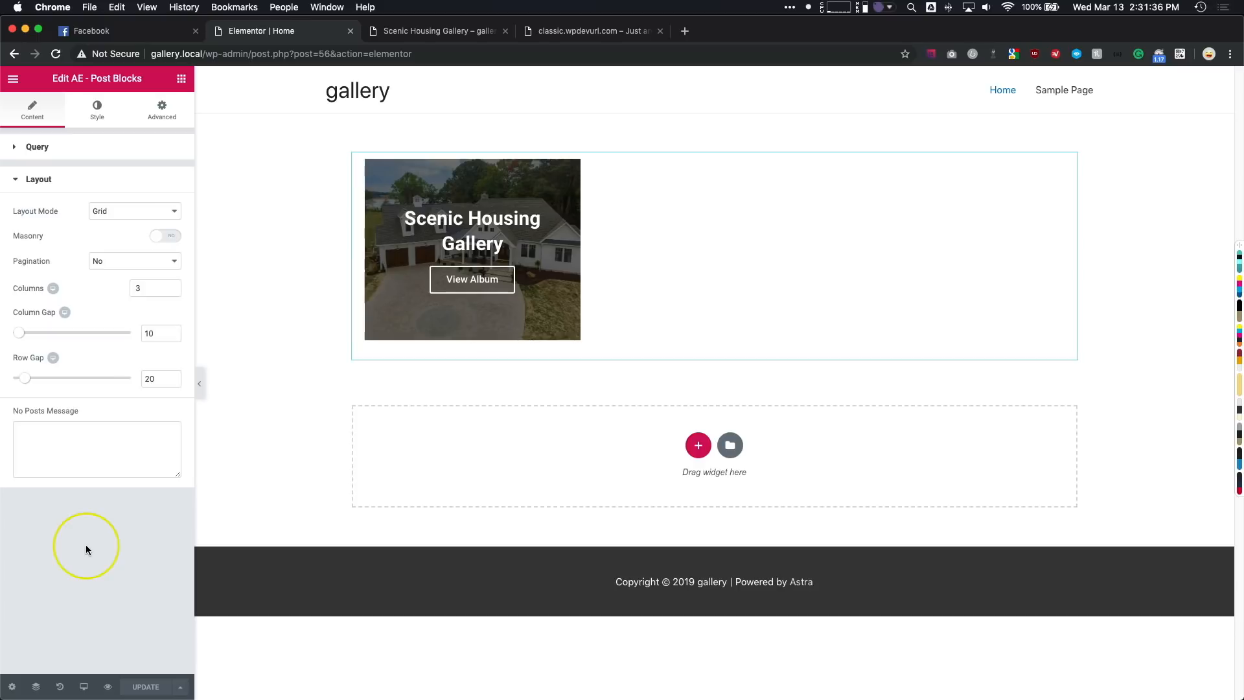
pyautogui.click(13, 81)
pyautogui.click(63, 389)
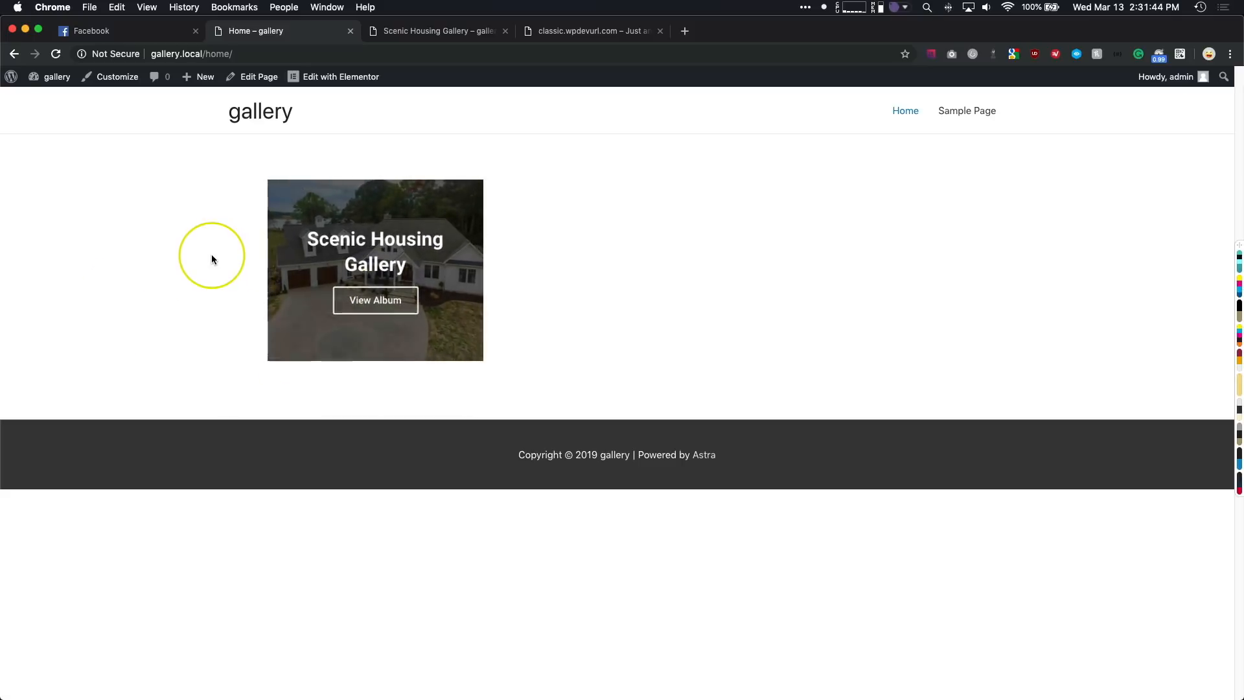
# - Start a new gallery entry from the Scenic Housing Gallery page and title it "Another Album"
pyautogui.click(402, 34)
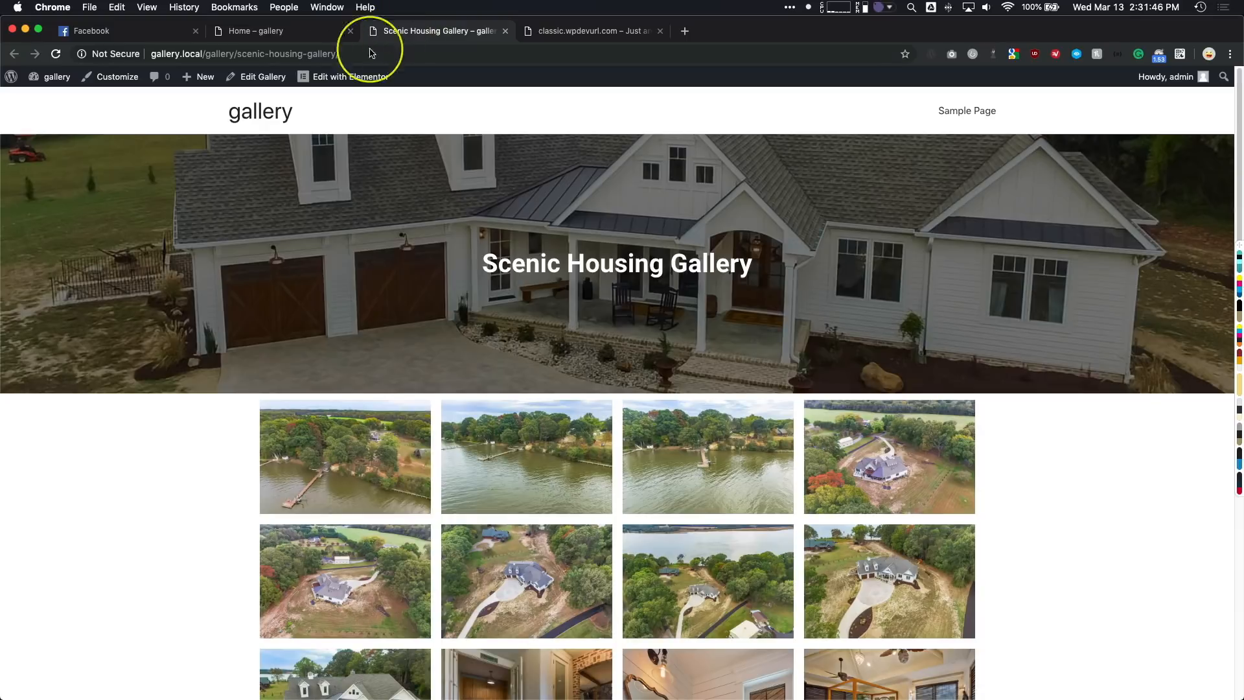
pyautogui.moveTo(202, 86)
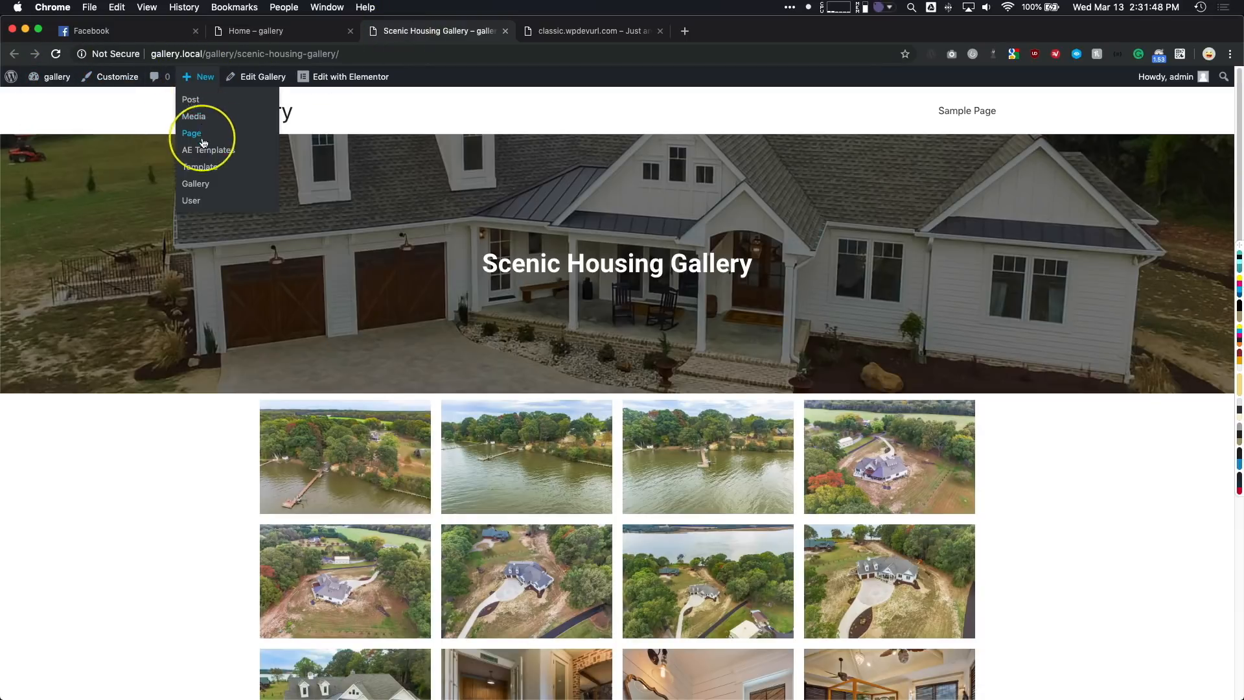
pyautogui.click(198, 183)
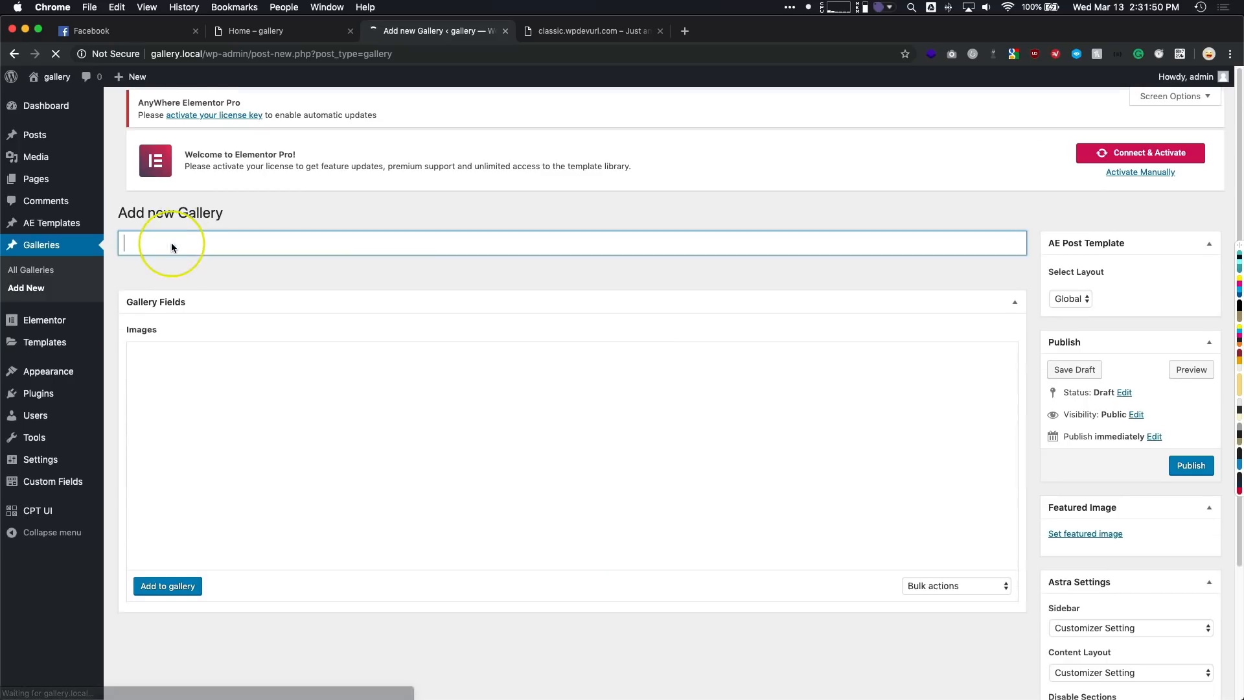
pyautogui.click(184, 263)
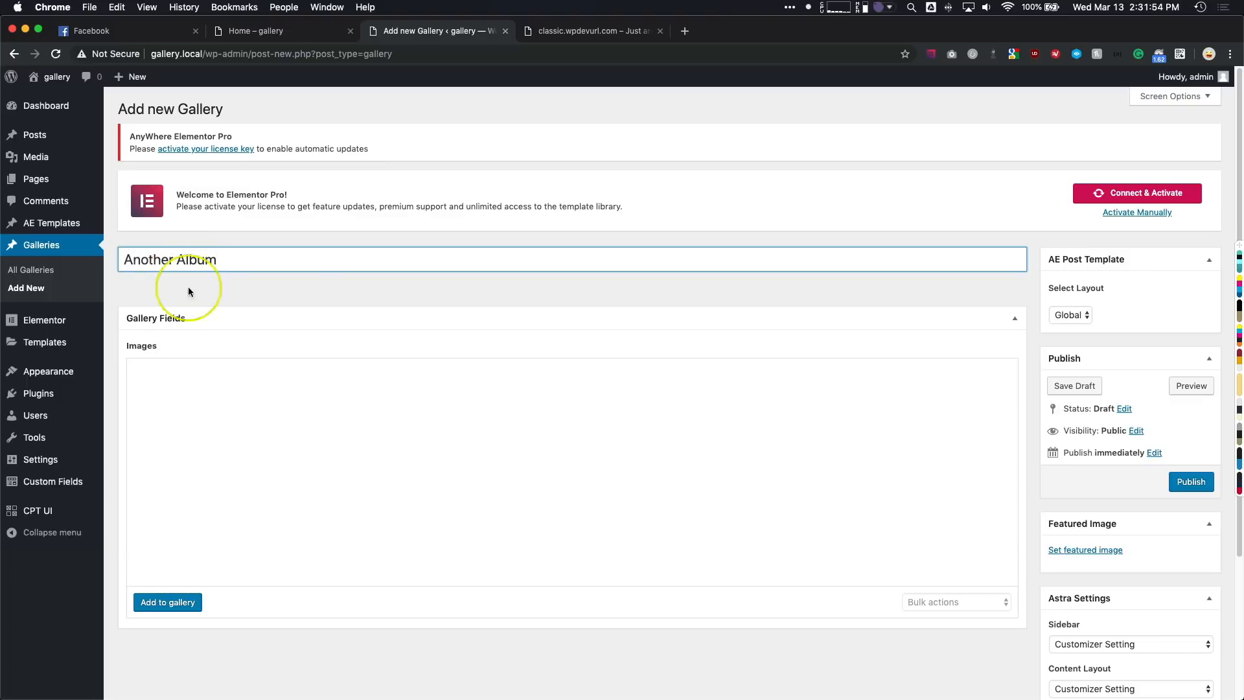
pyautogui.write('Another Album')
pyautogui.click(168, 602)
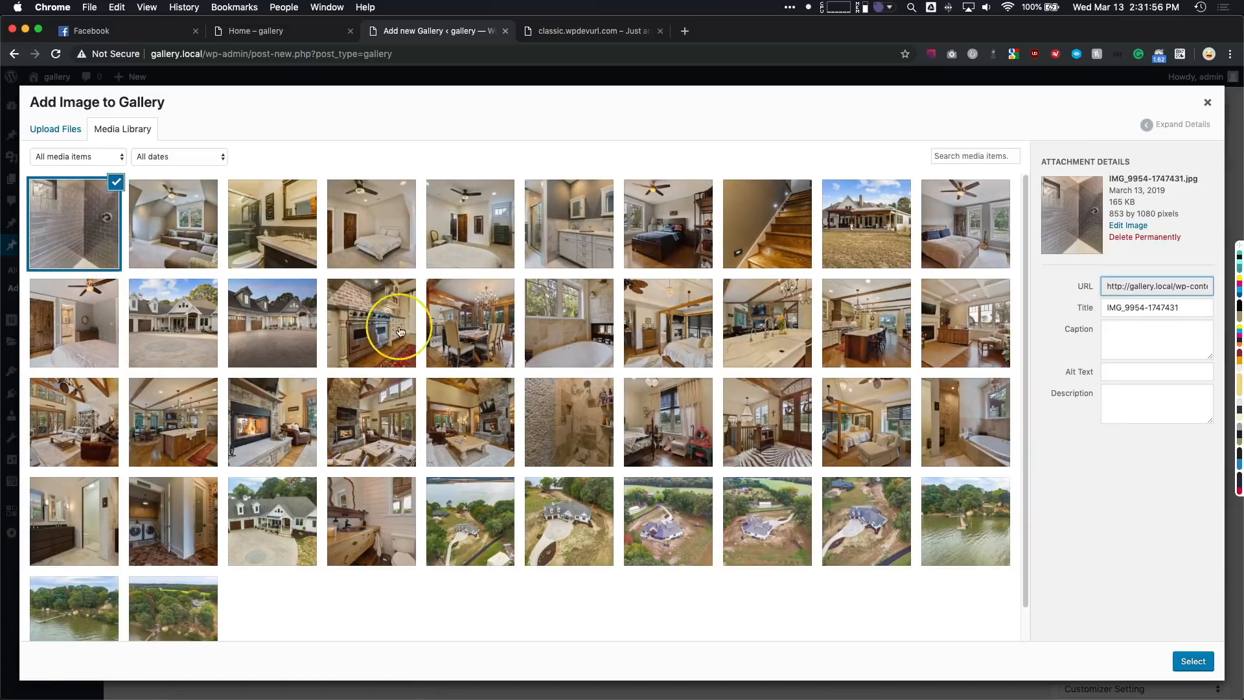
pyautogui.keyDown('shift'); pyautogui.click(800, 331); pyautogui.keyUp('shift')
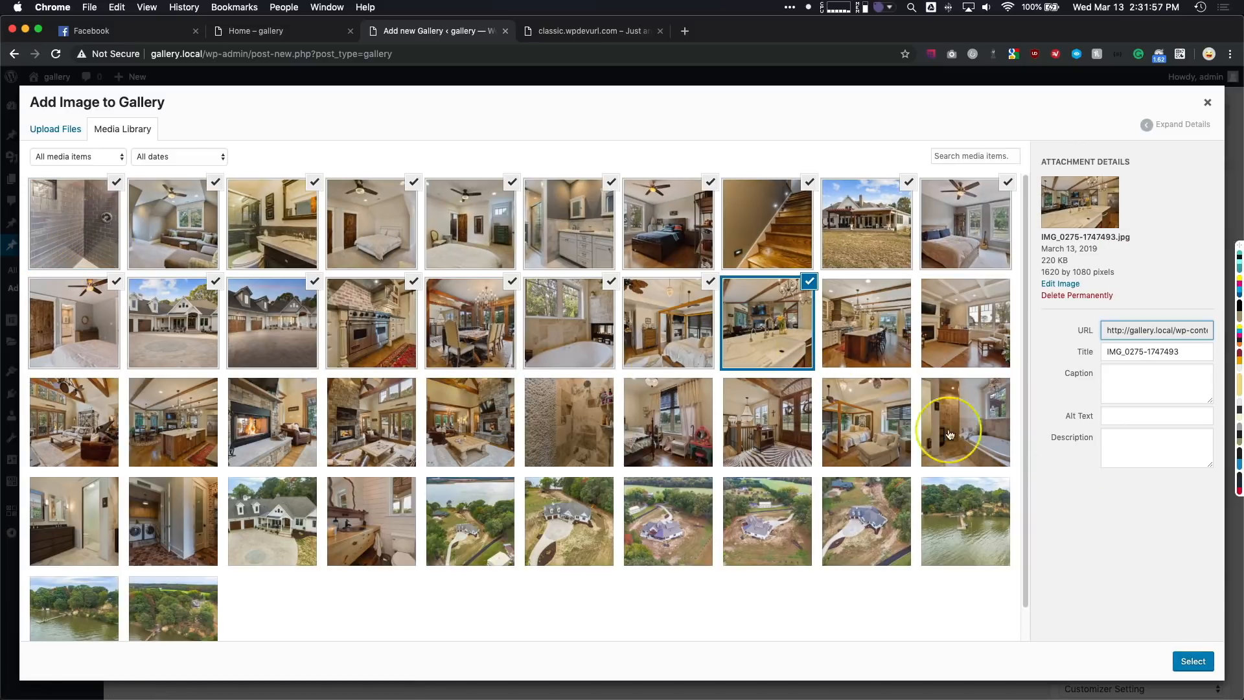
pyautogui.click(1192, 661)
pyautogui.scroll(-2, 1062, 450)
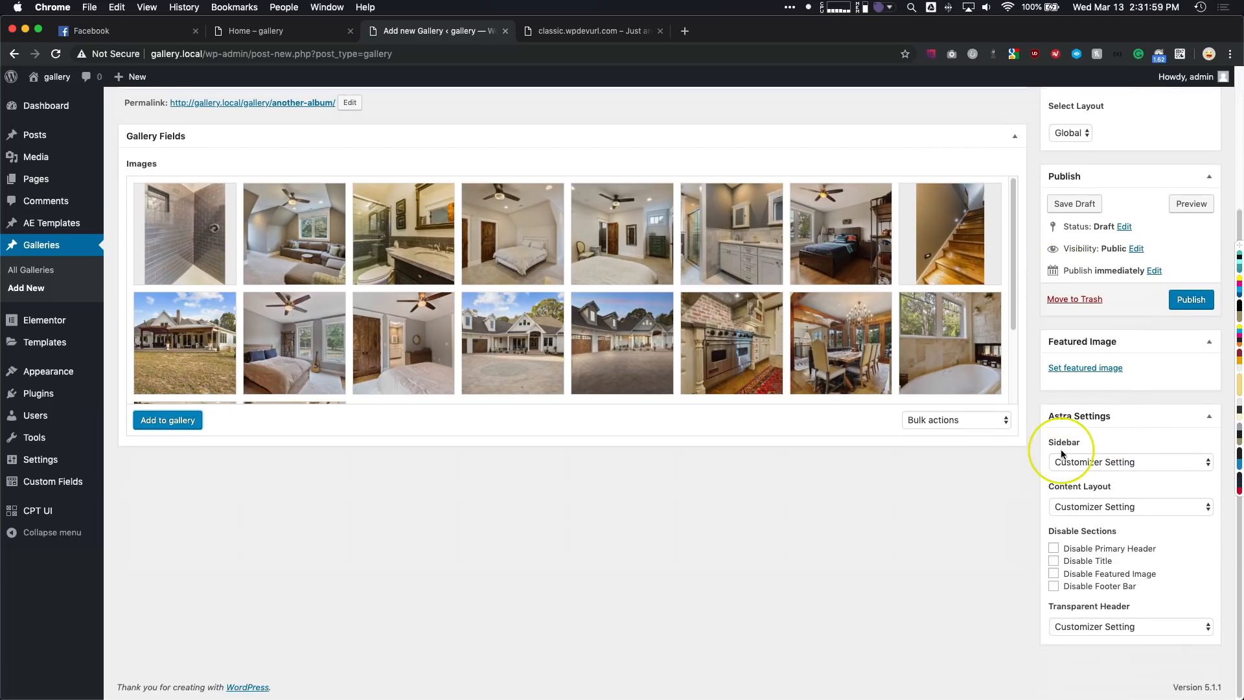
pyautogui.click(1074, 369)
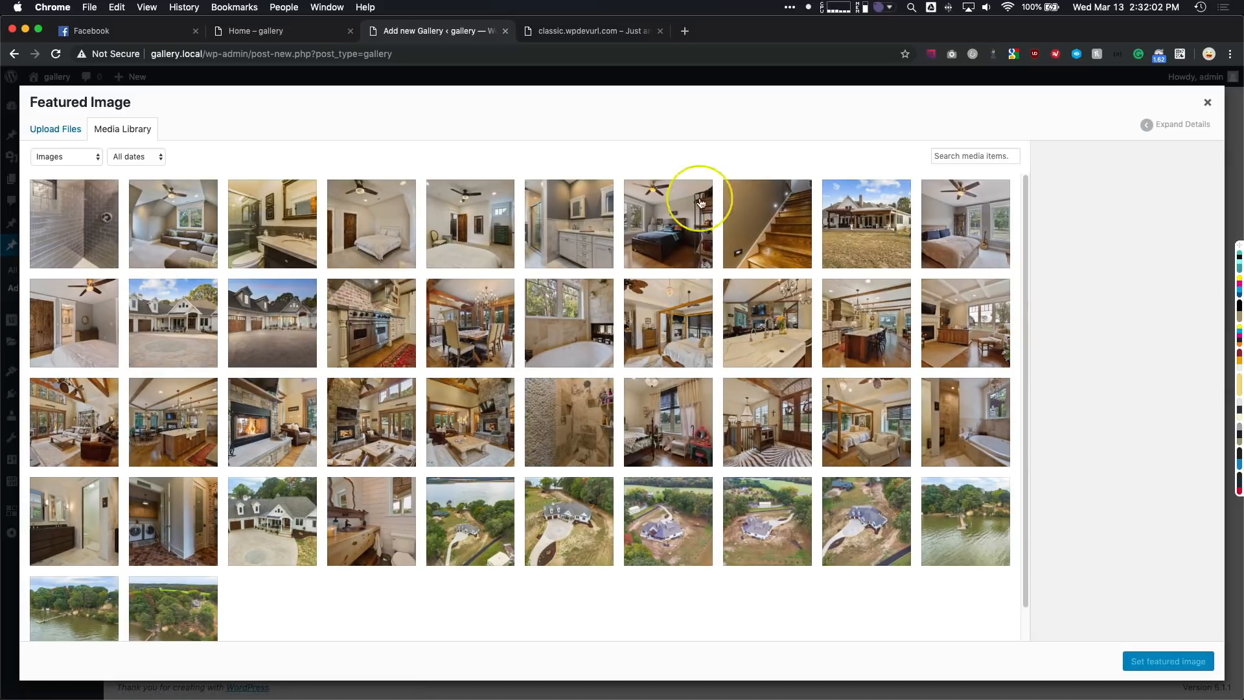
pyautogui.click(860, 215)
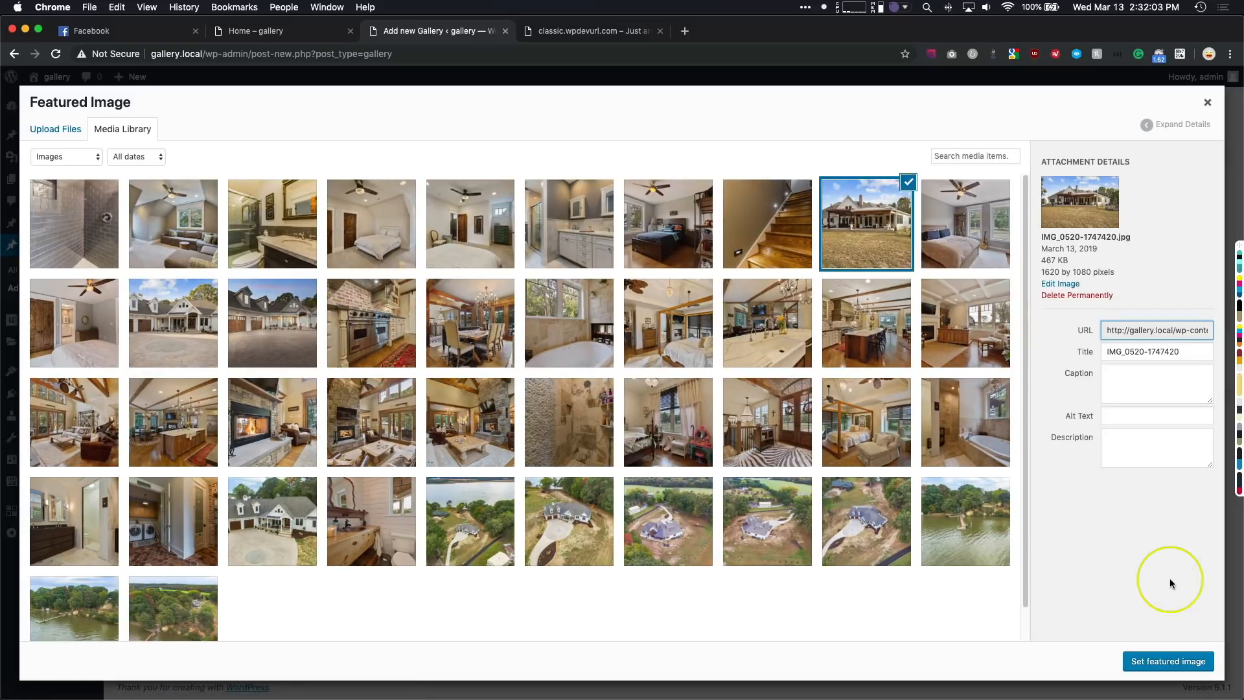
pyautogui.click(1170, 661)
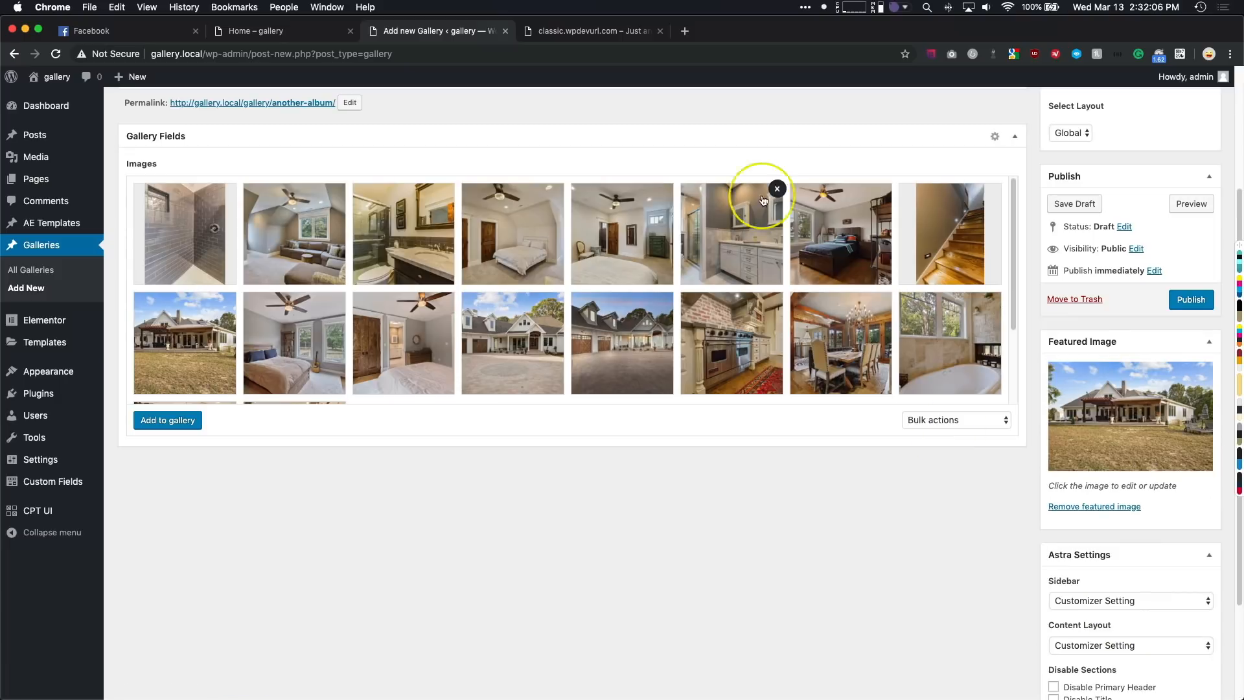
# - Close the unneeded classic.wpdevurl.com page, publish the "Another Album" gallery and open its public page
pyautogui.click(660, 32)
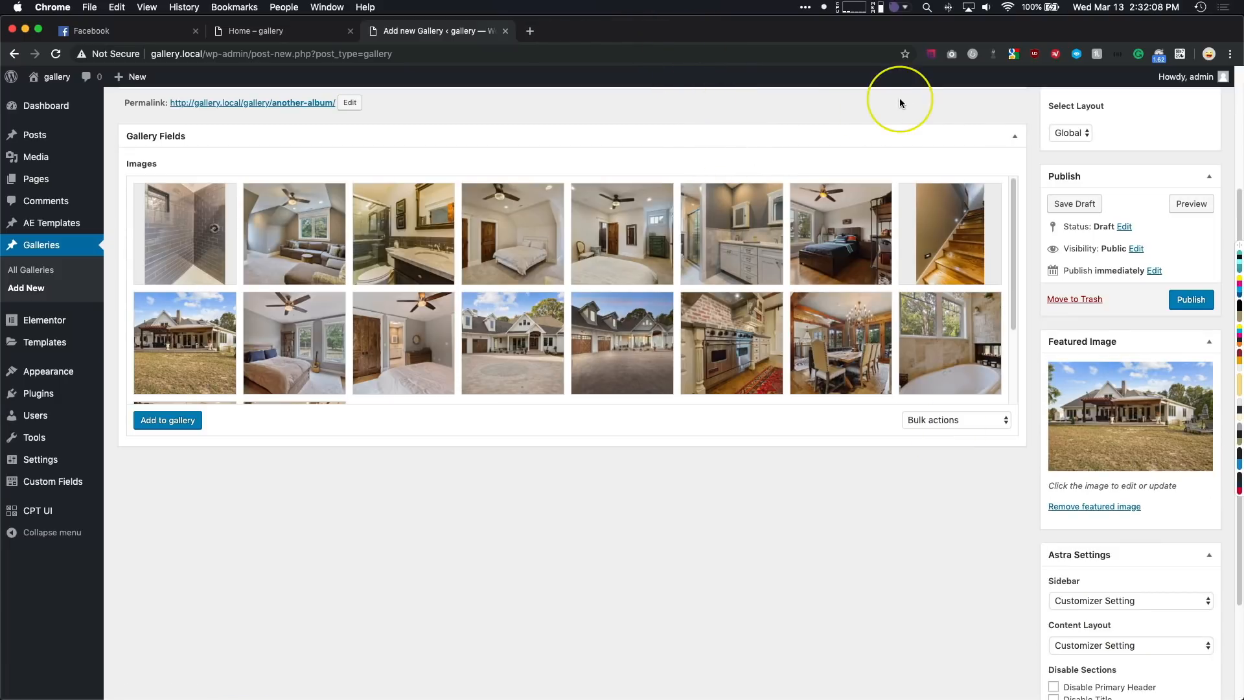
pyautogui.scroll(5, 1151, 435)
pyautogui.click(1190, 451)
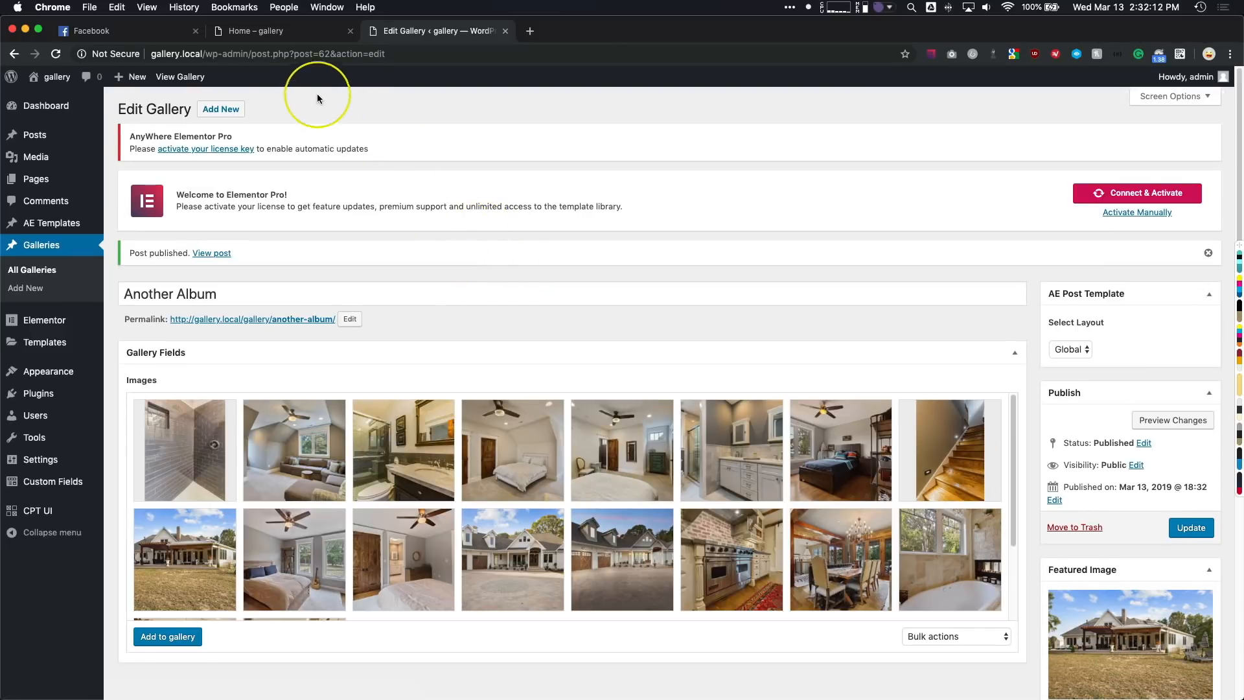
pyautogui.keyDown('super'); pyautogui.click(180, 76); pyautogui.keyUp('super')
pyautogui.click(610, 30)
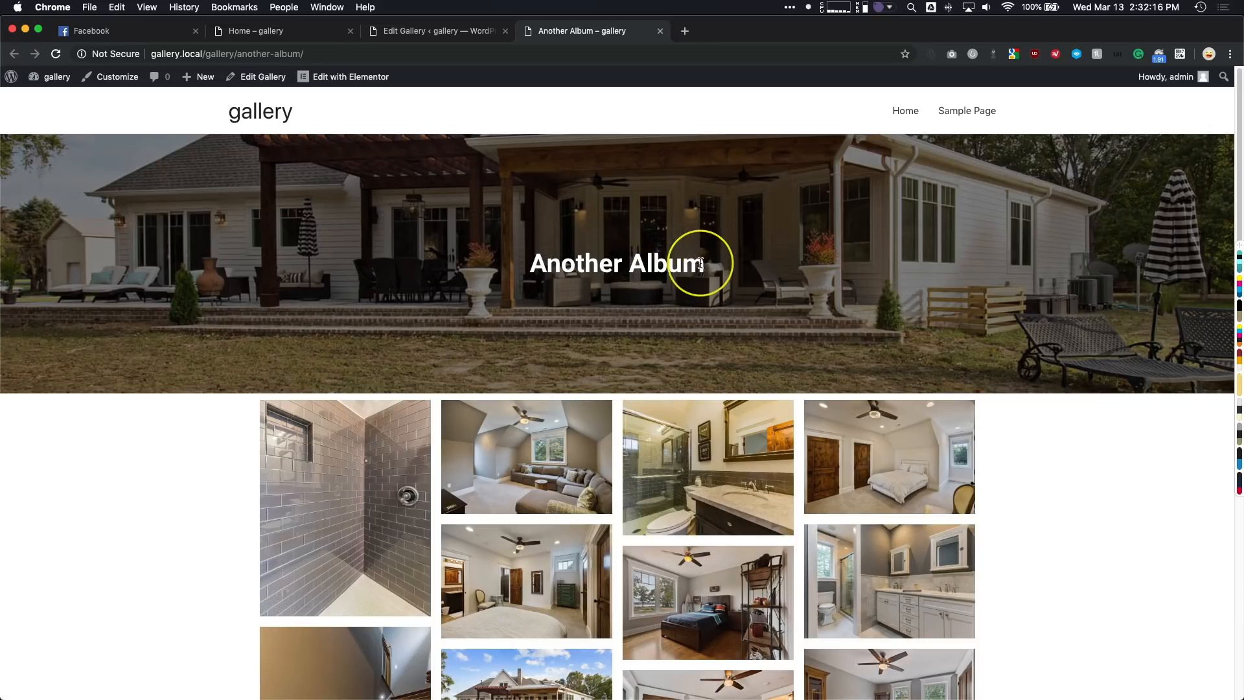
# - Check the album's title over the banner, its page address and the full image grid beneath it
pyautogui.moveTo(702, 263); pyautogui.dragTo(486, 244)
pyautogui.click(690, 161)
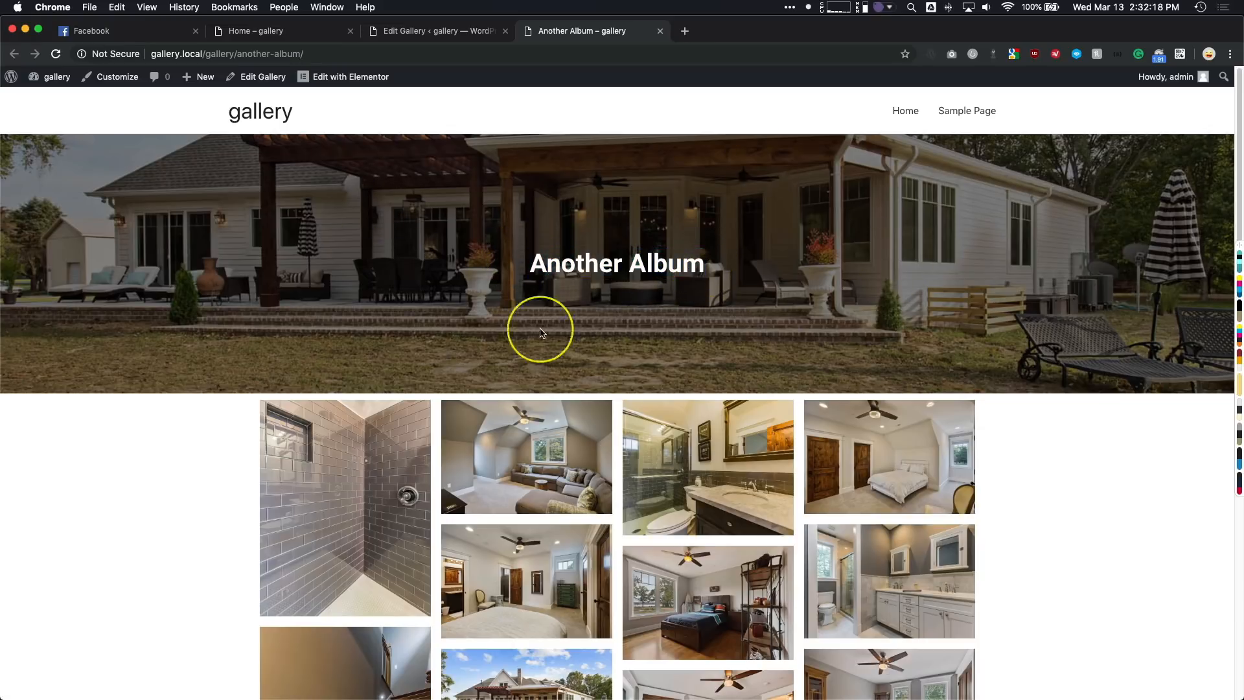
pyautogui.moveTo(725, 259); pyautogui.dragTo(528, 264)
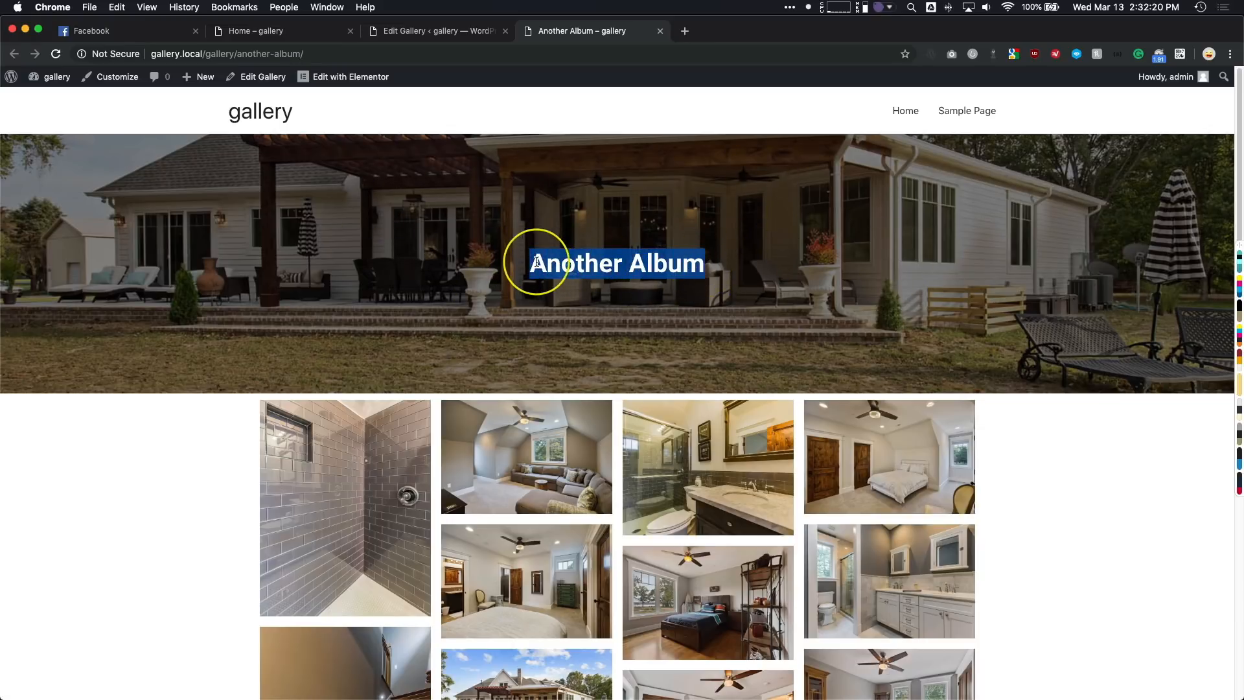
pyautogui.moveTo(317, 53); pyautogui.dragTo(201, 53)
pyautogui.click(225, 225)
pyautogui.scroll(-6, 158, 239)
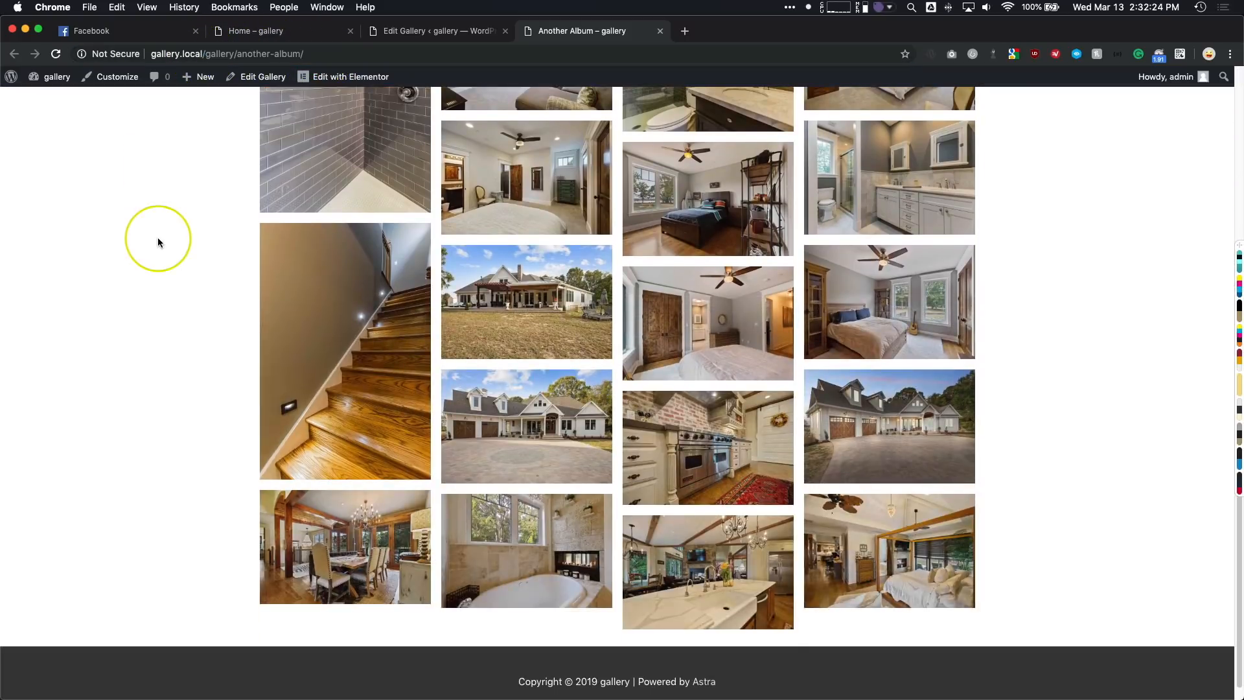
pyautogui.scroll(2, 157, 240)
pyautogui.scroll(2, 157, 242)
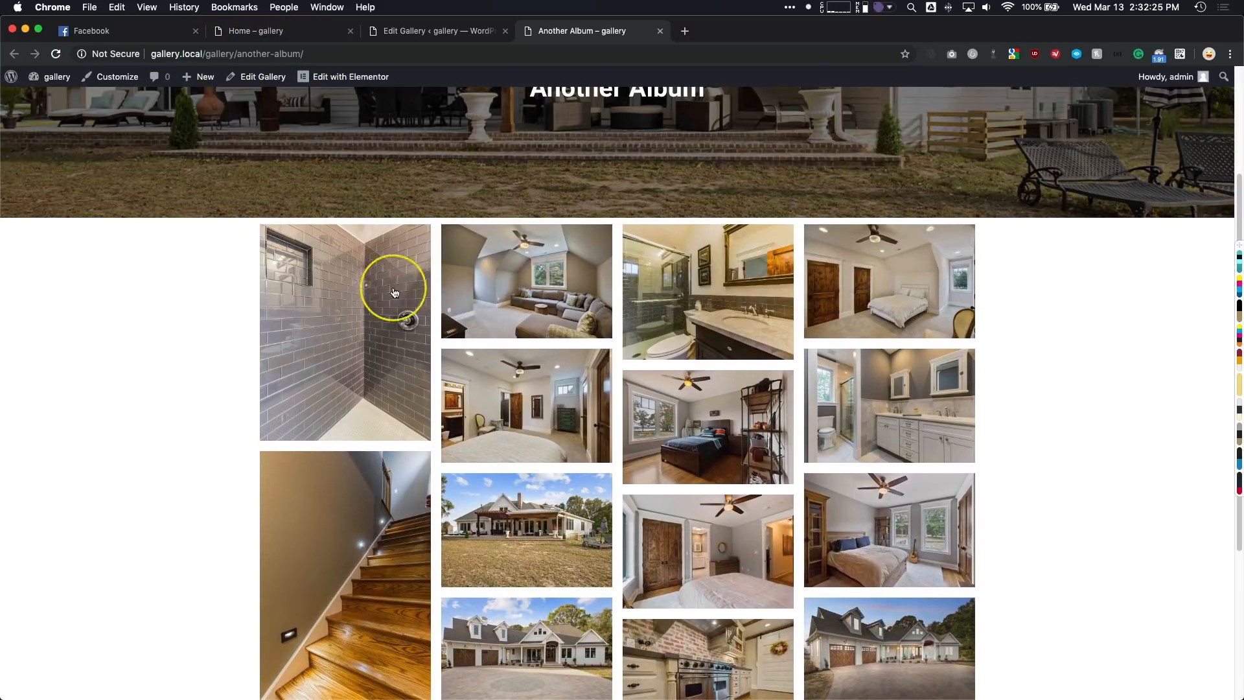
# - Open the attic living room photo in the lightbox, browse through the following images and close the lightbox
pyautogui.click(500, 270)
pyautogui.click(1183, 374)
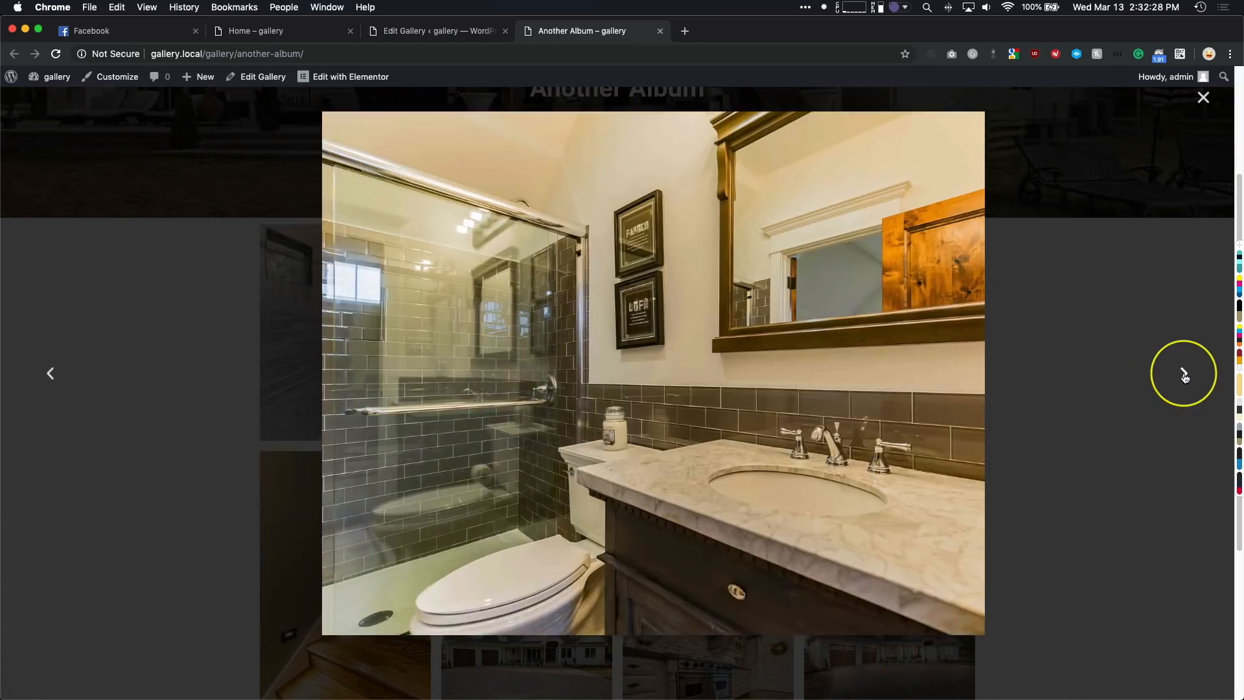
pyautogui.click(1183, 373)
pyautogui.click(1183, 373)
pyautogui.click(1118, 218)
pyautogui.scroll(3, 316, 183)
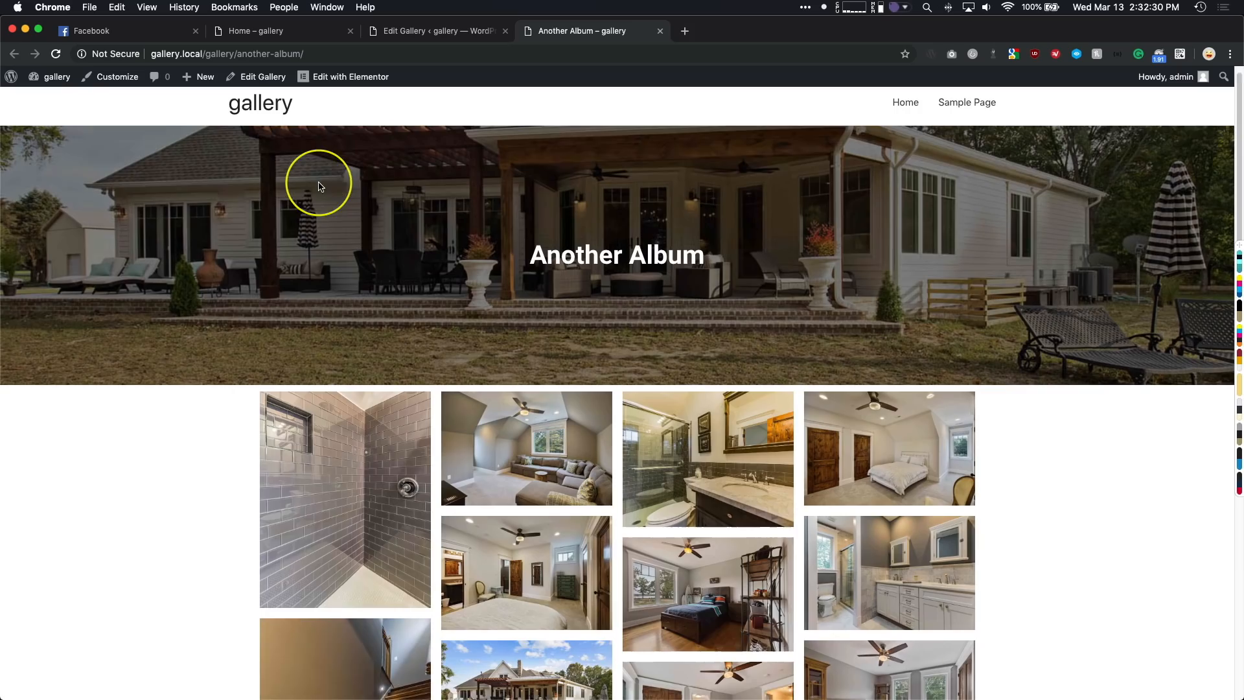
# - Return to the already open Home page to check its album grid
pyautogui.click(270, 116)
pyautogui.click(268, 31)
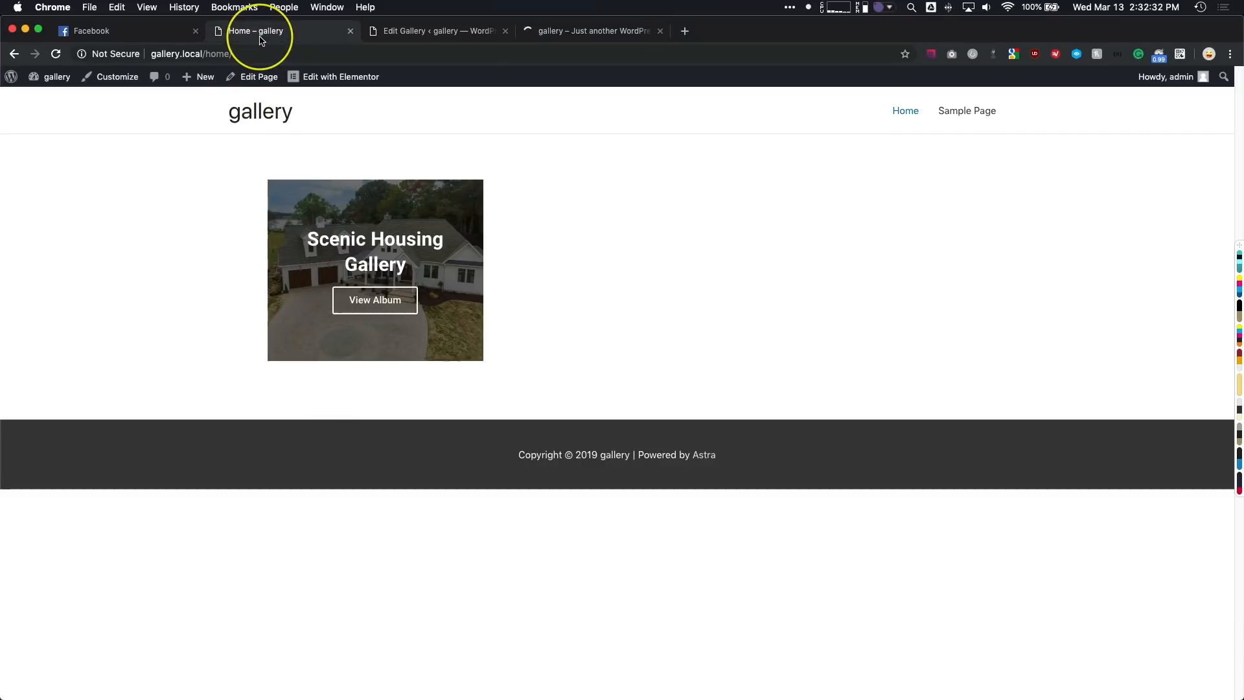
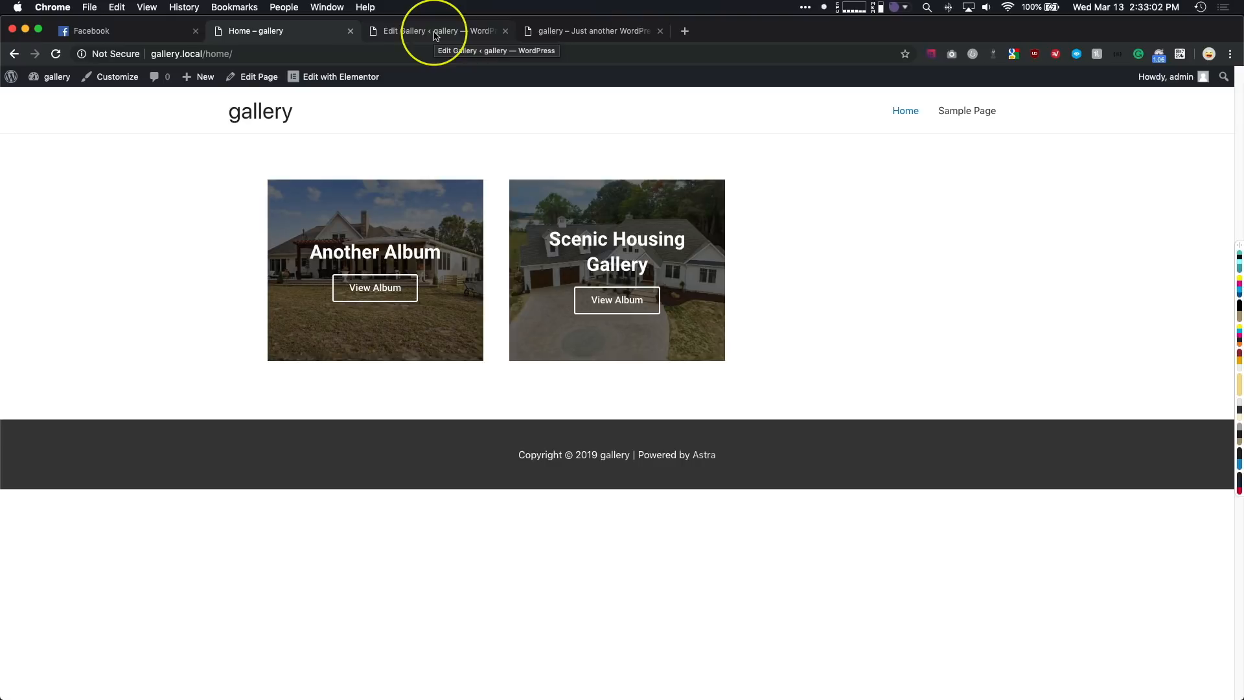
# - Open the Scenic Housing Gallery album from the Home page and check its title over the banner
pyautogui.click(436, 36)
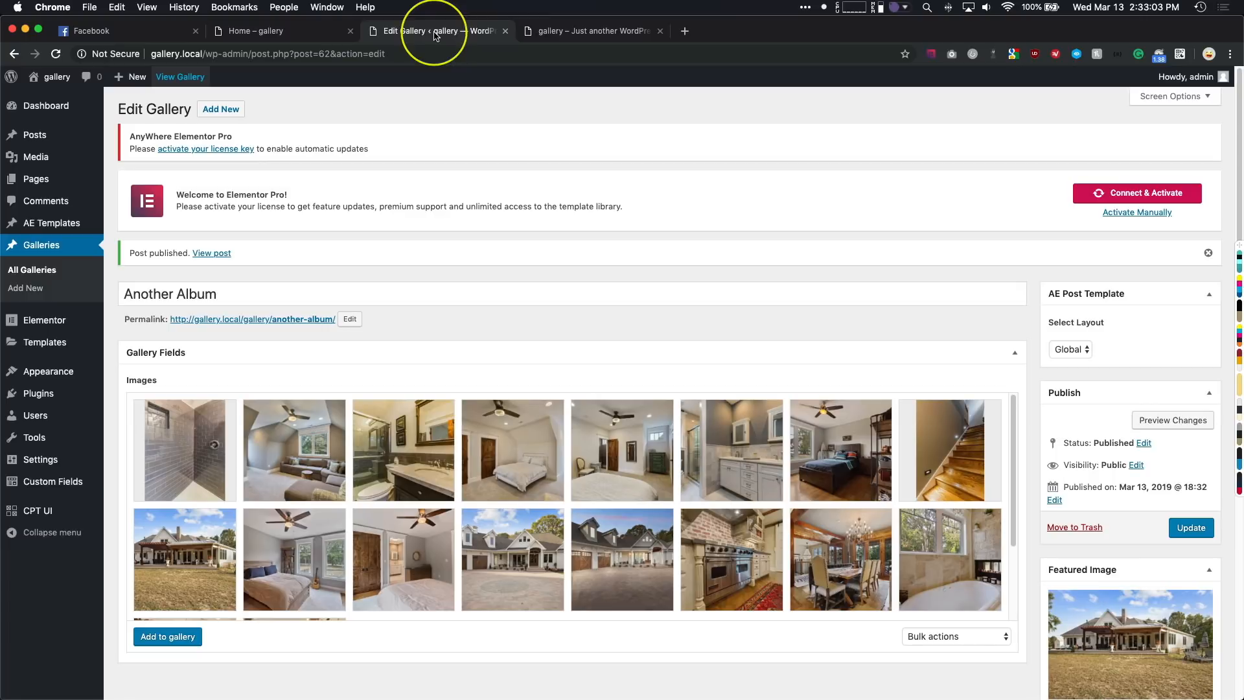
pyautogui.click(528, 35)
pyautogui.click(337, 38)
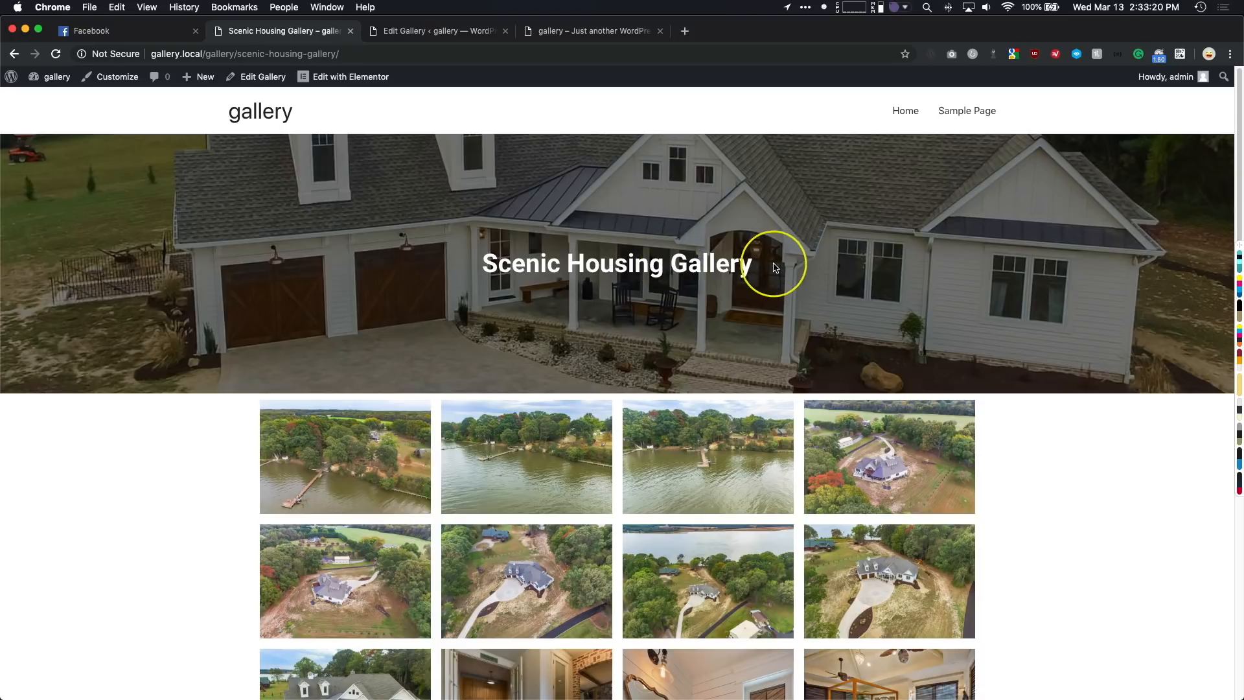
pyautogui.moveTo(780, 264); pyautogui.dragTo(484, 265)
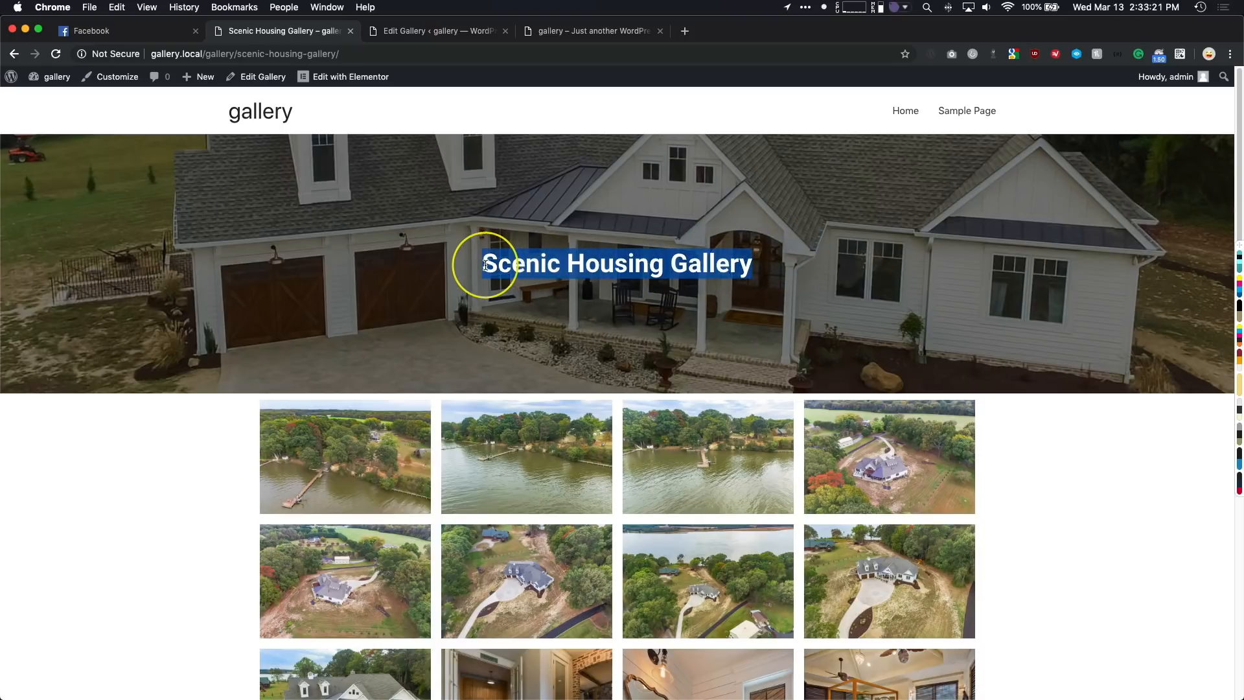
pyautogui.click(461, 214)
# - Open the Single Gallery Template in Elementor and add a Share Buttons widget below the album title in the banner
pyautogui.click(348, 98)
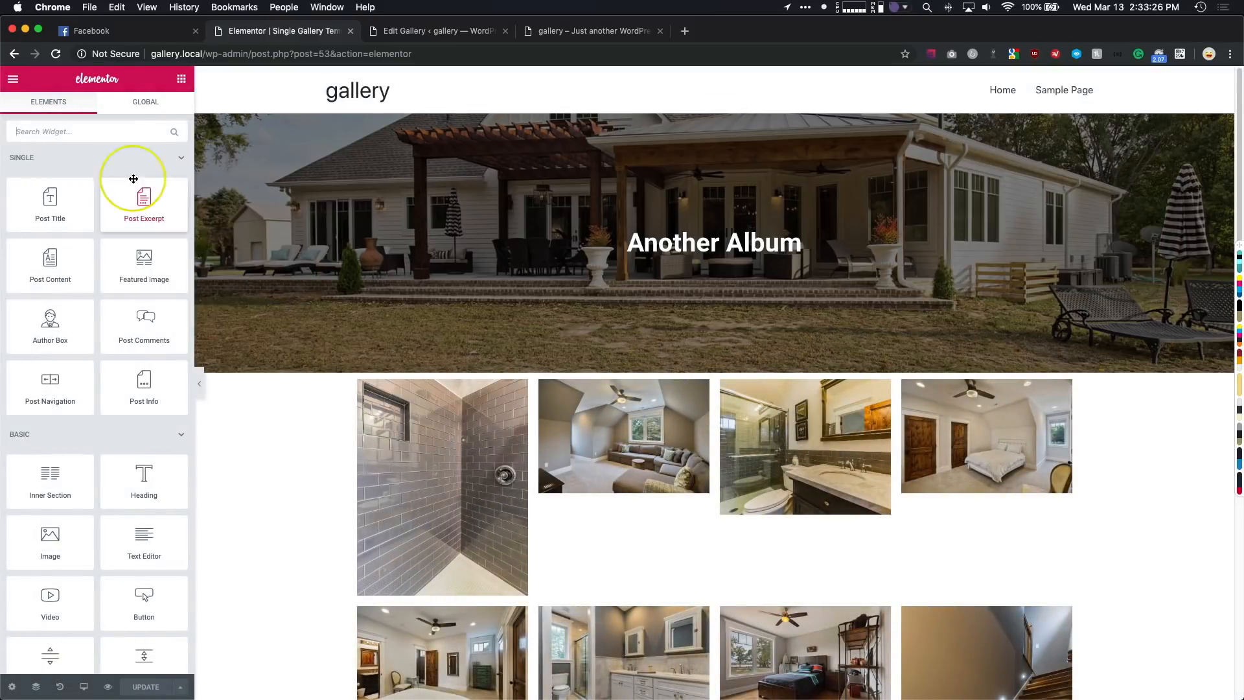
pyautogui.click(125, 130)
pyautogui.write('share')
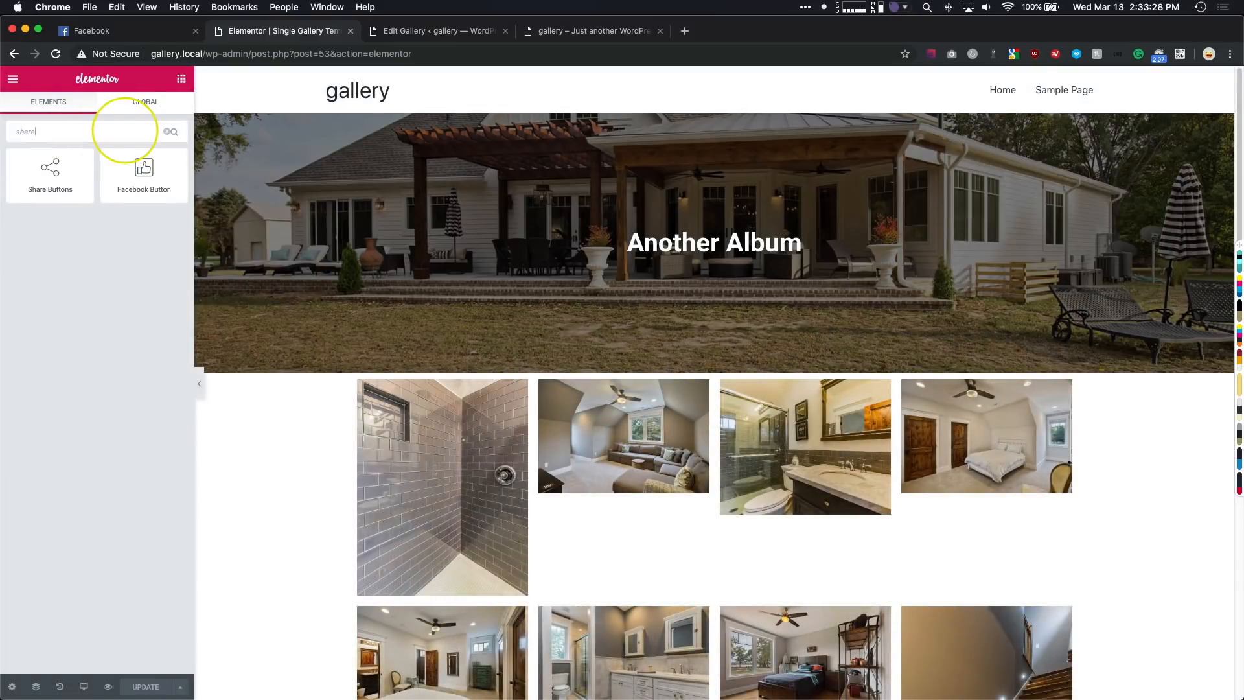
pyautogui.moveTo(56, 165); pyautogui.dragTo(734, 249)
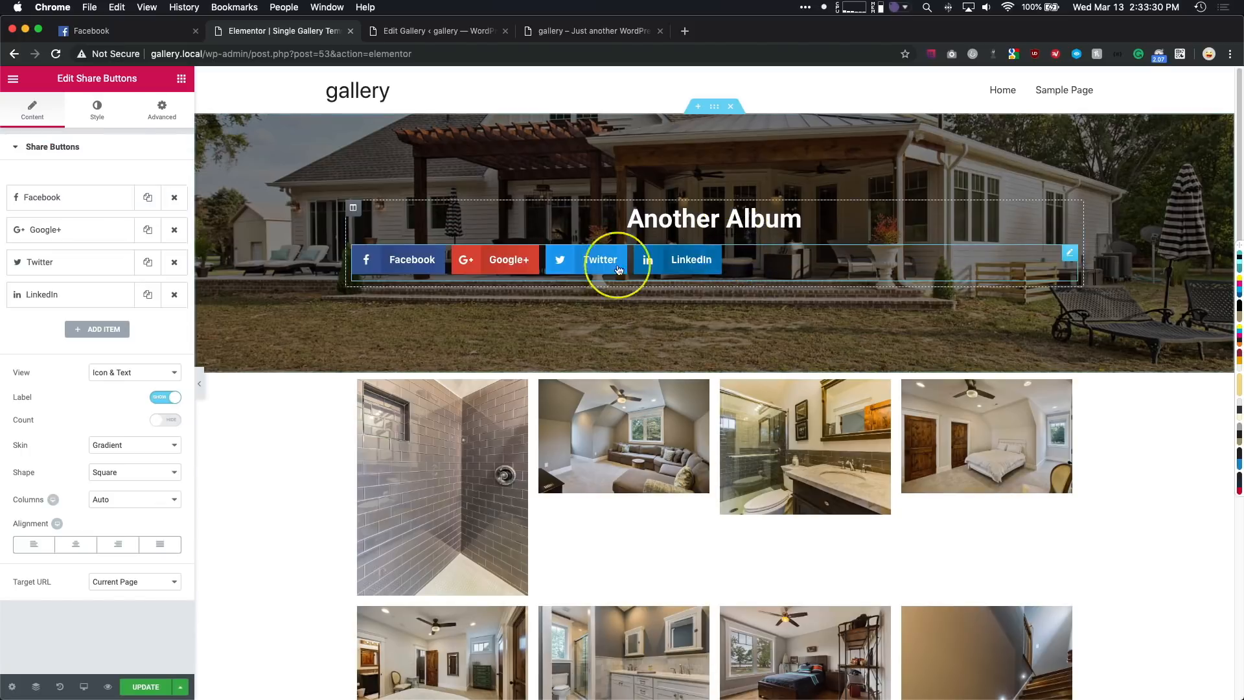
# - Centre the share buttons and set their view to Icon
pyautogui.click(81, 550)
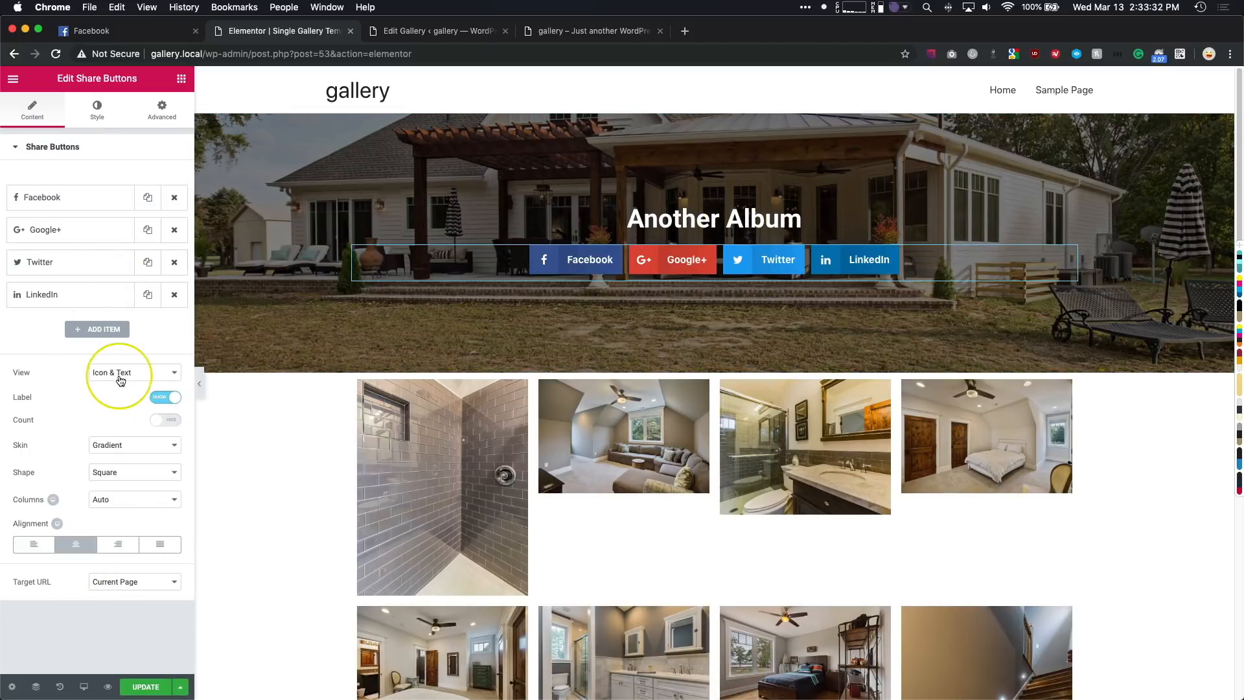
pyautogui.click(120, 373)
pyautogui.click(105, 385)
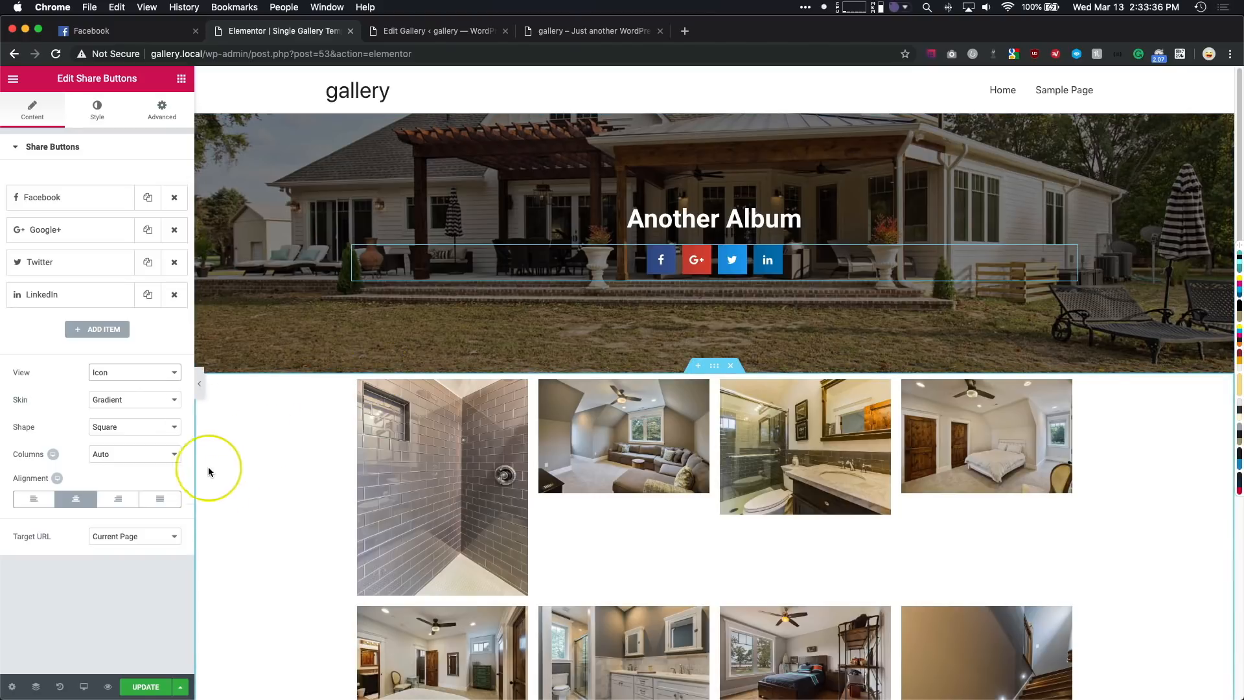
# - Add a Post Comments widget in a new section beneath the album's image grid
pyautogui.scroll(-1, 365, 429)
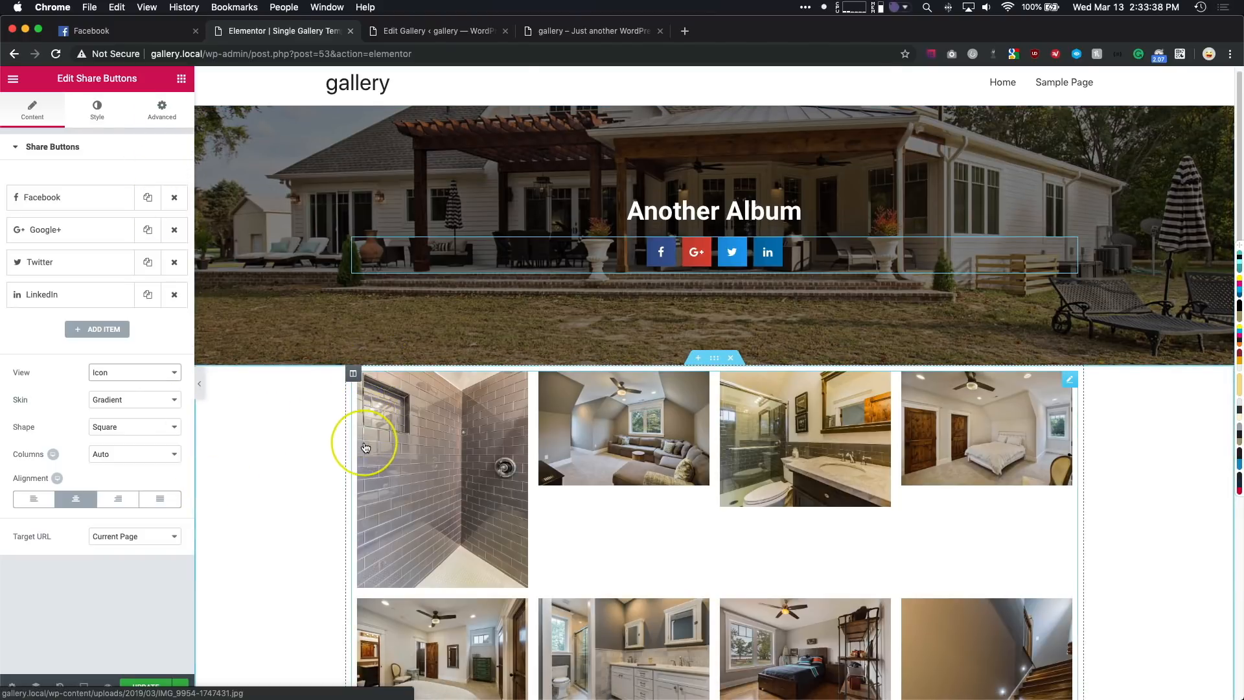
pyautogui.scroll(-10, 365, 447)
pyautogui.click(181, 78)
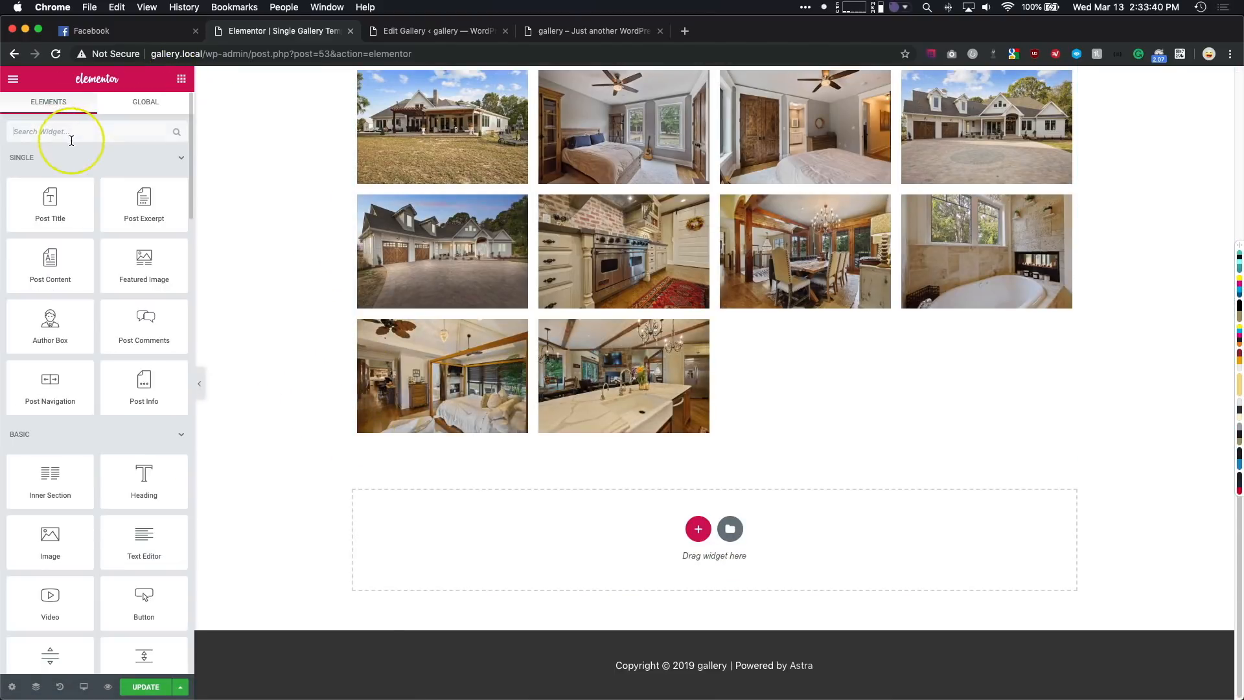
pyautogui.click(72, 140)
pyautogui.write('comme')
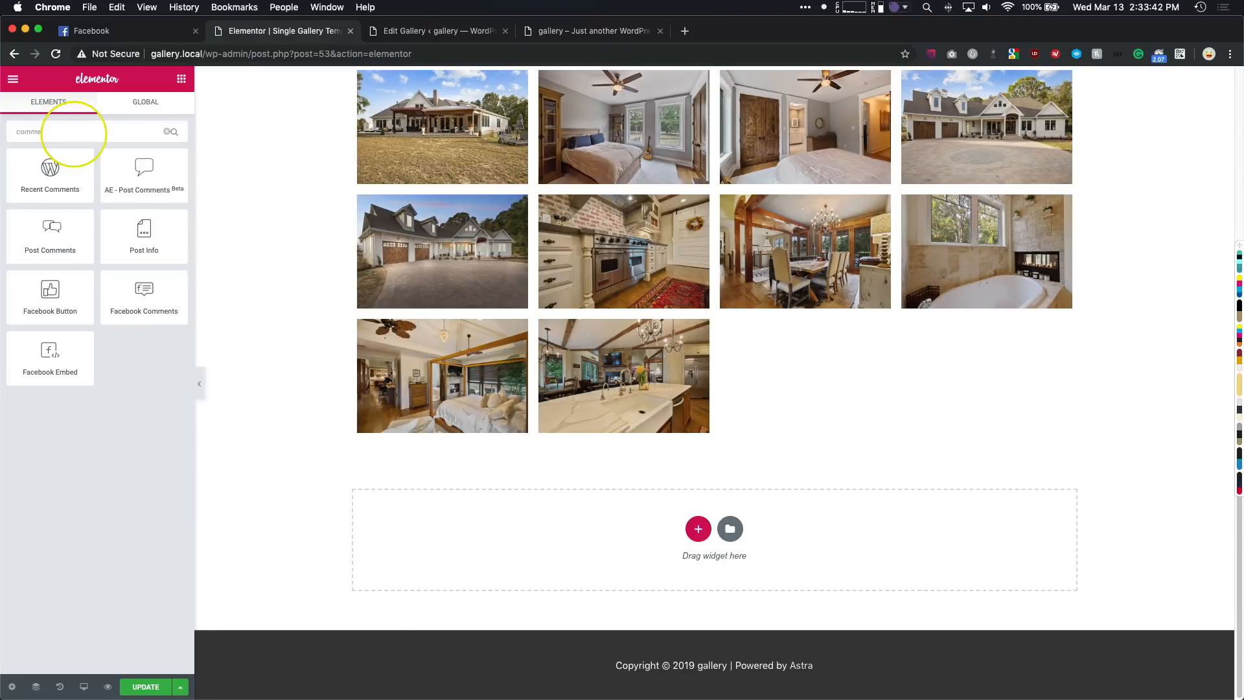
pyautogui.moveTo(65, 233); pyautogui.dragTo(512, 551)
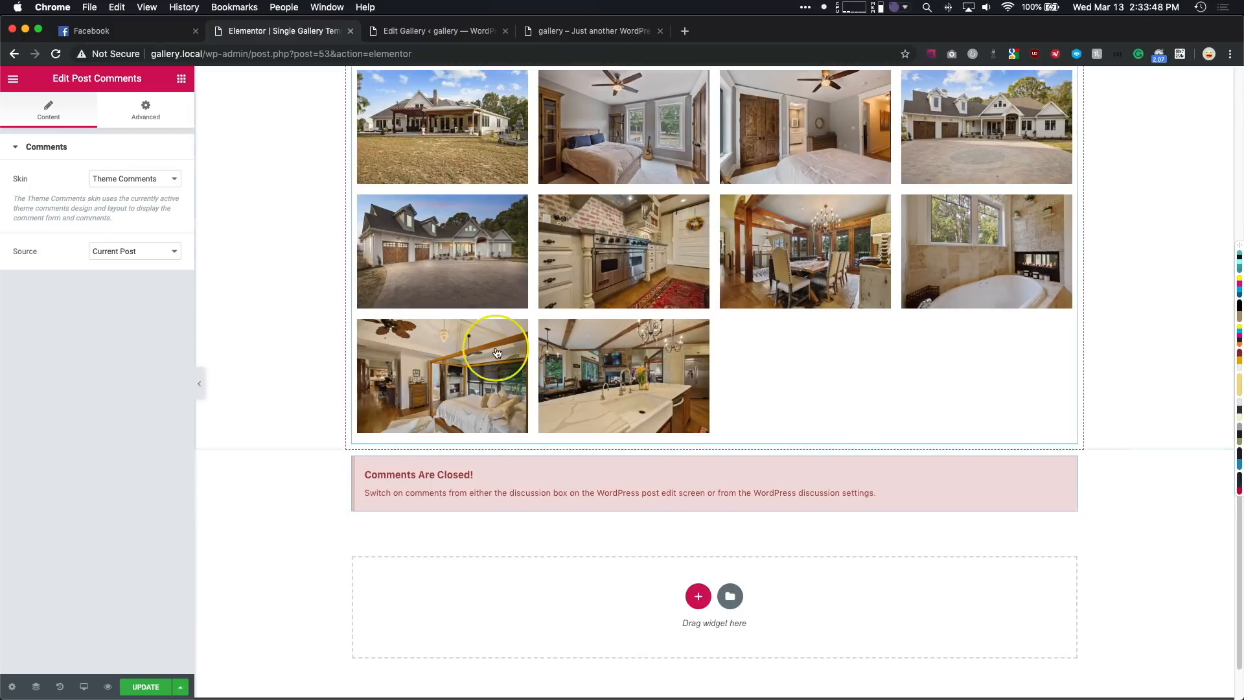
# - Delete the Post Comments widget from beneath the image grid
pyautogui.scroll(15, 497, 351)
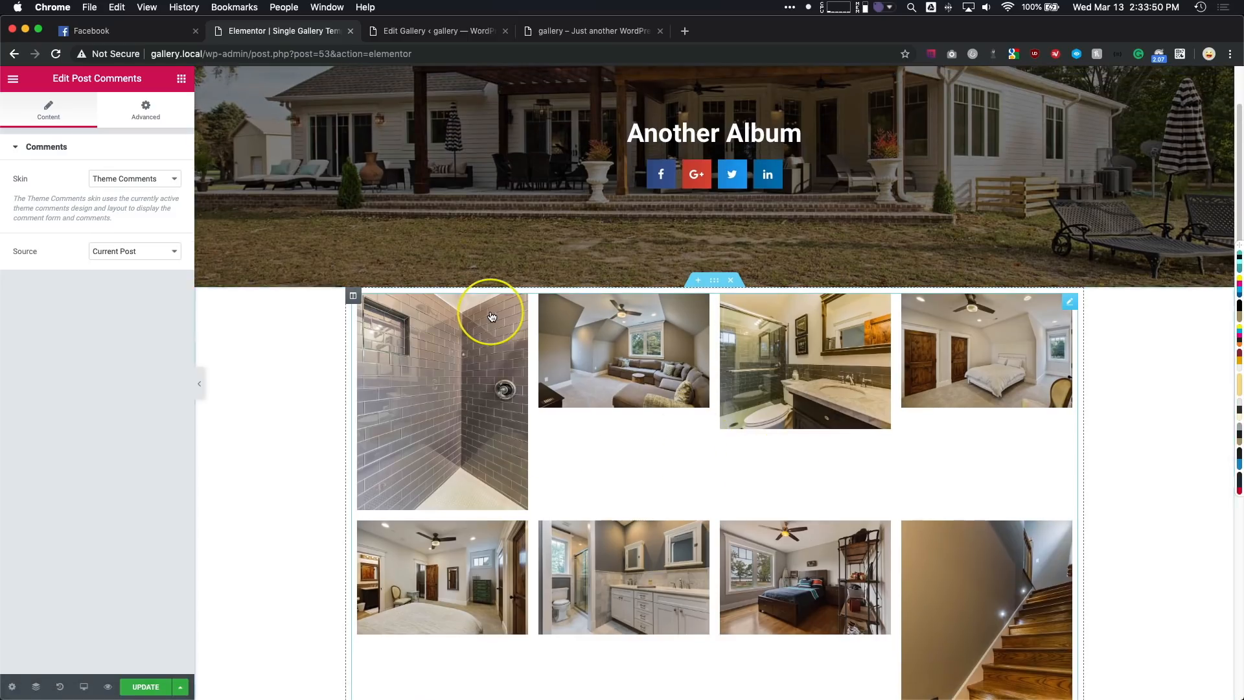
pyautogui.click(181, 79)
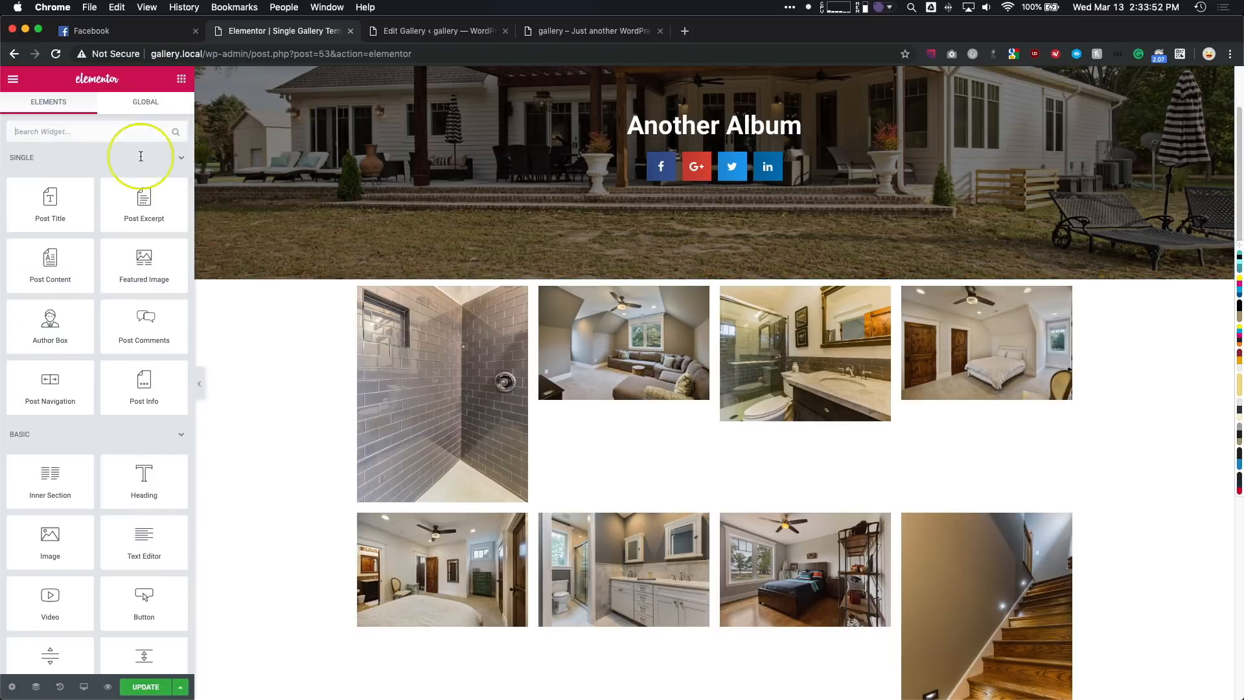
pyautogui.scroll(-2, 515, 381)
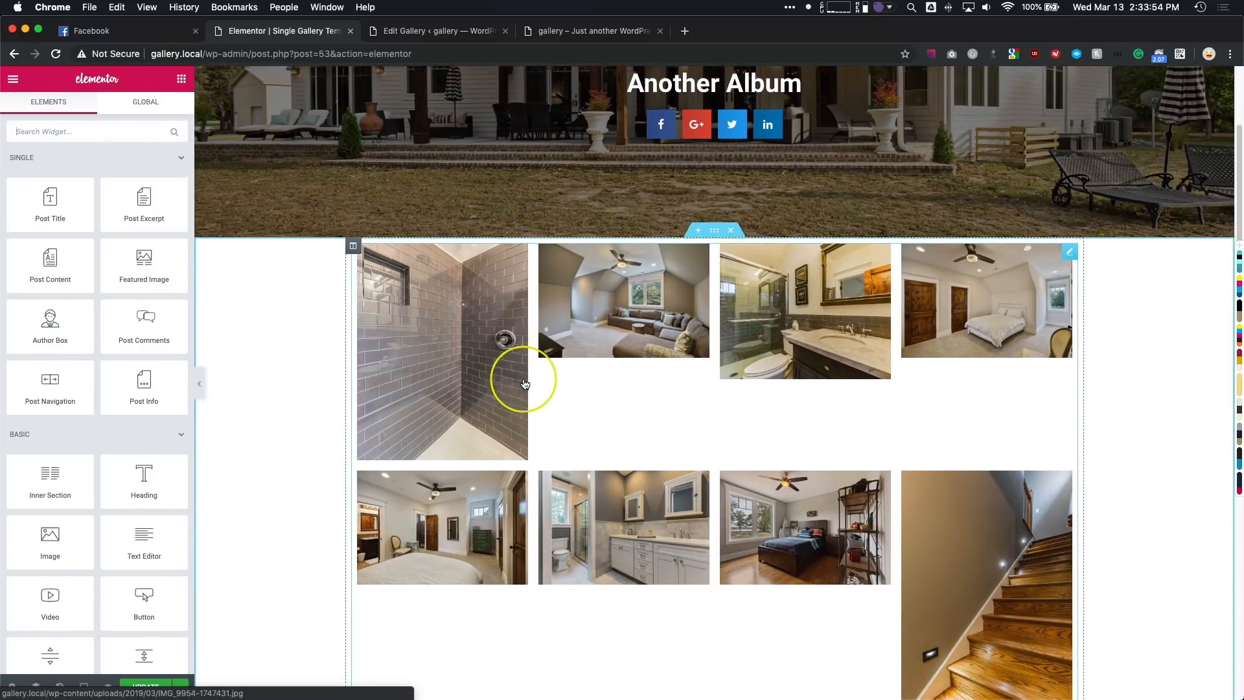
pyautogui.scroll(-10, 524, 383)
pyautogui.rightClick(523, 416)
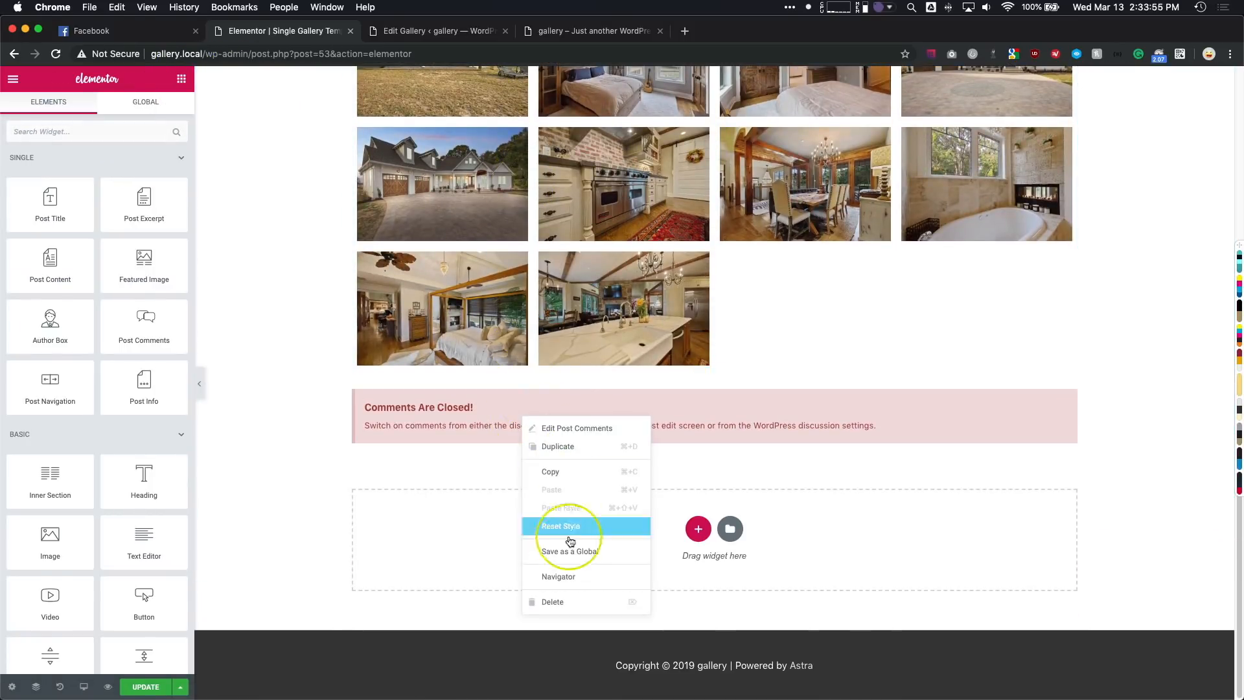
pyautogui.click(552, 602)
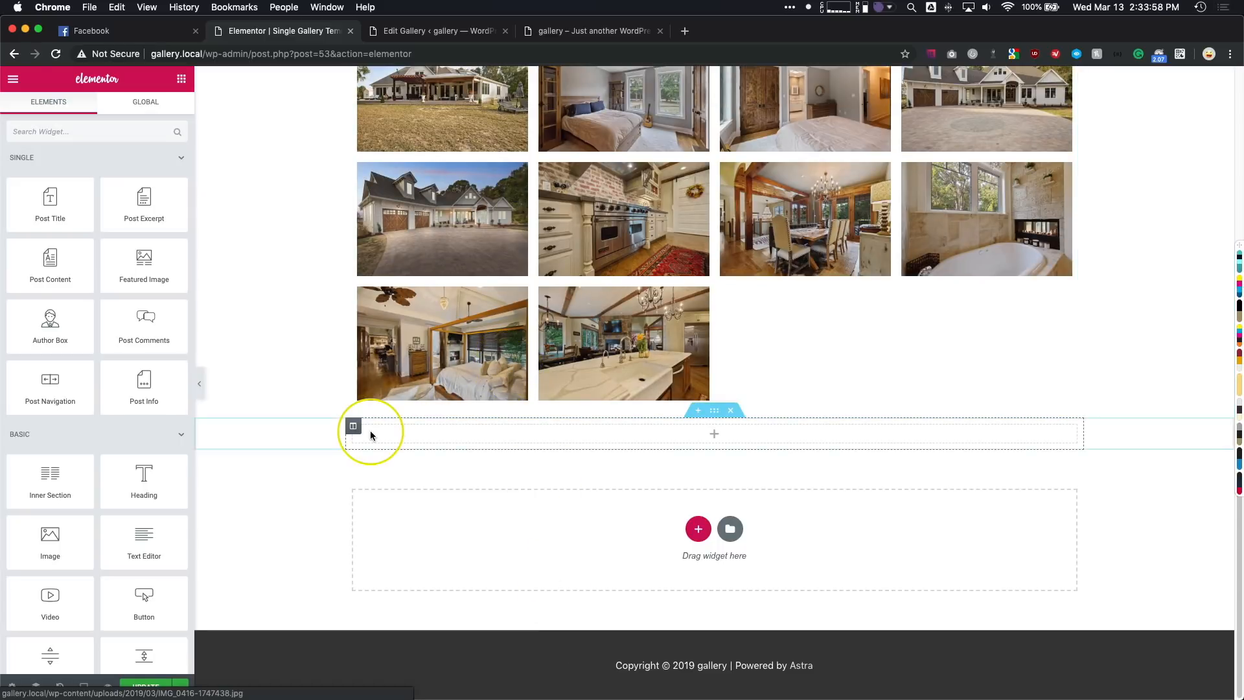
# - Add a Button widget to the banner beneath the share buttons
pyautogui.click(78, 132)
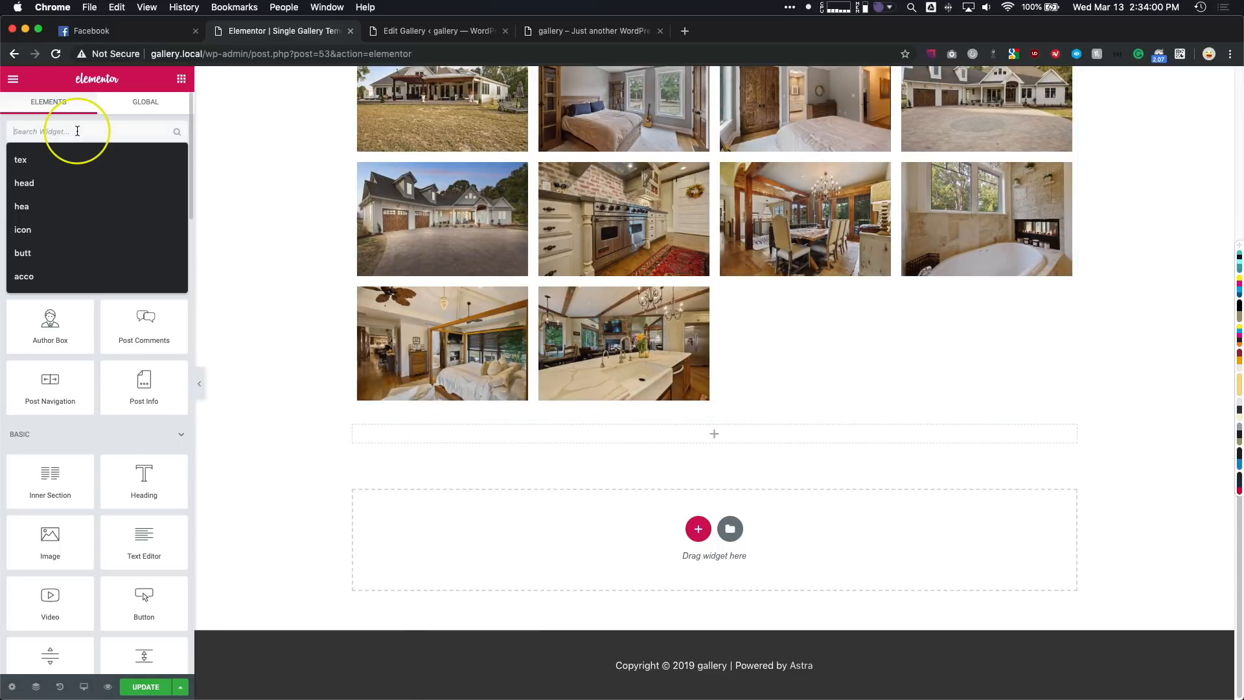
pyautogui.write('button')
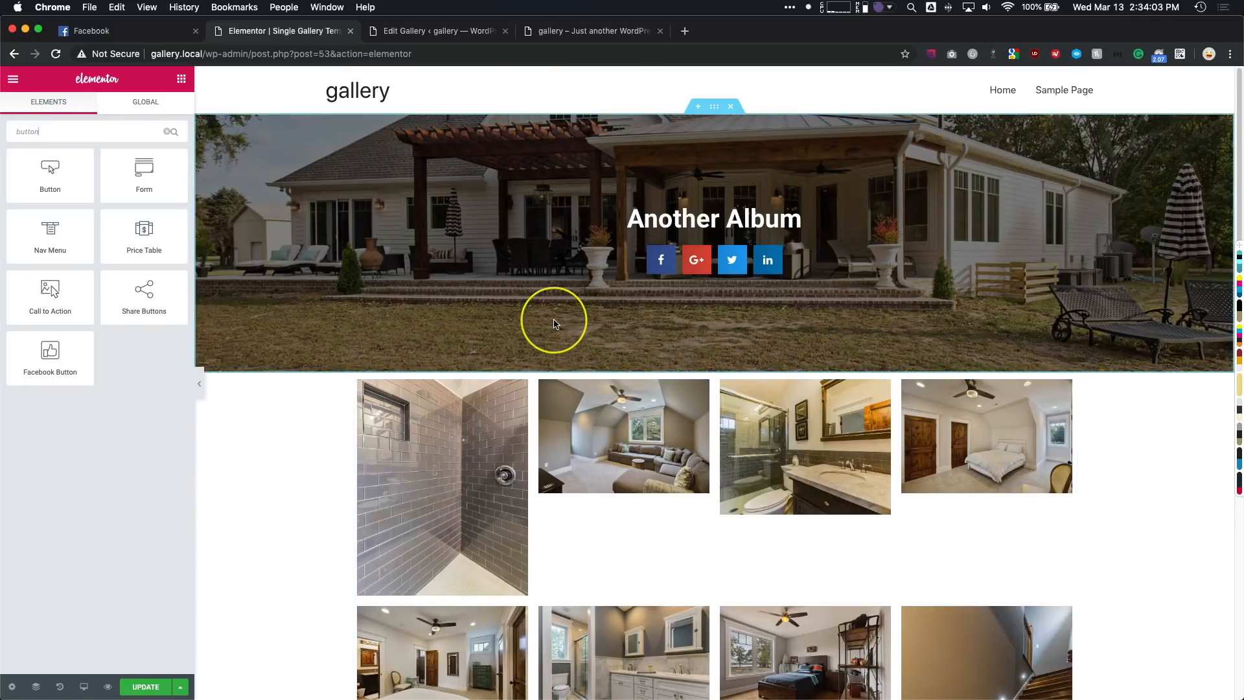
pyautogui.moveTo(77, 178); pyautogui.dragTo(712, 285)
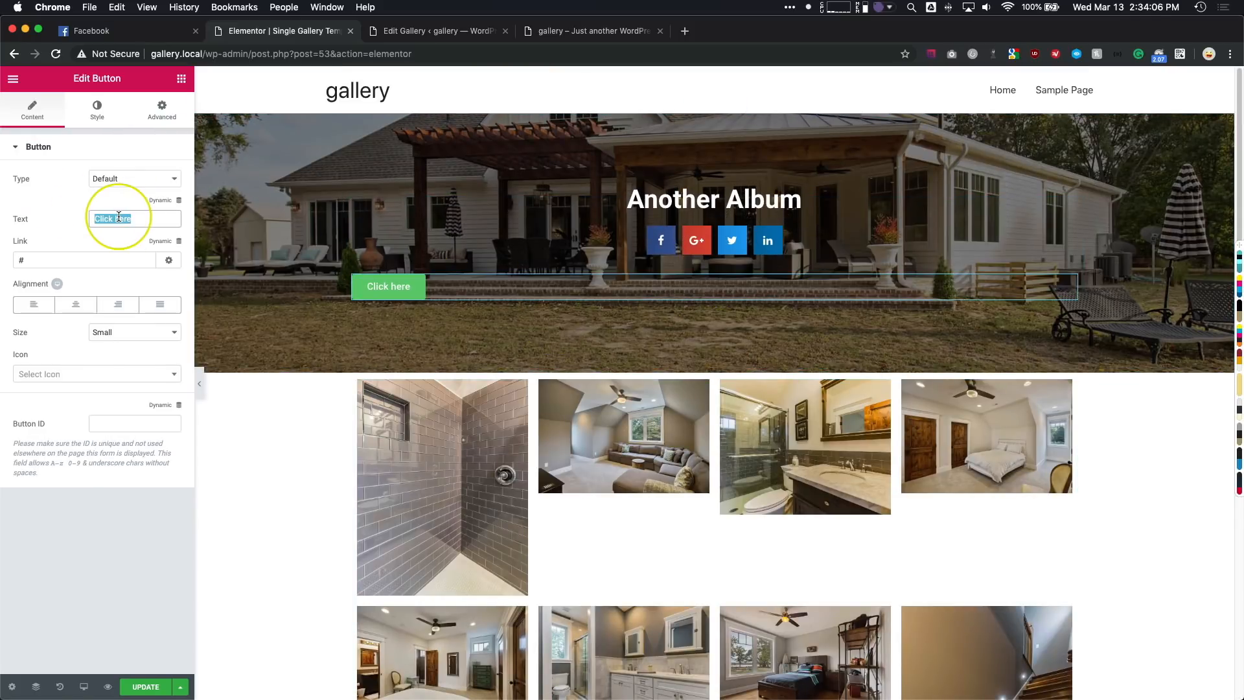
# - Set the new button's text to "Download All Images" and centre it in the banner
pyautogui.press('BackSpace')
pyautogui.write('Download All Images')
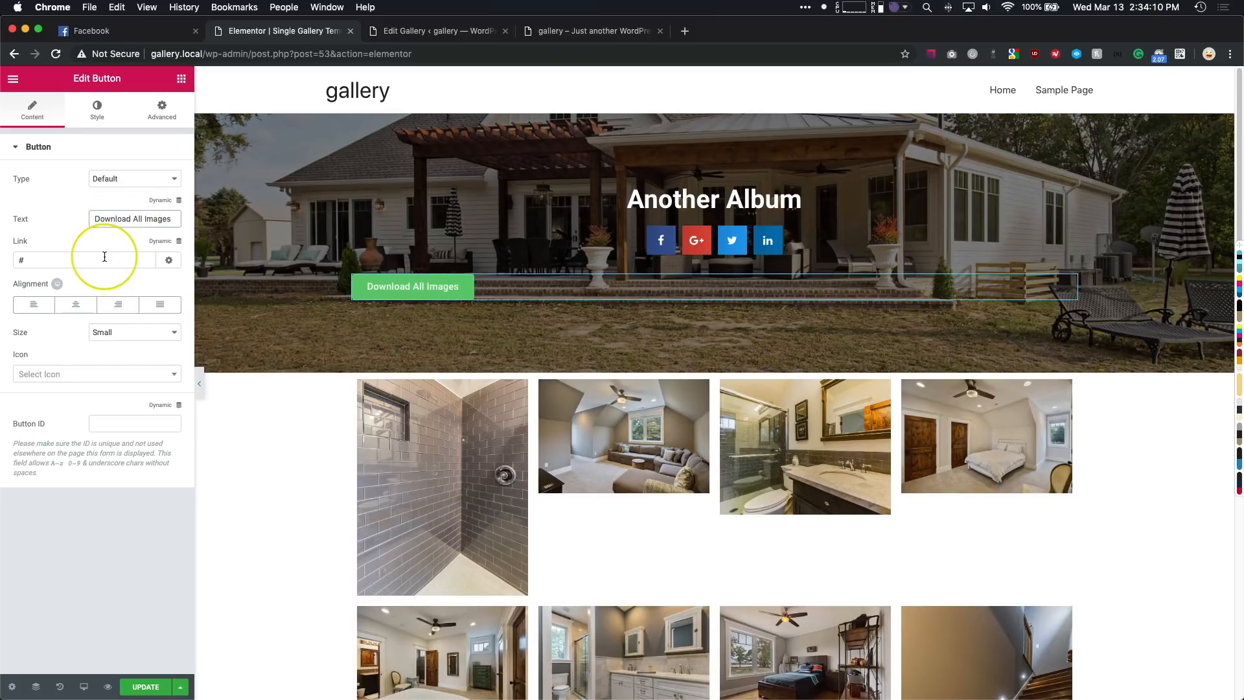
pyautogui.moveTo(105, 257); pyautogui.dragTo(130, 272)
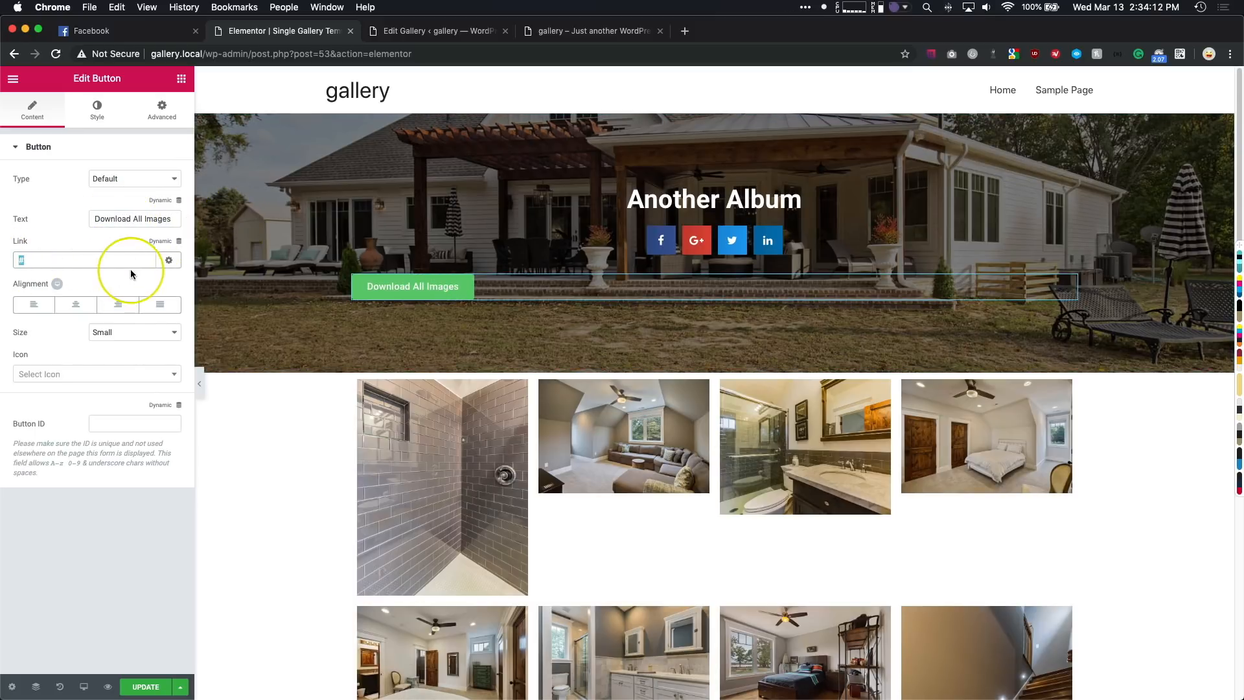
pyautogui.click(77, 306)
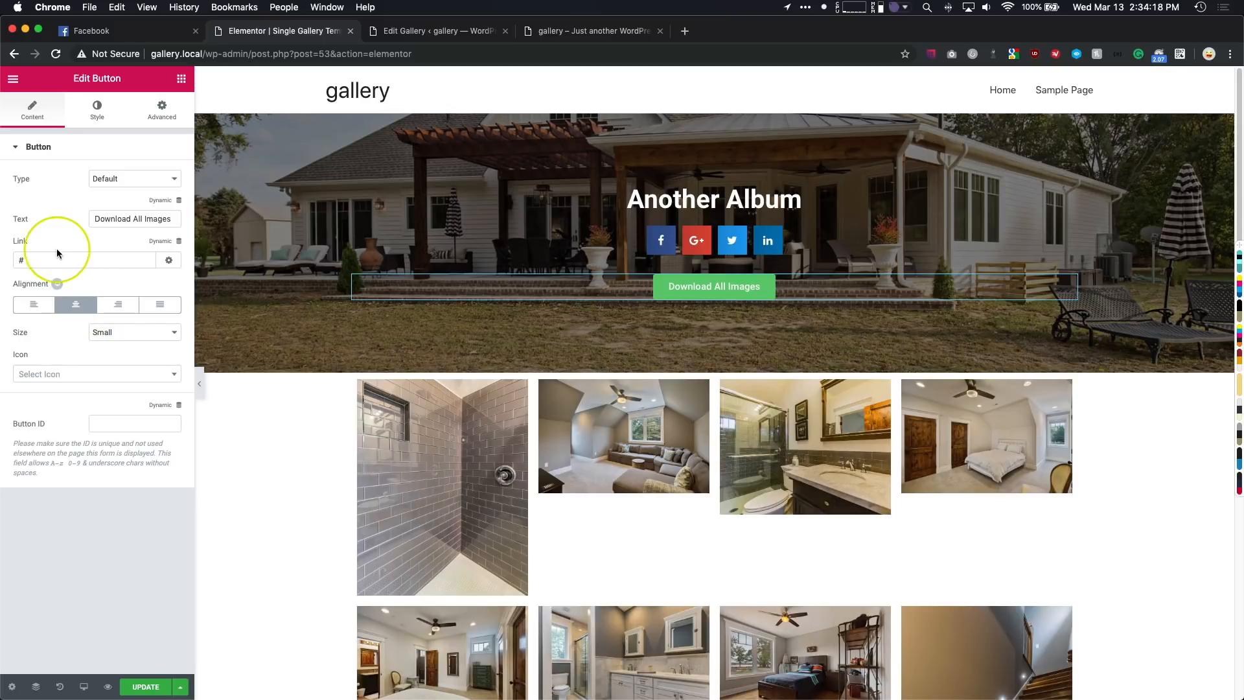
pyautogui.click(44, 259)
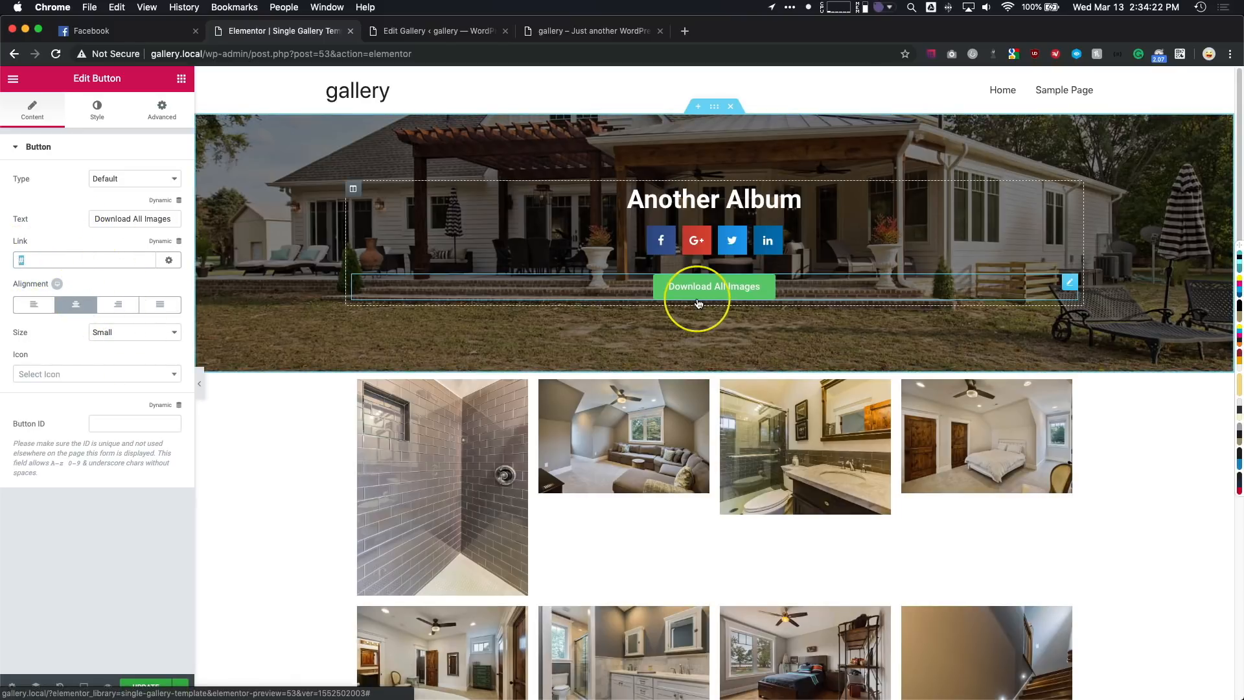
# - Switch to the WordPress admin page and open the Gallery Fields custom field group for editing
pyautogui.click(431, 32)
pyautogui.moveTo(58, 481)
pyautogui.click(133, 482)
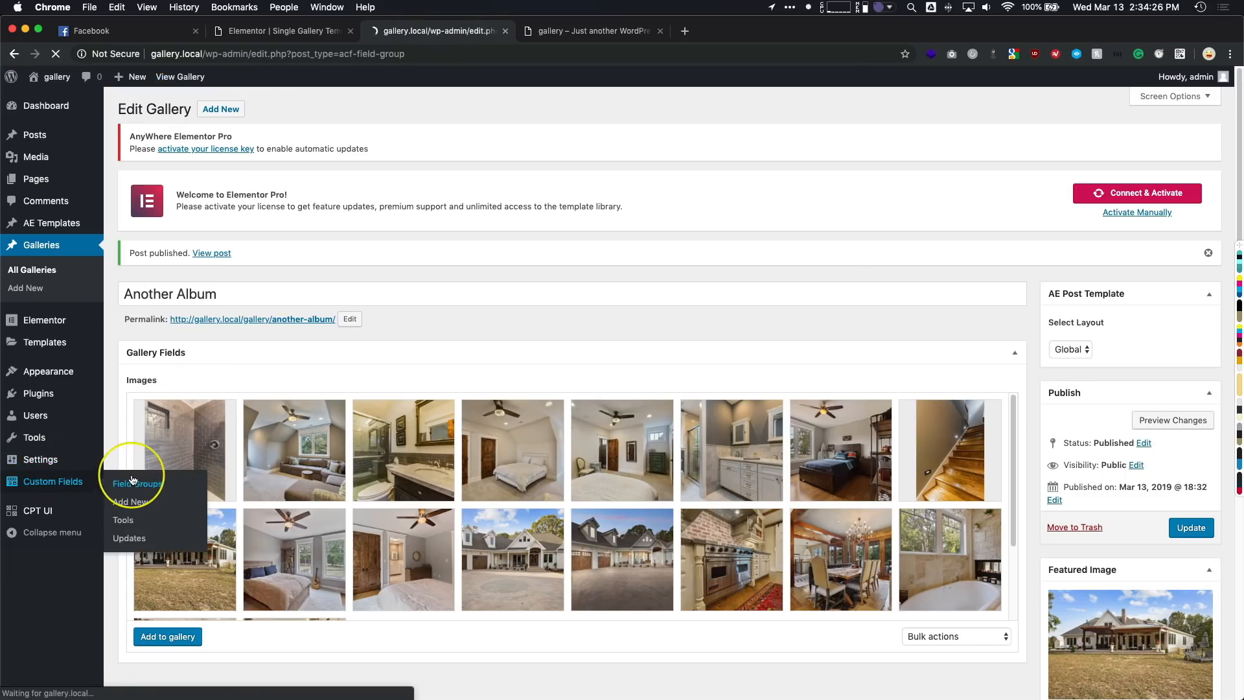
pyautogui.click(184, 299)
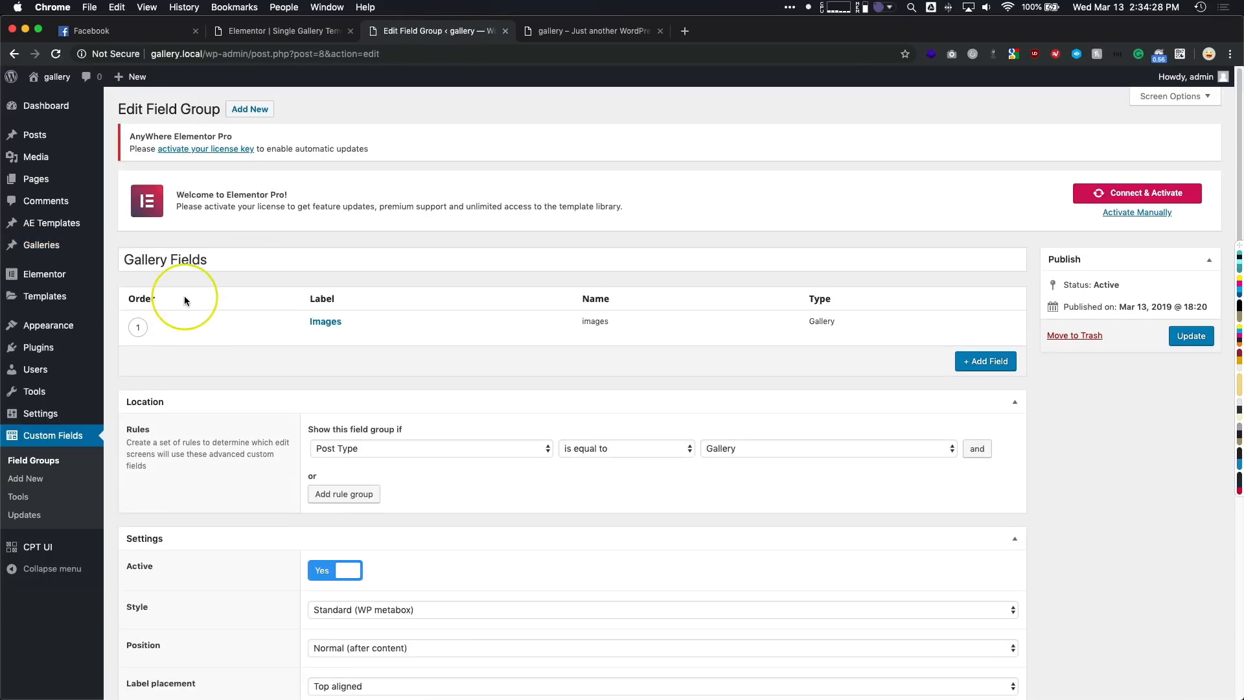
# - Add a "Download Link" field of type Url to the Gallery Fields group and save the group
pyautogui.scroll(-1, 257, 301)
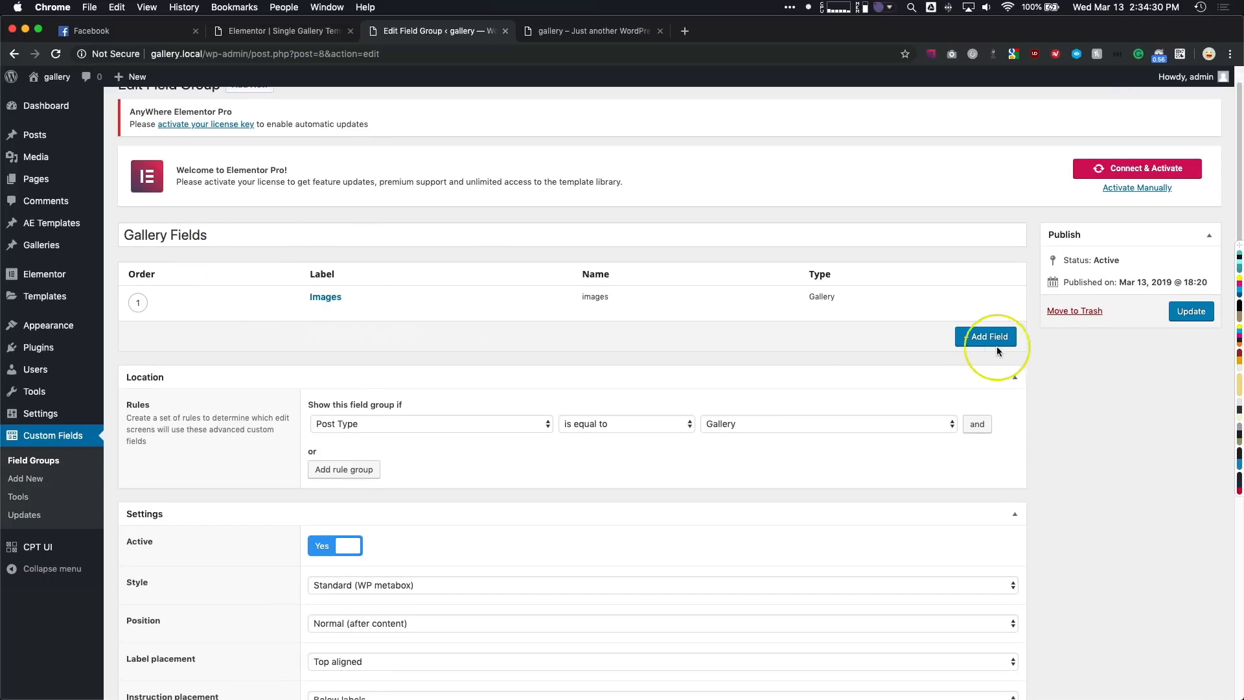
pyautogui.click(998, 360)
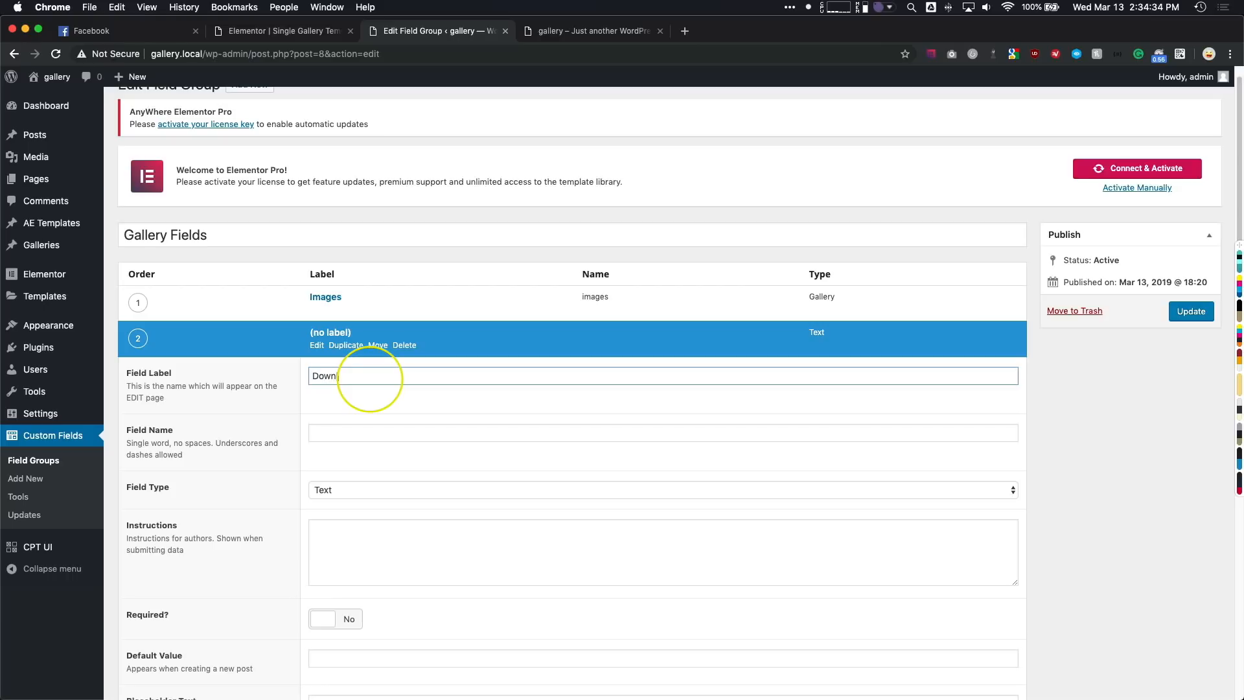
pyautogui.scroll(-1, 355, 411)
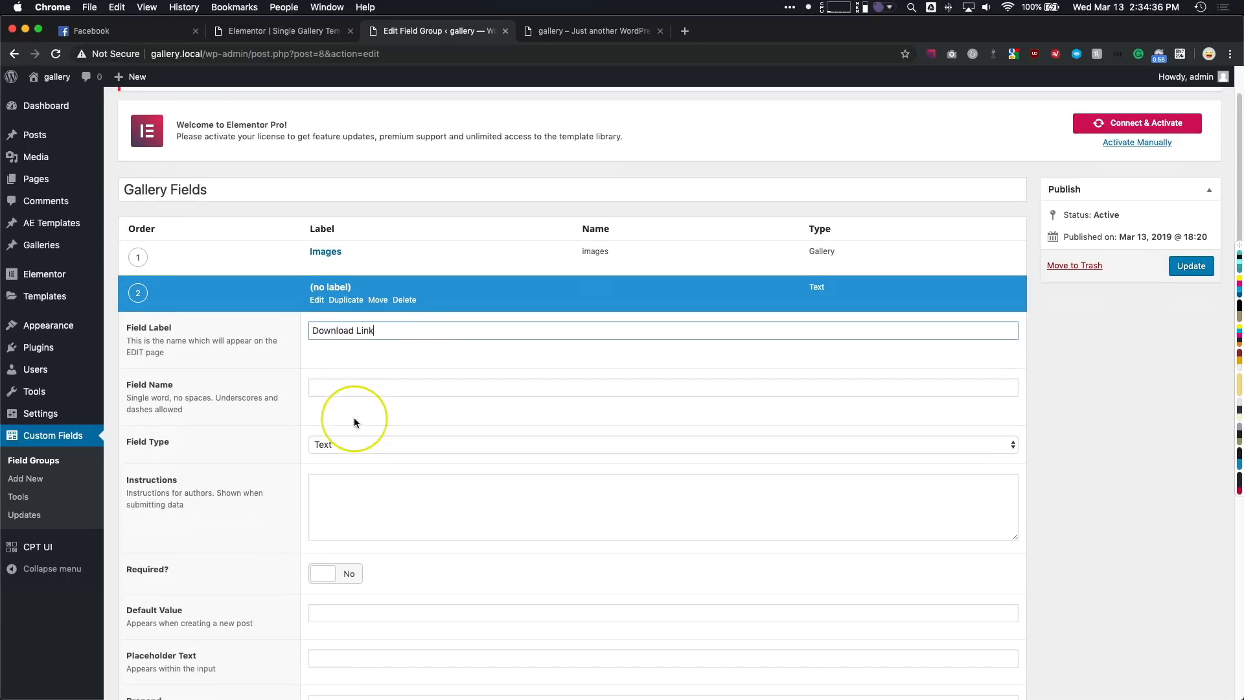
pyautogui.click(328, 443)
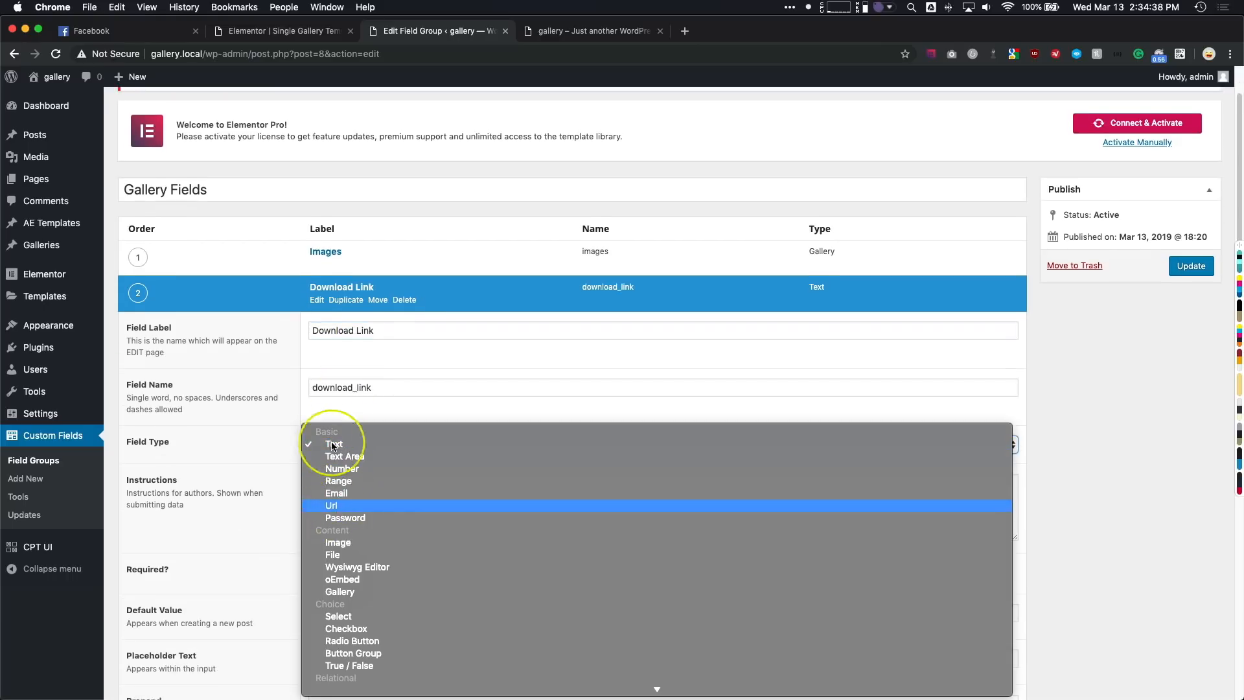
pyautogui.press('Return')
pyautogui.scroll(-3, 337, 457)
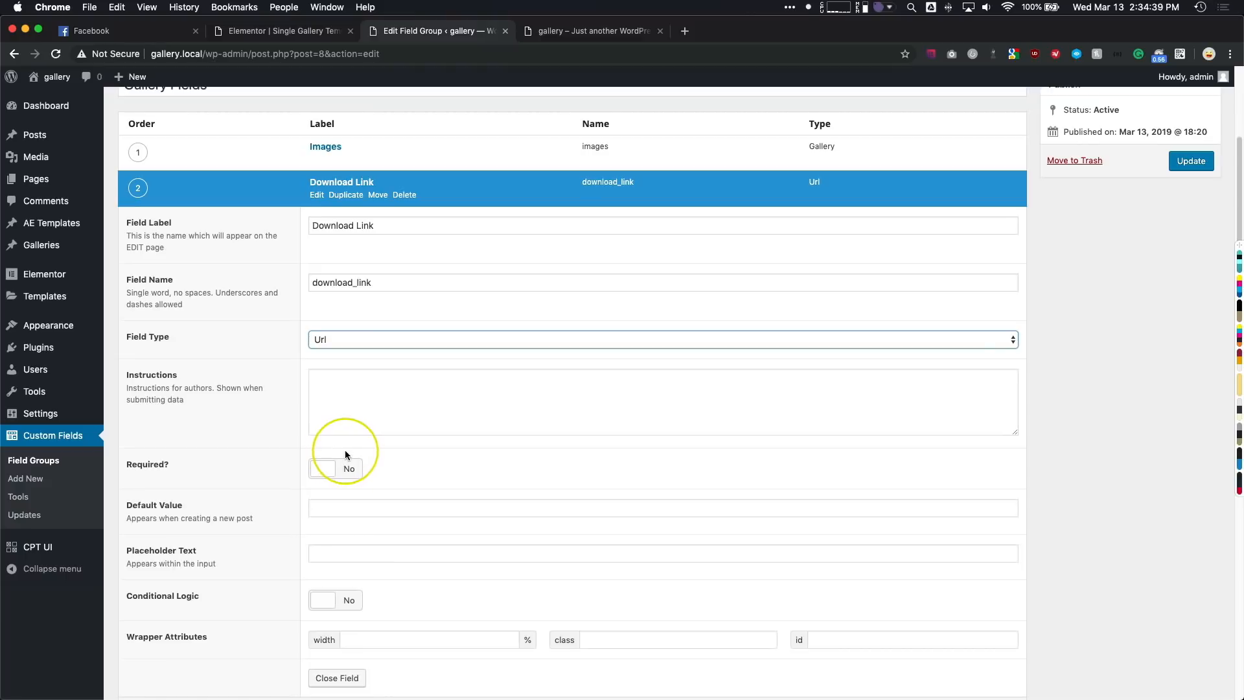
pyautogui.click(1188, 161)
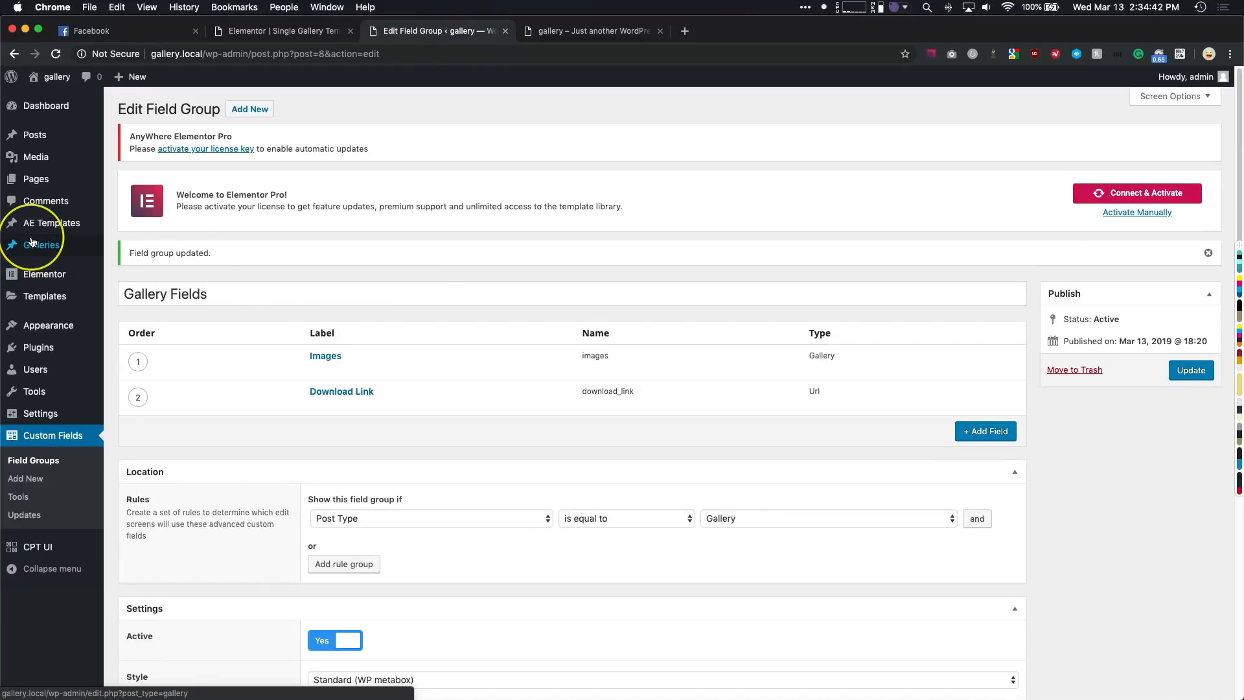
# - Open the Another Album gallery for editing and go to its empty Download Link field
pyautogui.click(31, 243)
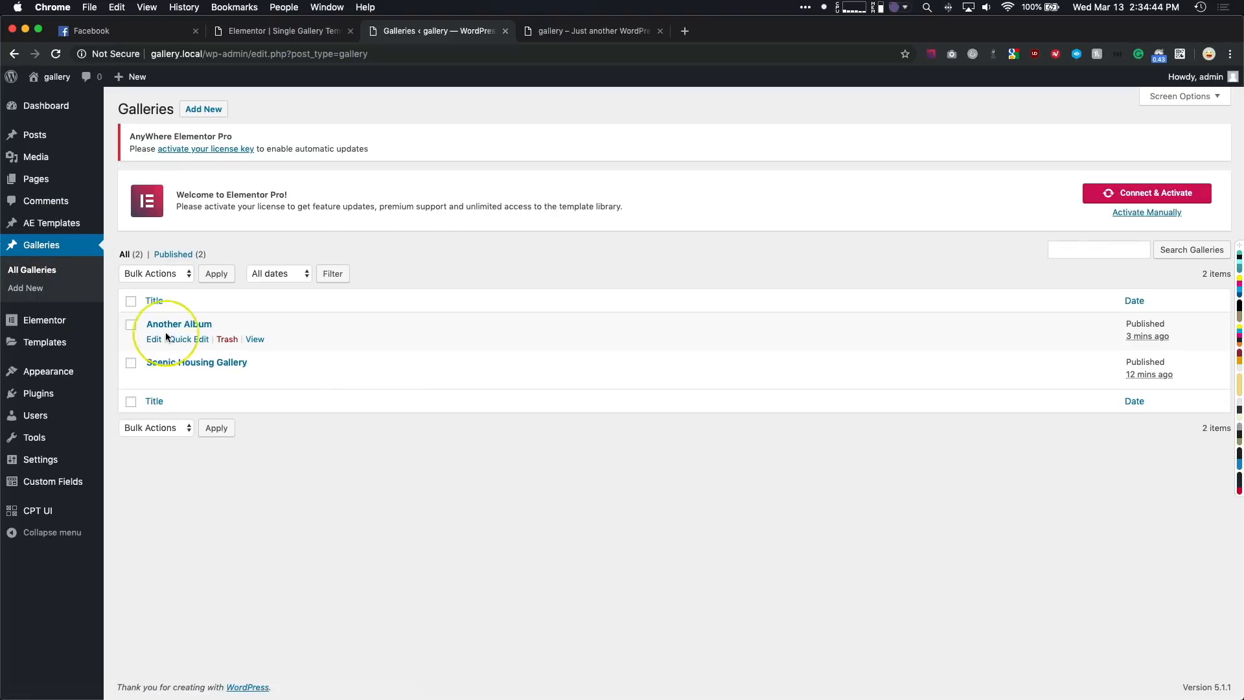
pyautogui.click(171, 325)
pyautogui.scroll(-6, 172, 337)
pyautogui.click(158, 336)
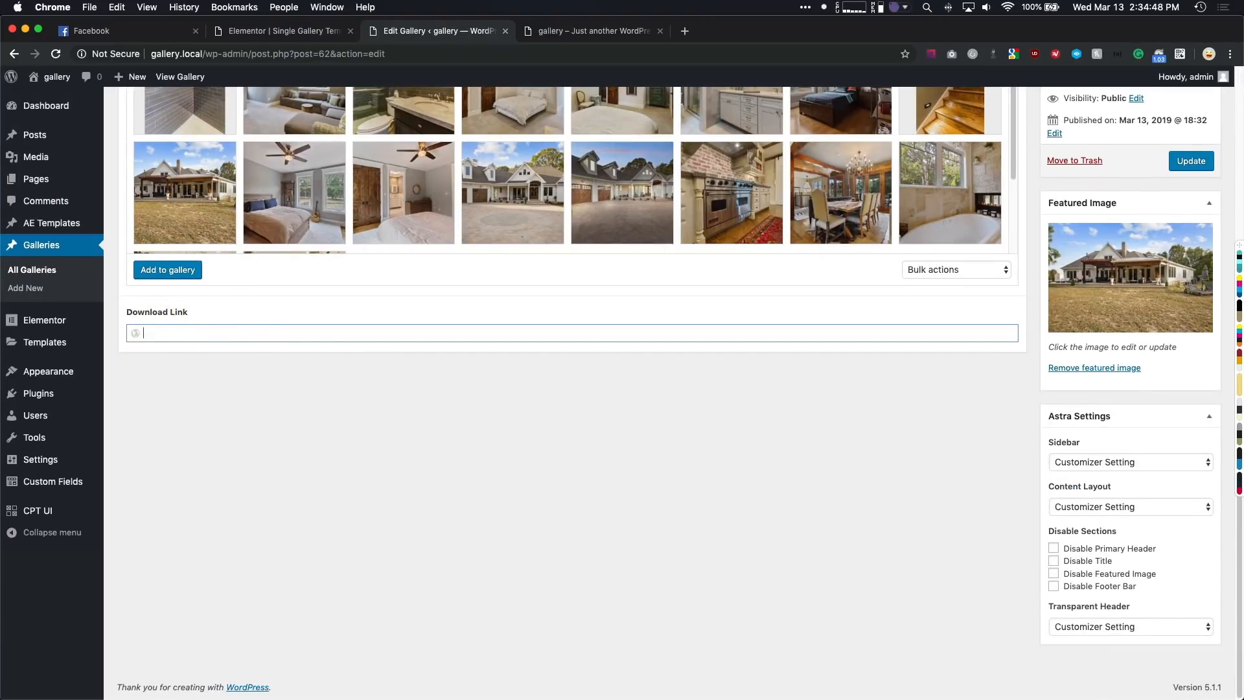
pyautogui.press('super+Tab')
pyautogui.click(233, 332)
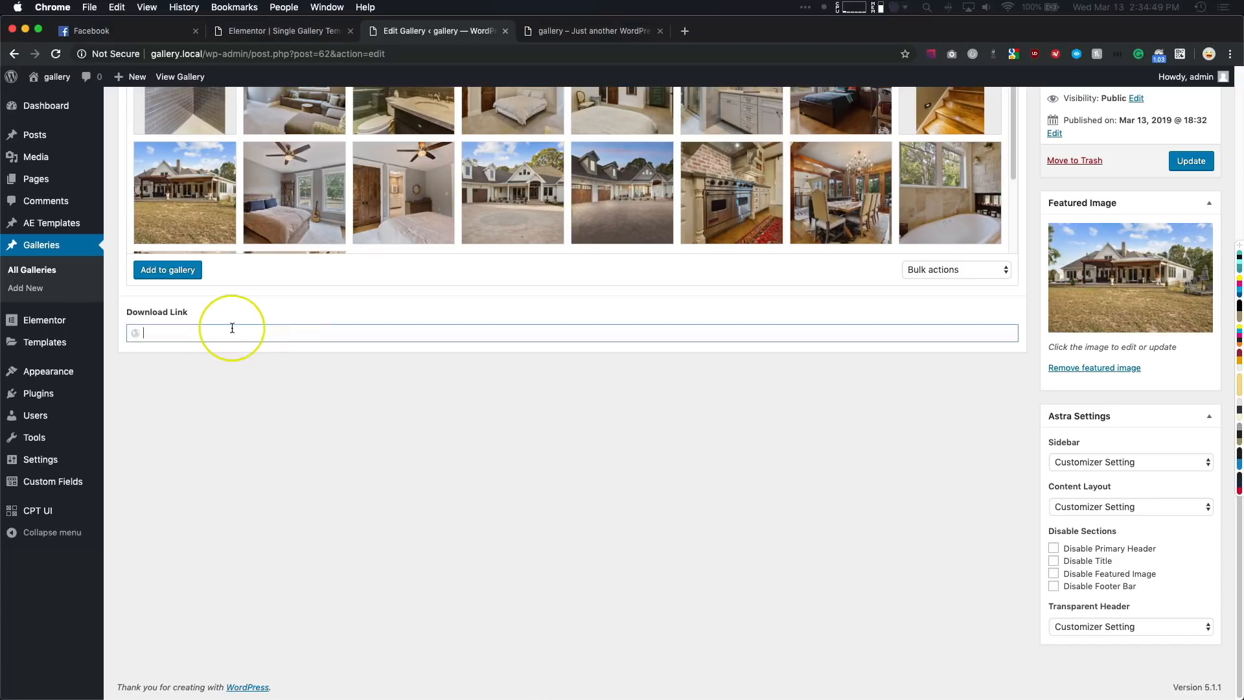
pyautogui.write('https://my.elementor.com/')
pyautogui.click(694, 391)
pyautogui.scroll(5, 694, 390)
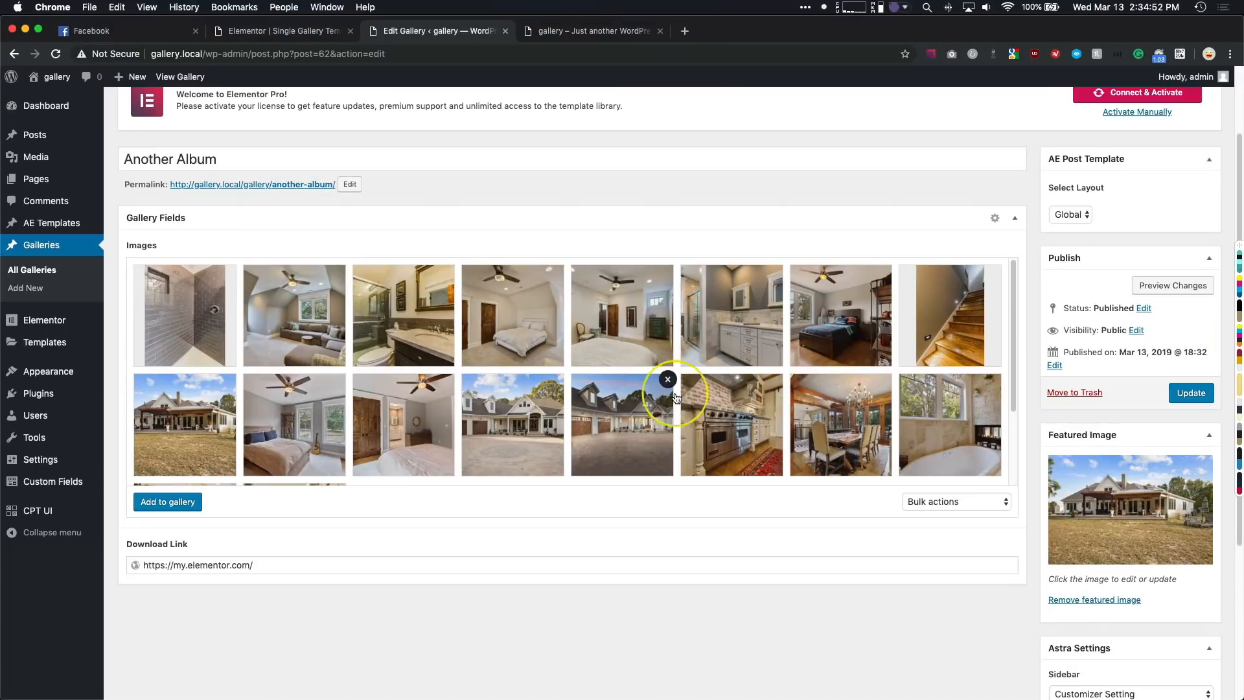
pyautogui.click(1191, 393)
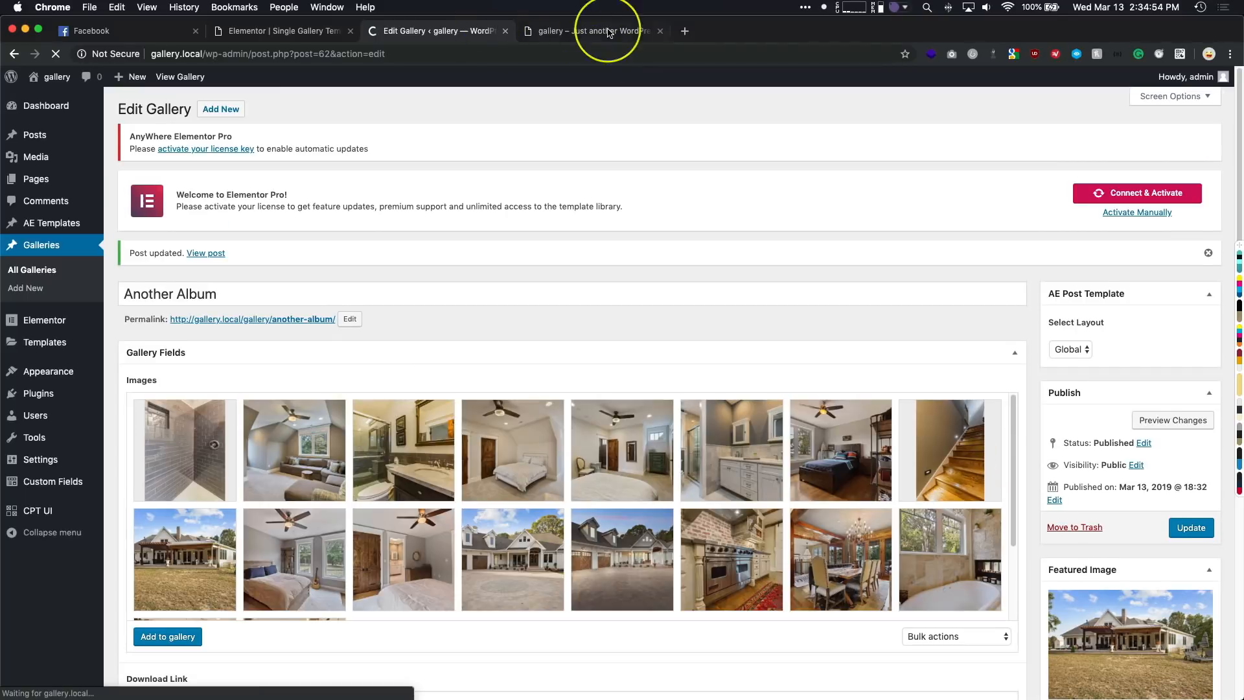
# - Reload the Single Gallery template editor and link the Download All Images button to the ACF URL Field with key Download Link
pyautogui.click(299, 31)
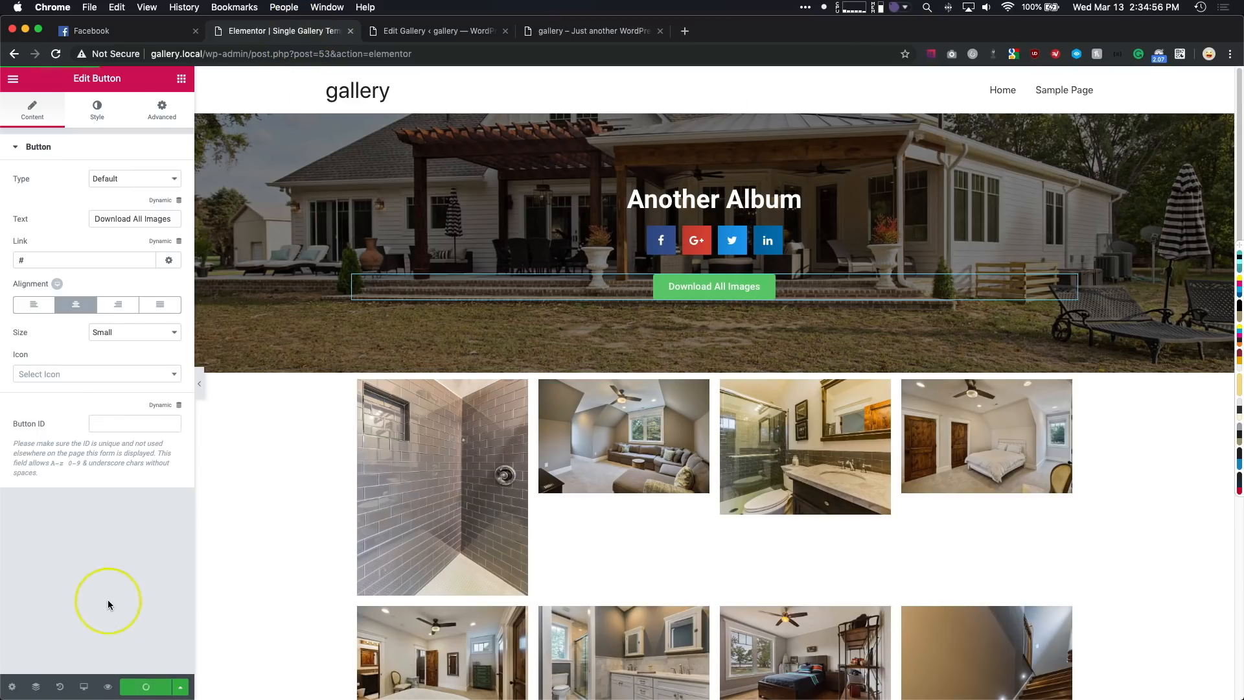
pyautogui.press('super+r')
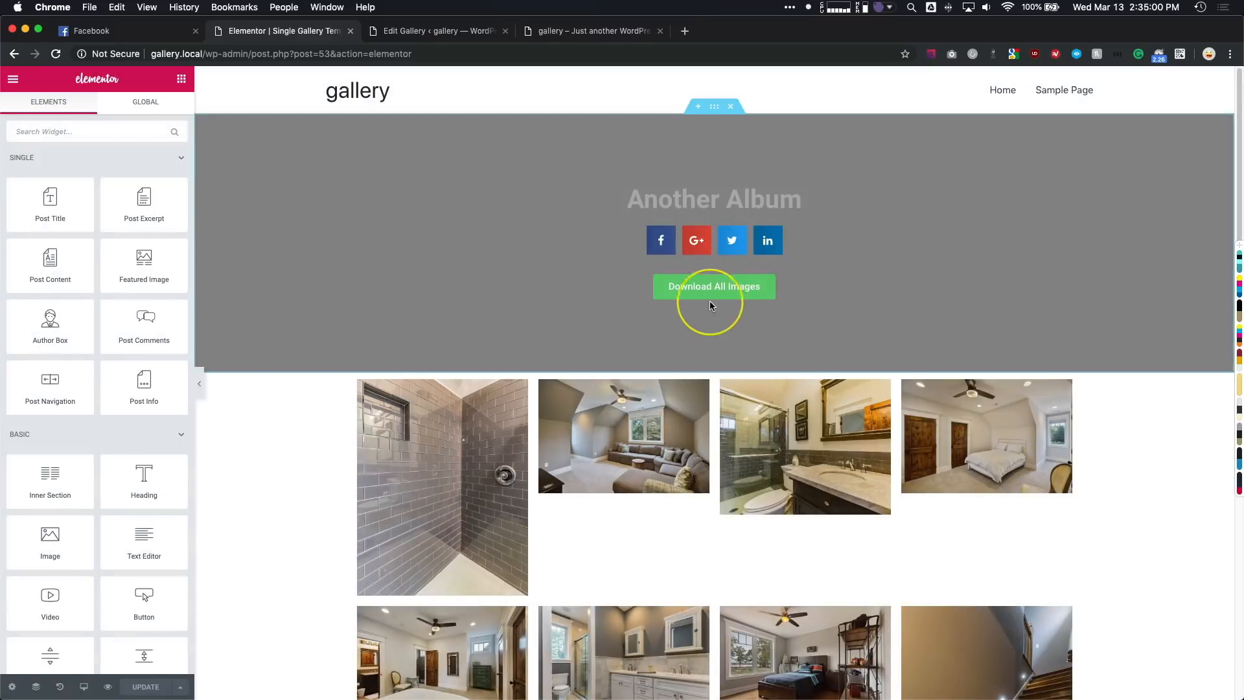
pyautogui.click(709, 291)
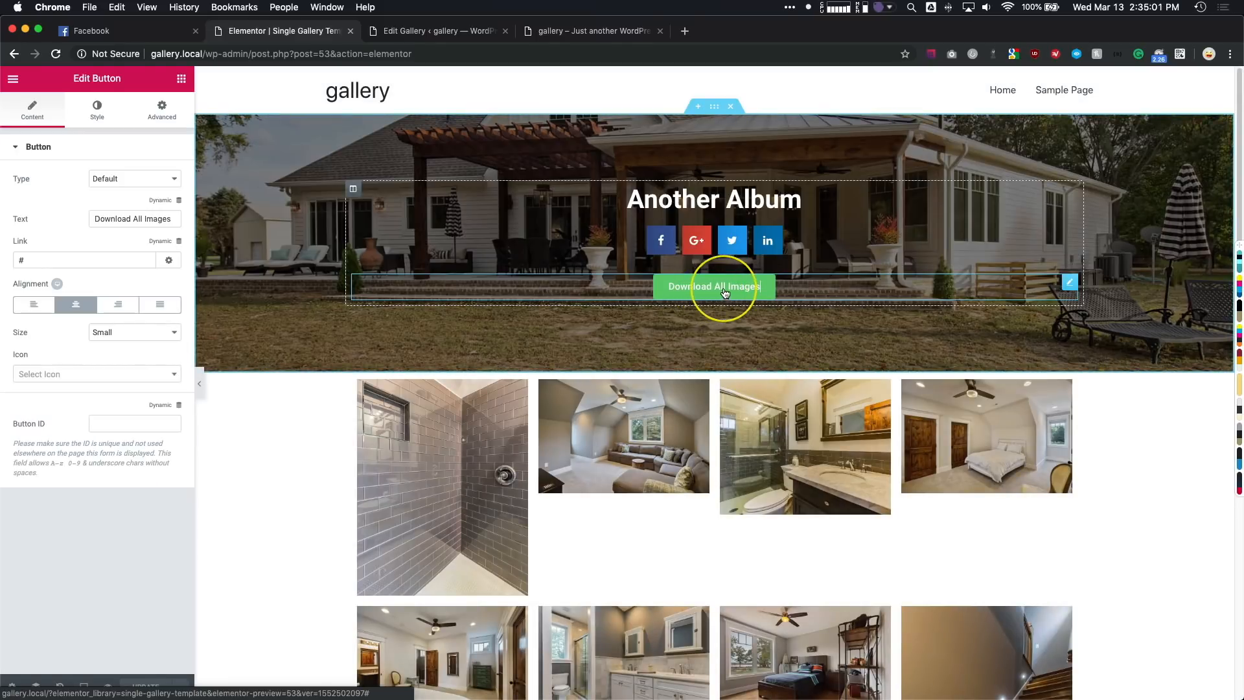
pyautogui.click(161, 242)
pyautogui.scroll(-3, 93, 406)
pyautogui.click(82, 429)
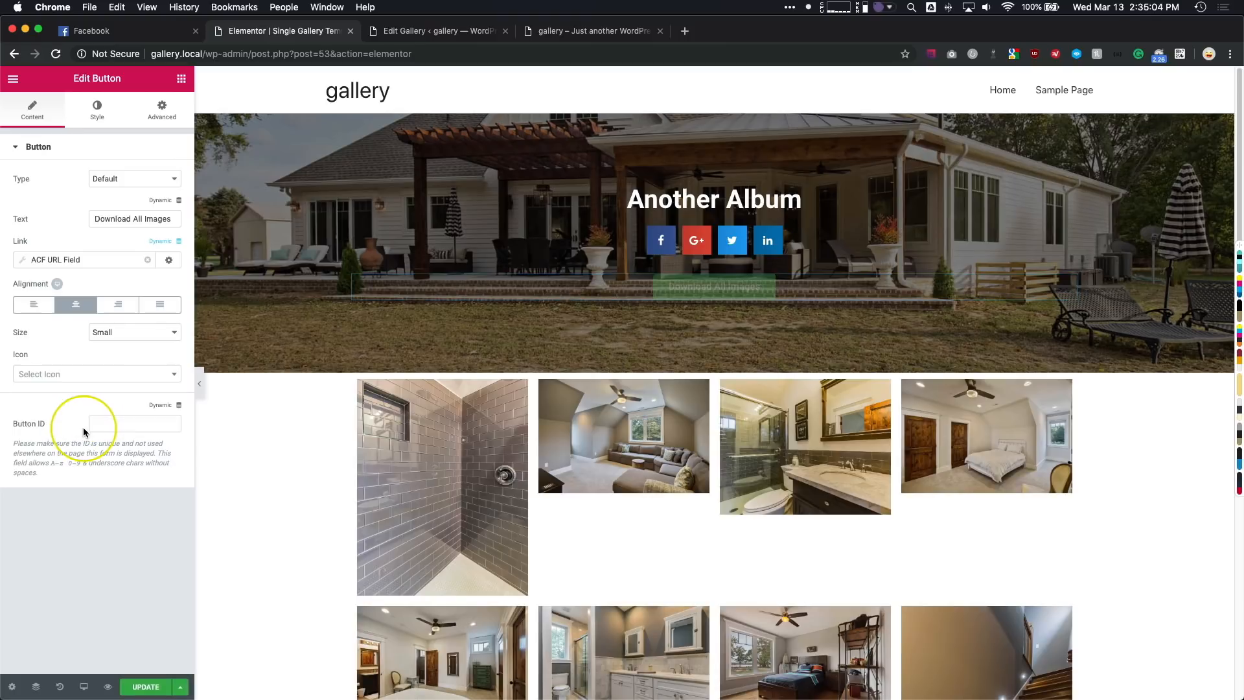
pyautogui.click(59, 259)
pyautogui.click(111, 316)
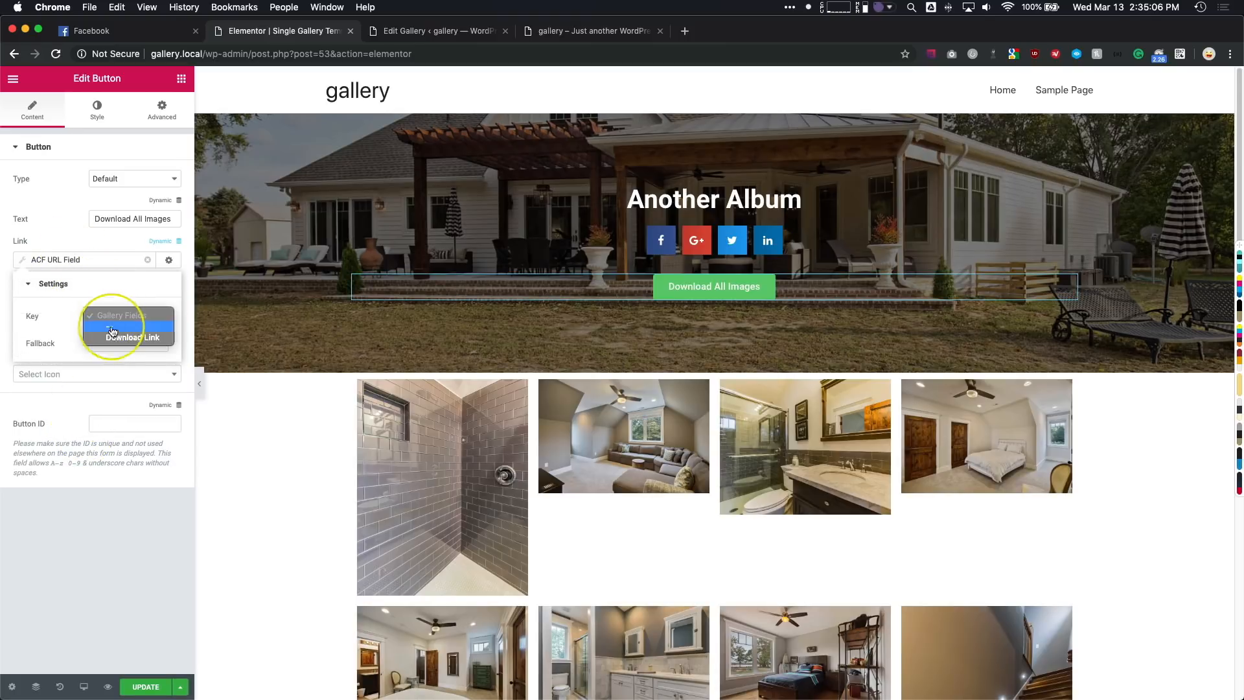
pyautogui.click(114, 337)
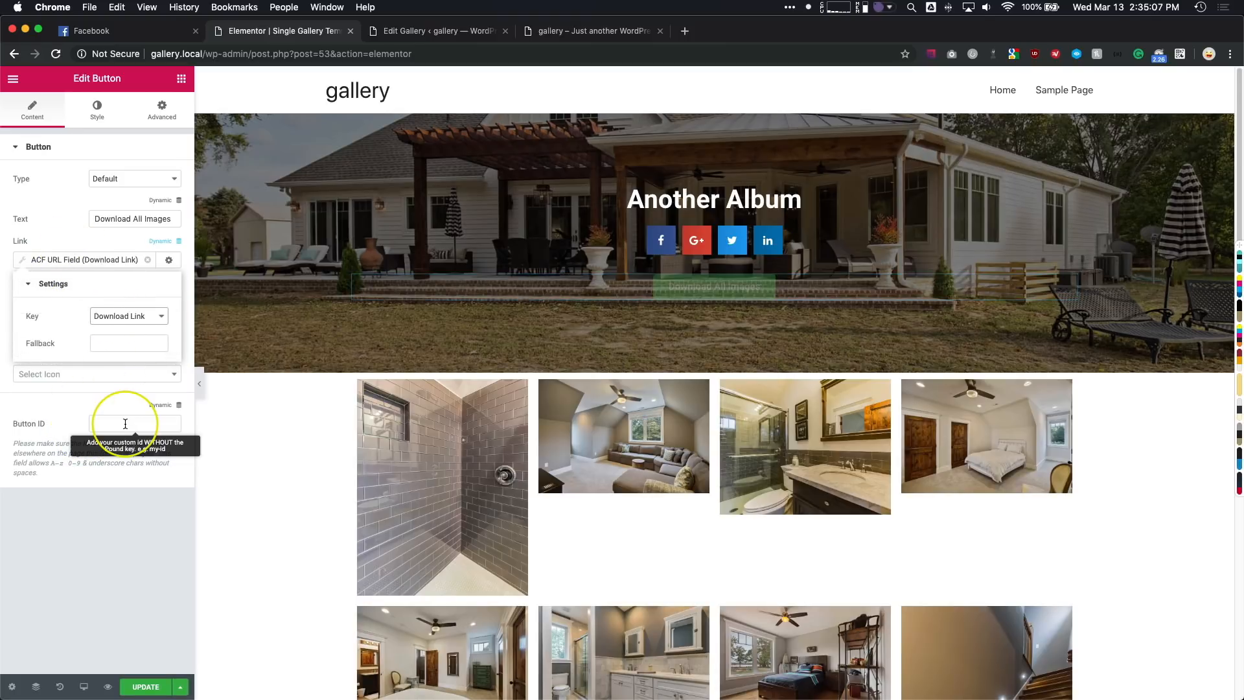
# - Make the Download All Images button's background fully transparent and its text white
pyautogui.click(95, 110)
pyautogui.click(165, 235)
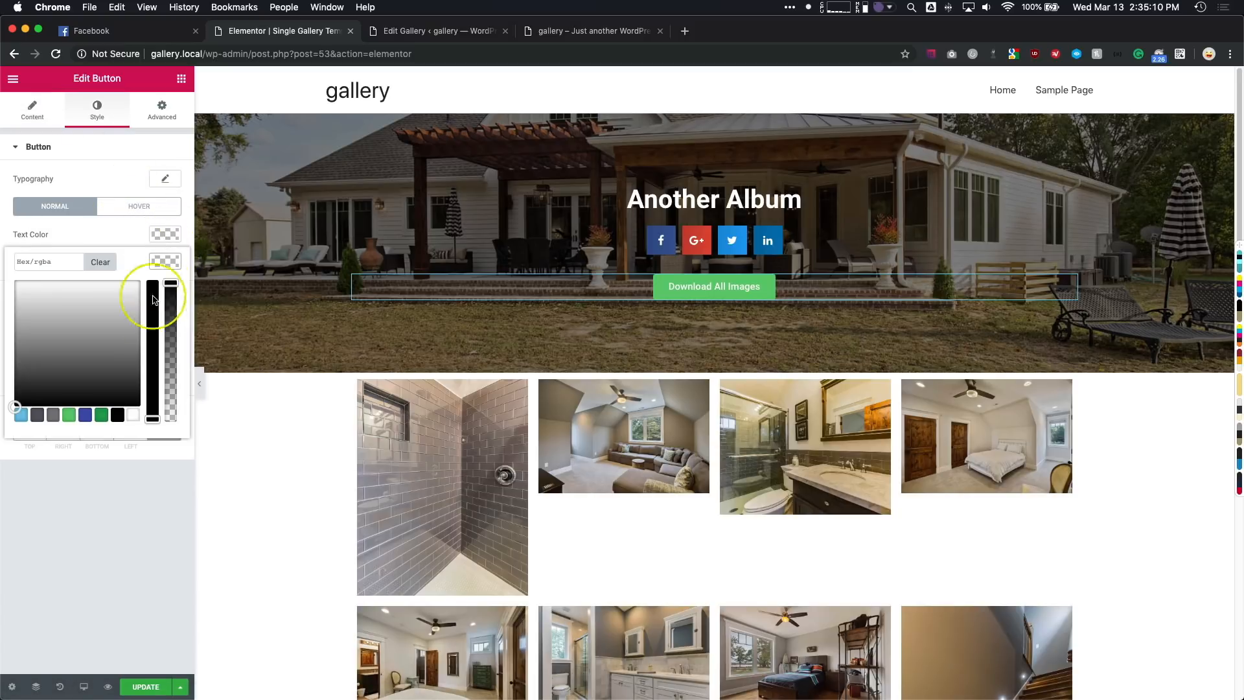
pyautogui.moveTo(173, 351); pyautogui.dragTo(172, 430)
pyautogui.click(153, 492)
pyautogui.click(157, 234)
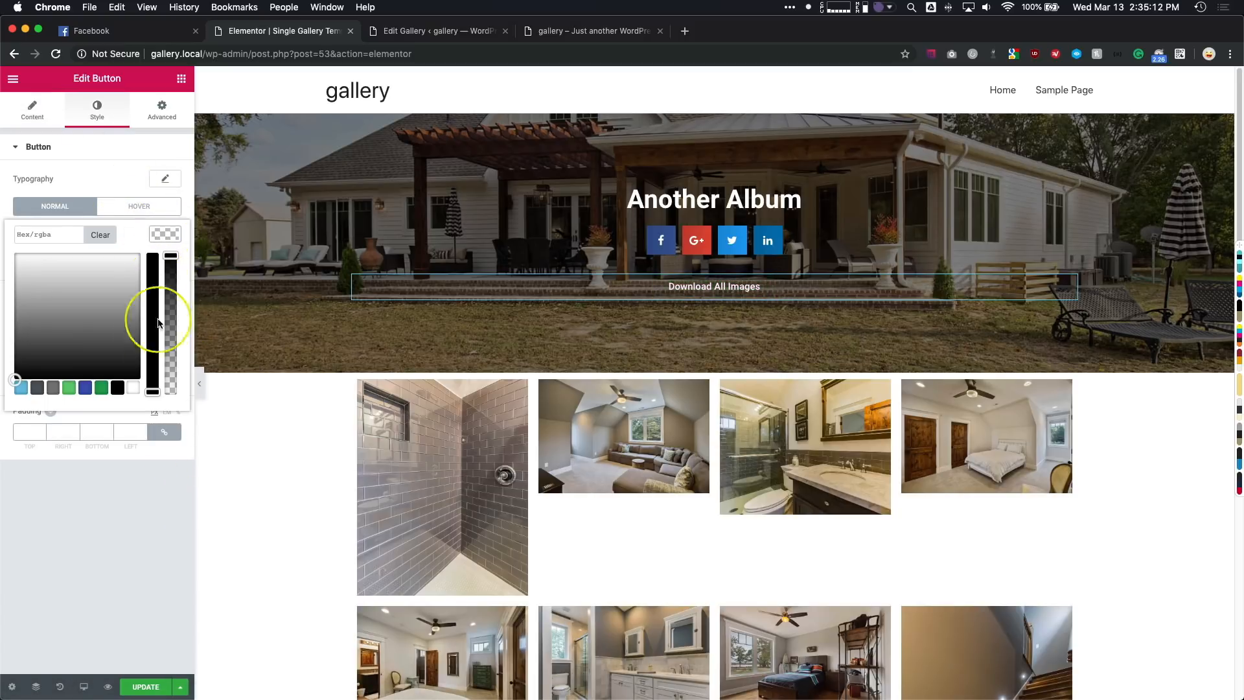
pyautogui.click(135, 387)
pyautogui.click(127, 486)
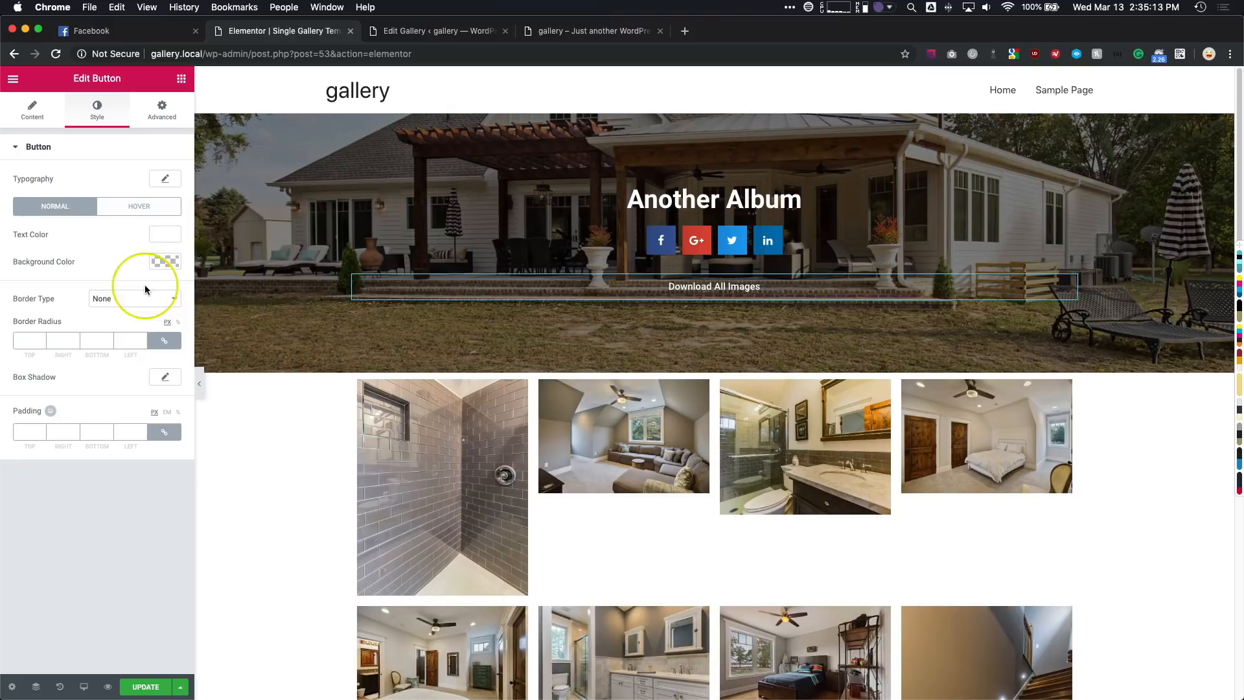
# - Give the button a solid white border 2 px wide on all sides with a border radius of 0
pyautogui.click(112, 298)
pyautogui.click(107, 309)
pyautogui.click(31, 344)
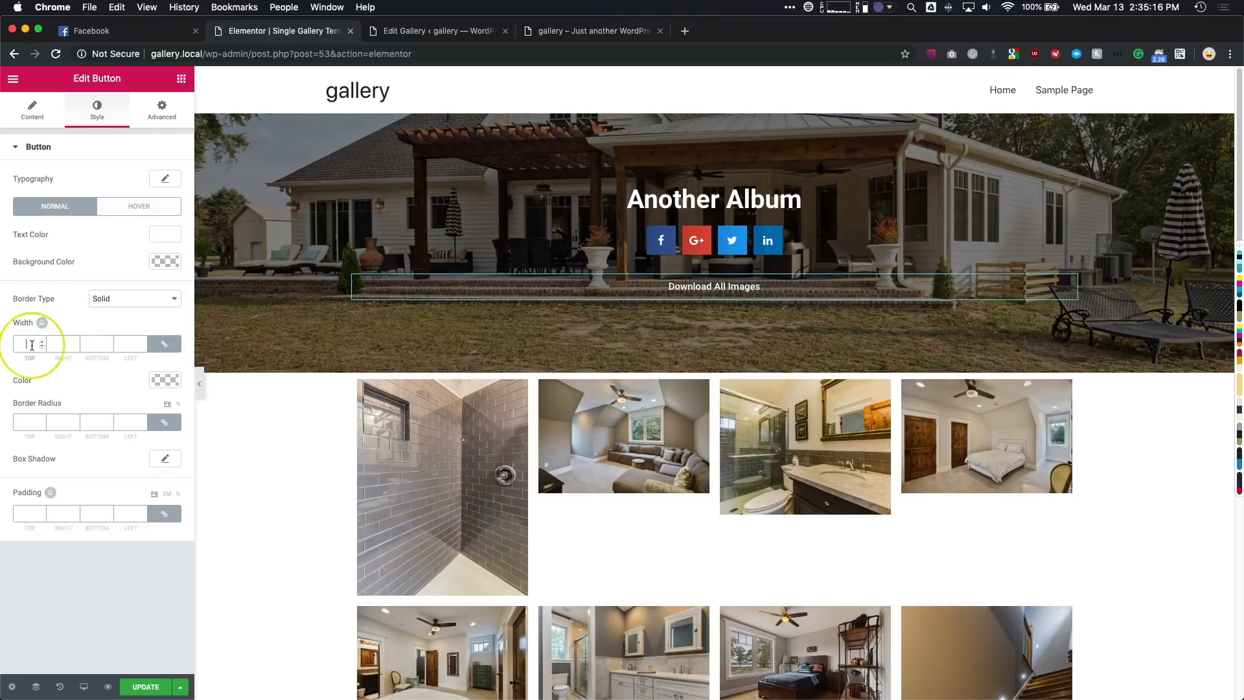
pyautogui.write('2')
pyautogui.click(165, 380)
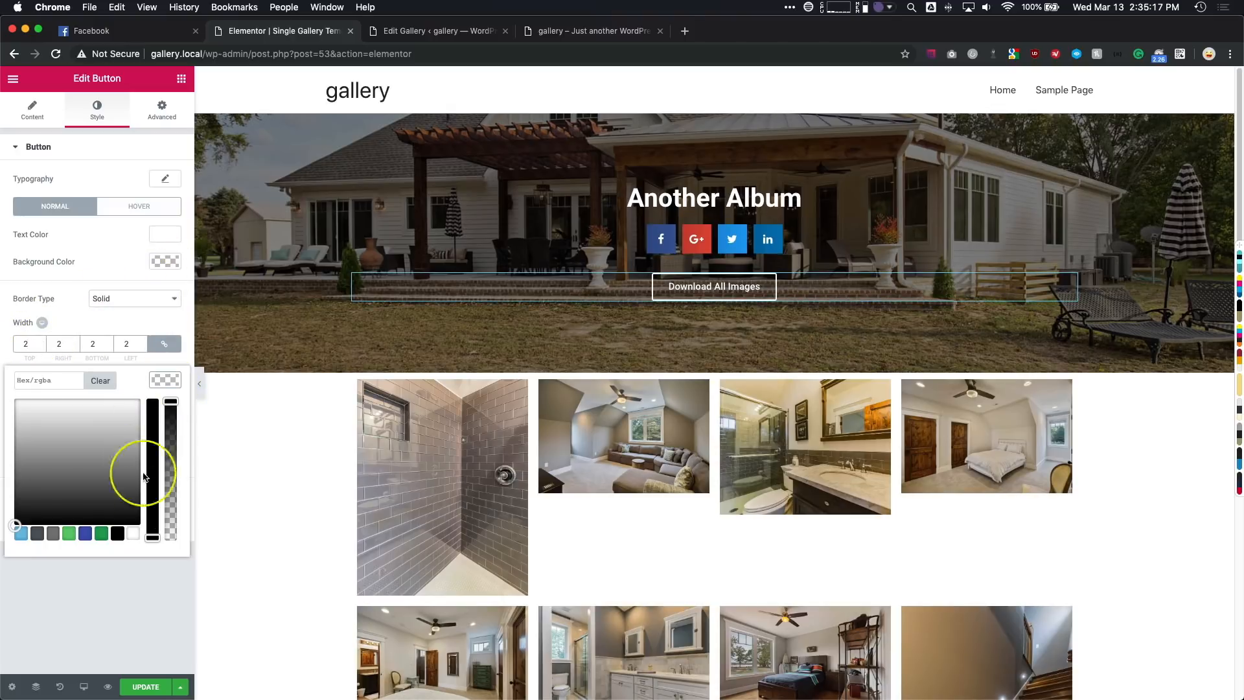
pyautogui.click(133, 534)
pyautogui.click(20, 424)
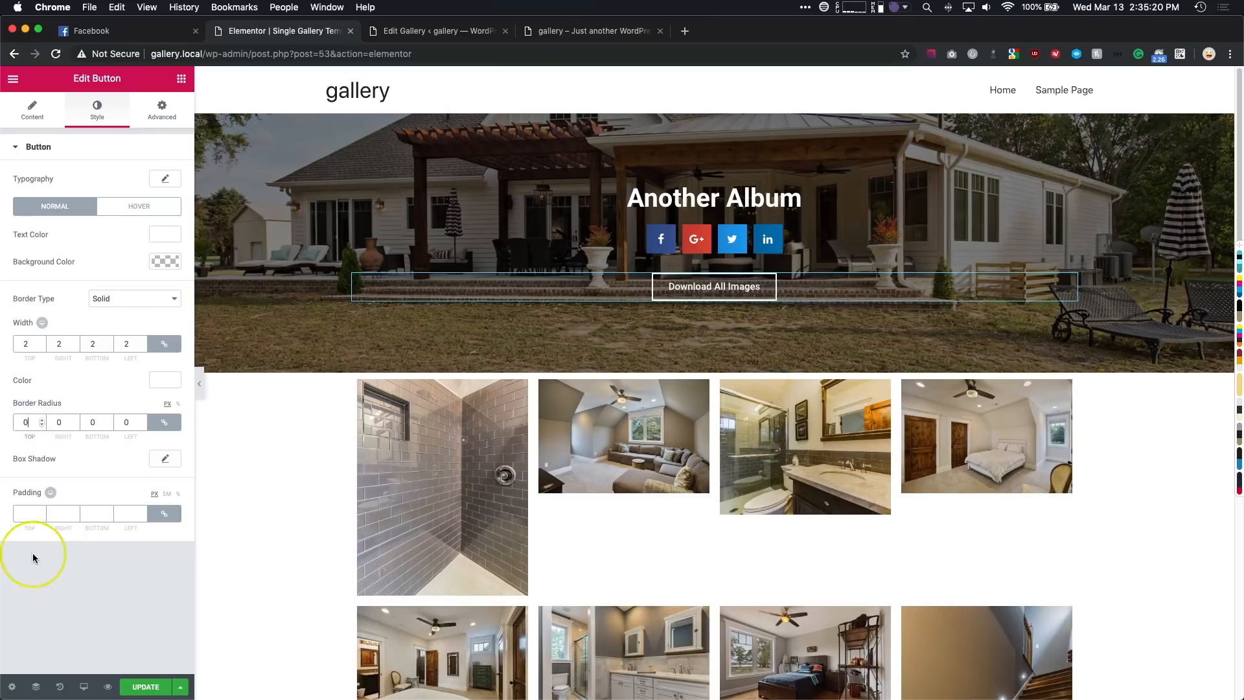
# - Set the button's typography transform to Uppercase
pyautogui.click(165, 178)
pyautogui.click(125, 313)
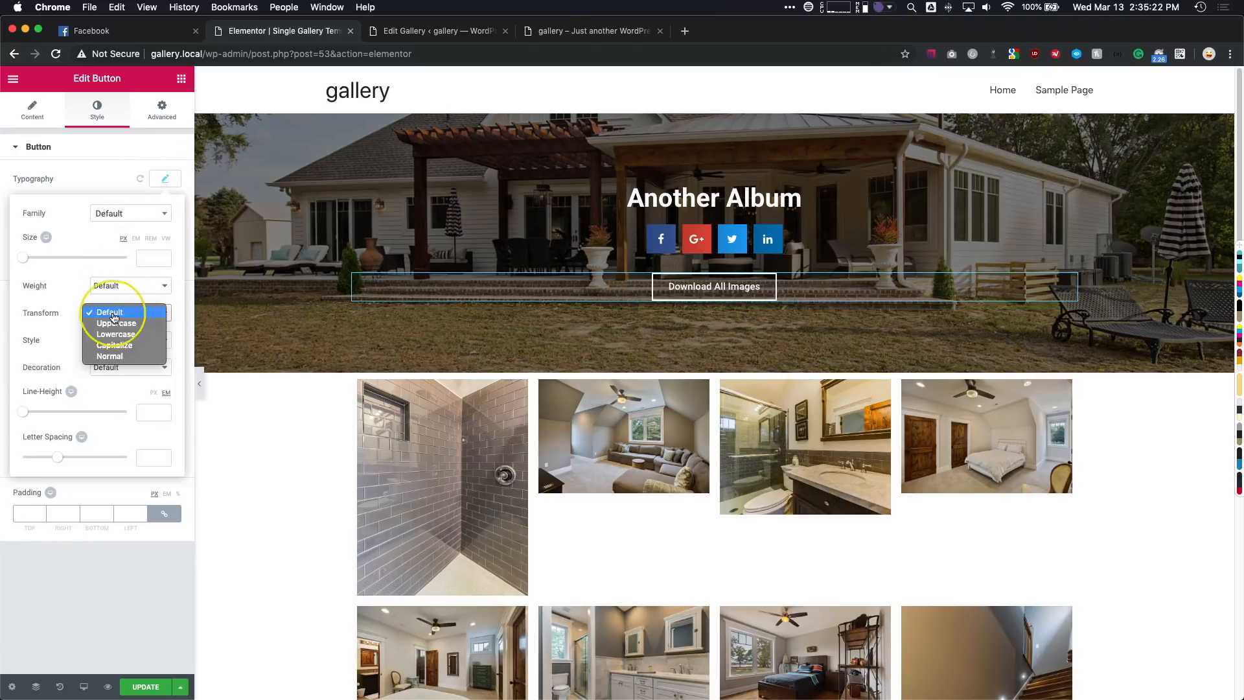
pyautogui.click(113, 323)
pyautogui.click(100, 581)
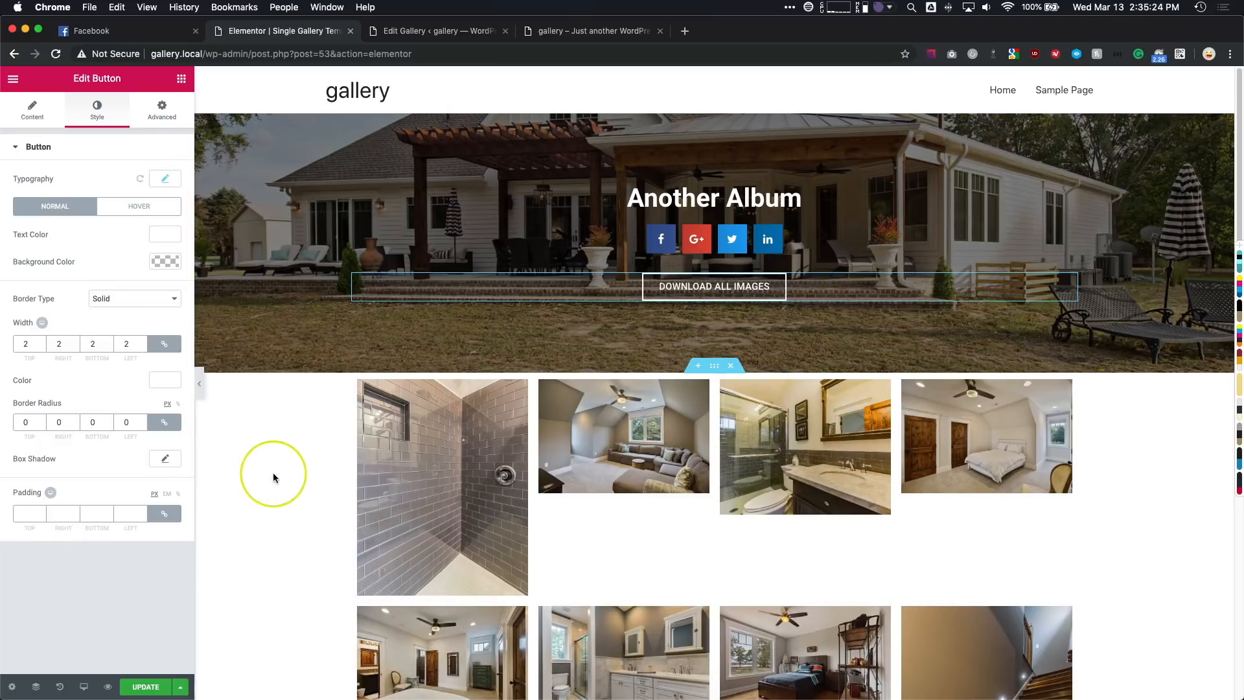
# - Enlarge the banner's post title to about 65 px and update the template
pyautogui.click(708, 200)
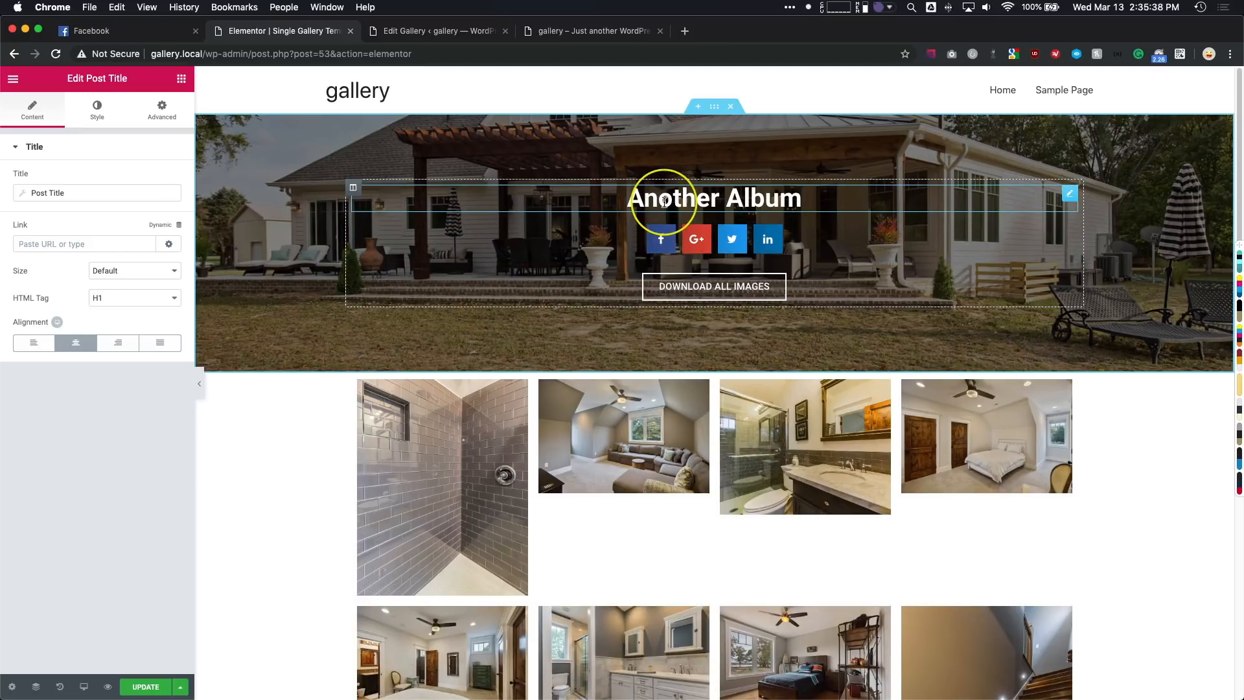
pyautogui.click(98, 109)
pyautogui.click(164, 206)
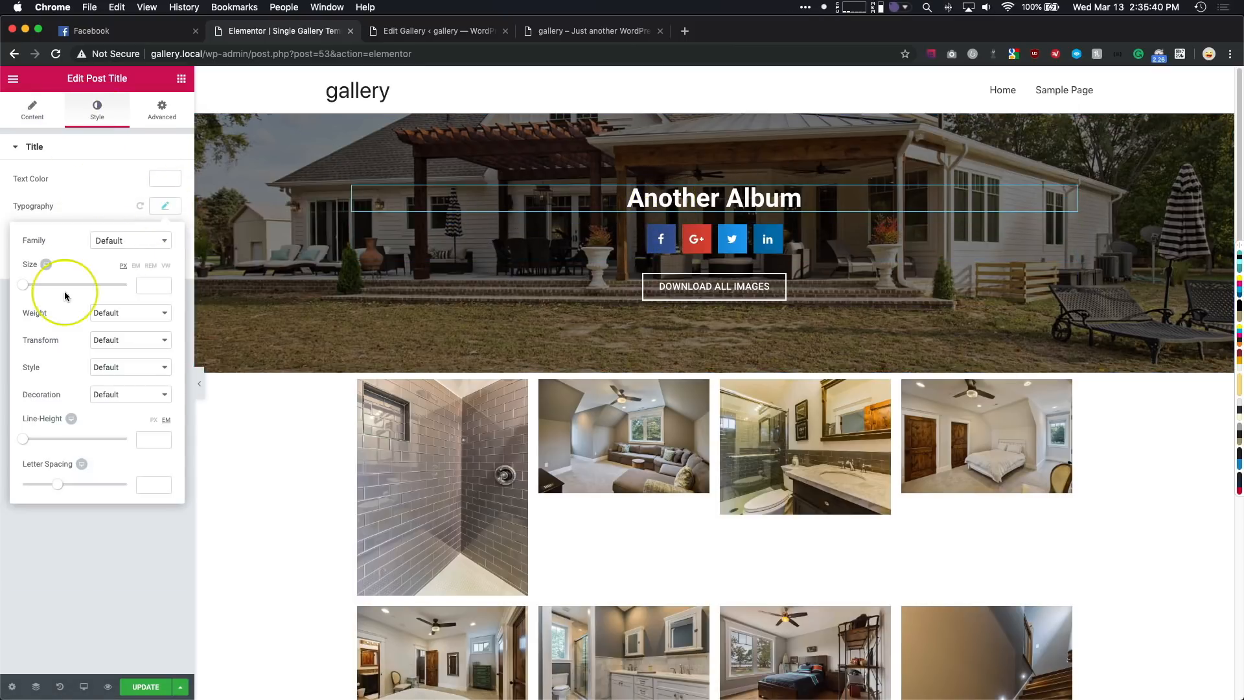
pyautogui.moveTo(28, 290); pyautogui.dragTo(56, 285)
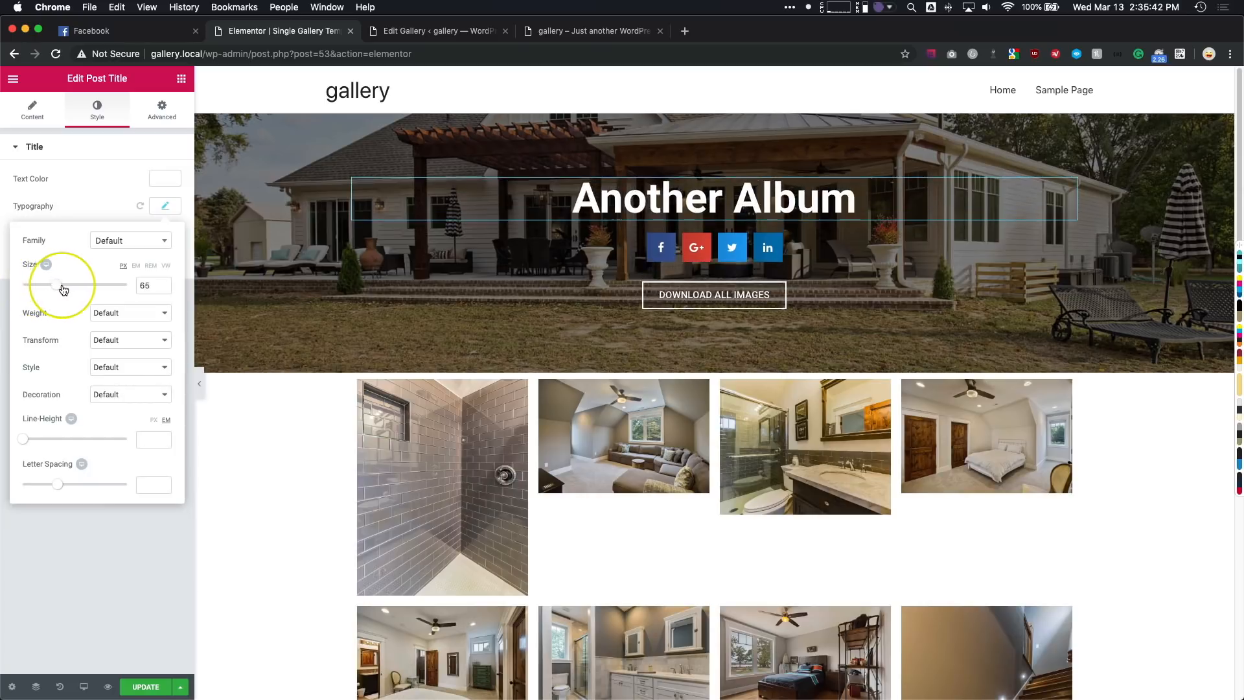
pyautogui.click(139, 685)
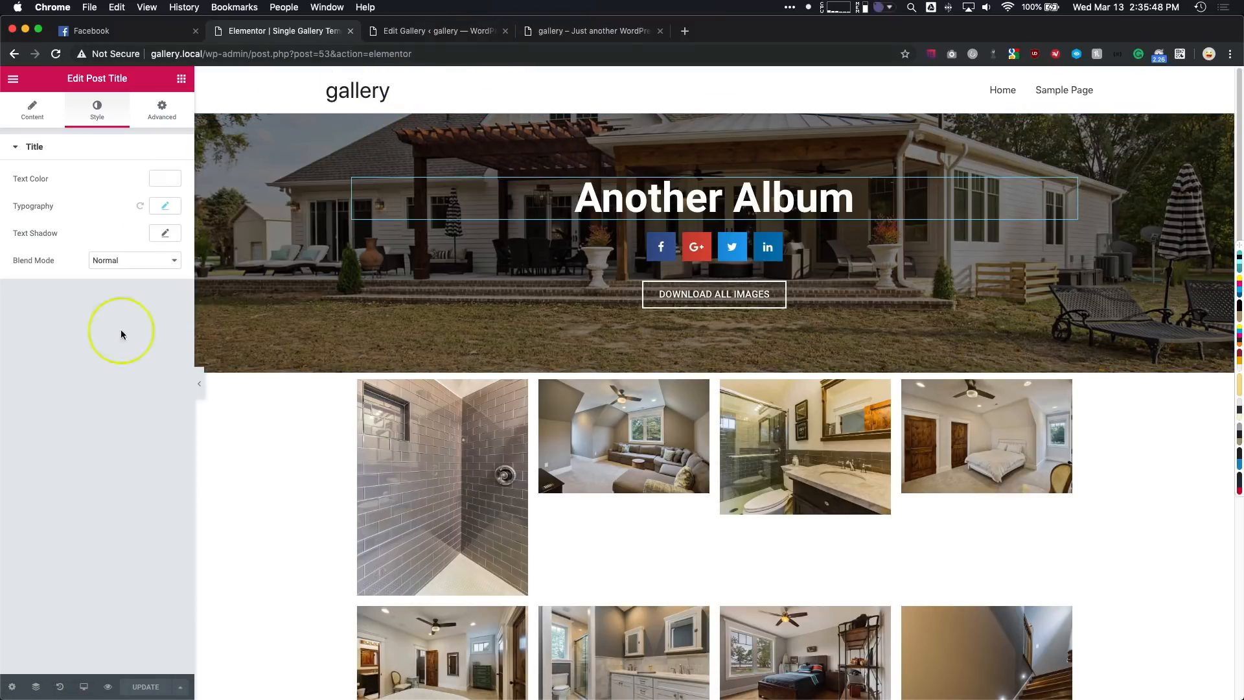
# - View the published Another Album page, test its Download All Images link, and look over the banner and image gallery
pyautogui.click(495, 31)
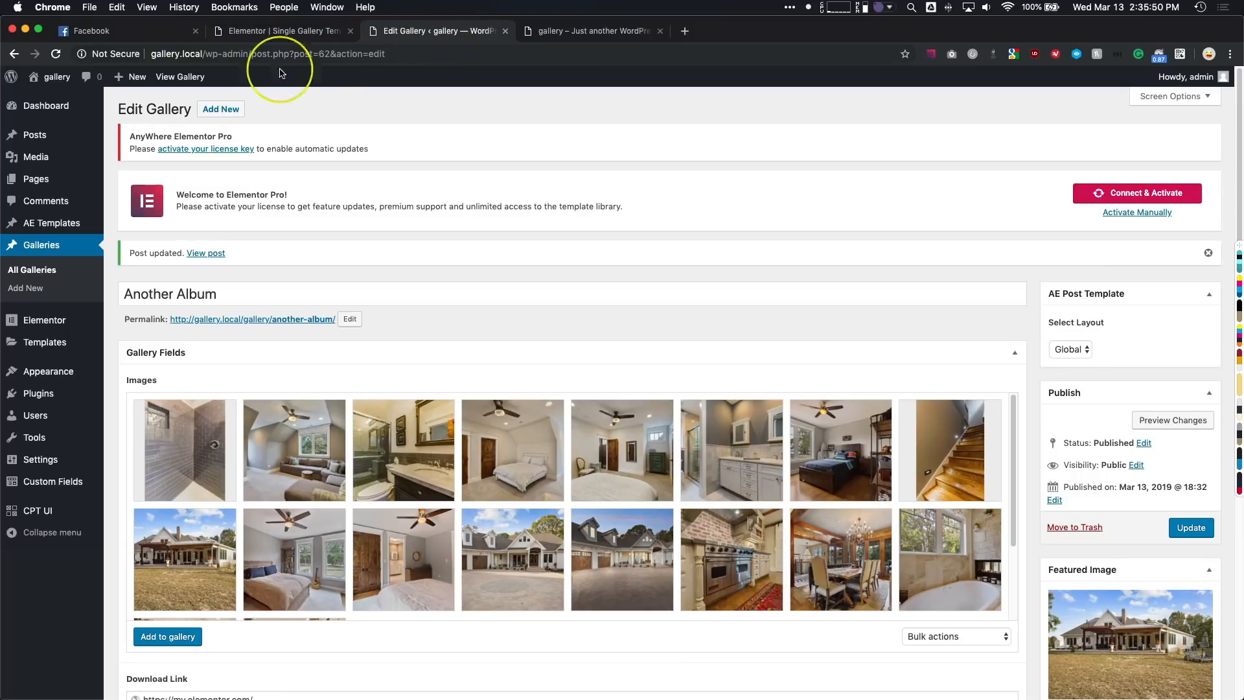
pyautogui.click(166, 79)
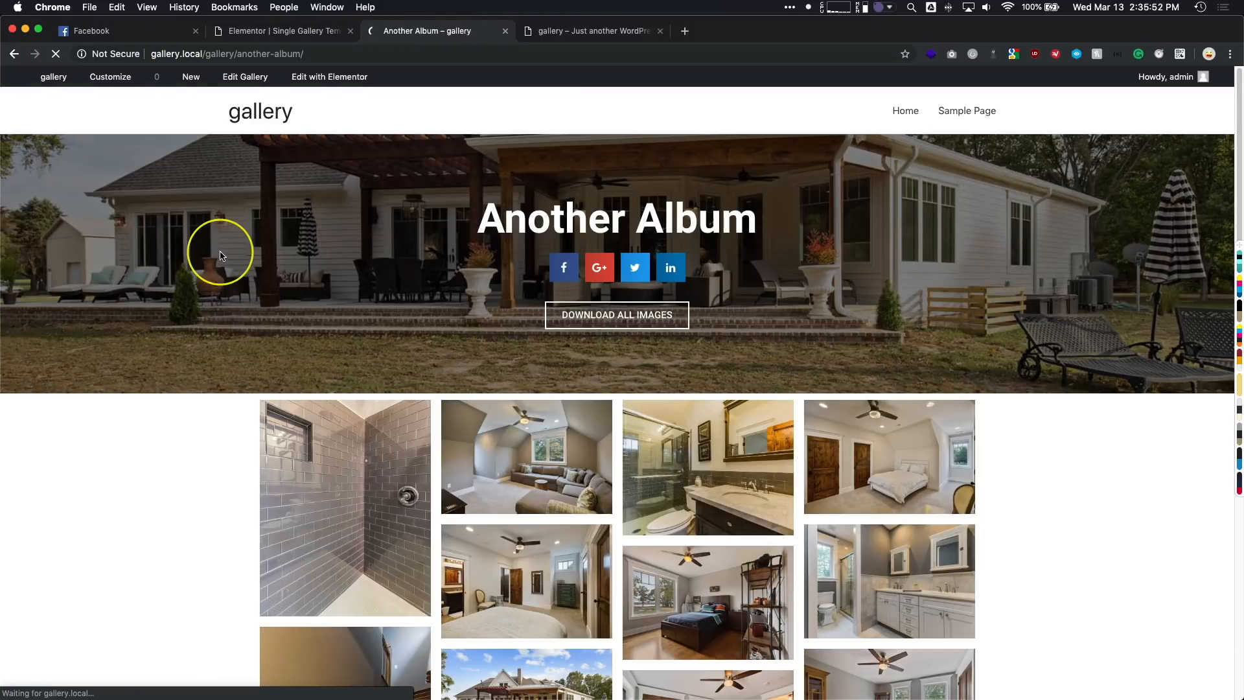
pyautogui.click(624, 320)
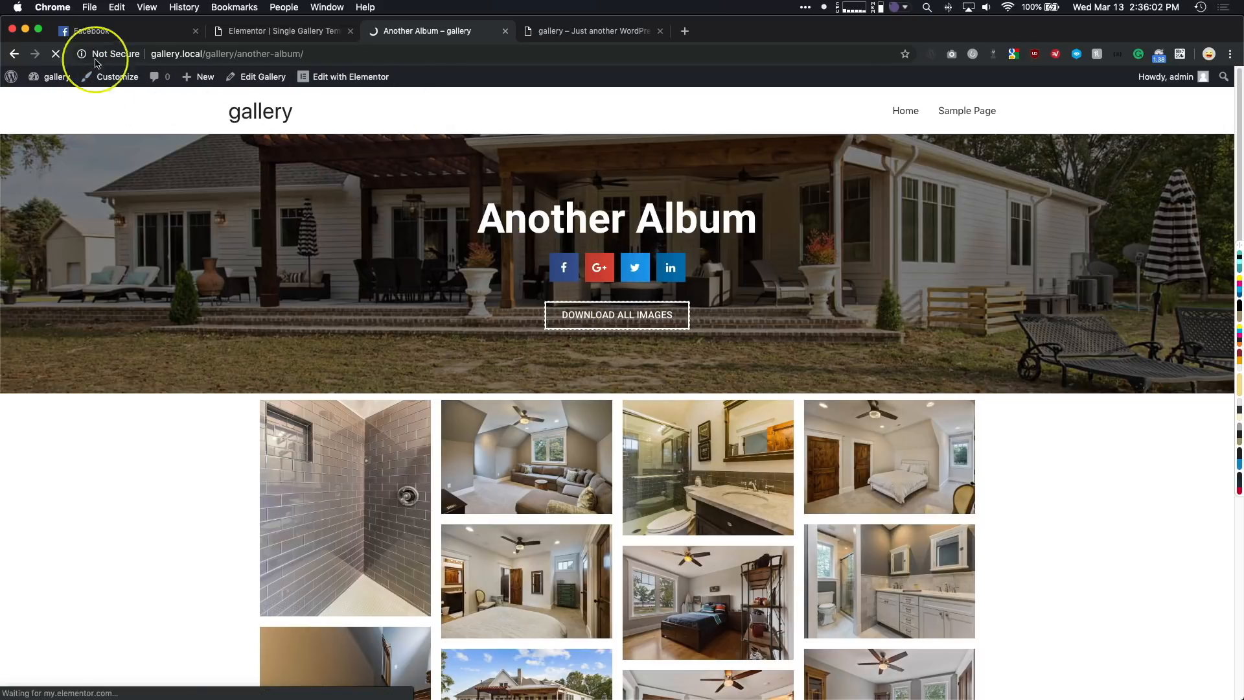
pyautogui.click(56, 55)
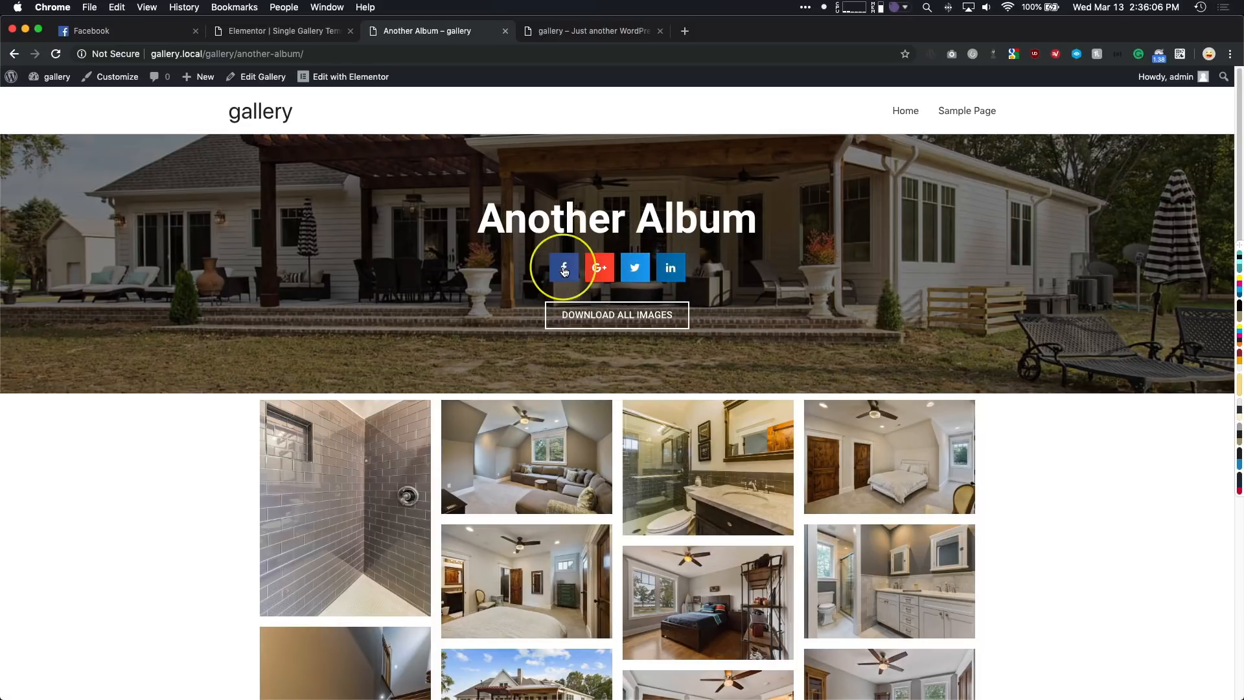
pyautogui.scroll(-7, 237, 282)
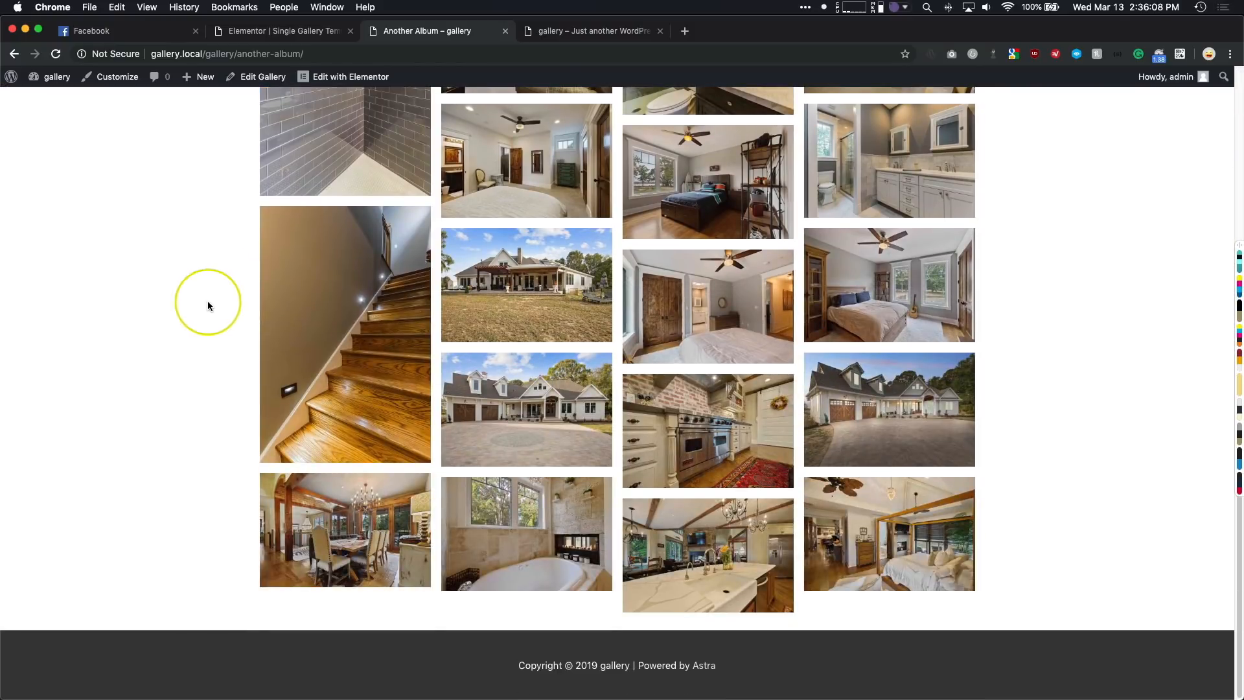
pyautogui.scroll(7, 156, 335)
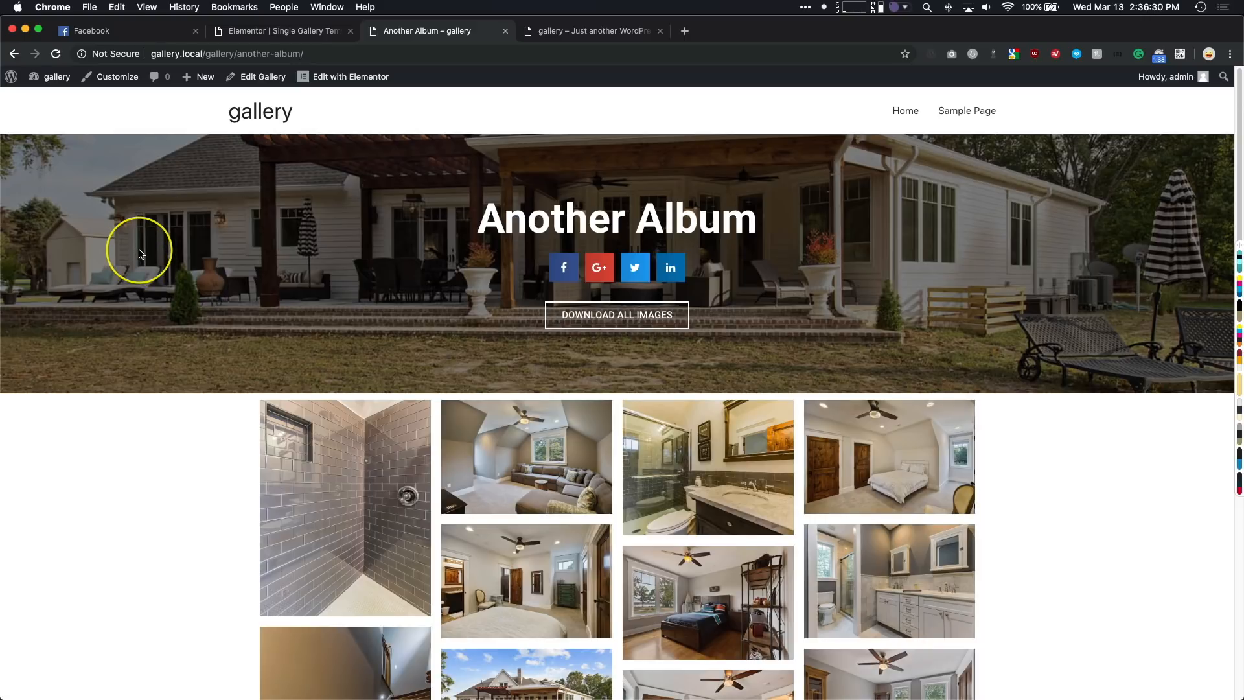
pyautogui.scroll(-10, 139, 250)
pyautogui.scroll(10, 138, 250)
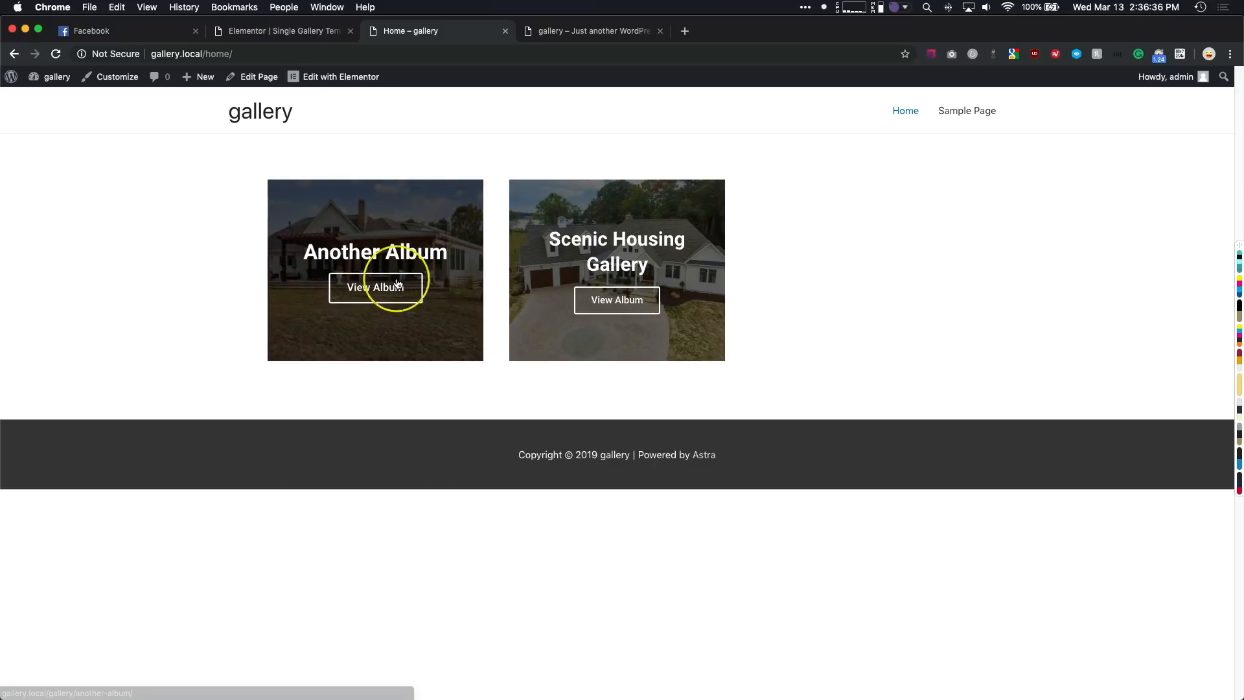
# - Open the Home page in the Elementor editor and add a Posts widget below the album grid
pyautogui.click(344, 78)
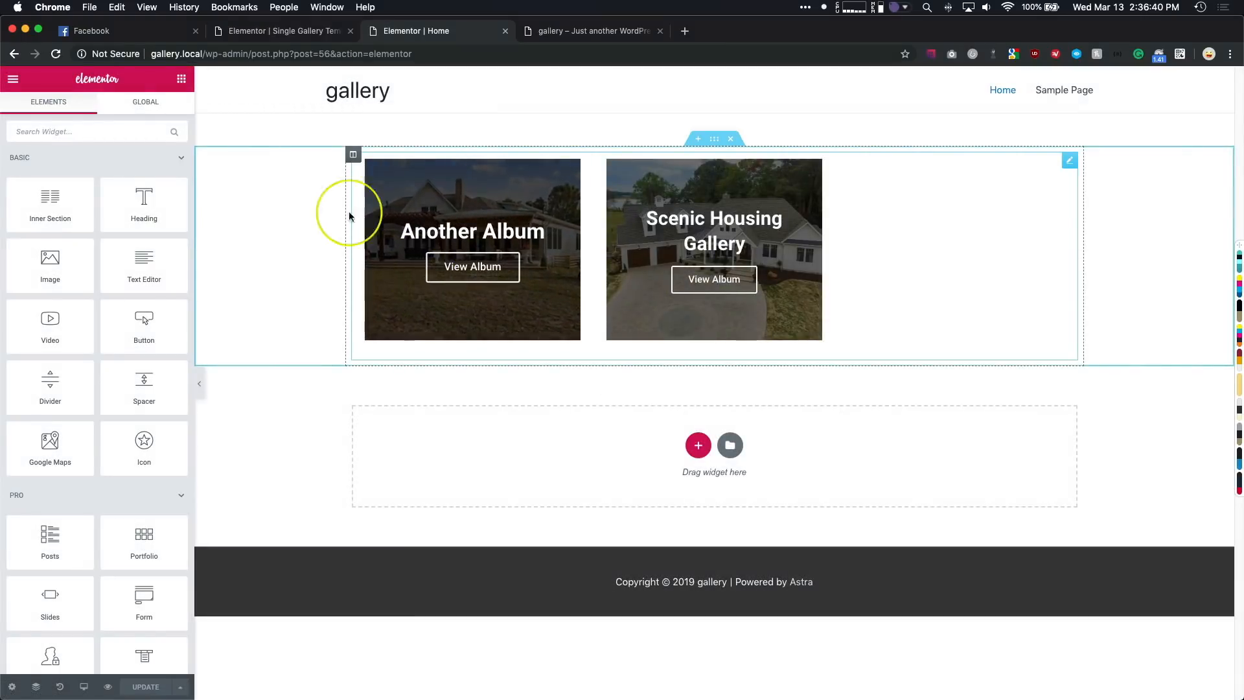
pyautogui.click(126, 132)
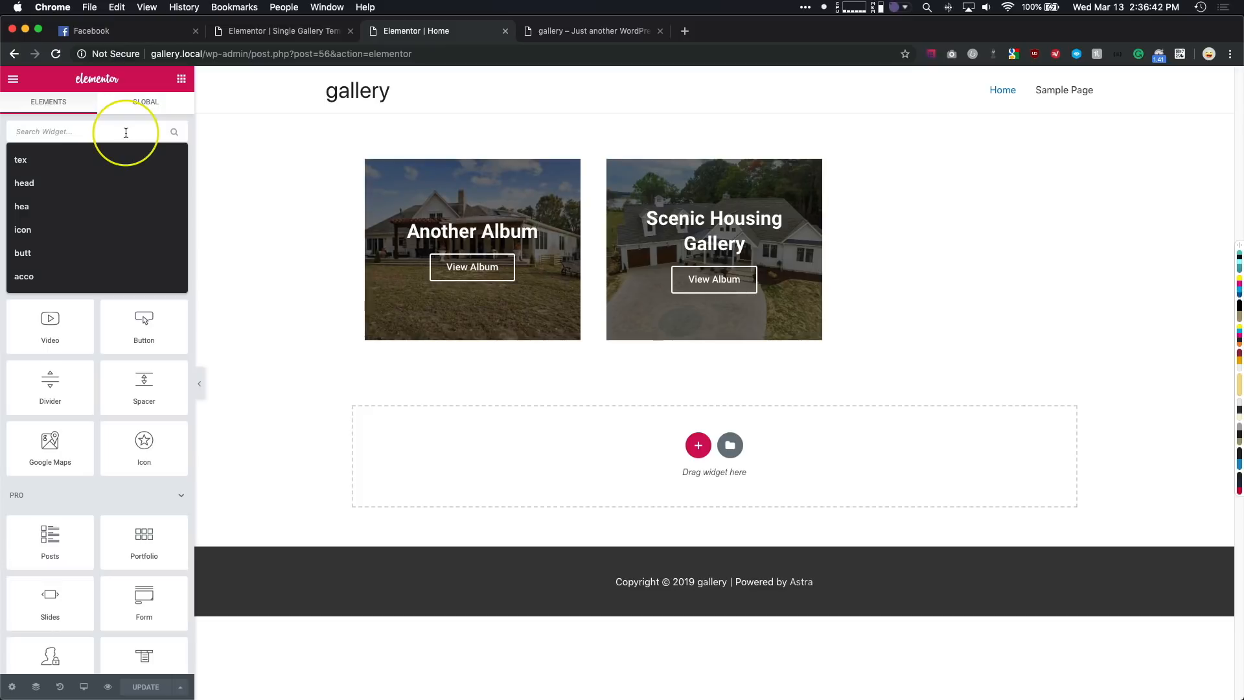
pyautogui.write('post')
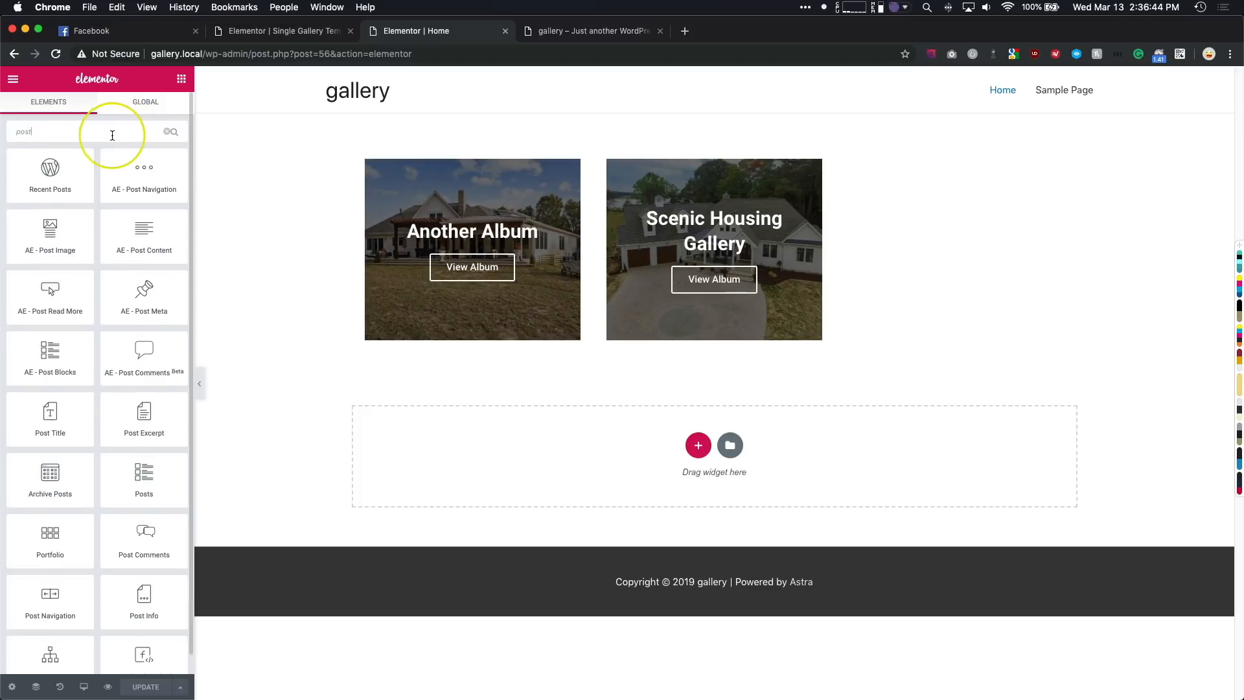
pyautogui.scroll(-1, 81, 311)
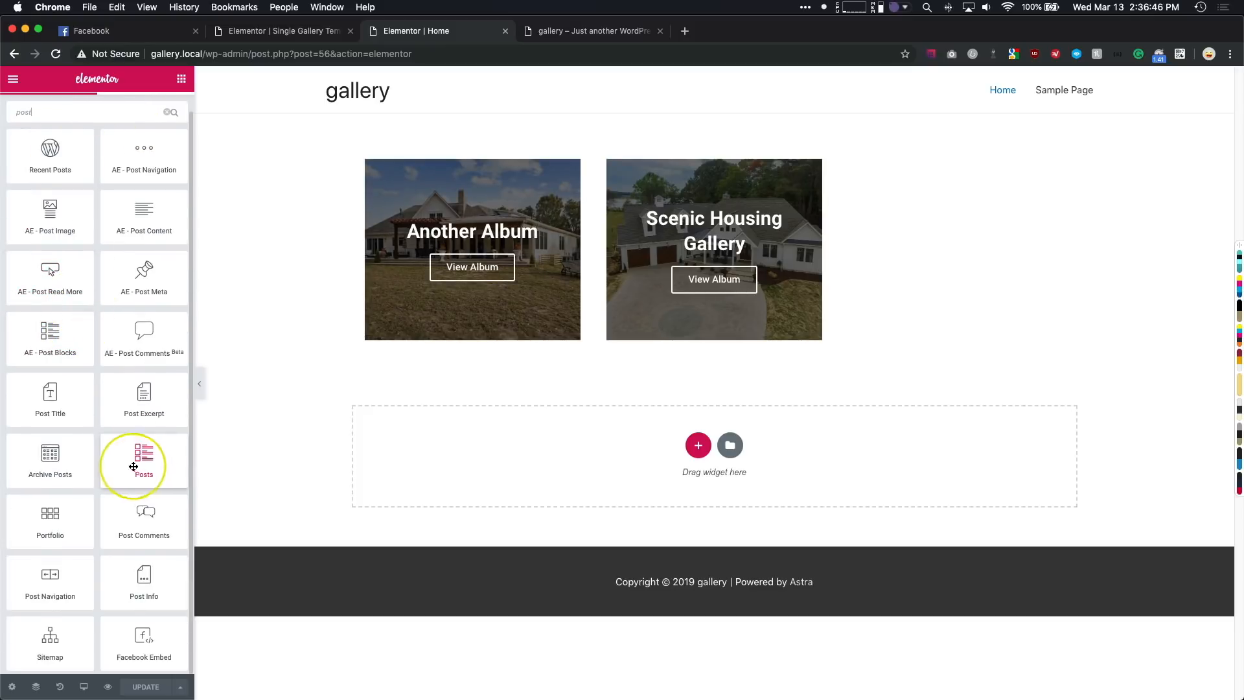
pyautogui.moveTo(141, 464); pyautogui.dragTo(508, 455)
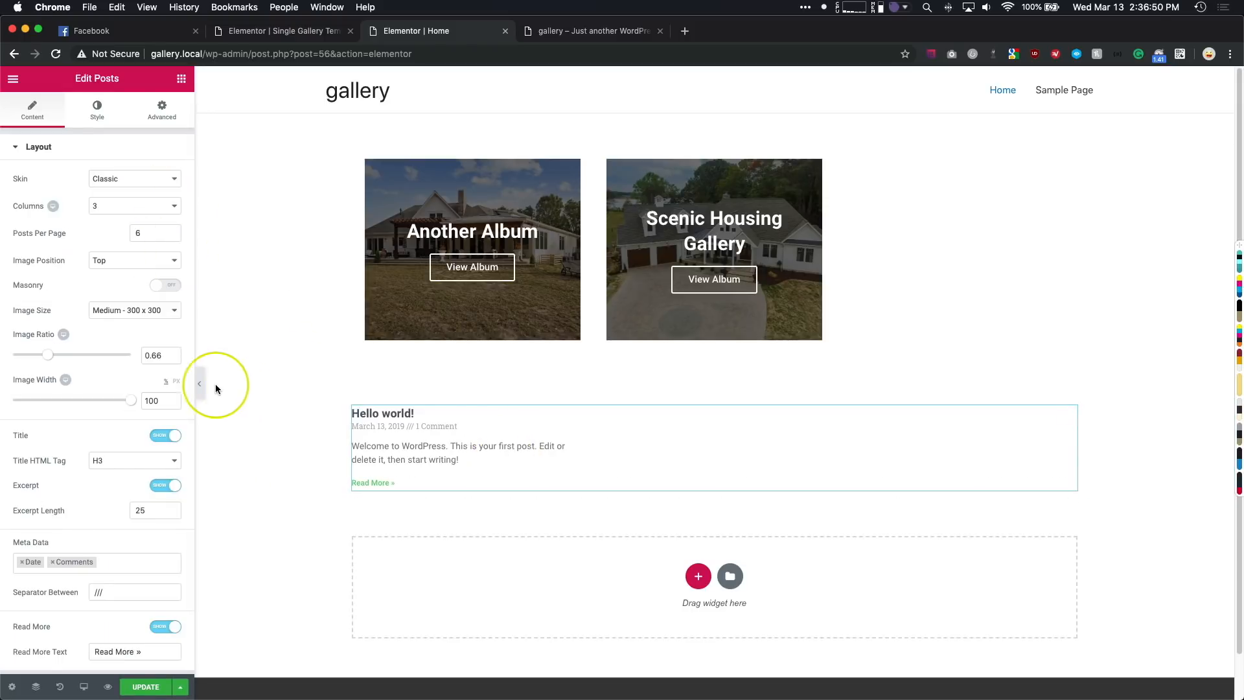
# - Set the Posts widget's query source to Galleries
pyautogui.scroll(-2, 91, 382)
pyautogui.scroll(2, 91, 385)
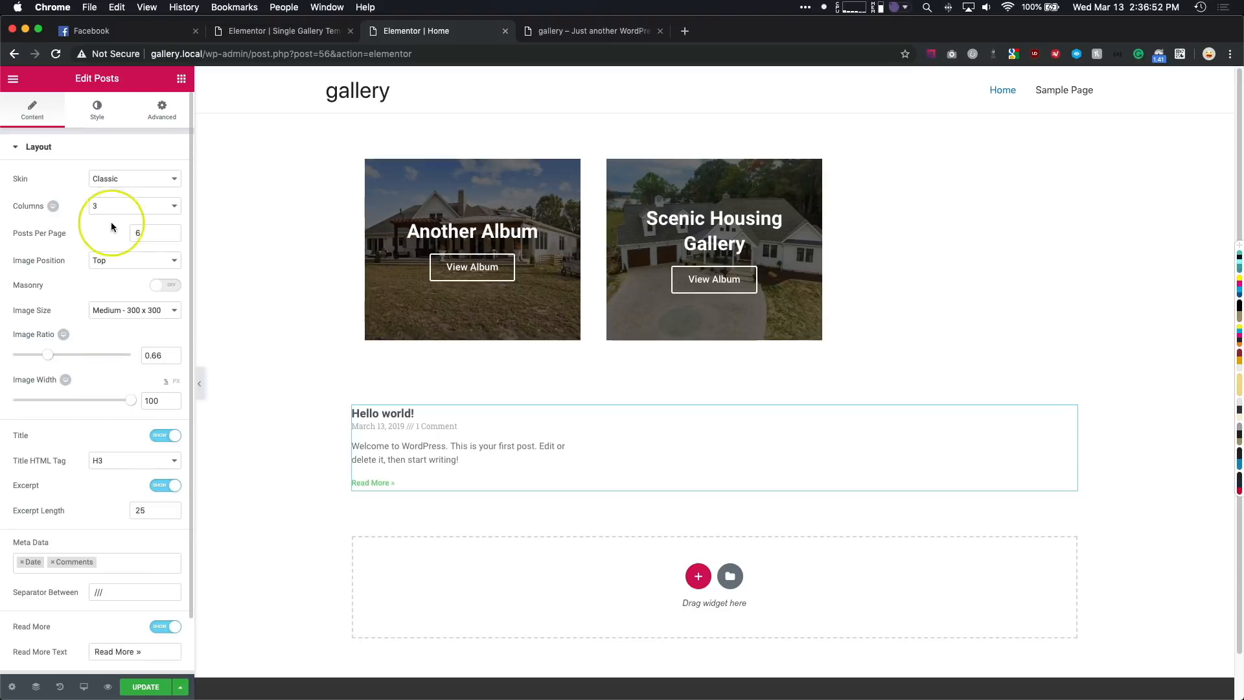
pyautogui.scroll(-2, 84, 495)
pyautogui.click(71, 628)
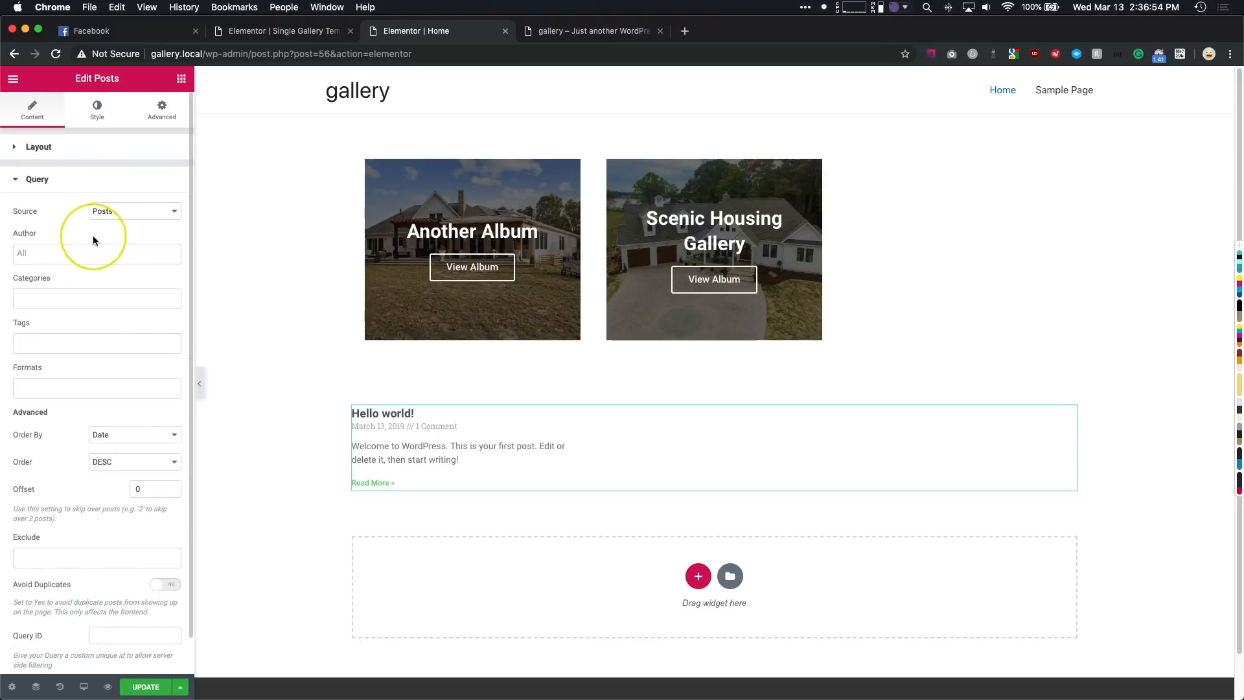
pyautogui.click(111, 210)
pyautogui.click(111, 232)
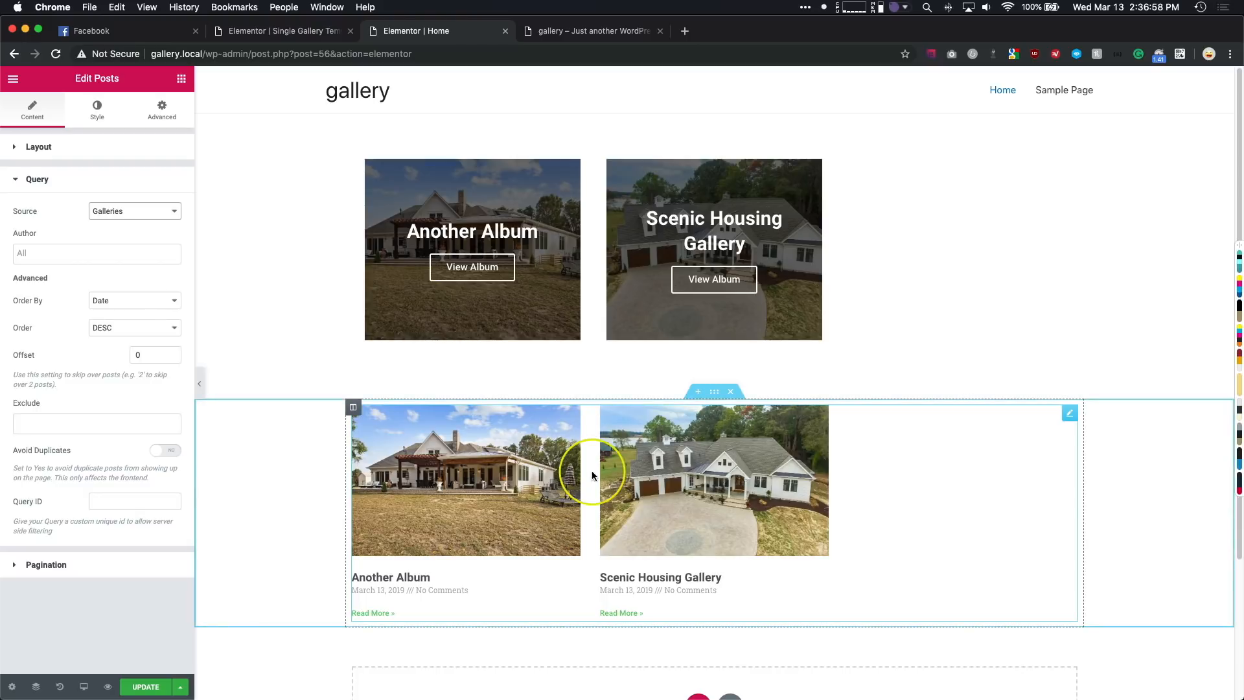
# - Switch the Posts widget's layout to the Cards skin
pyautogui.click(71, 147)
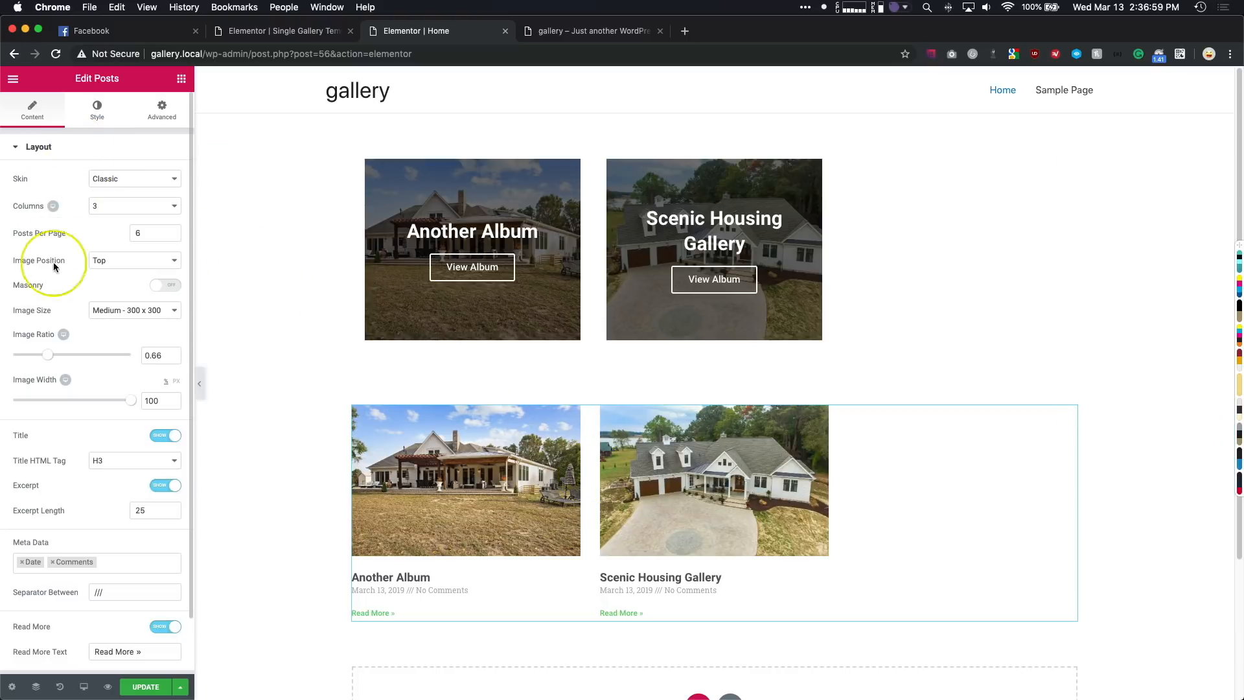
pyautogui.click(110, 179)
pyautogui.click(109, 187)
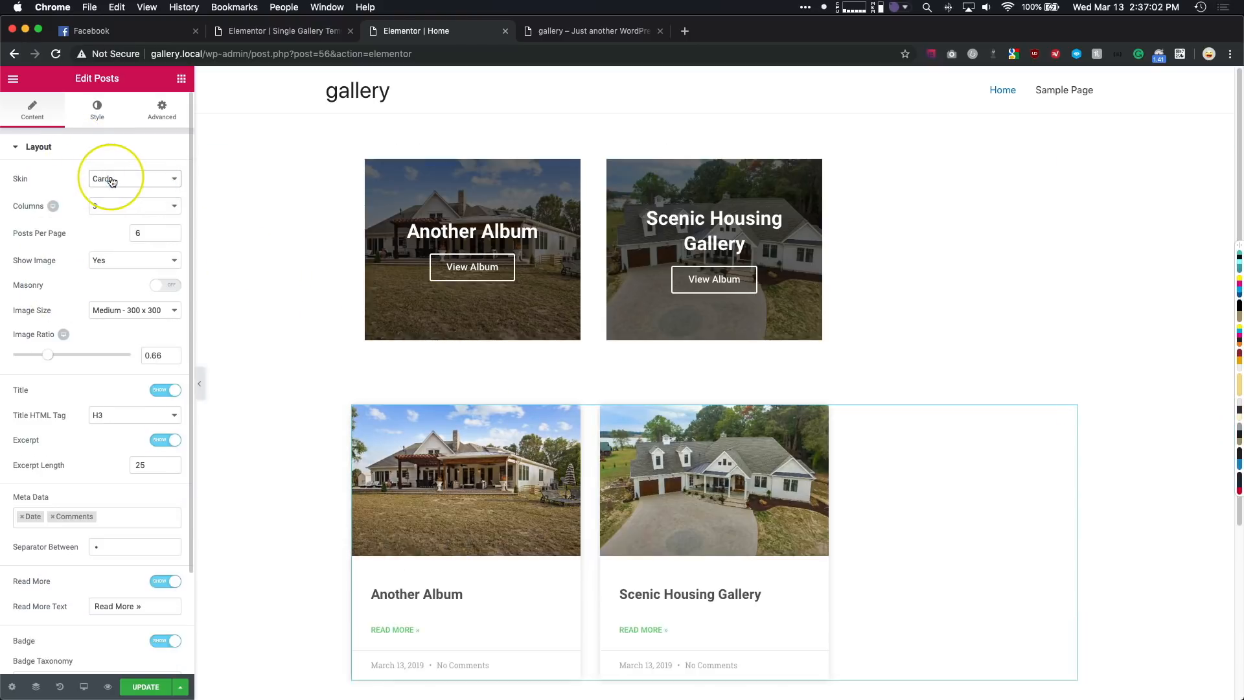
pyautogui.scroll(-4, 263, 338)
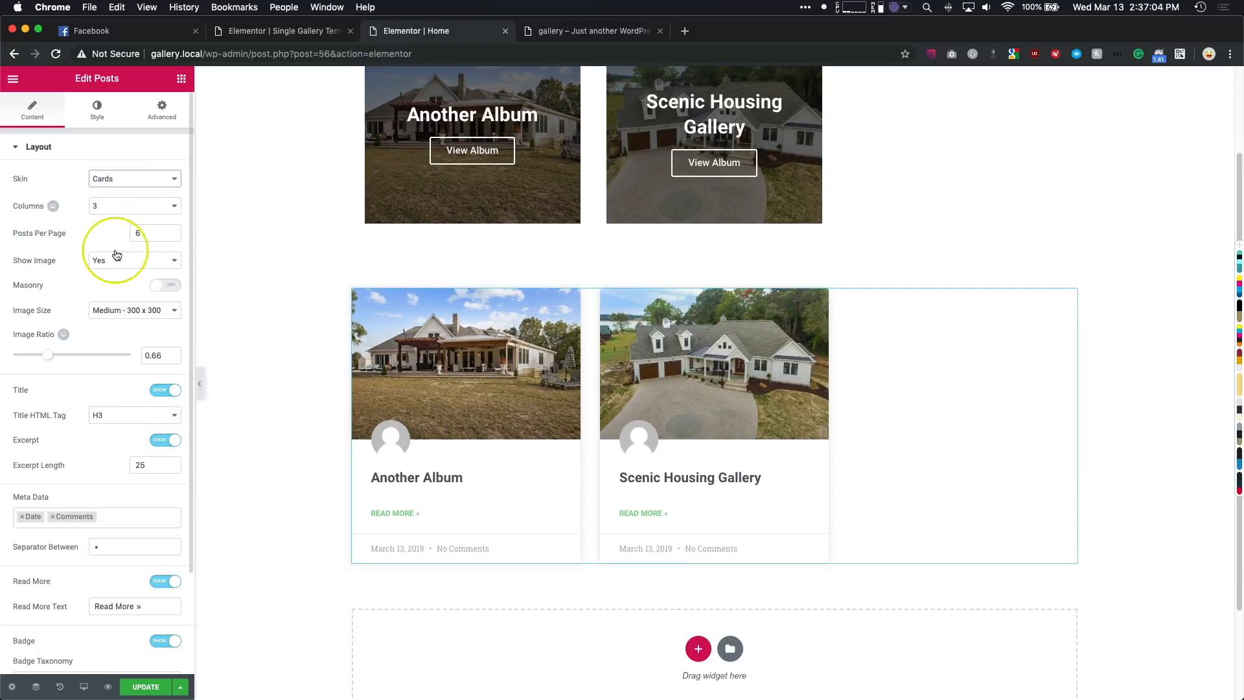
# - Limit the album cards to 3 posts per page in 3 columns and set their image size to Large - 1024 x 1024
pyautogui.click(138, 233)
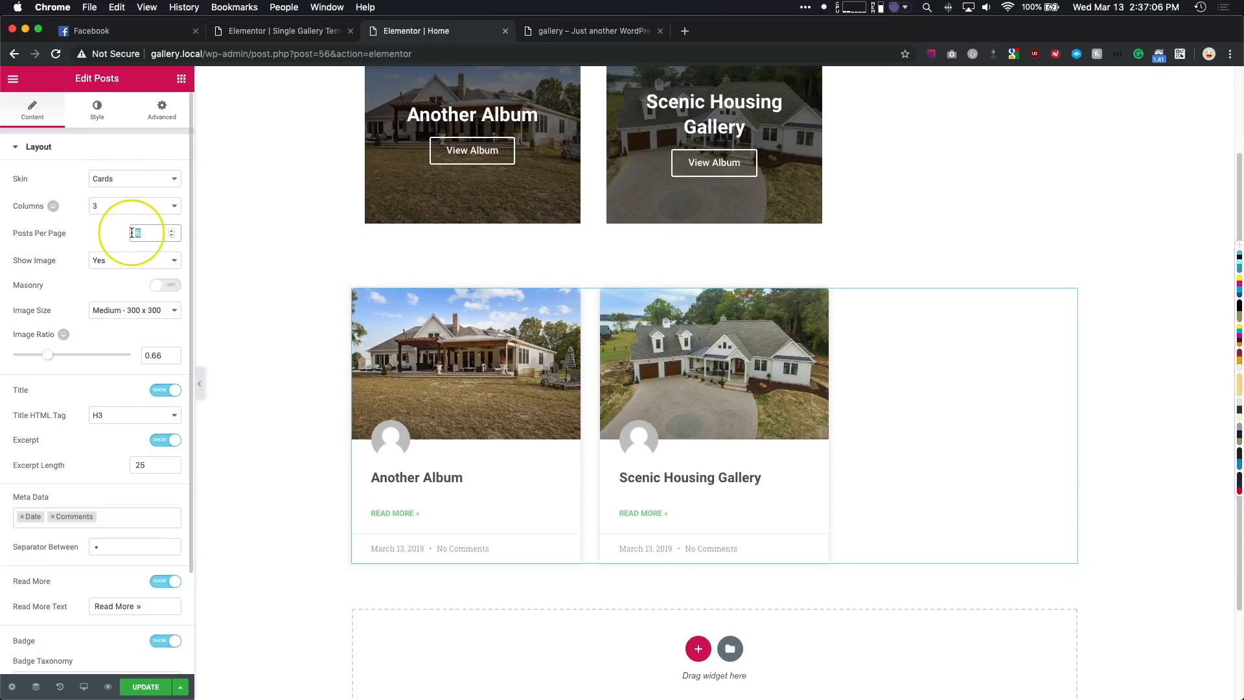
pyautogui.click(101, 206)
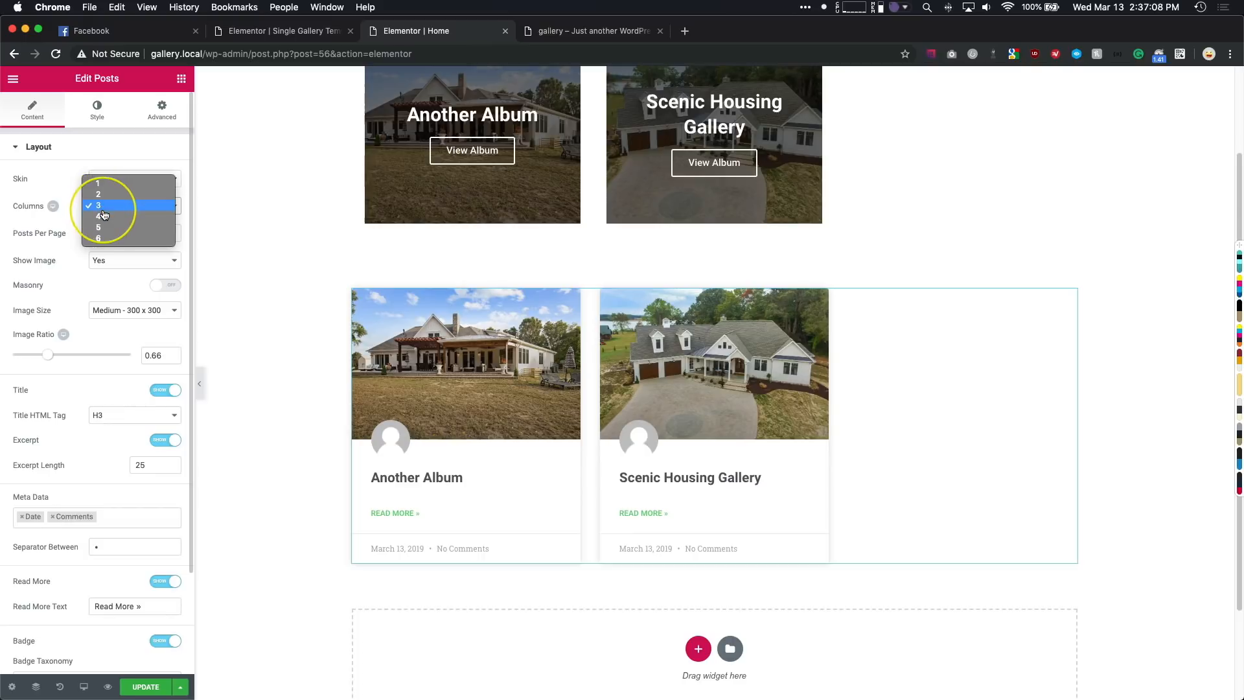
pyautogui.click(98, 206)
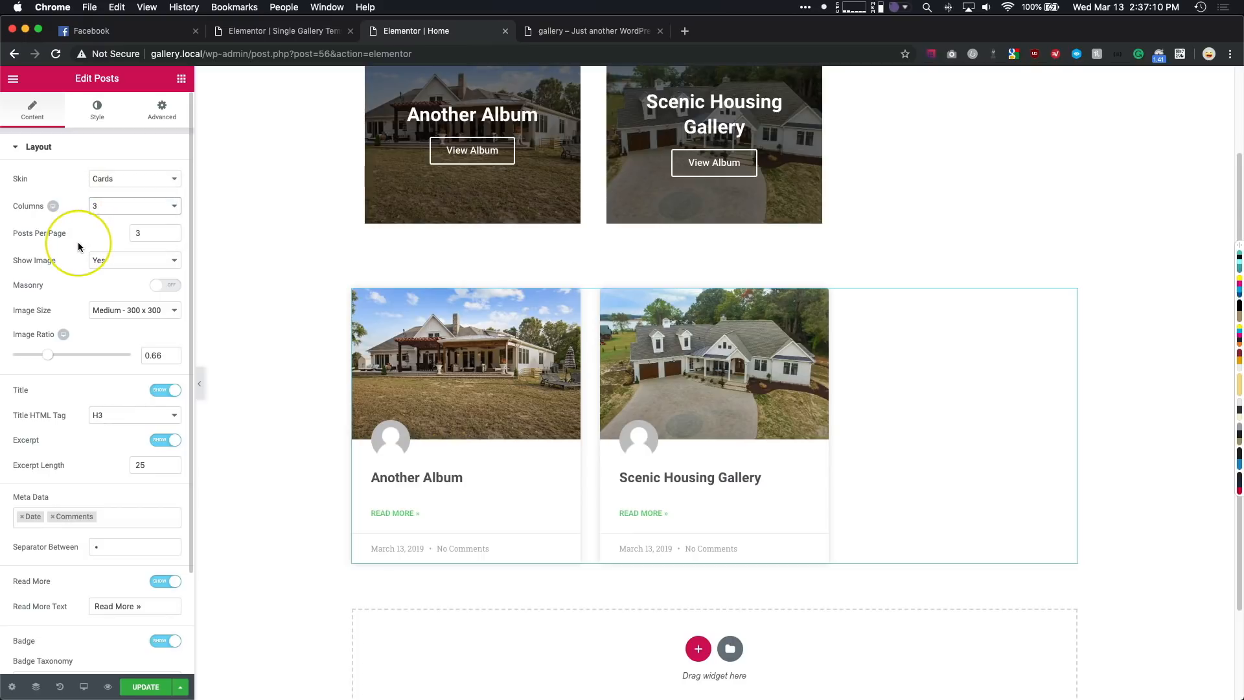
pyautogui.click(119, 311)
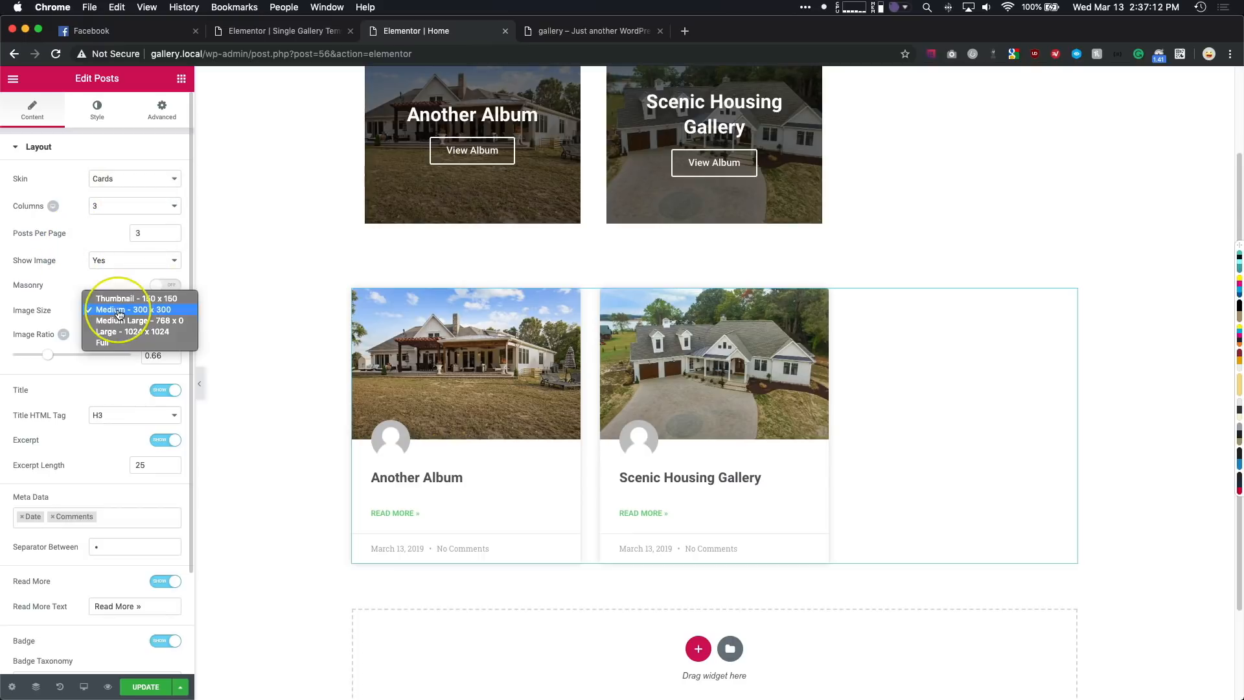
pyautogui.click(123, 332)
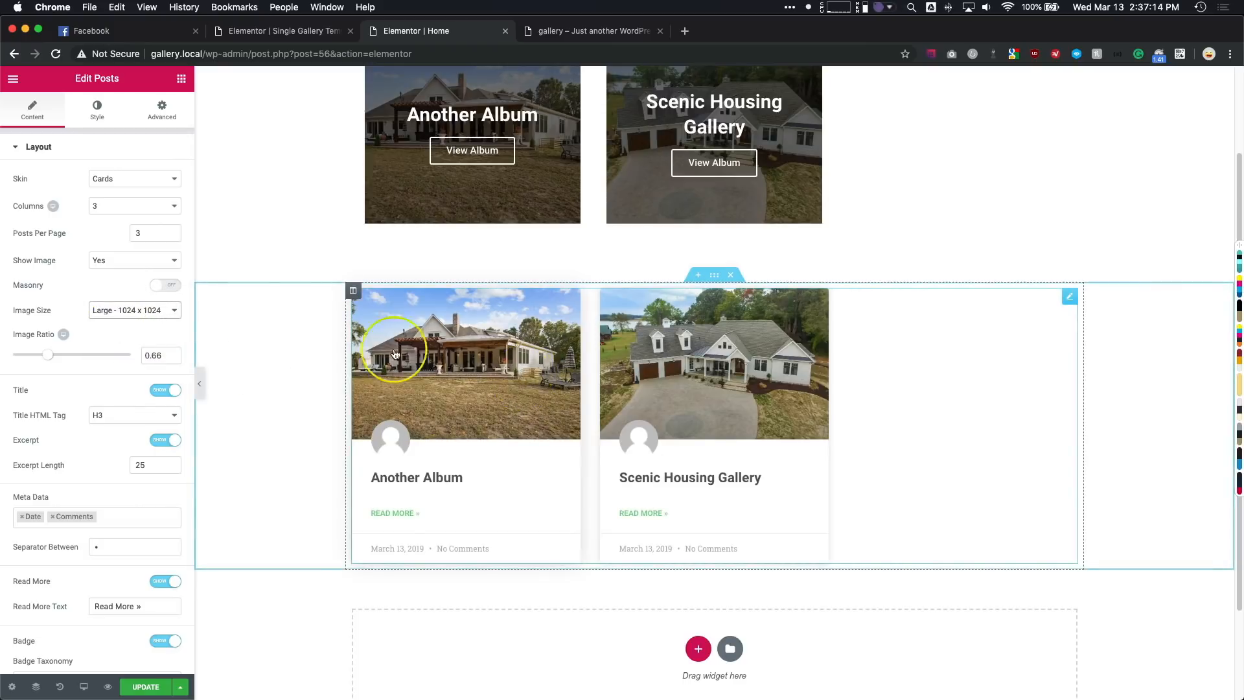
# - Remove the Date and Comments meta data from the album cards
pyautogui.scroll(-3, 92, 356)
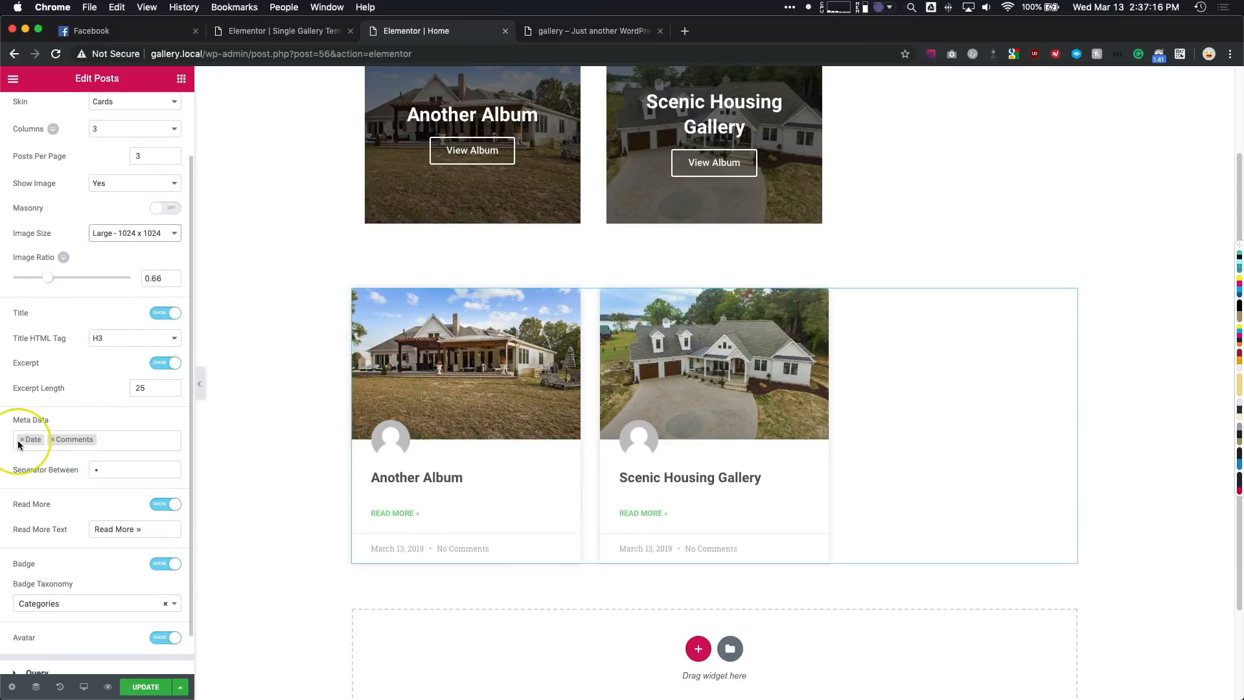
pyautogui.click(22, 440)
pyautogui.click(21, 441)
pyautogui.click(90, 415)
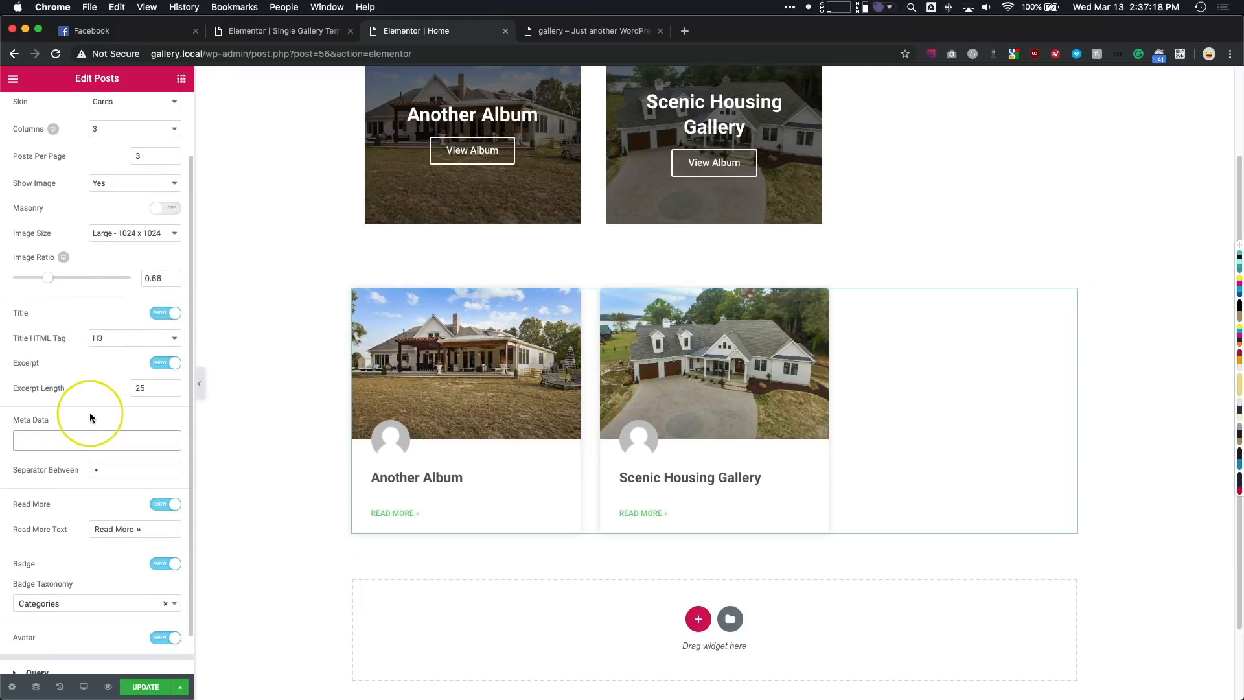
# - Hide the Read More link, badge and avatar on the album cards
pyautogui.scroll(-2, 100, 431)
pyautogui.click(164, 460)
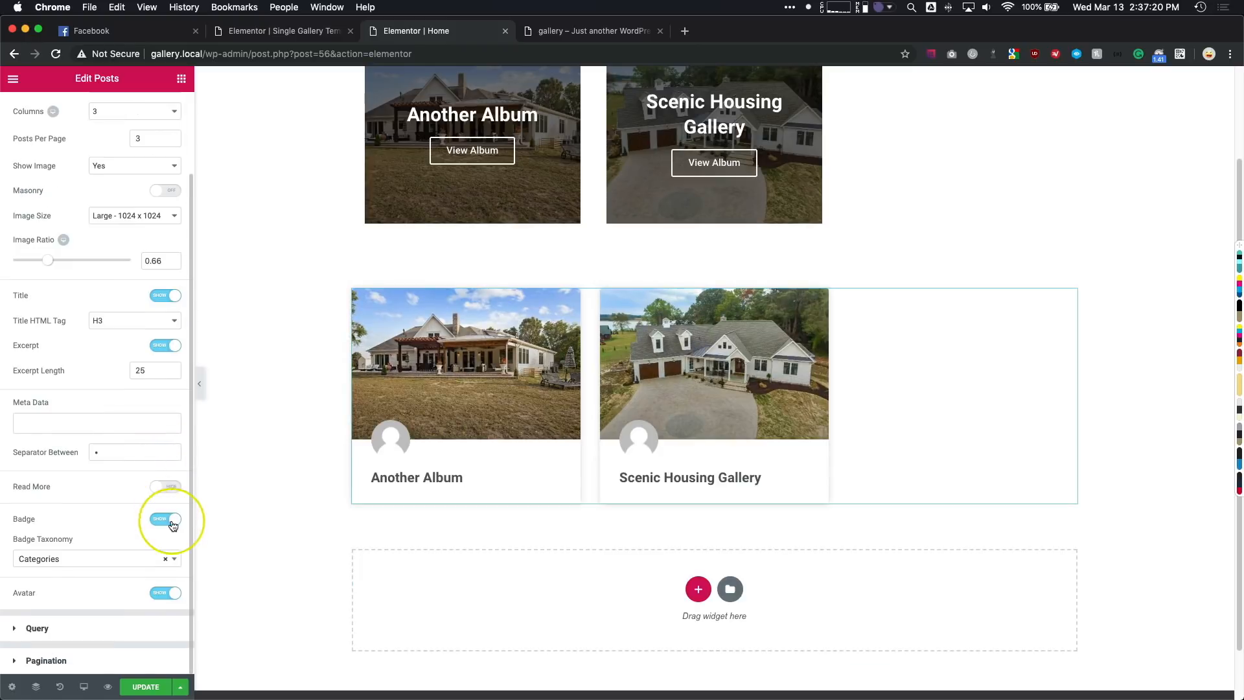
pyautogui.click(164, 521)
pyautogui.click(162, 601)
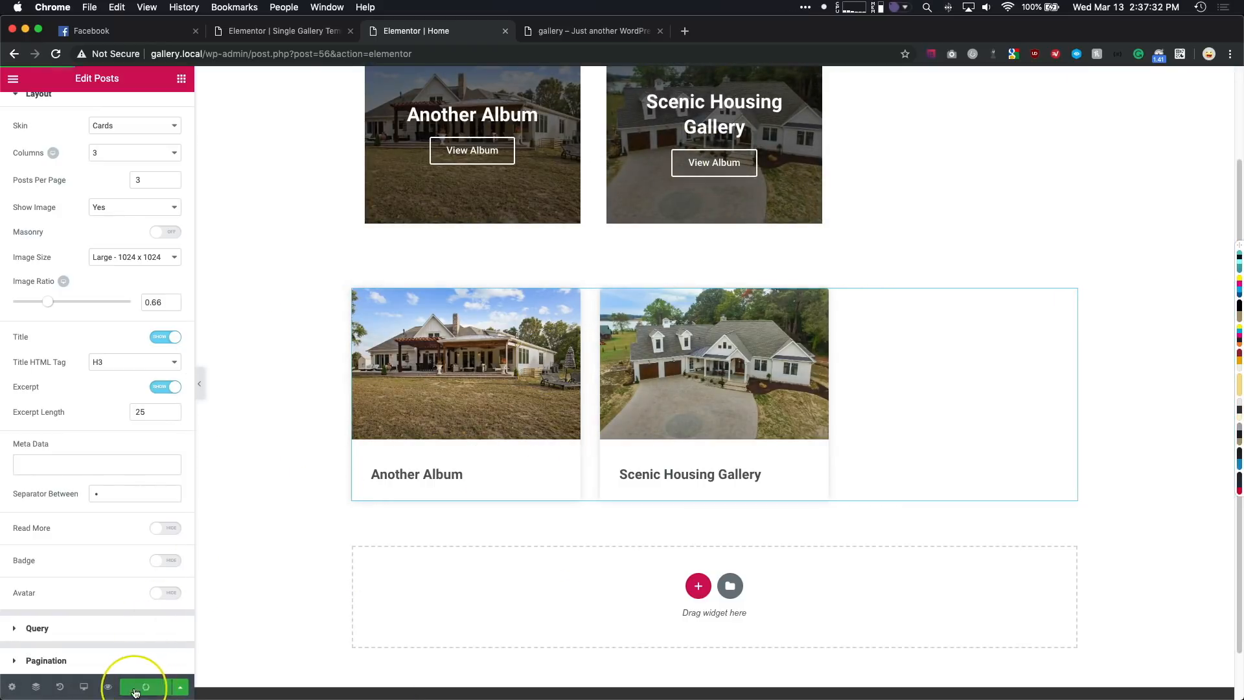
# - Preview the Home page, test the Another Album card's link to its gallery page, and return to Home
pyautogui.click(107, 686)
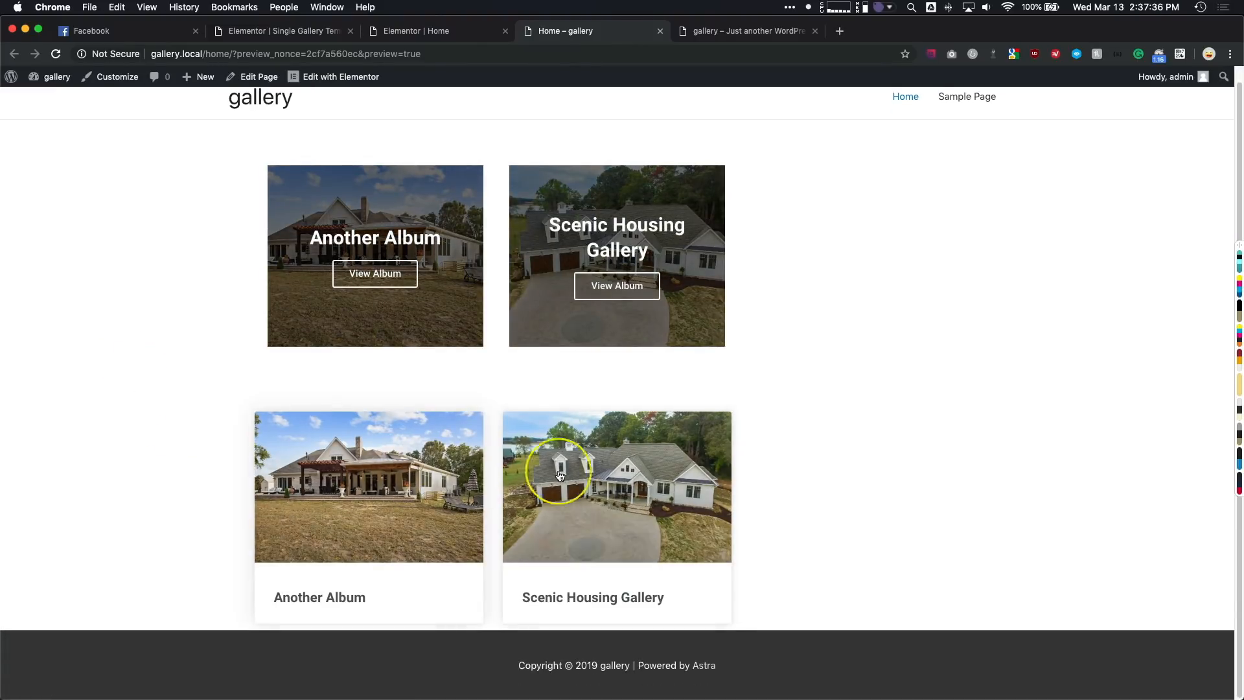
pyautogui.click(414, 479)
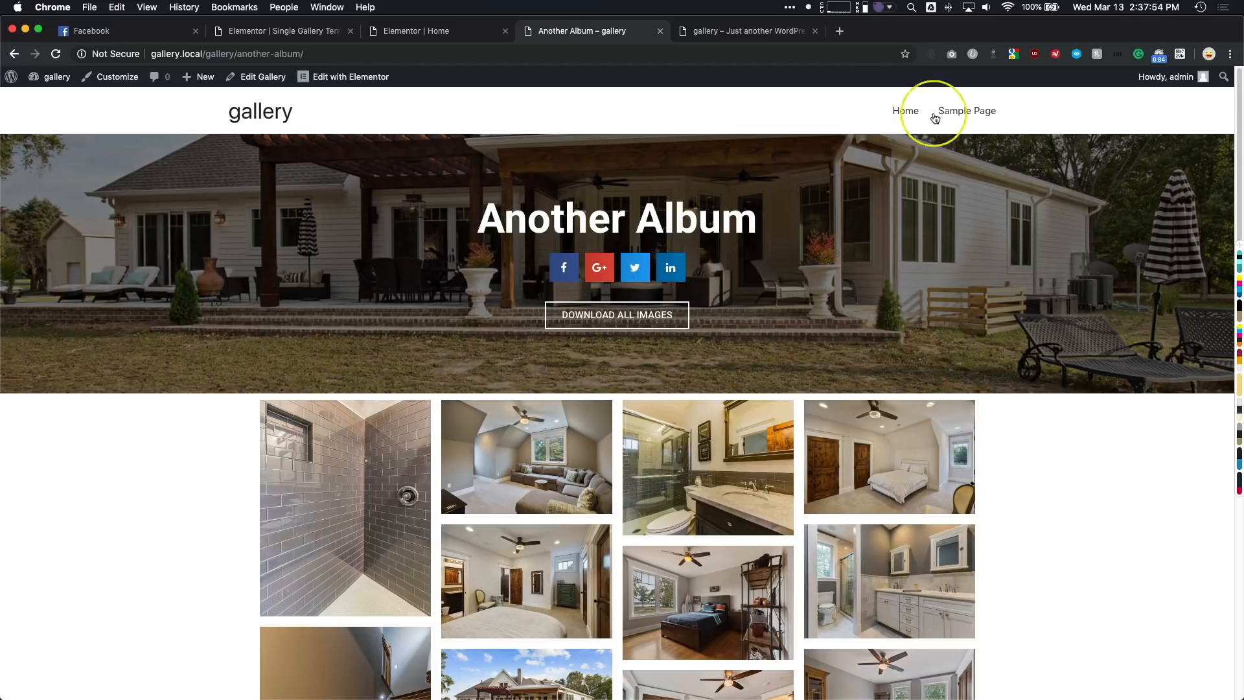
pyautogui.click(903, 123)
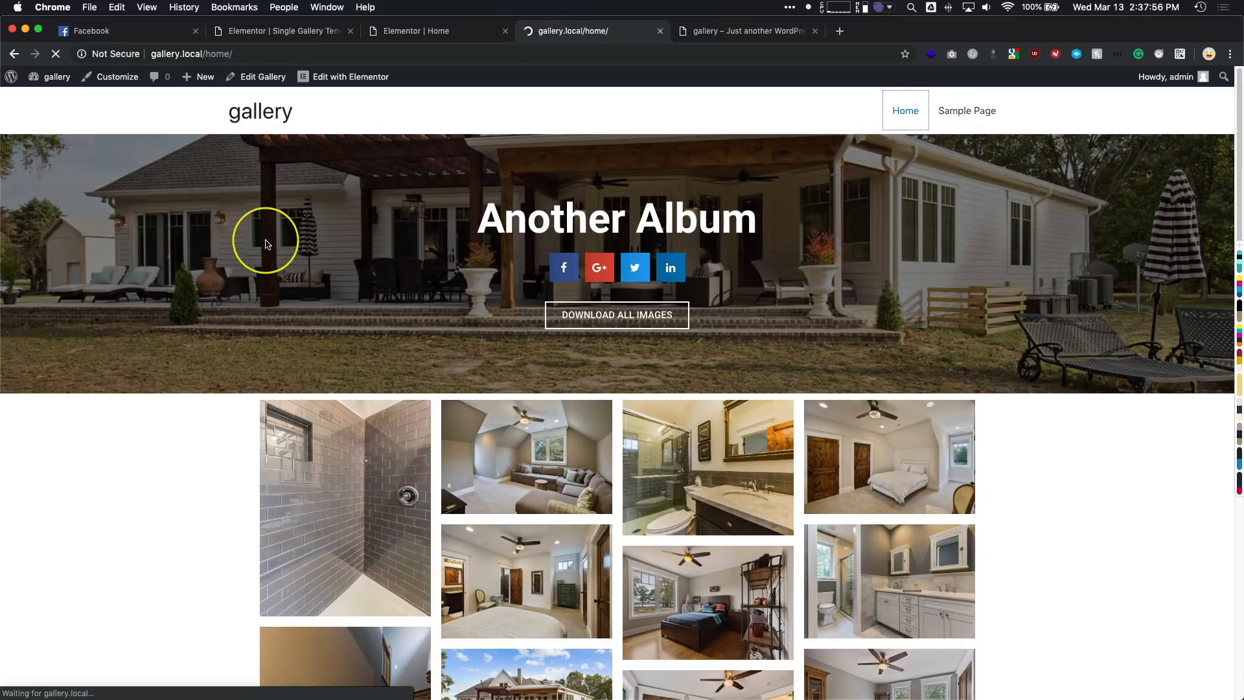